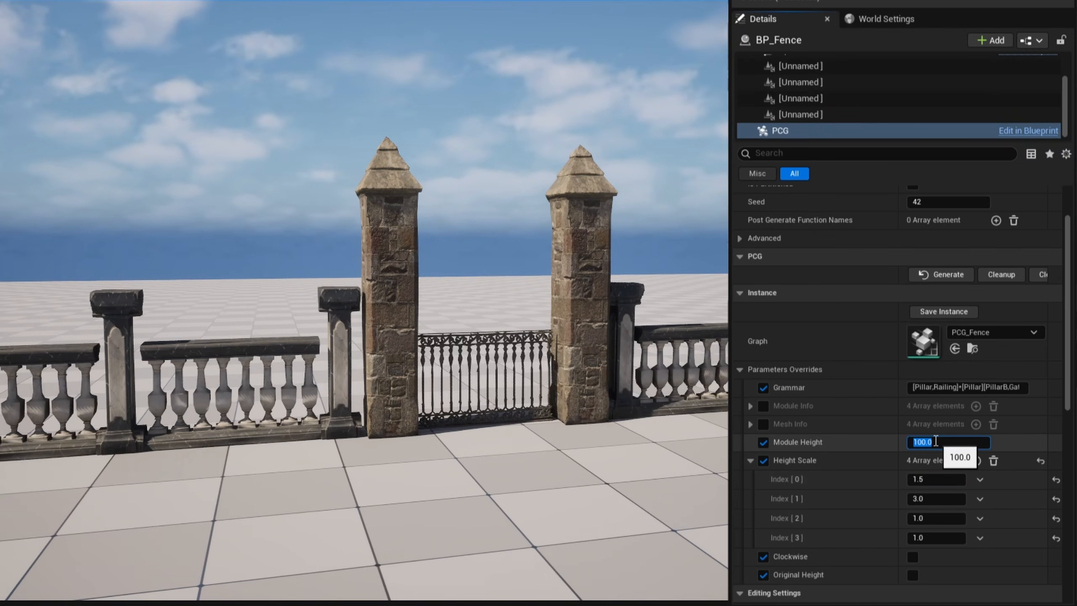
# - Confirm the fence's Module Height of 100.0 and enable Clockwise in its PCG parameter overrides
pyautogui.press('Return')
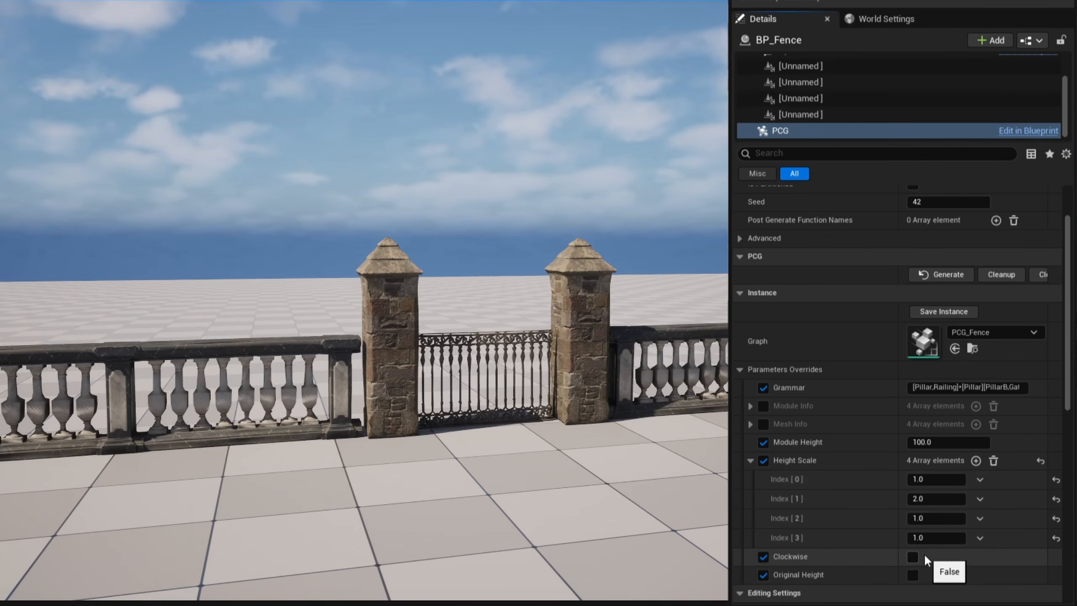
pyautogui.click(914, 556)
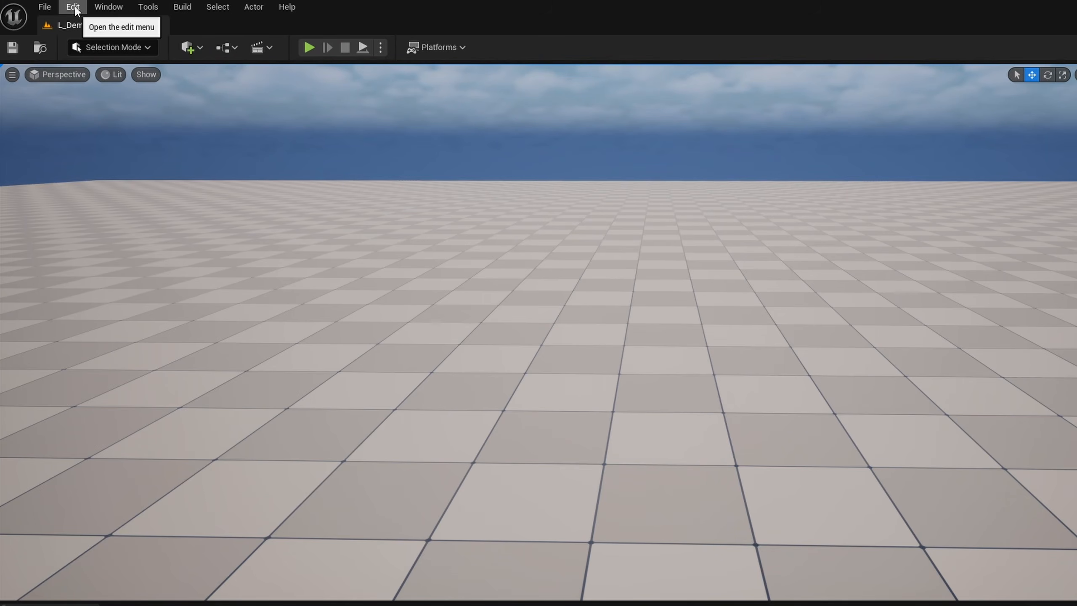
# - Open the plugin manager and search for the pcg plugins
pyautogui.click(76, 9)
pyautogui.click(137, 217)
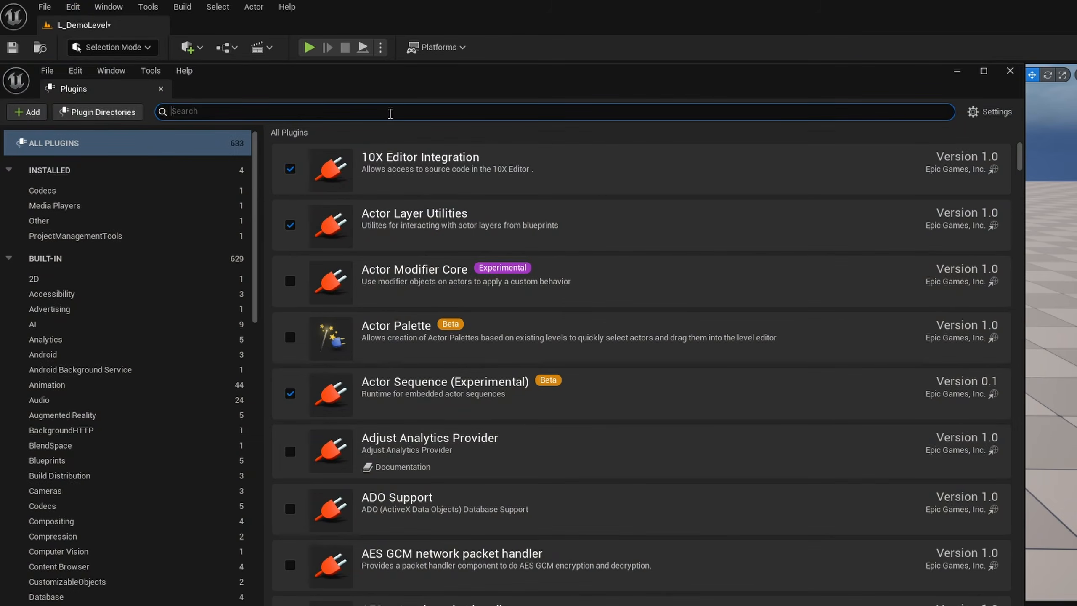
pyautogui.write('pcg')
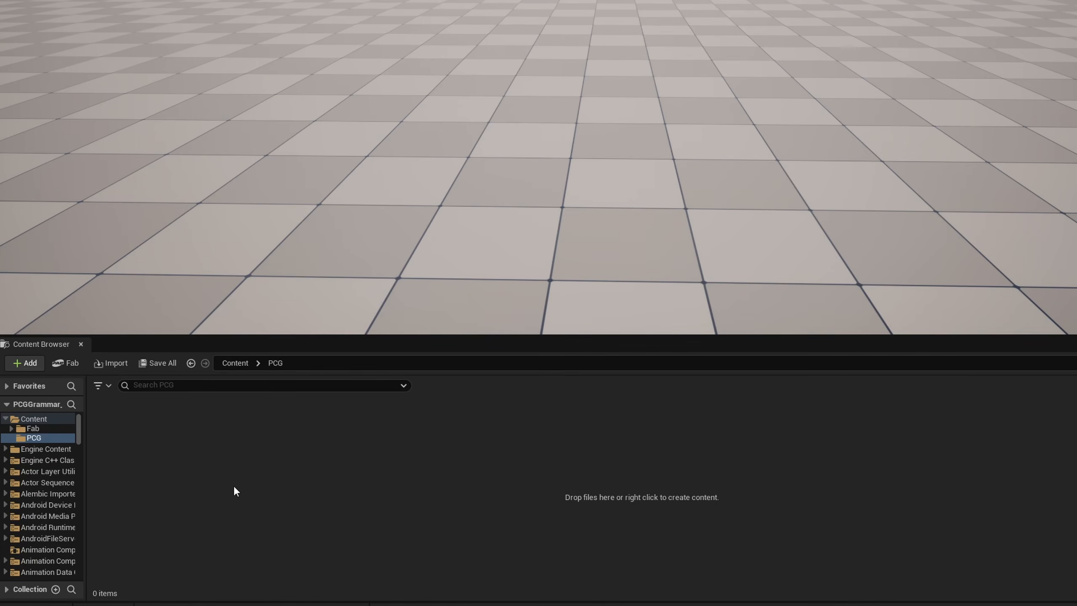
# - Create a PCG Graph named PCG_Fence in the PCG folder
pyautogui.rightClick(113, 459)
pyautogui.moveTo(204, 390)
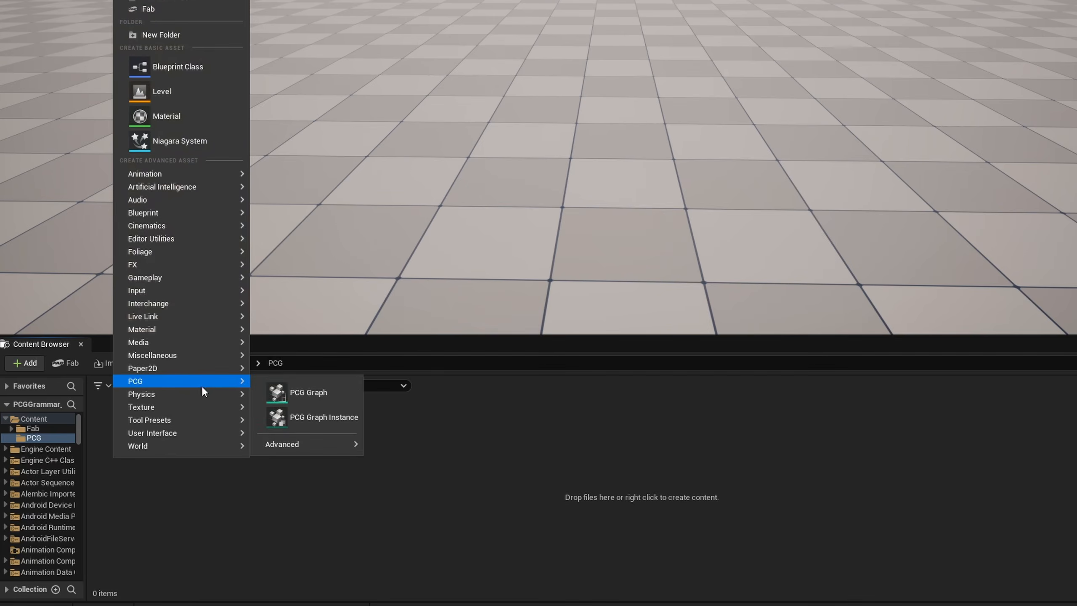
pyautogui.click(283, 393)
pyautogui.write('PCG_Fence')
pyautogui.press('Return')
# - Create an Actor Blueprint Class named BP_Fence in the PCG folder
pyautogui.rightClick(296, 411)
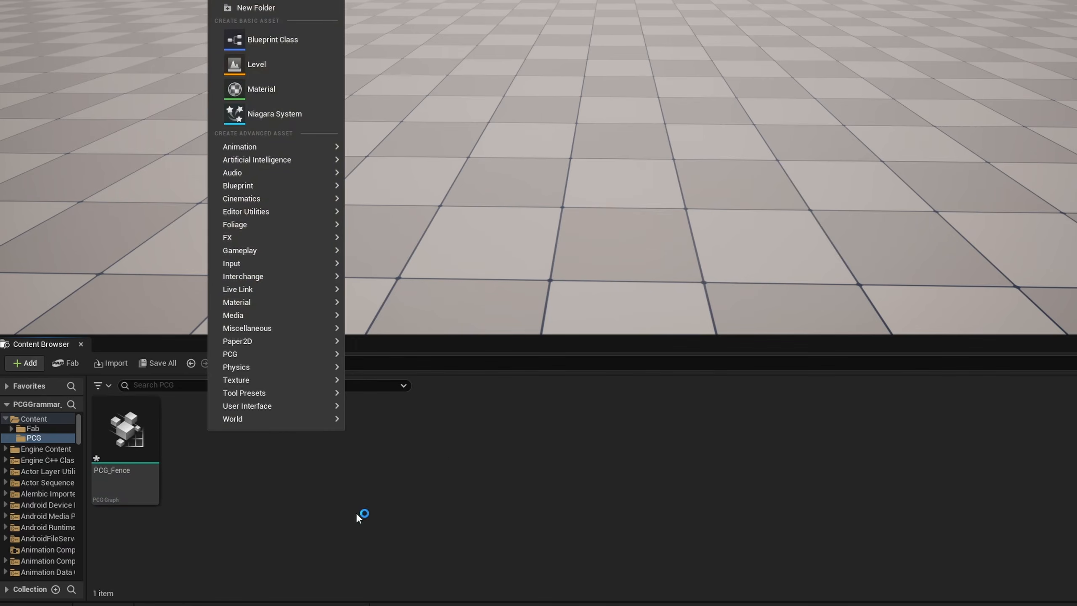
pyautogui.click(280, 43)
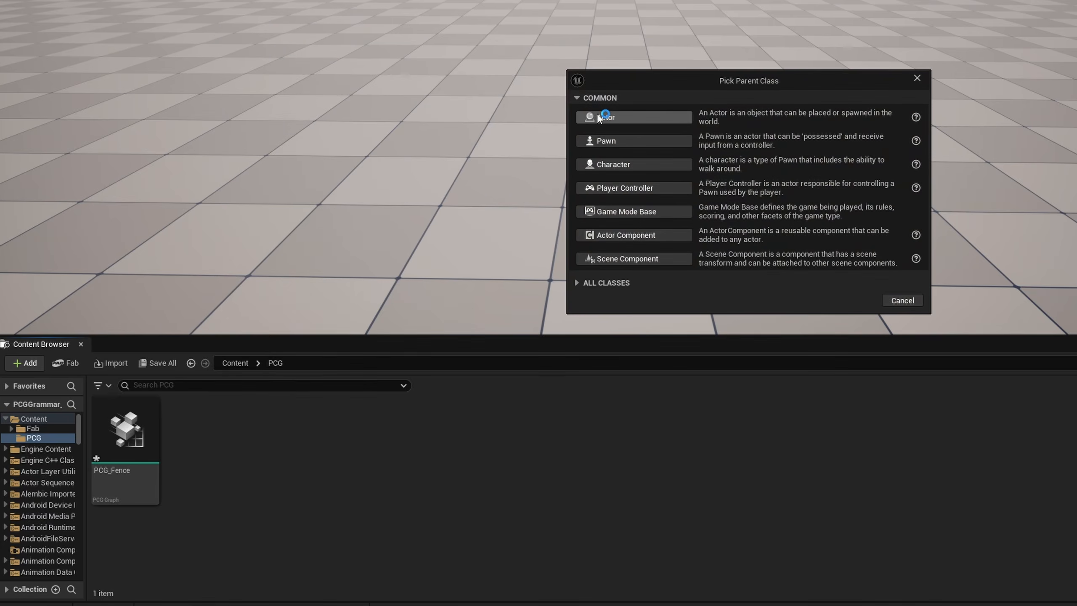
pyautogui.click(602, 118)
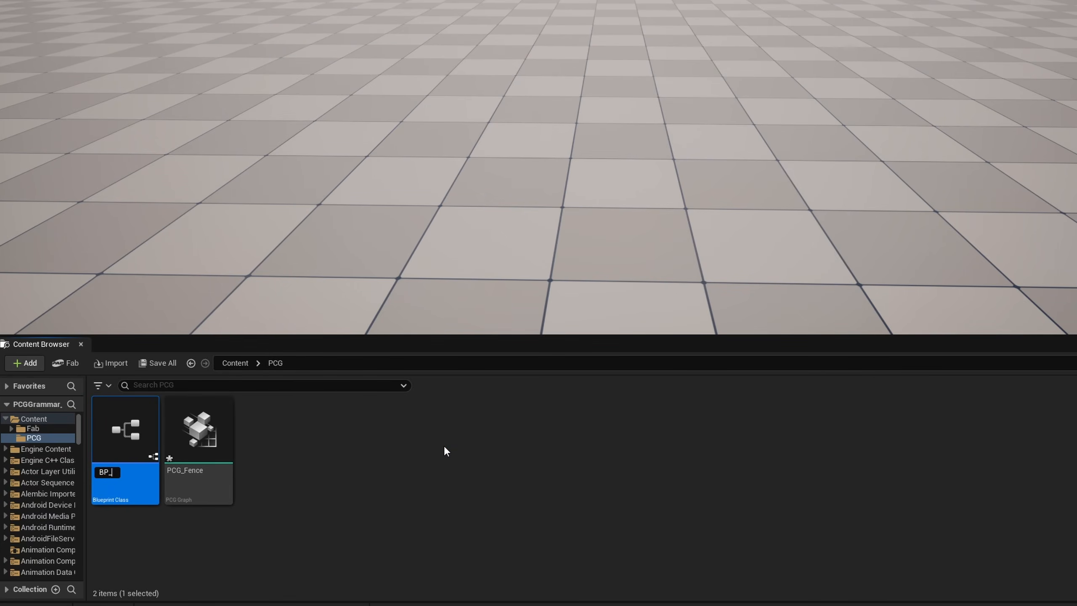
pyautogui.write('BP_Fence')
pyautogui.press('Return')
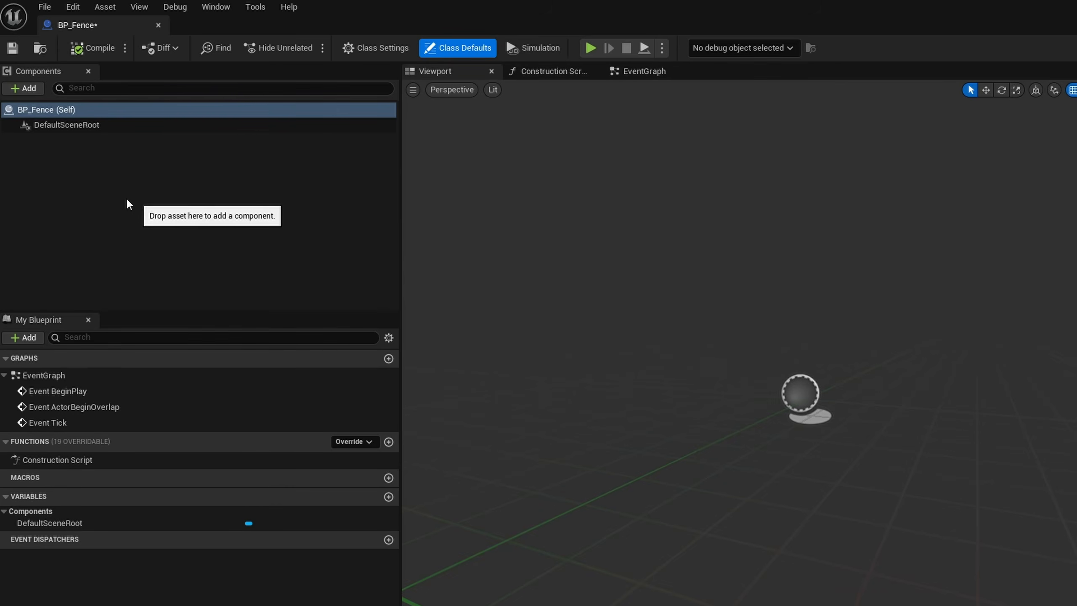
# - Add a Spline component to BP_Fence under its DefaultSceneRoot
pyautogui.click(34, 89)
pyautogui.write('spline')
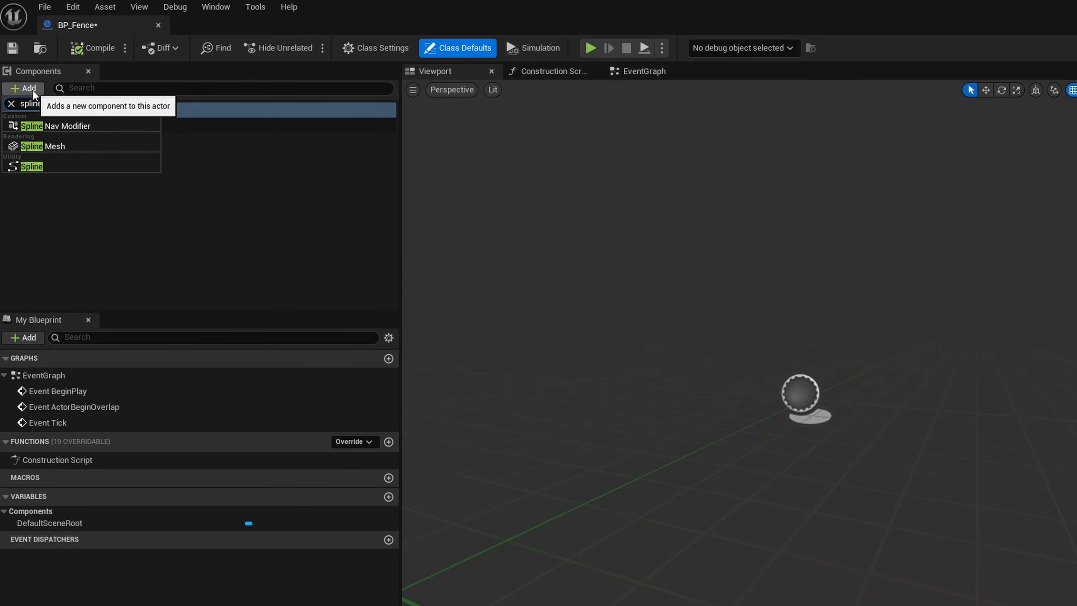
pyautogui.click(102, 165)
pyautogui.click(117, 139)
pyautogui.moveTo(738, 339); pyautogui.dragTo(780, 351, button='right')
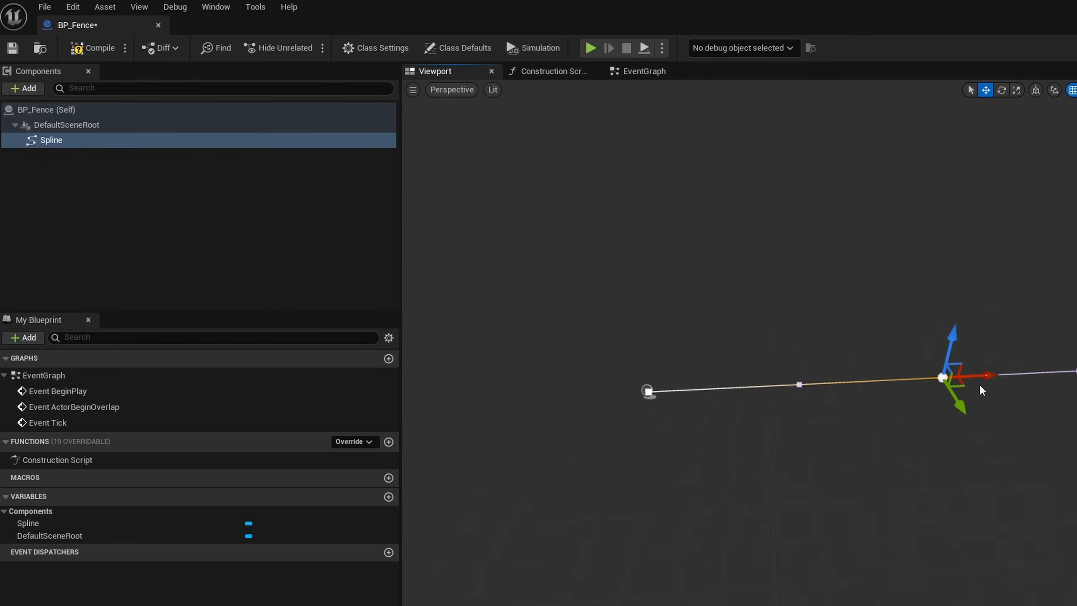
# - Add a PCG component to BP_Fence, assign the PCG_Fence graph to it and compile the blueprint
pyautogui.click(24, 88)
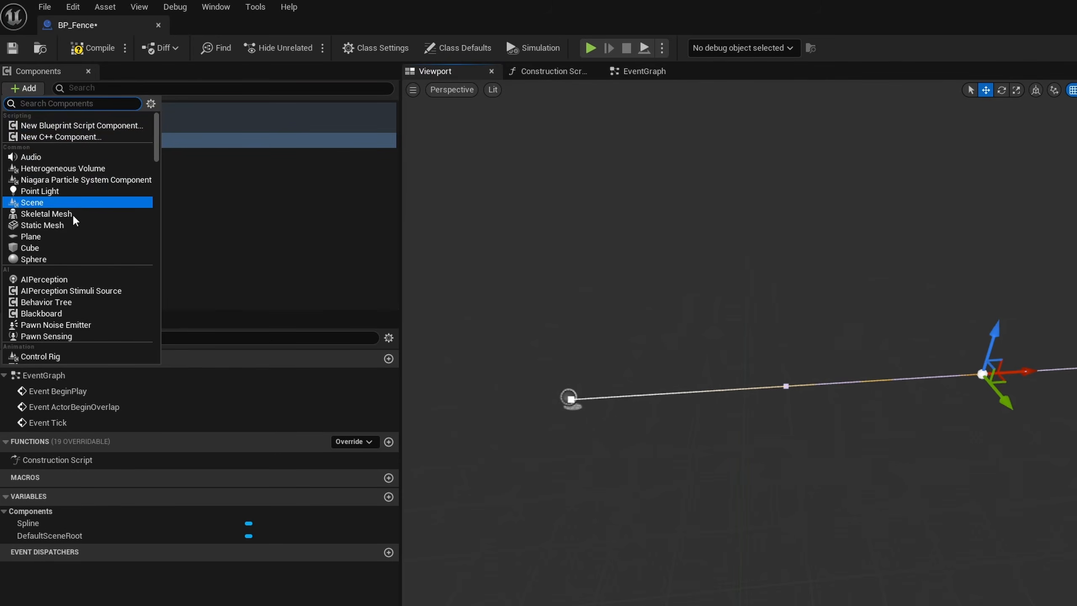
pyautogui.write('pcg')
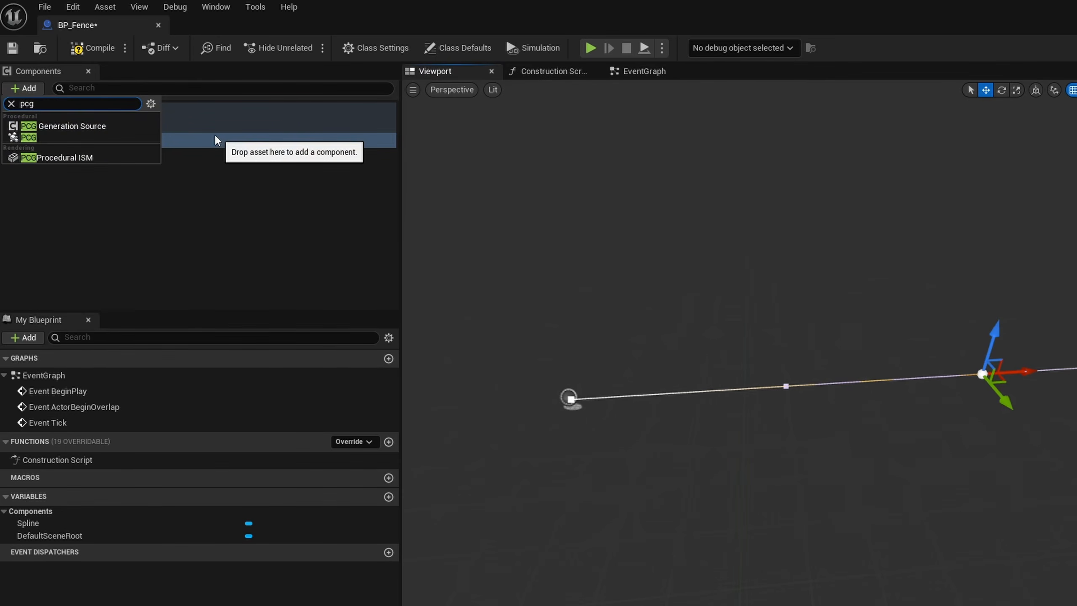
pyautogui.press('Return')
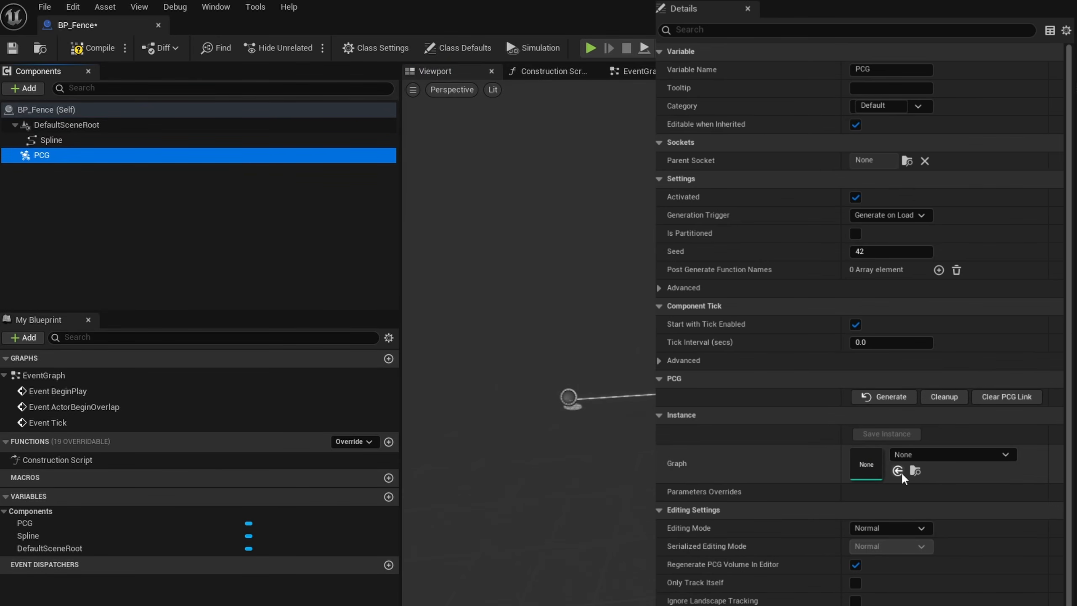
pyautogui.click(898, 471)
pyautogui.click(88, 48)
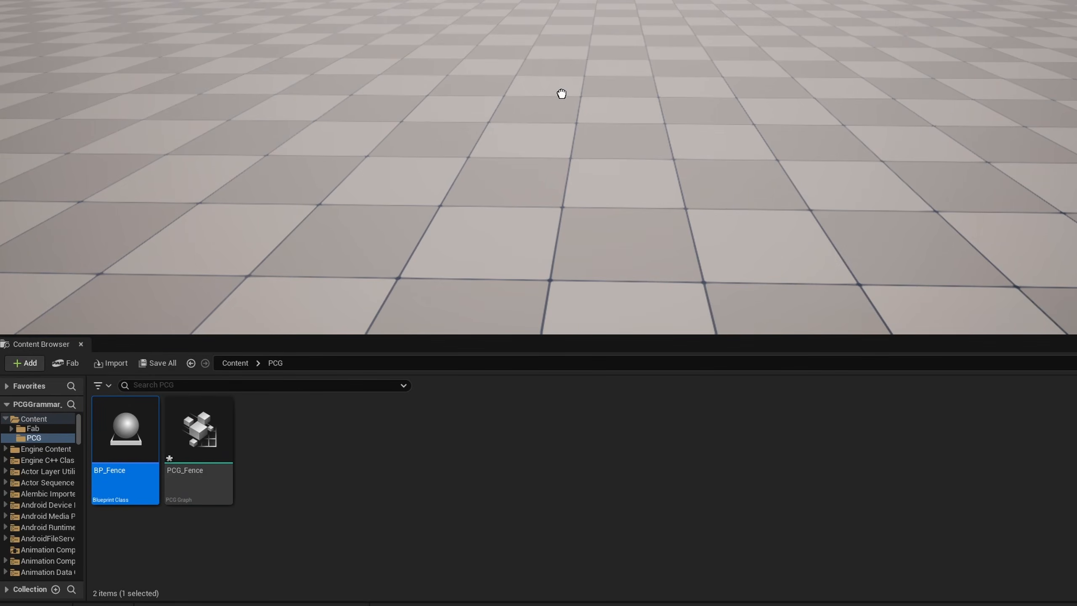
# - Place a BP_Fence actor on the level's floor and open the PCG_Fence graph
pyautogui.press('s')
pyautogui.moveTo(730, 160)
pyautogui.mouseDown(button='right')
pyautogui.moveTo(751, 160)
pyautogui.moveTo(735, 158)
pyautogui.mouseUp(button='right')
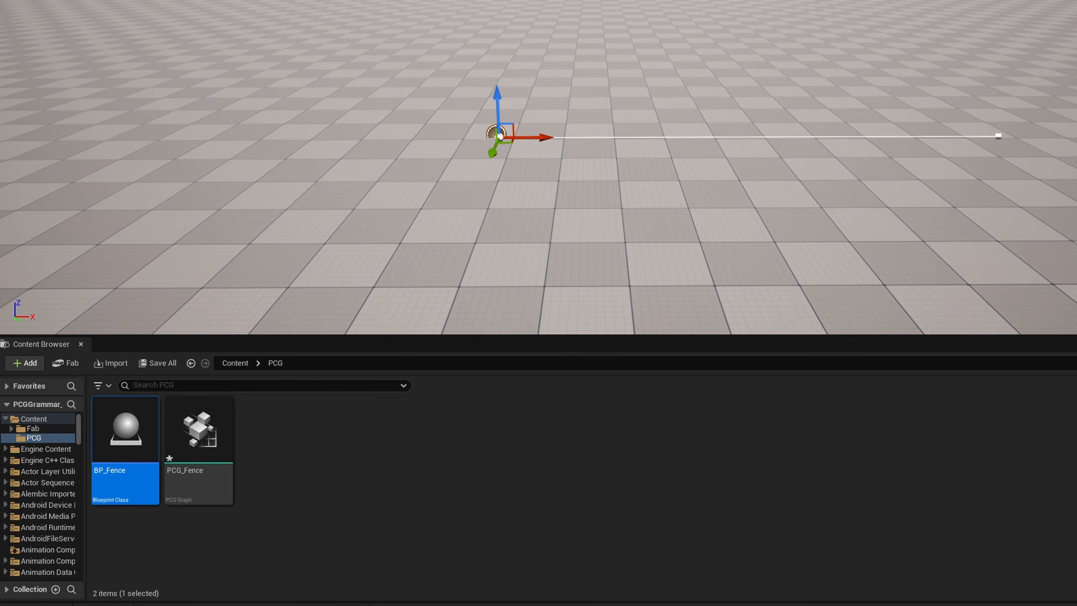
pyautogui.doubleClick(210, 427)
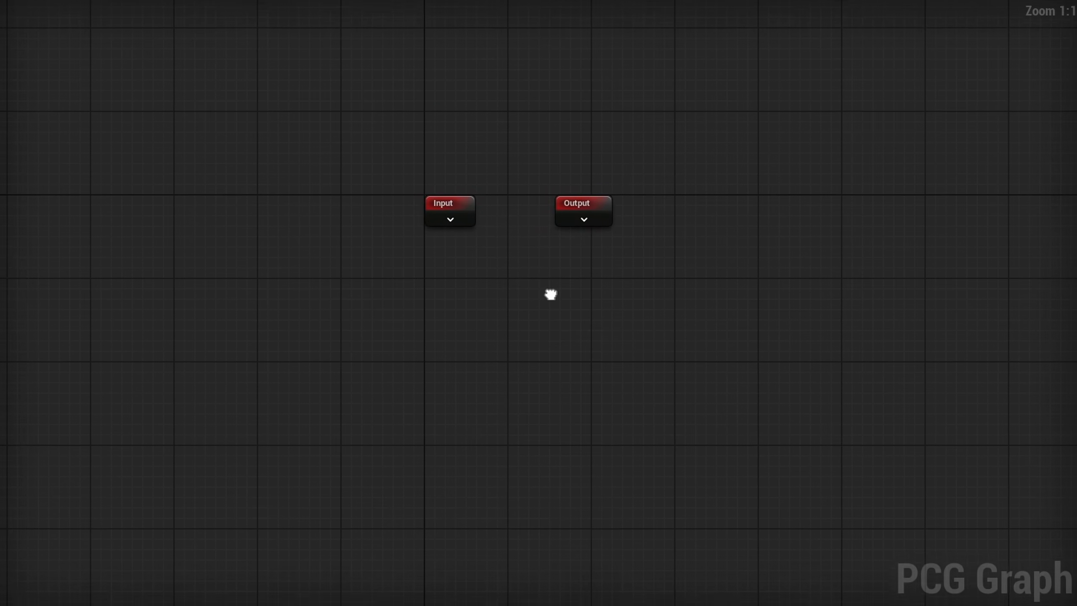
# - Add a Get Spline Data node to the graph below the Input node
pyautogui.rightClick(209, 278)
pyautogui.write('get spline')
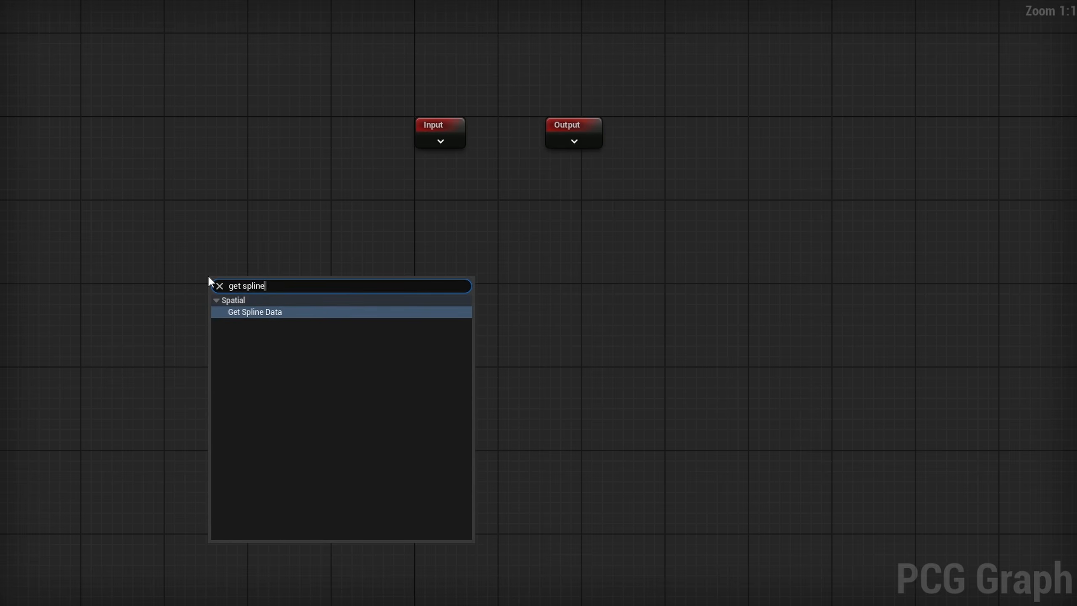
pyautogui.press('Return')
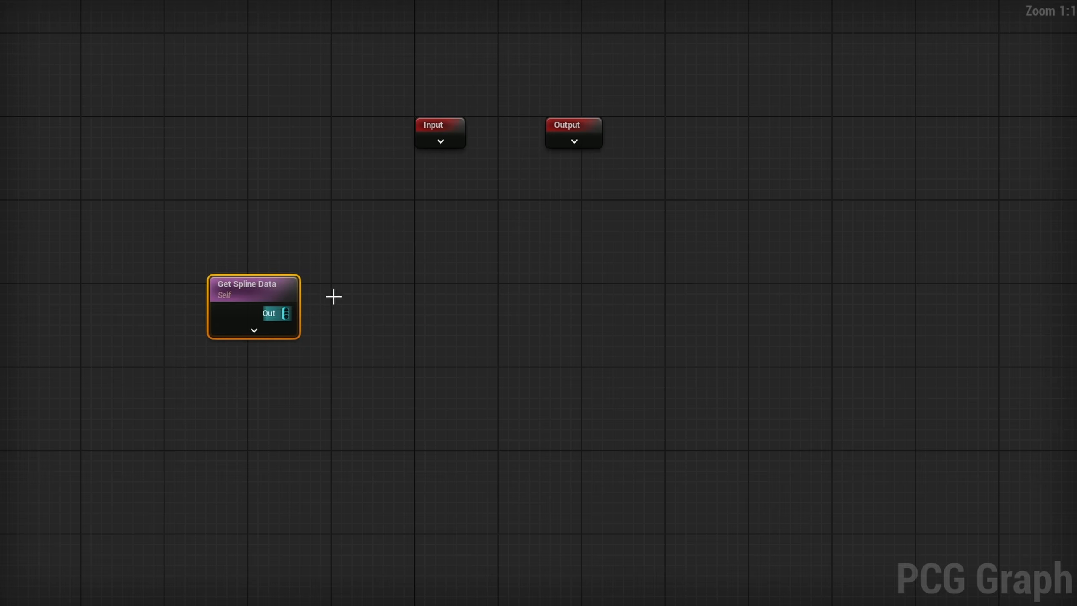
pyautogui.moveTo(437, 318); pyautogui.dragTo(430, 315)
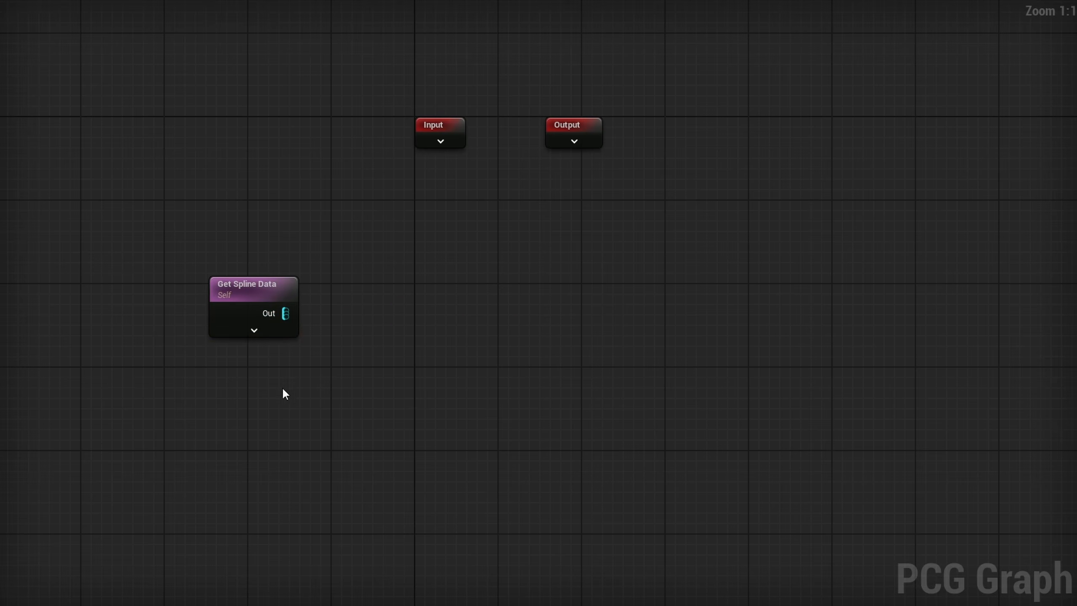
# - Add a new parameter to the graph's instance settings and open its name for editing
pyautogui.click(1075, 376)
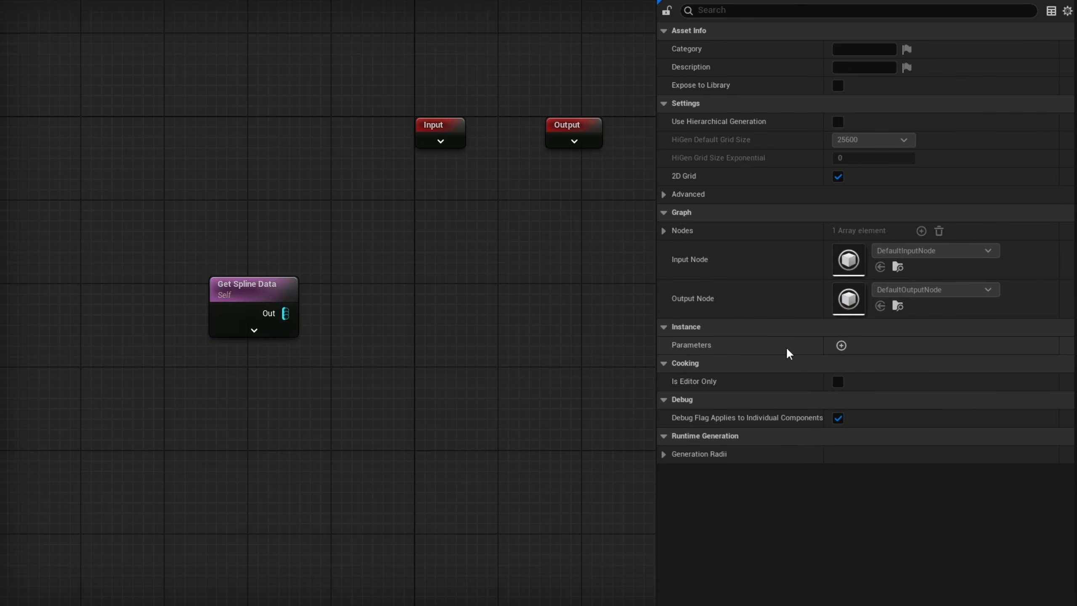
pyautogui.click(841, 346)
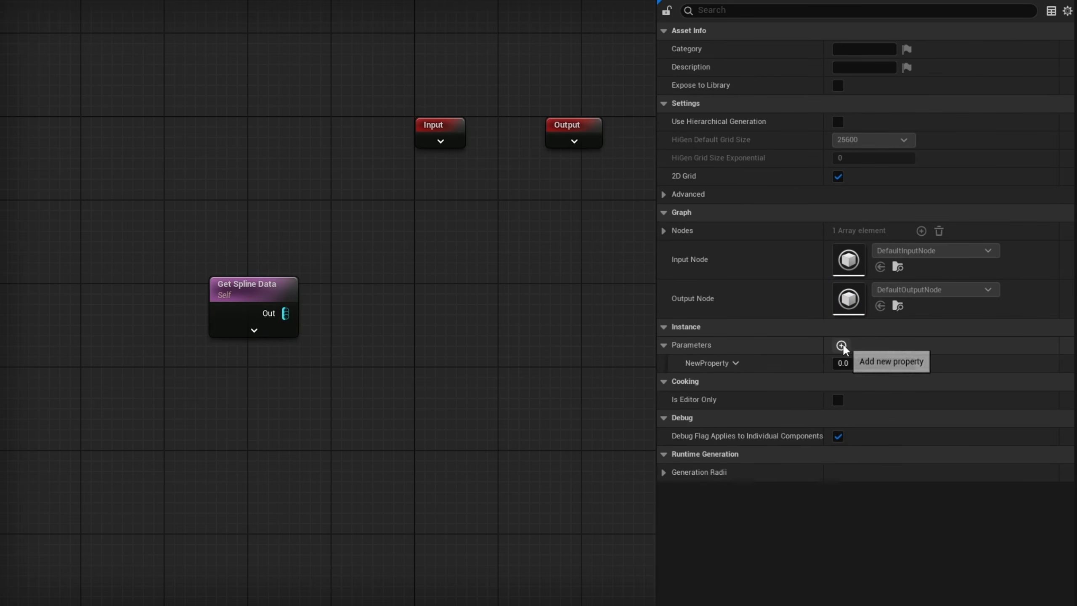
pyautogui.click(737, 363)
pyautogui.click(759, 506)
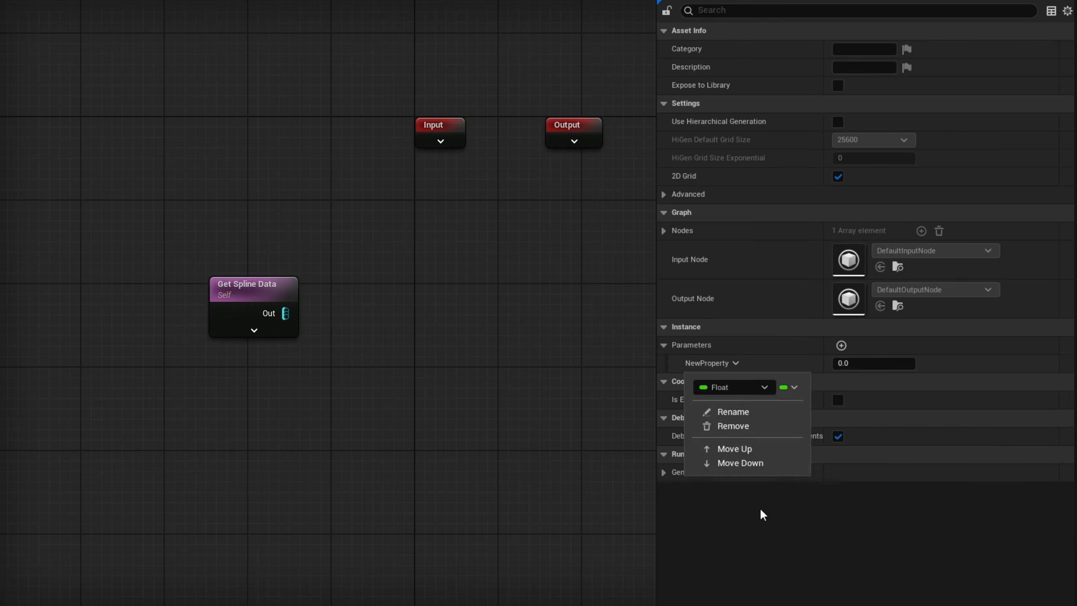
pyautogui.click(746, 412)
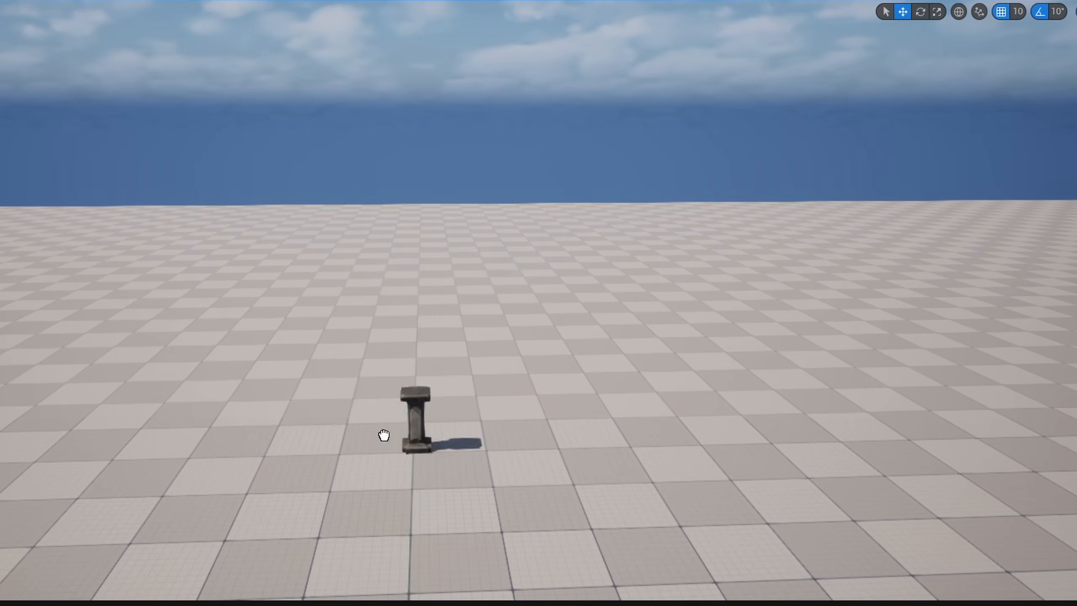
# - Assemble a railing section in the level by placing a railing against the first pillar and a second pillar at its far end
pyautogui.click(327, 410)
pyautogui.scroll(5, 328, 409)
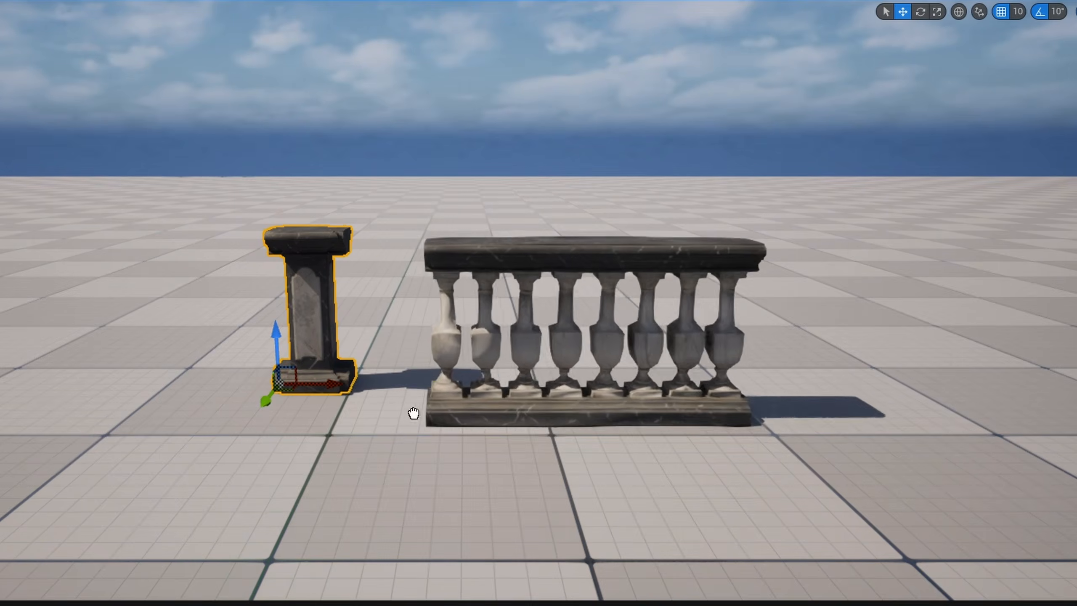
pyautogui.moveTo(414, 413); pyautogui.dragTo(354, 385)
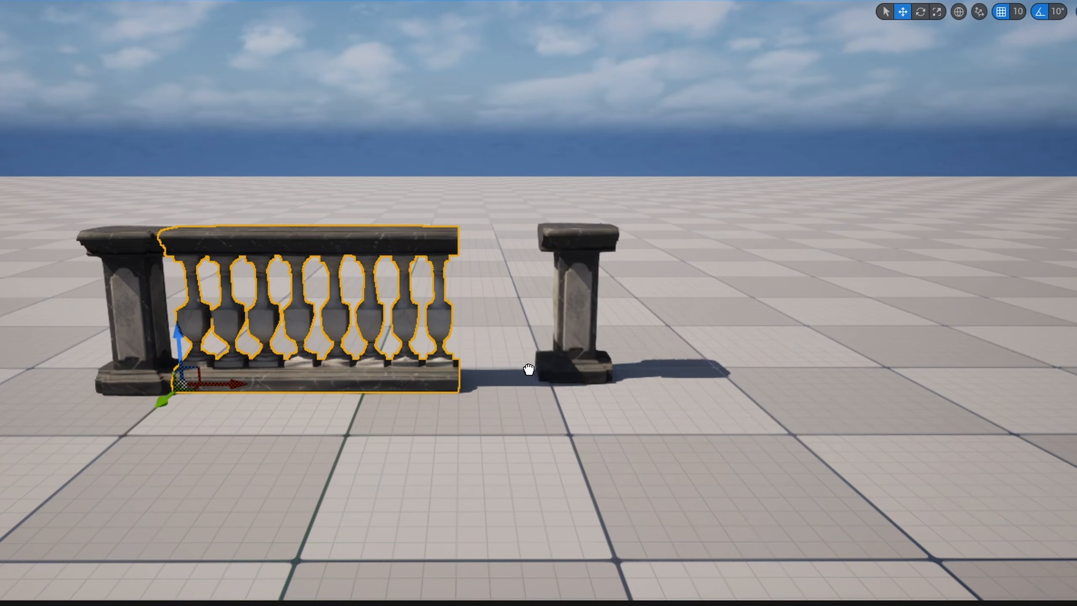
pyautogui.moveTo(462, 387); pyautogui.dragTo(457, 386)
pyautogui.moveTo(457, 385); pyautogui.dragTo(475, 380, button='right')
pyautogui.press('d')
pyautogui.press('s')
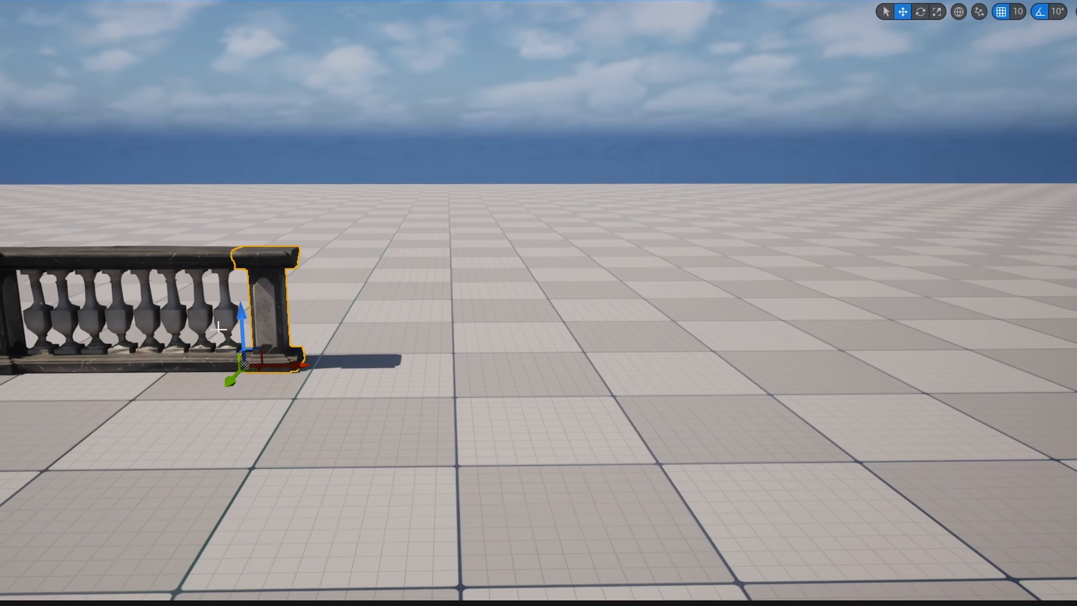
# - Place a gate between two stone pillars beside the railing section, and duplicate the railing section on the gate's far side
pyautogui.moveTo(325, 345); pyautogui.dragTo(334, 369)
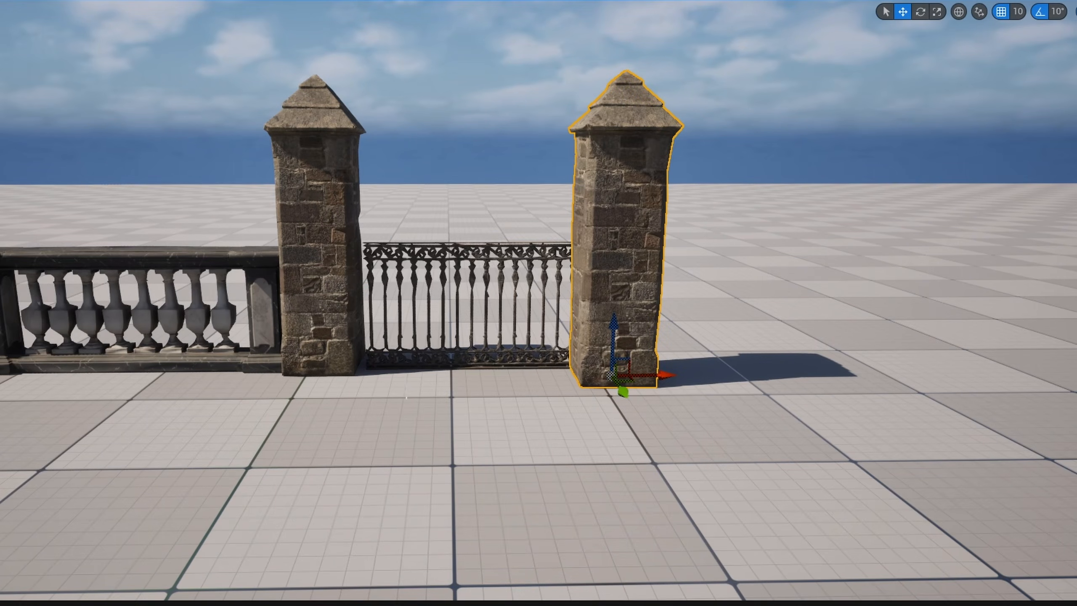
pyautogui.click(9, 372)
pyautogui.keyDown('alt'); pyautogui.moveTo(12, 370); pyautogui.dragTo(955, 339); pyautogui.keyUp('alt')
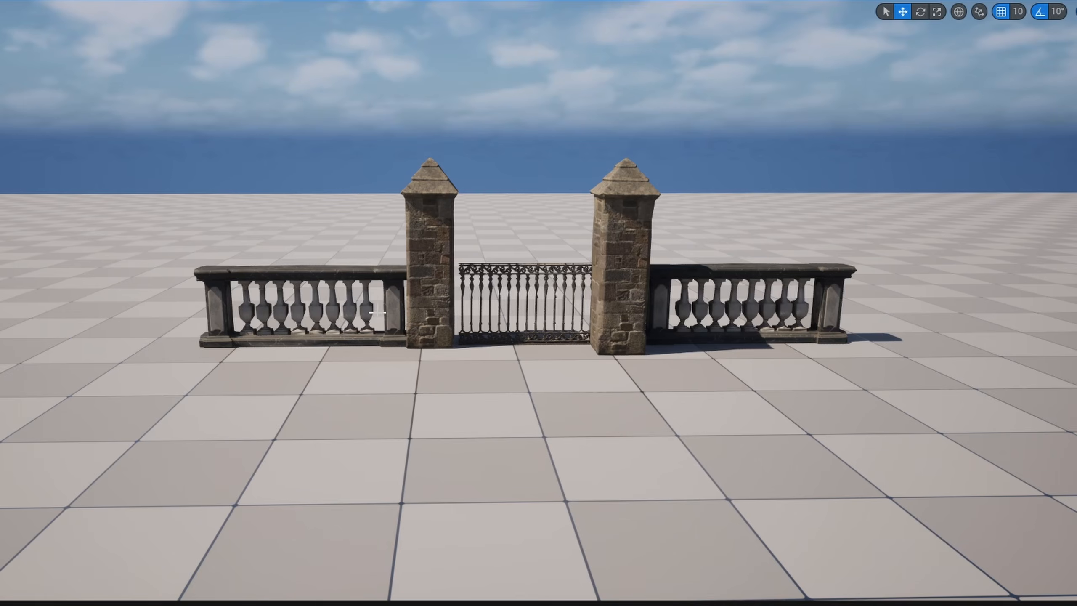
pyautogui.moveTo(377, 312); pyautogui.dragTo(391, 311, button='right')
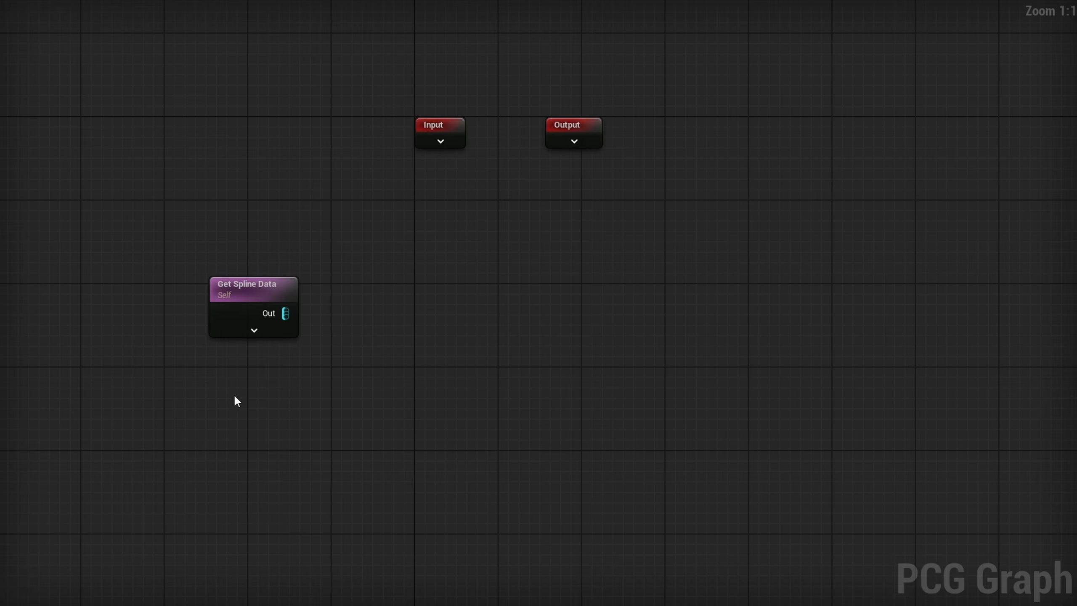
# - Add a node for the Grammar graph parameter below Get Spline Data
pyautogui.rightClick(236, 397)
pyautogui.write('gra')
pyautogui.press('Return')
# - Add an Add Attribute node fed by the Get Spline Data output and move it closer to that node
pyautogui.moveTo(285, 313); pyautogui.dragTo(417, 318)
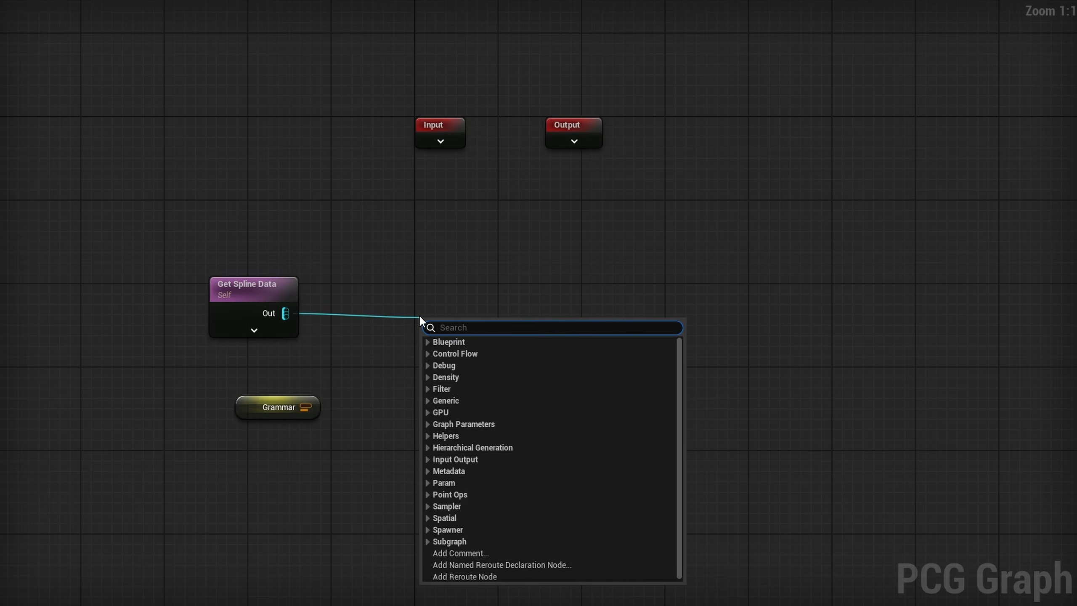
pyautogui.write('add attribute')
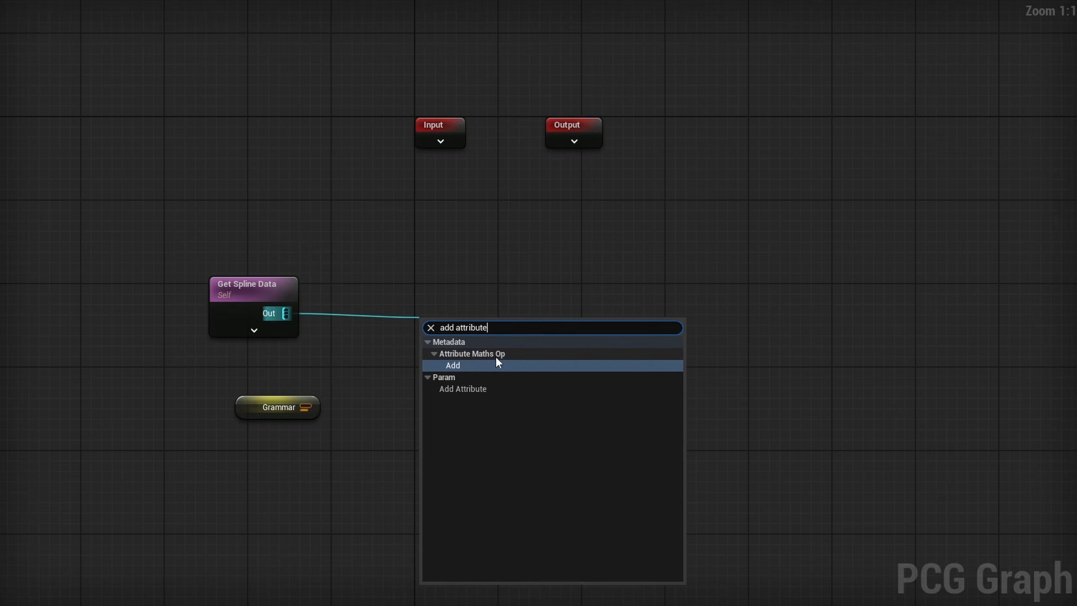
pyautogui.click(465, 388)
pyautogui.moveTo(465, 388); pyautogui.dragTo(415, 346)
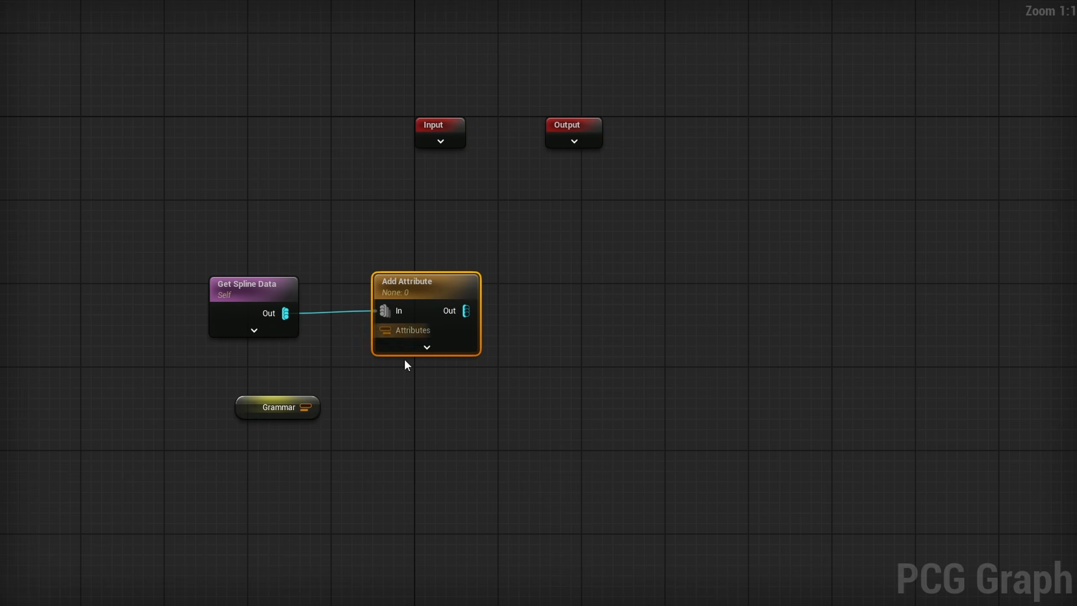
# - Connect the Grammar parameter to Add Attribute's Attributes input and set the node's Output Target to Grammar
pyautogui.moveTo(291, 408); pyautogui.dragTo(387, 338)
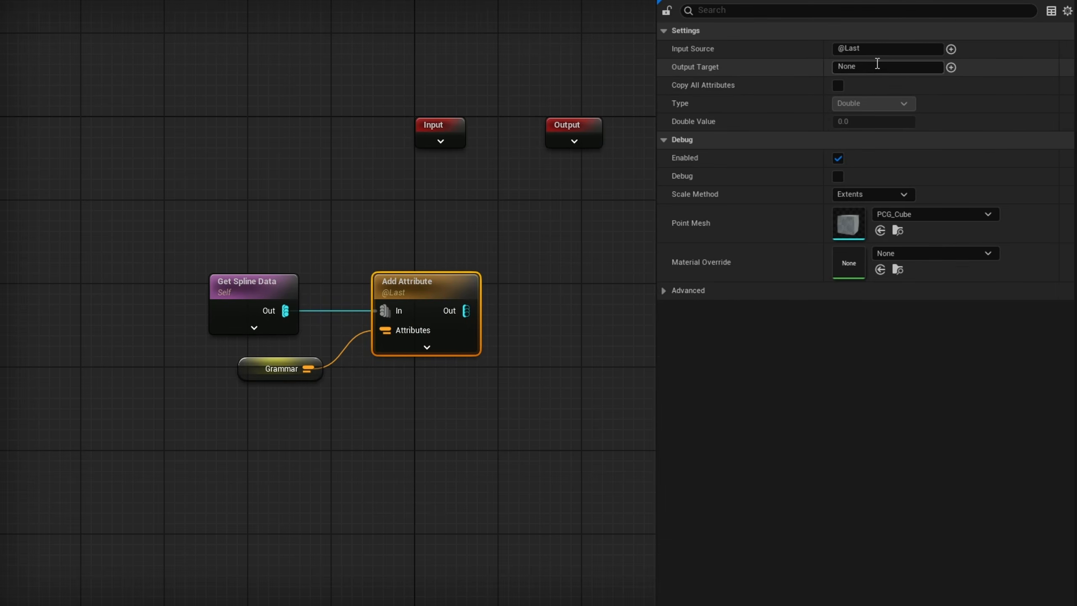
pyautogui.click(912, 67)
pyautogui.write('Grammar')
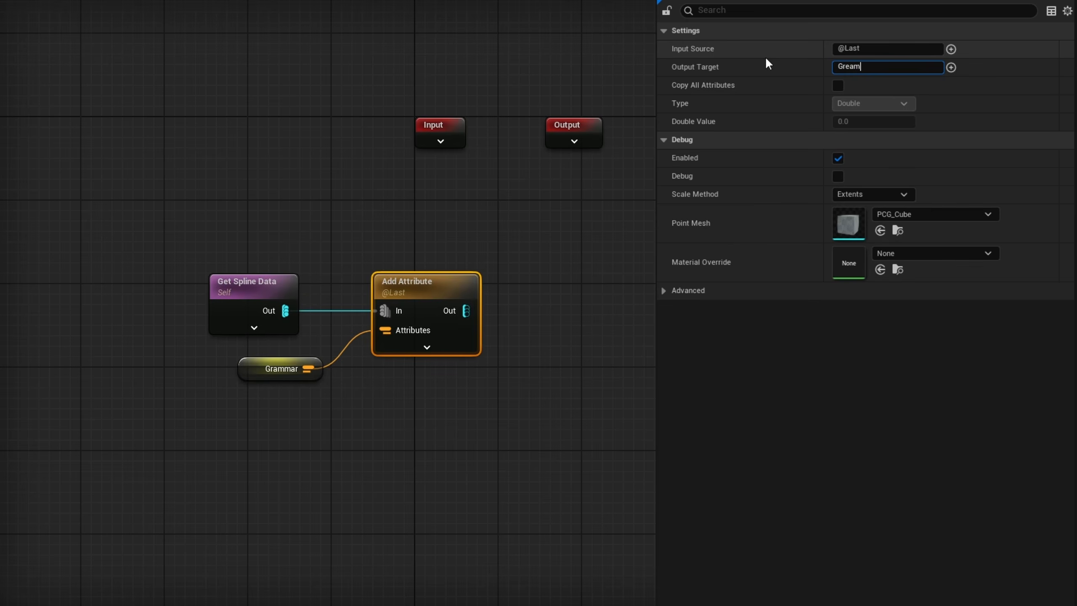
# - Confirm Grammar as Add Attribute's Output Target, and open the GrammarSample level from the PCG plugin's SampleContent Grammar folder
pyautogui.press('Return')
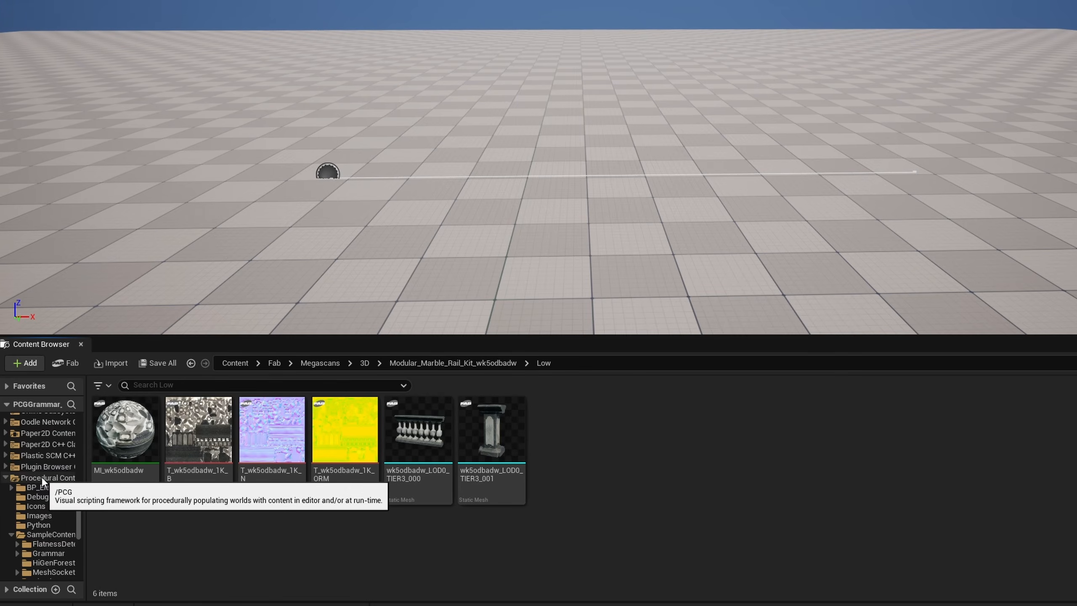
pyautogui.click(55, 536)
pyautogui.click(48, 496)
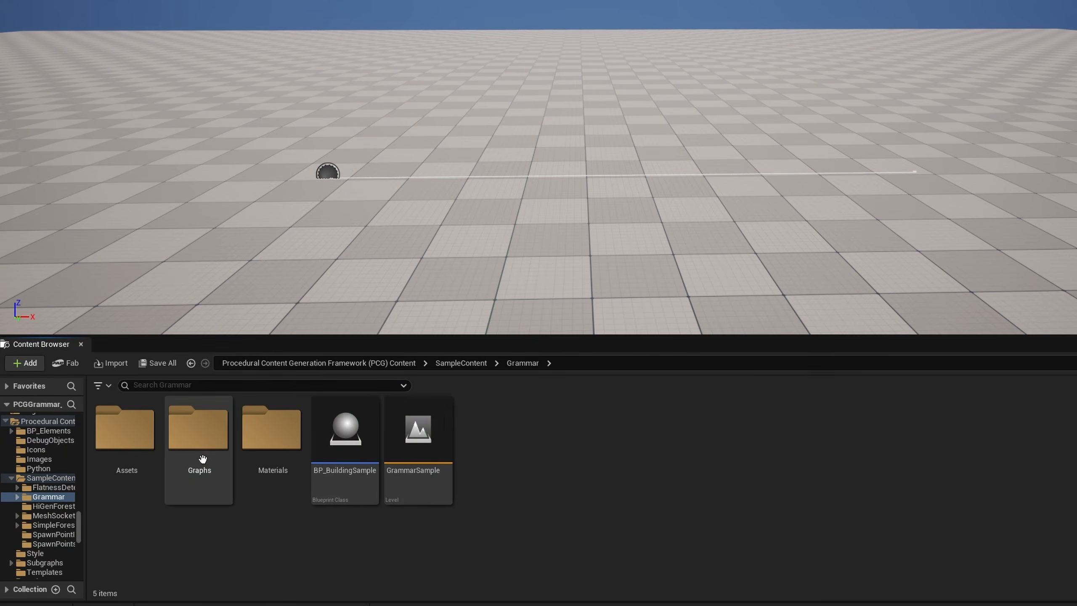
pyautogui.doubleClick(419, 481)
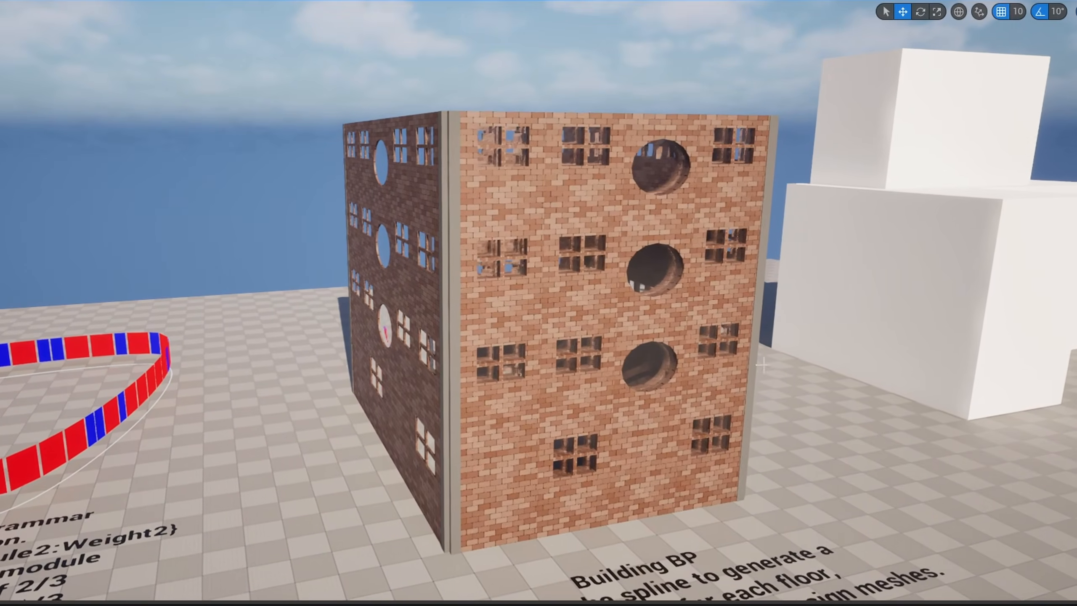
# - Select the brick building sample in the level and open the PCG_BuildingSample graph of its PCG component
pyautogui.click(485, 307)
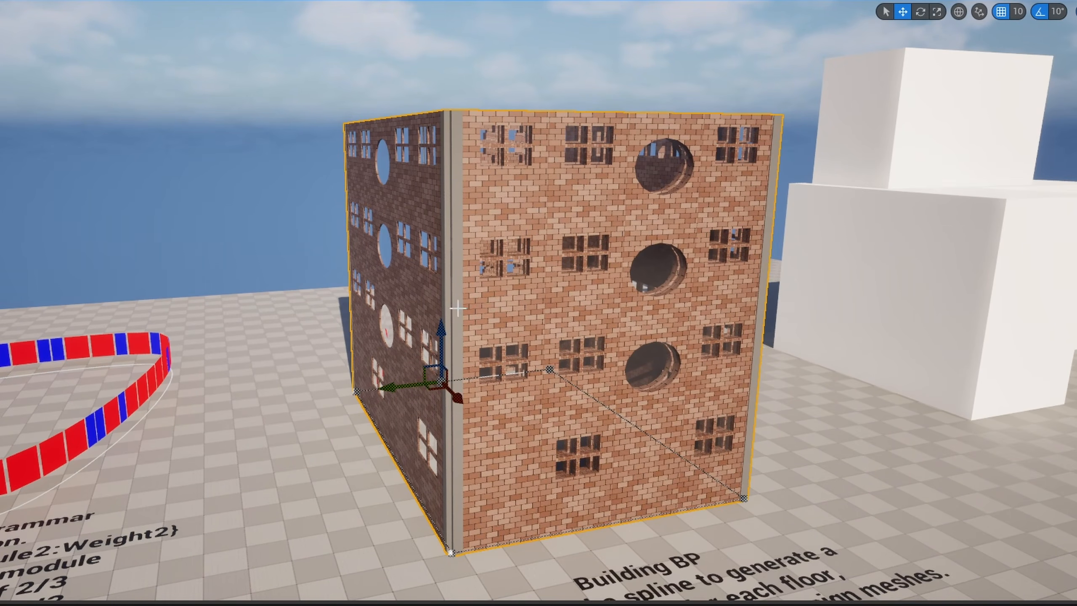
pyautogui.scroll(-3, 838, 116)
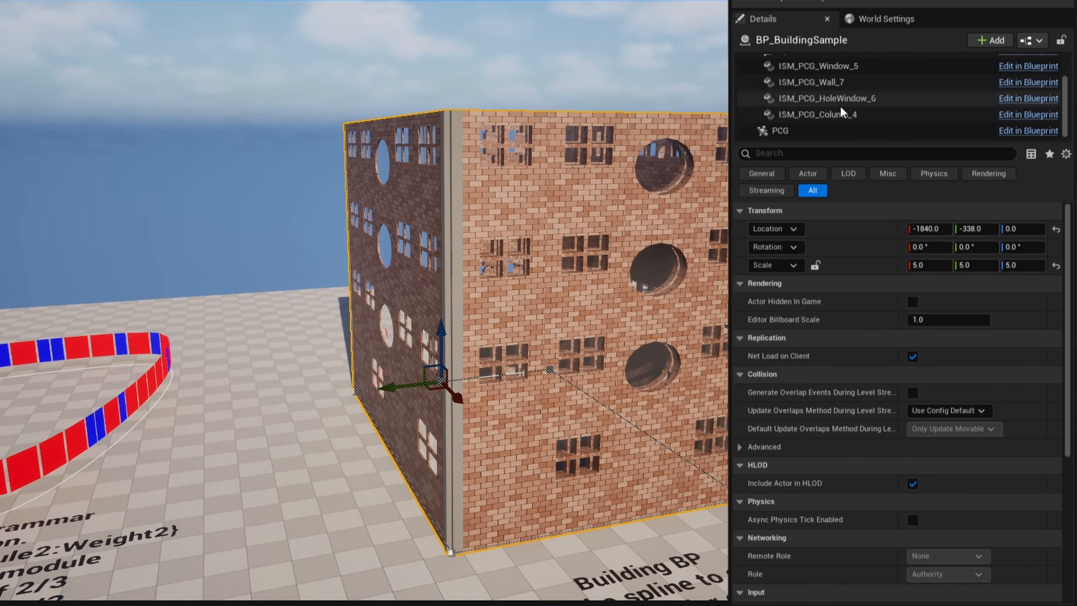
pyautogui.click(808, 132)
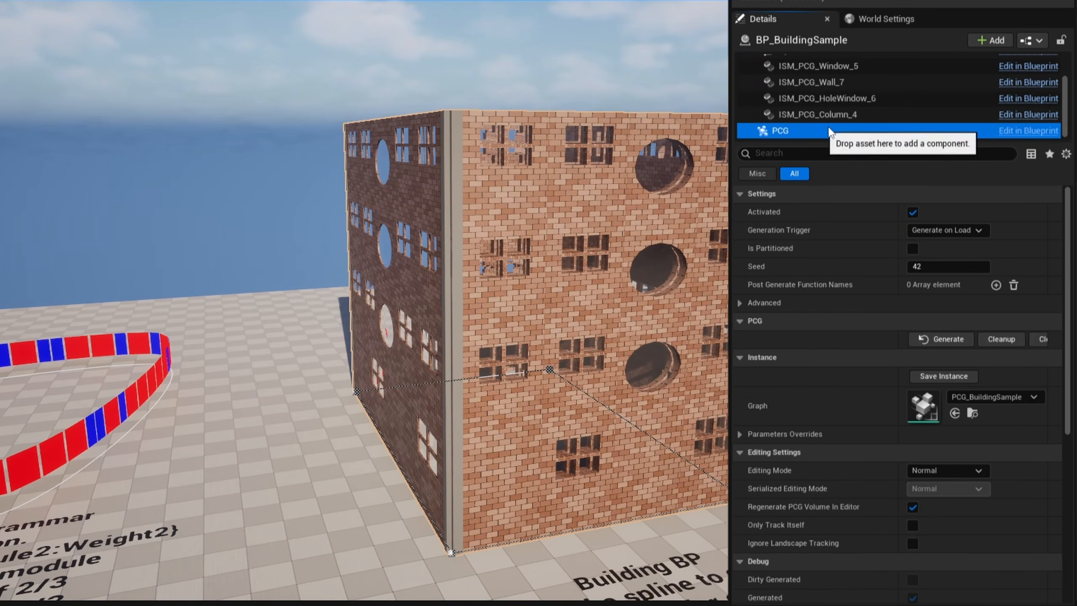
pyautogui.doubleClick(917, 407)
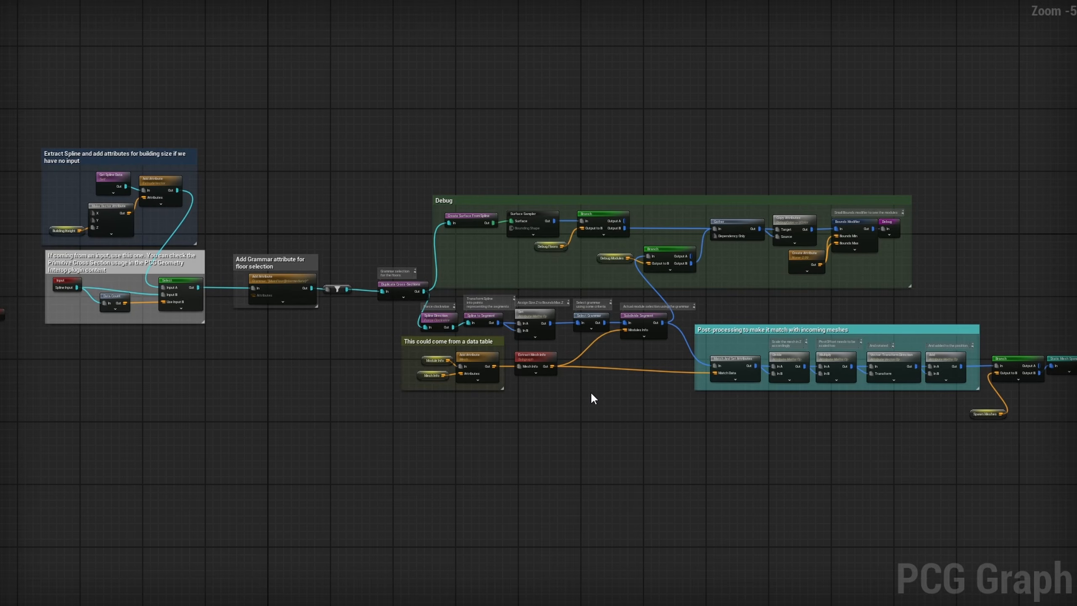
# - Copy the data table group, the Extract Mesh Info node and the post-processing group from the sample graph into the fence graph
pyautogui.scroll(4, 598, 397)
pyautogui.moveTo(194, 446); pyautogui.dragTo(526, 263)
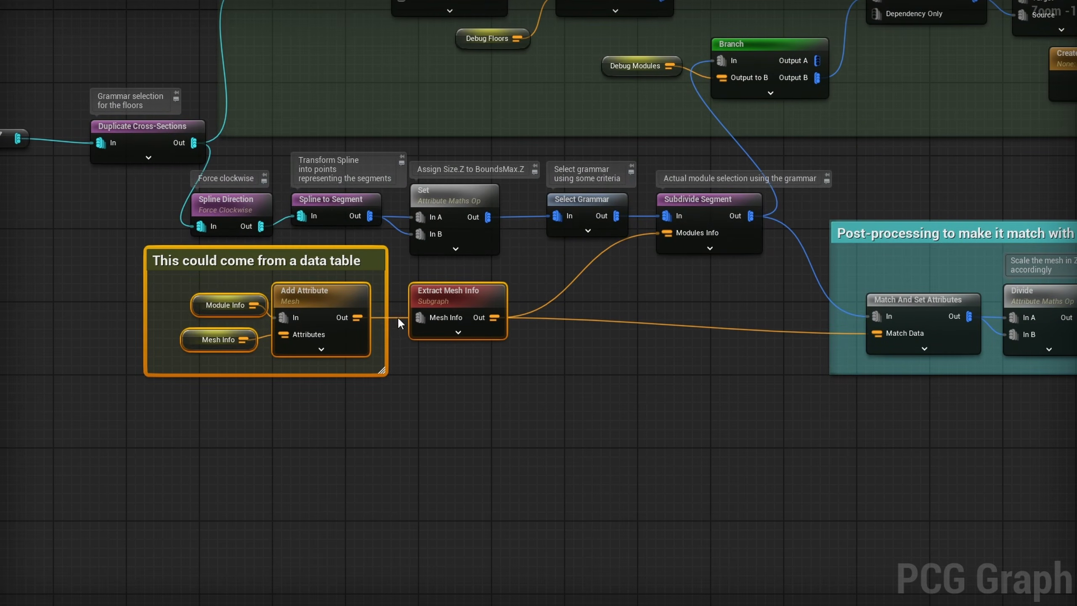
pyautogui.moveTo(736, 428); pyautogui.dragTo(182, 428, button='right')
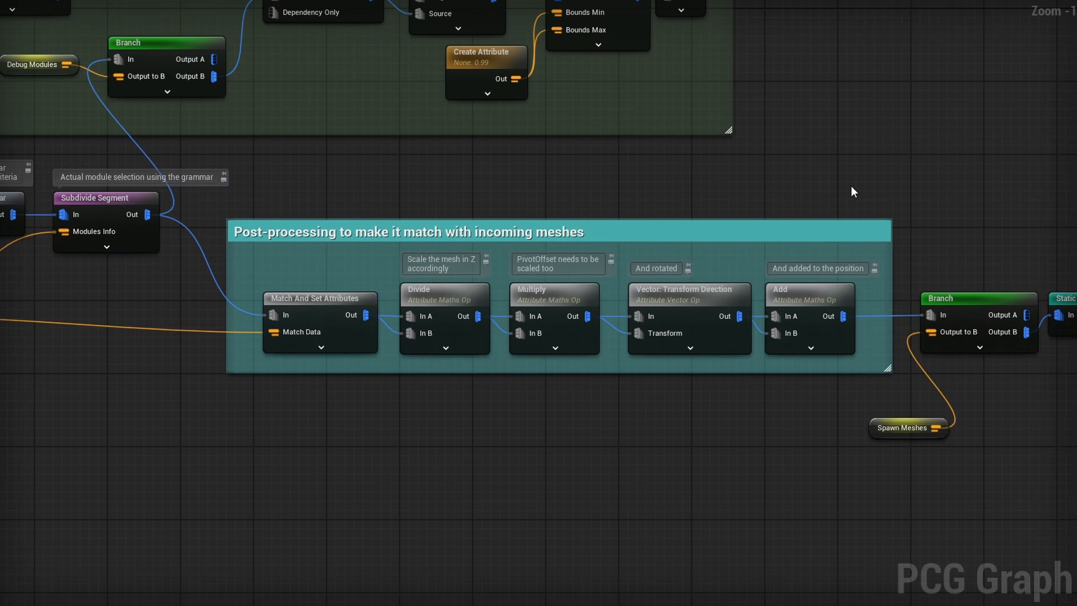
pyautogui.moveTo(888, 197); pyautogui.dragTo(216, 390)
pyautogui.moveTo(216, 450); pyautogui.dragTo(377, 452, button='right')
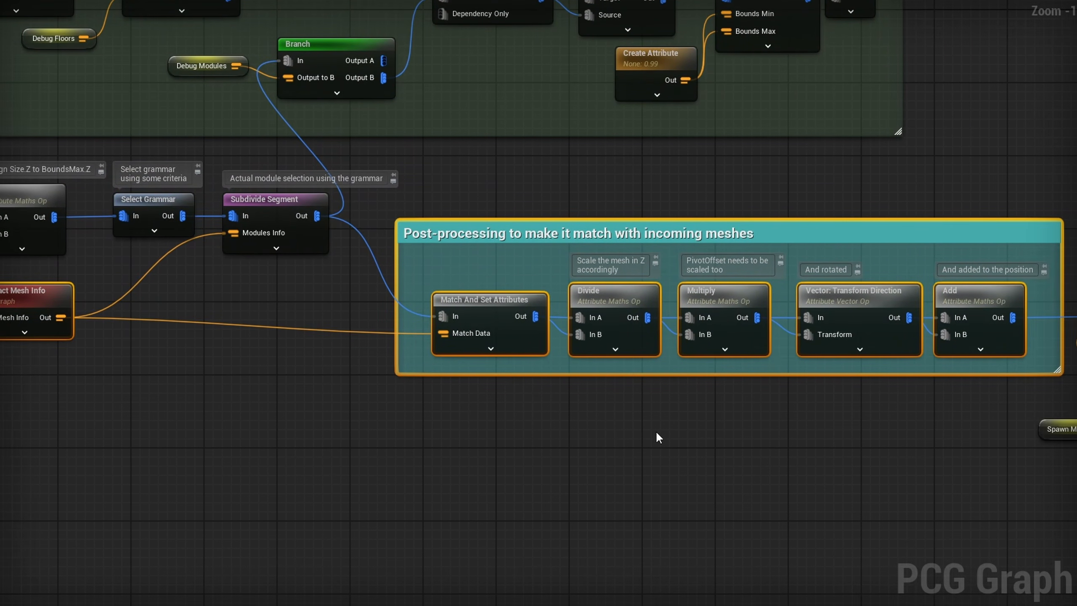
pyautogui.scroll(-1, 656, 431)
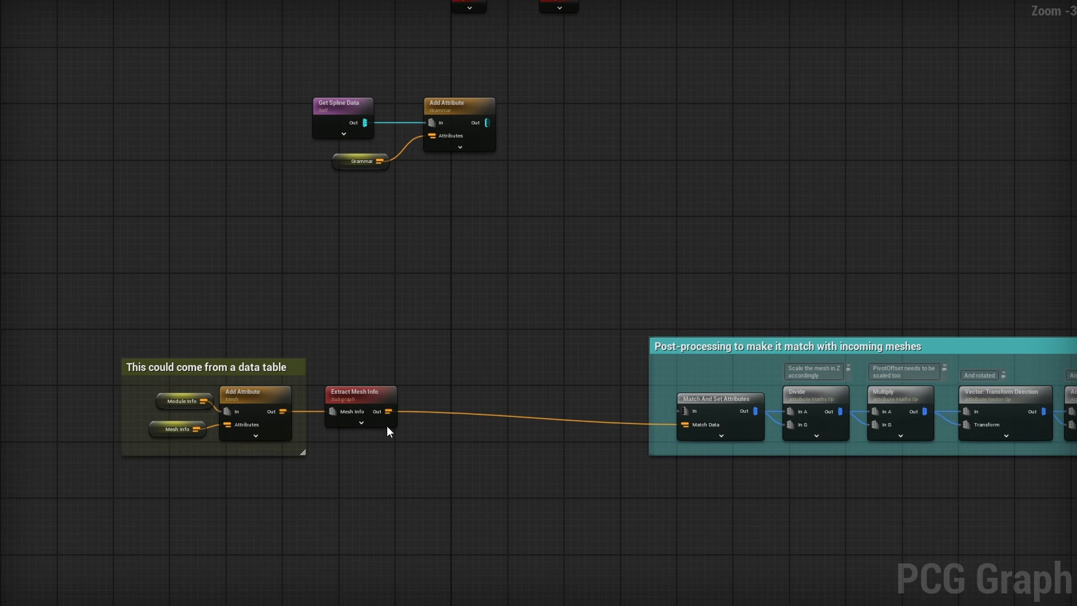
# - Disconnect Extract Mesh Info's output, move it with the data table group below the Grammar node, and align Module Info with Mesh Info
pyautogui.keyDown('alt'); pyautogui.click(384, 411); pyautogui.keyUp('alt')
pyautogui.moveTo(345, 381); pyautogui.dragTo(79, 482)
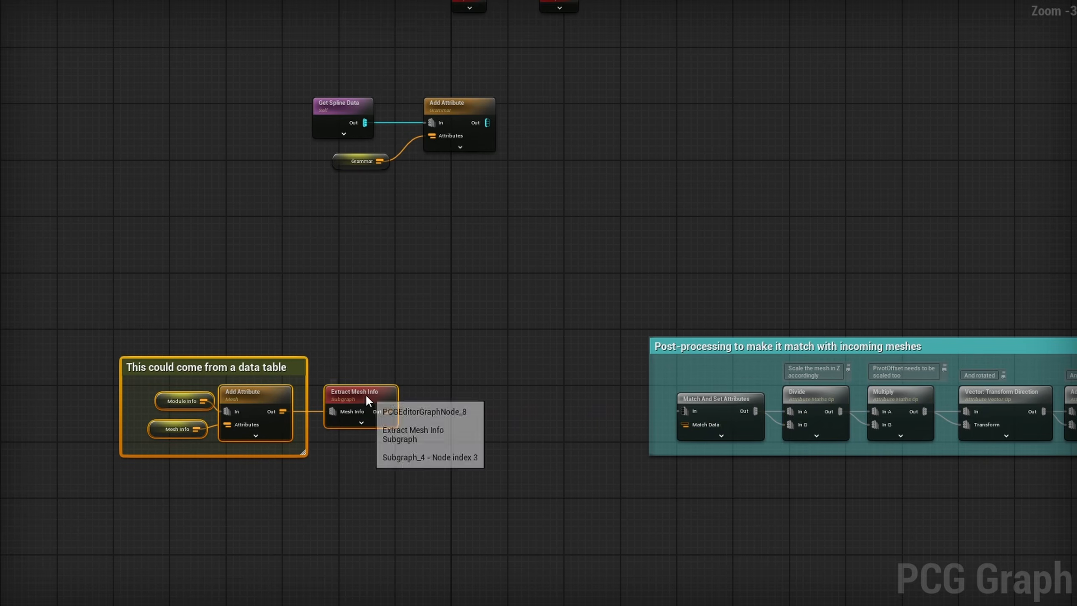
pyautogui.moveTo(365, 394); pyautogui.dragTo(459, 249)
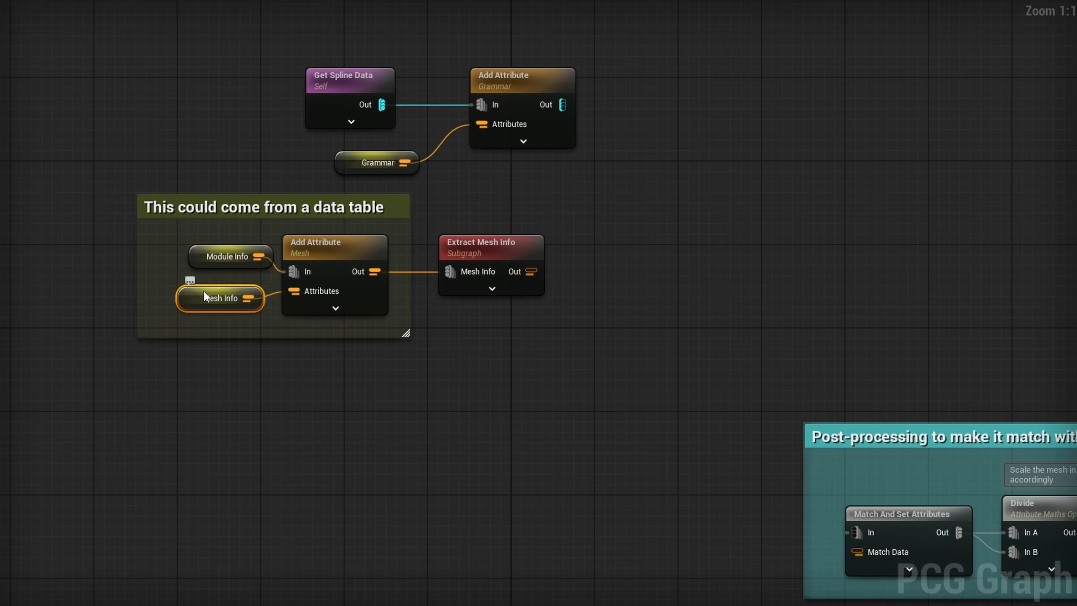
pyautogui.moveTo(208, 270)
pyautogui.mouseDown()
pyautogui.moveTo(185, 256)
pyautogui.moveTo(193, 267)
pyautogui.mouseUp()
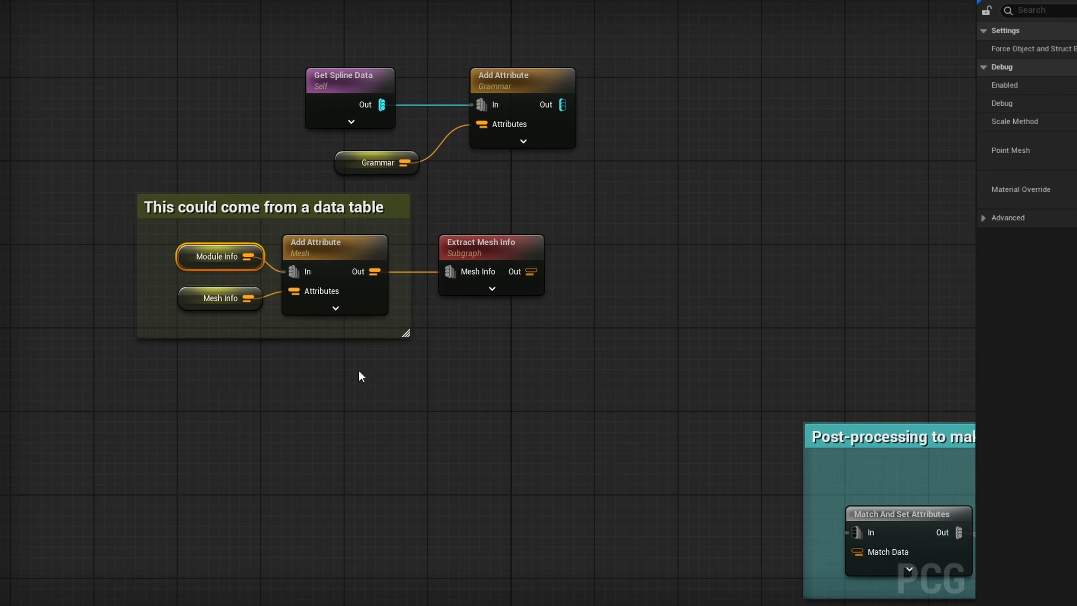
# - Add a new graph parameter and name it ModuleInfo
pyautogui.click(547, 207)
pyautogui.click(842, 345)
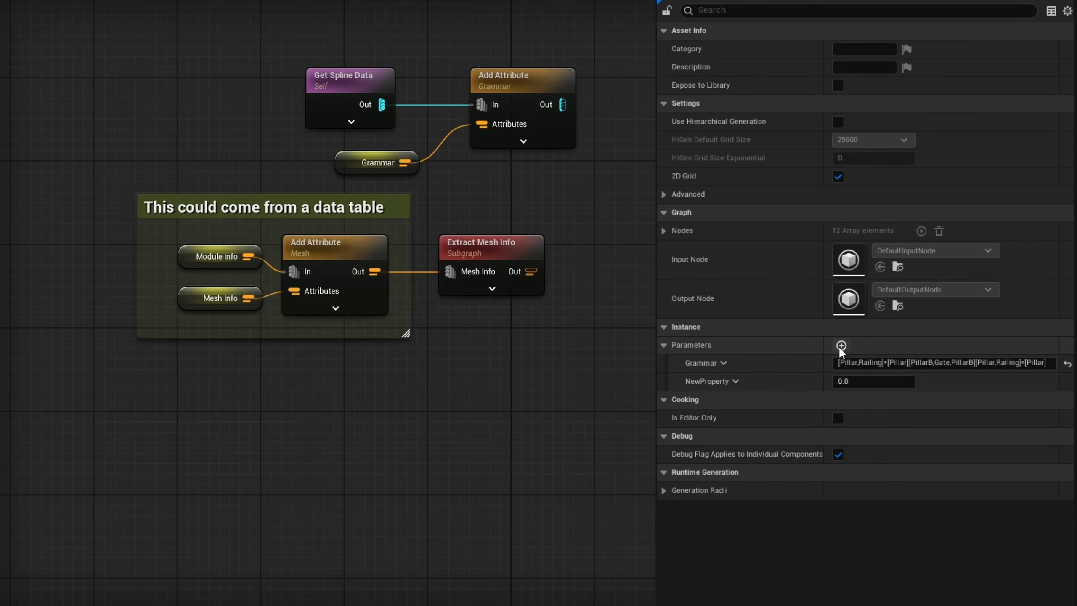
pyautogui.click(752, 381)
pyautogui.click(742, 424)
pyautogui.write('ModuleInfo')
pyautogui.press('Return')
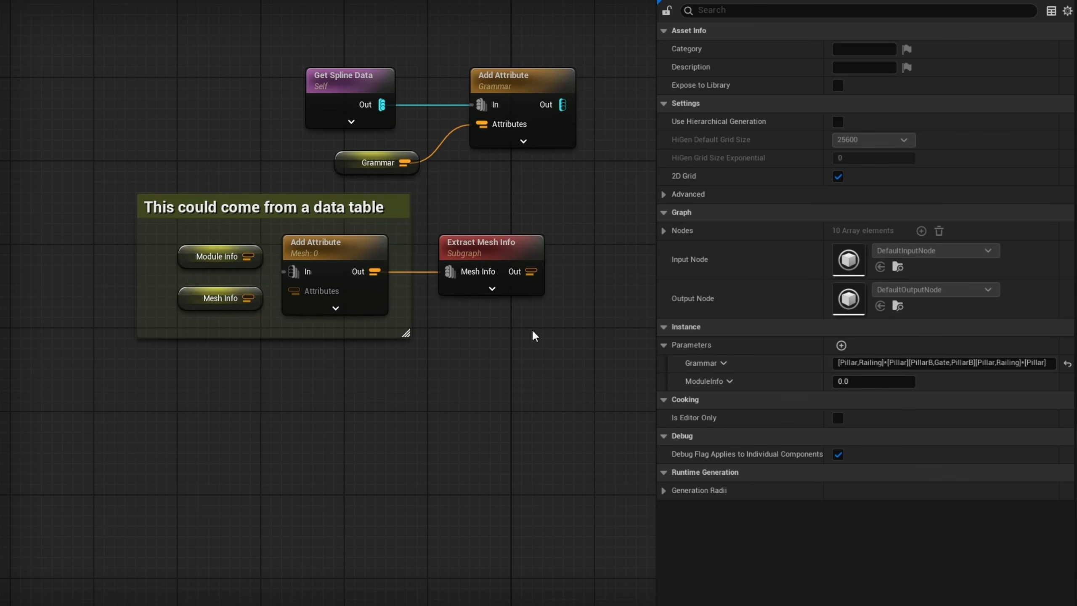
# - Change the ModuleInfo parameter's type to an array of PCGSubdivision Submodule
pyautogui.click(730, 381)
pyautogui.click(747, 403)
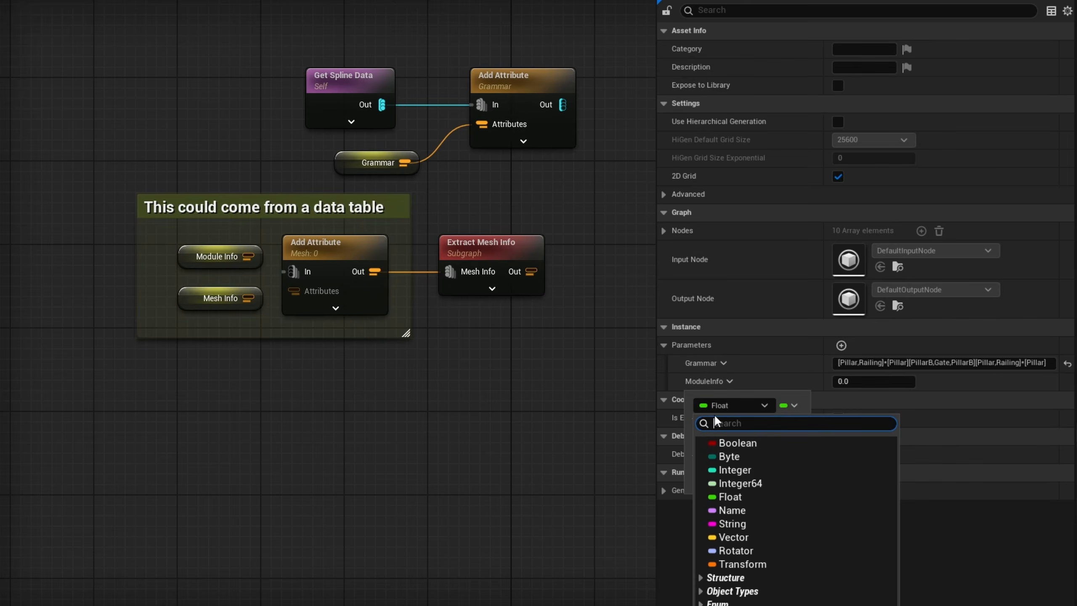
pyautogui.write('PCG Subdivi')
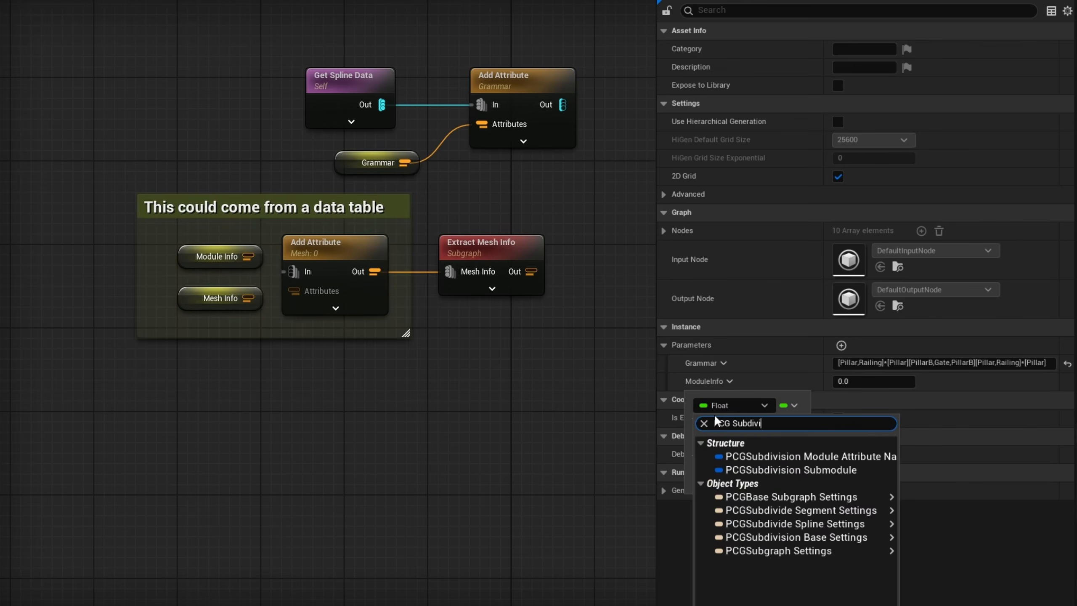
pyautogui.write('sion')
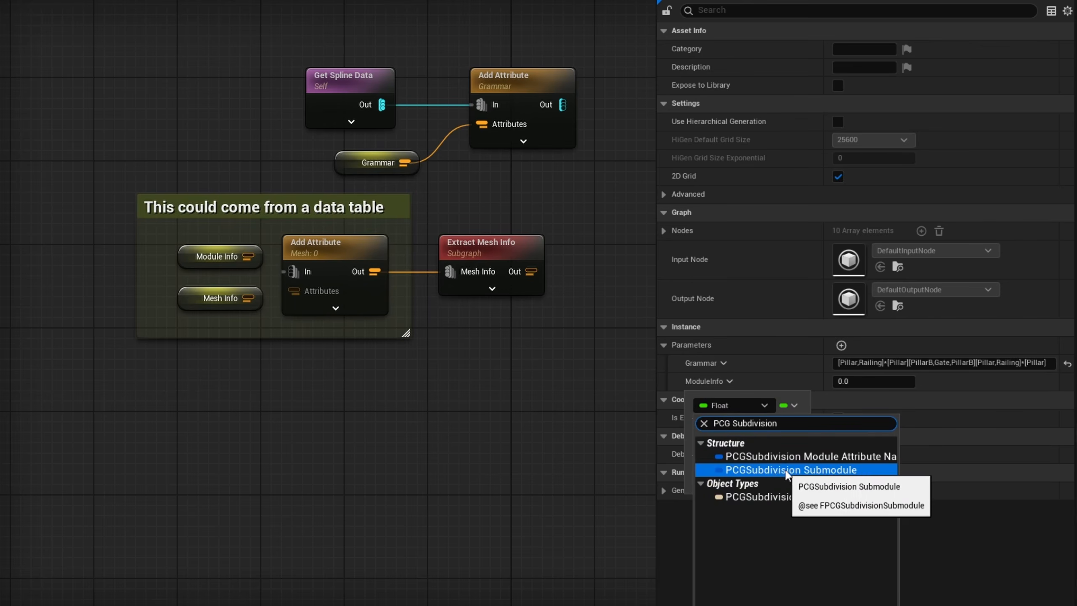
pyautogui.click(784, 469)
pyautogui.click(856, 467)
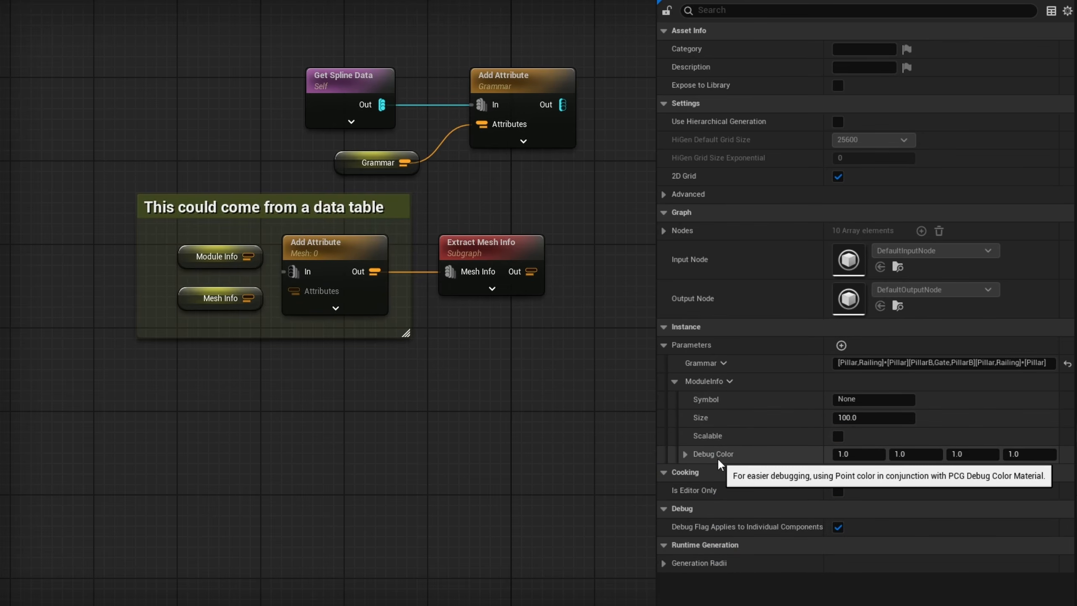
pyautogui.click(723, 379)
pyautogui.click(793, 404)
pyautogui.click(792, 447)
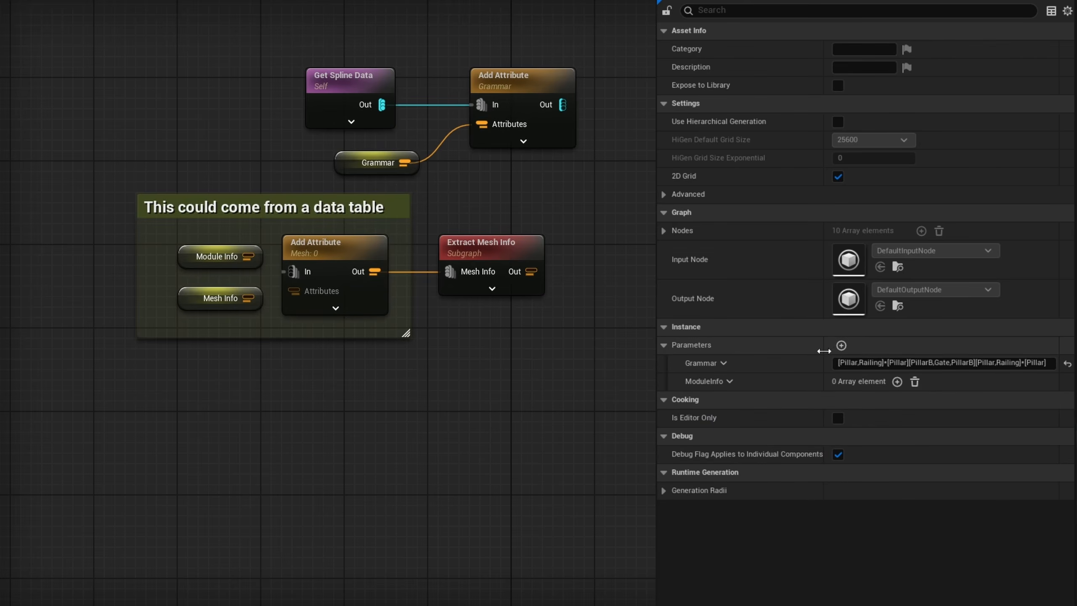
# - Add another graph parameter and name it MeshInfo
pyautogui.click(841, 345)
pyautogui.click(718, 400)
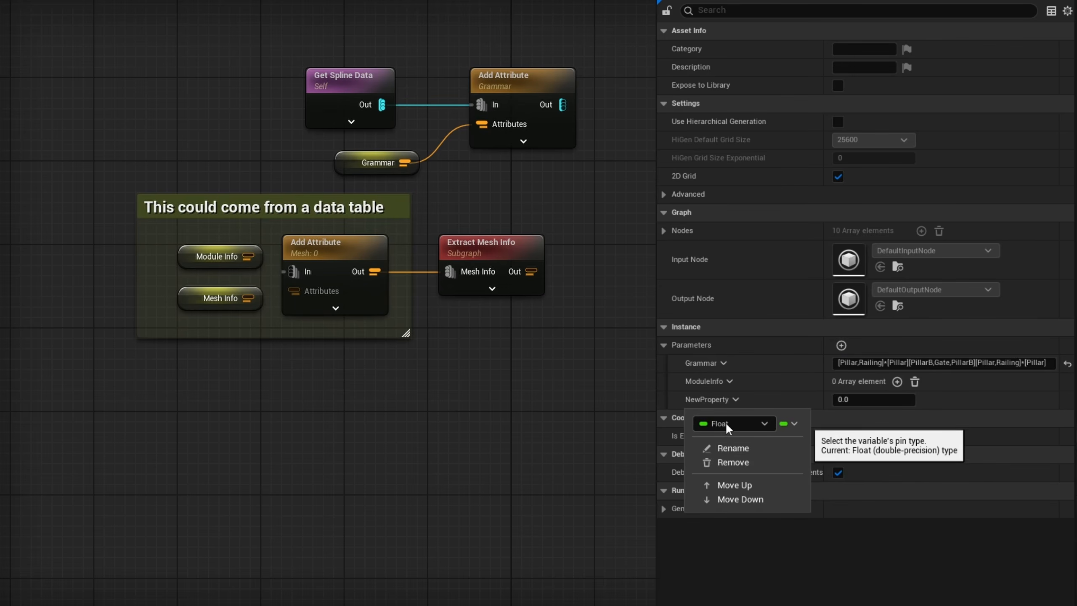
pyautogui.press('F2')
pyautogui.write('Meshg')
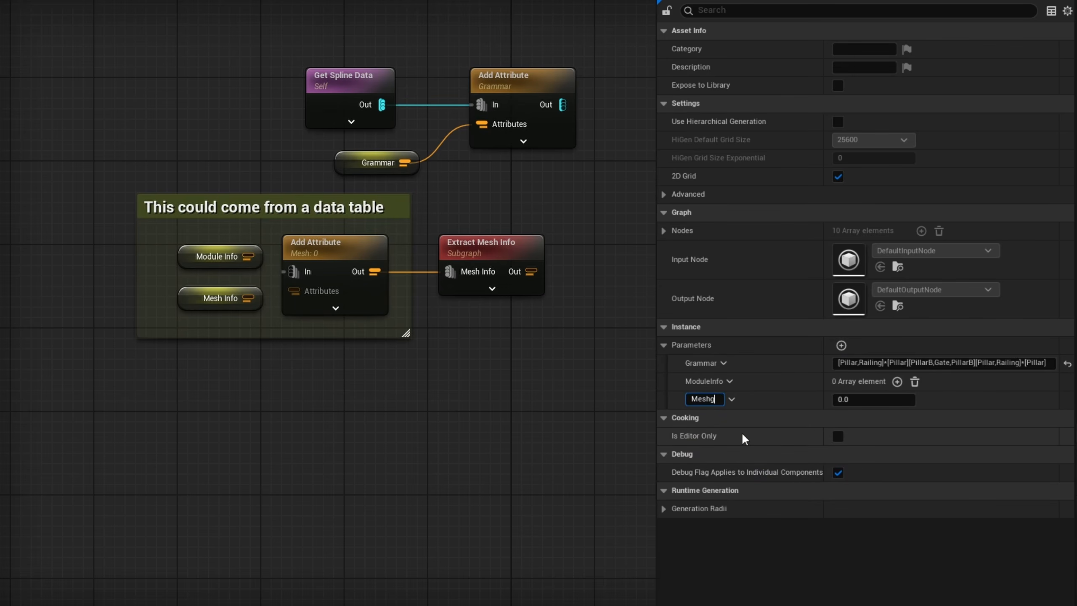
pyautogui.write('Info')
pyautogui.press('Return')
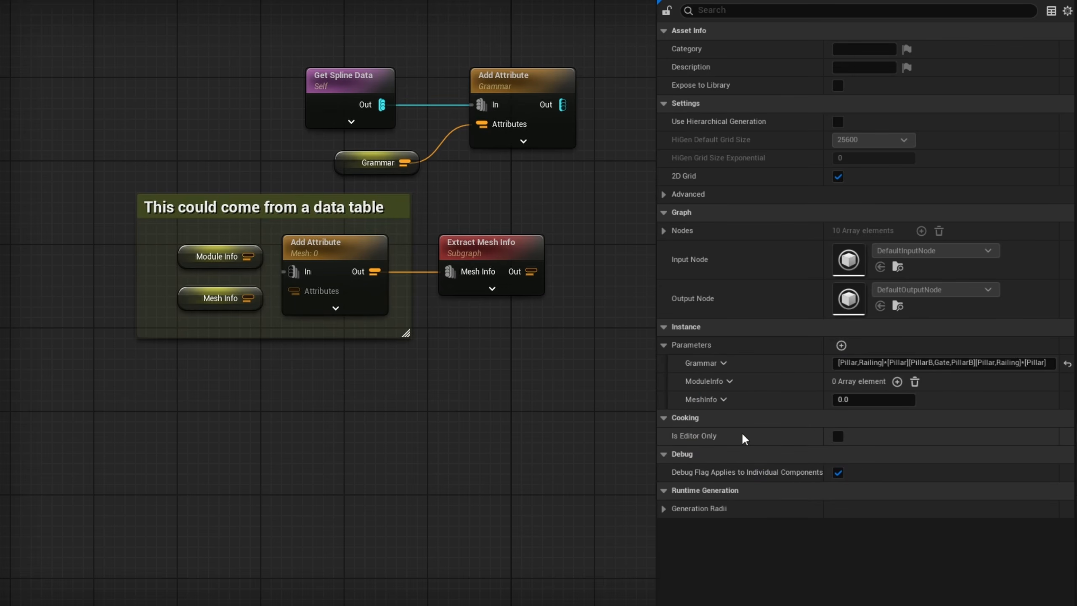
# - Change the MeshInfo parameter's type to an array of Static Mesh references
pyautogui.click(724, 404)
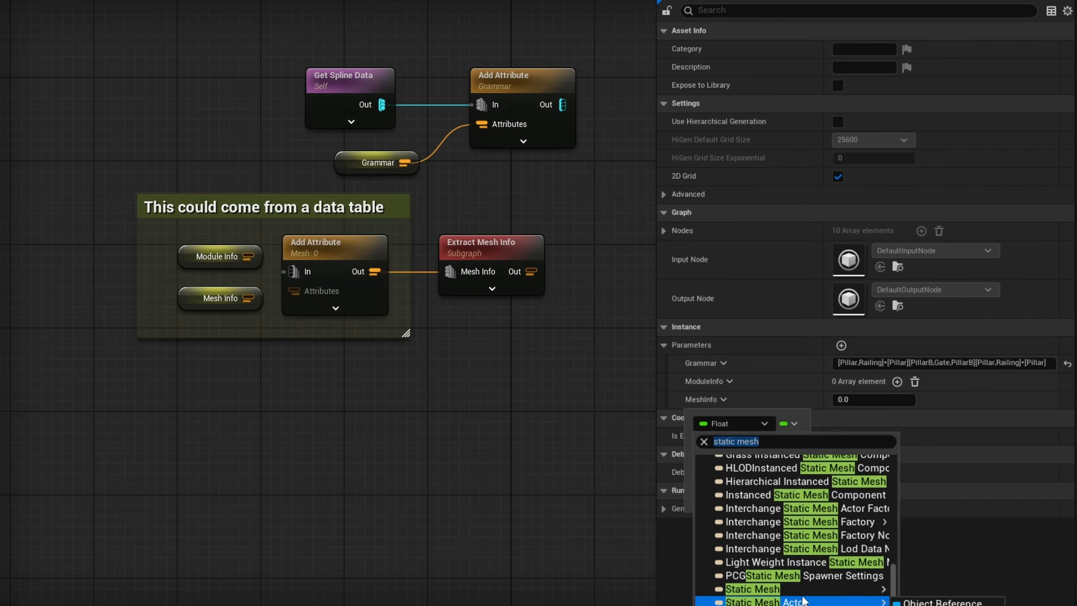
pyautogui.click(894, 592)
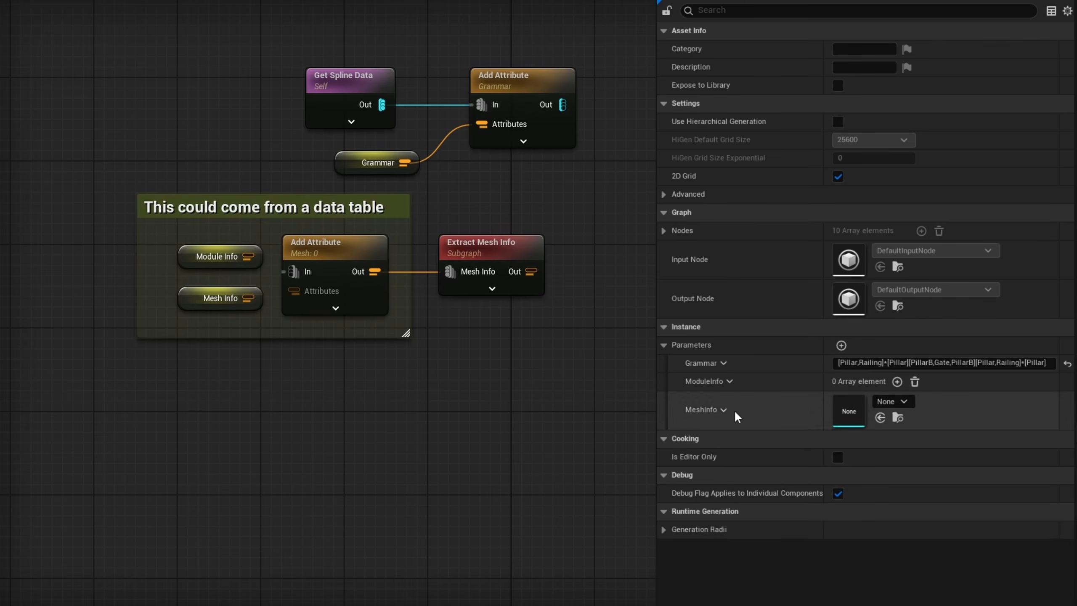
pyautogui.click(724, 409)
pyautogui.click(795, 434)
pyautogui.click(782, 472)
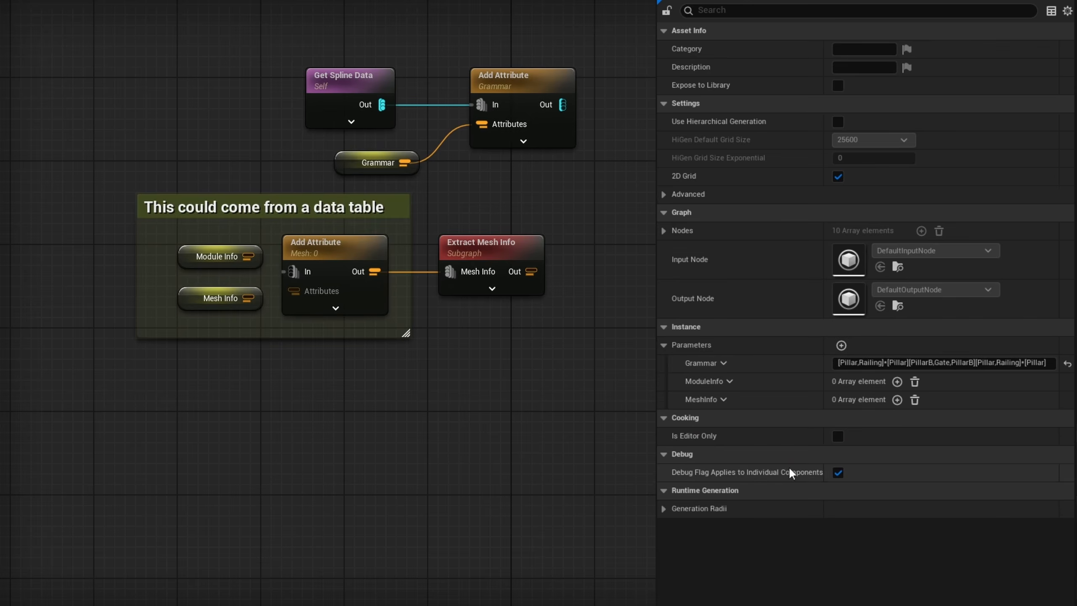
# - Connect Module Info to the In pin and Mesh Info to the Attributes pin of the Add Attribute node in the data table group
pyautogui.moveTo(248, 256); pyautogui.dragTo(293, 271)
pyautogui.moveTo(248, 298); pyautogui.dragTo(297, 292)
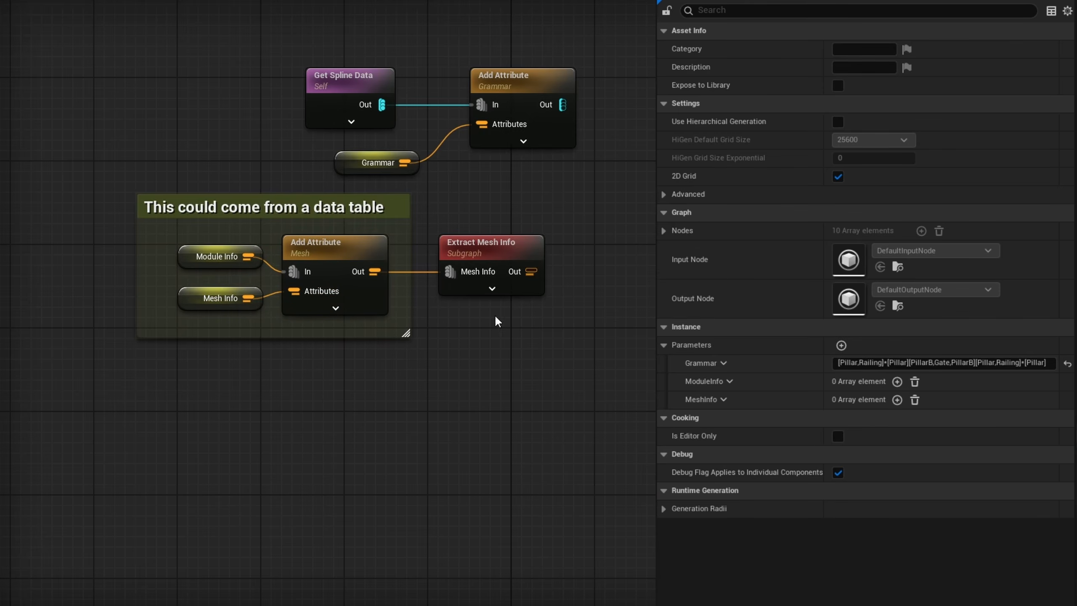
# - Give Module Info four array elements with the symbols Pillar, PillarB, Railing and Gate
pyautogui.click(182, 259)
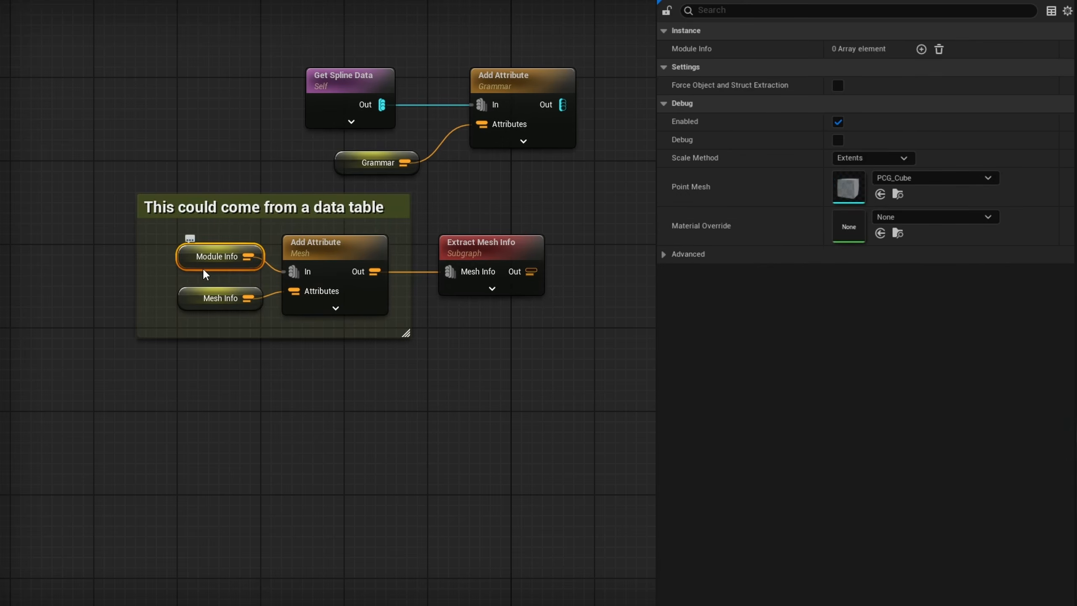
pyautogui.click(921, 48)
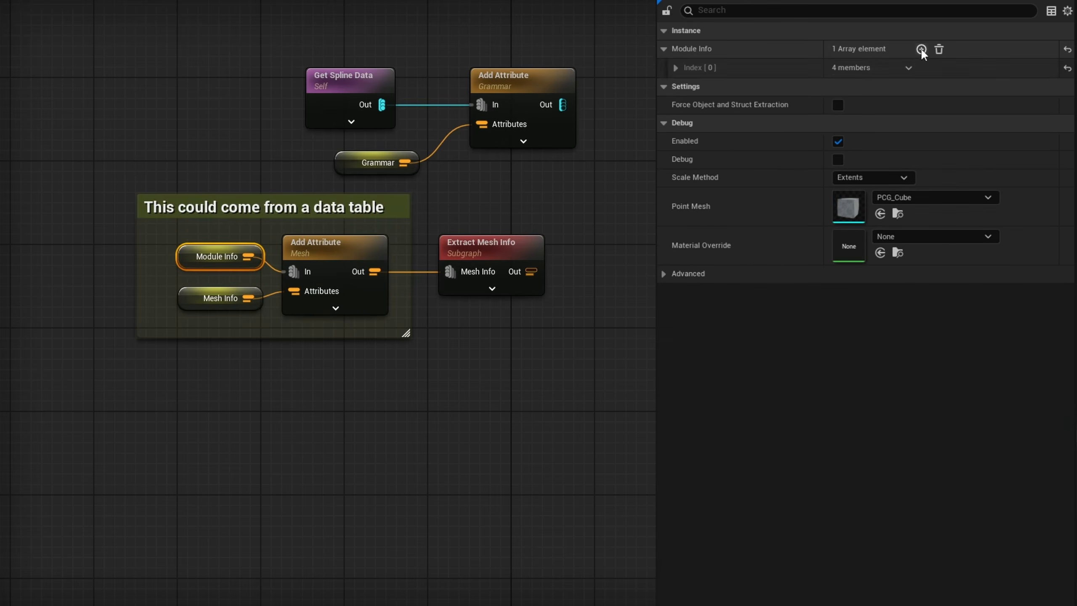
pyautogui.click(676, 68)
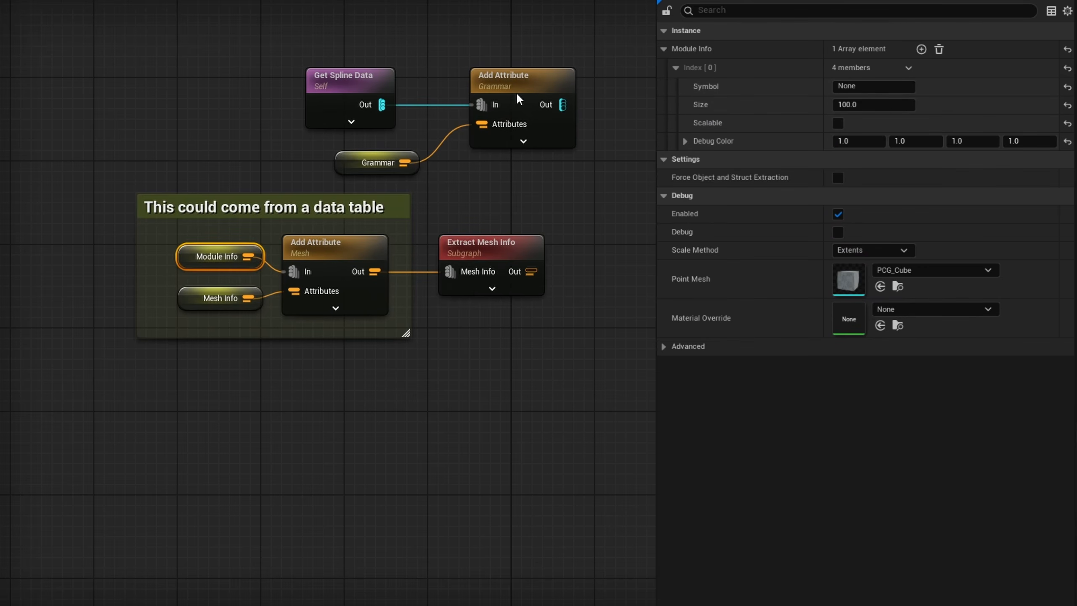
pyautogui.click(356, 163)
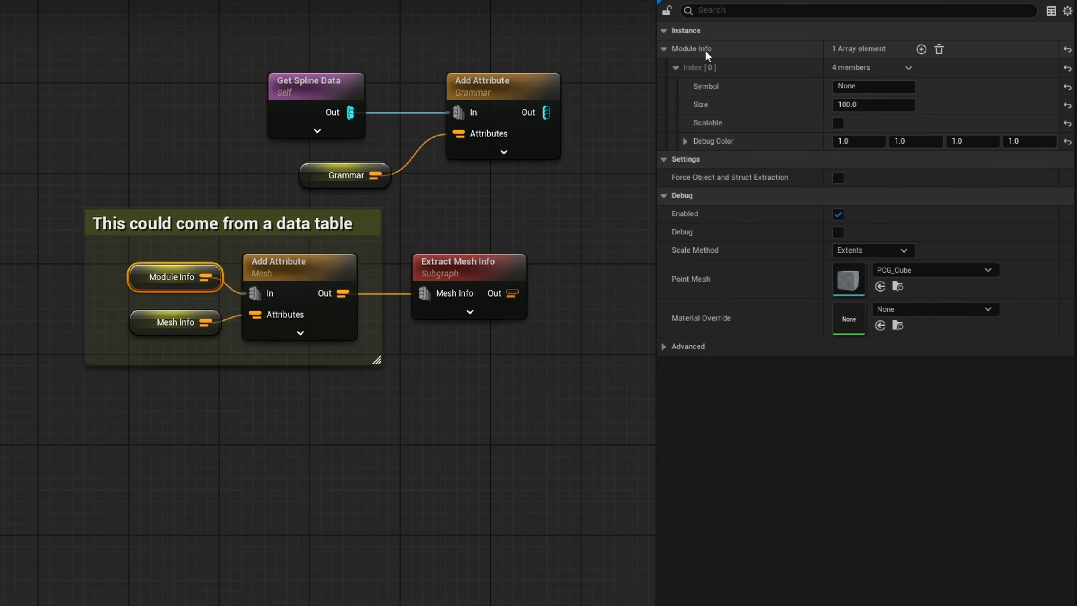
pyautogui.click(178, 323)
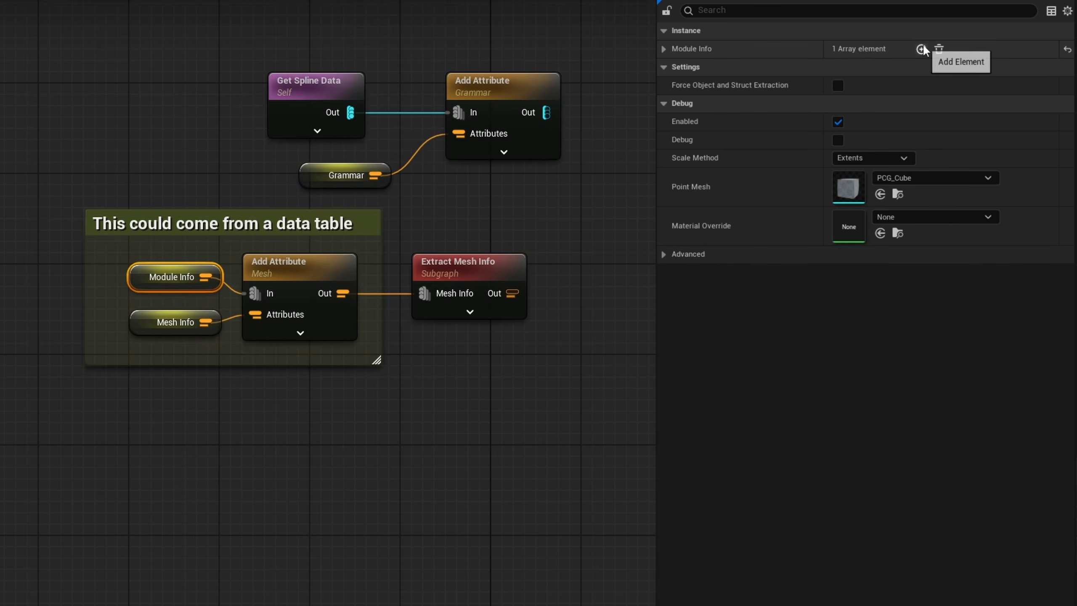
pyautogui.click(922, 49)
pyautogui.click(922, 49)
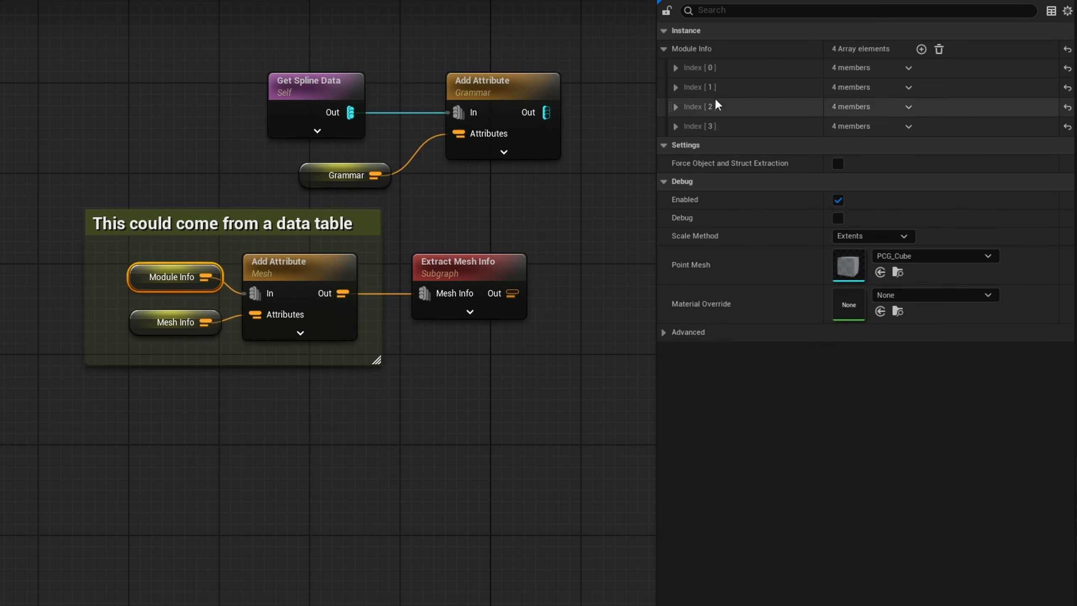
pyautogui.click(676, 68)
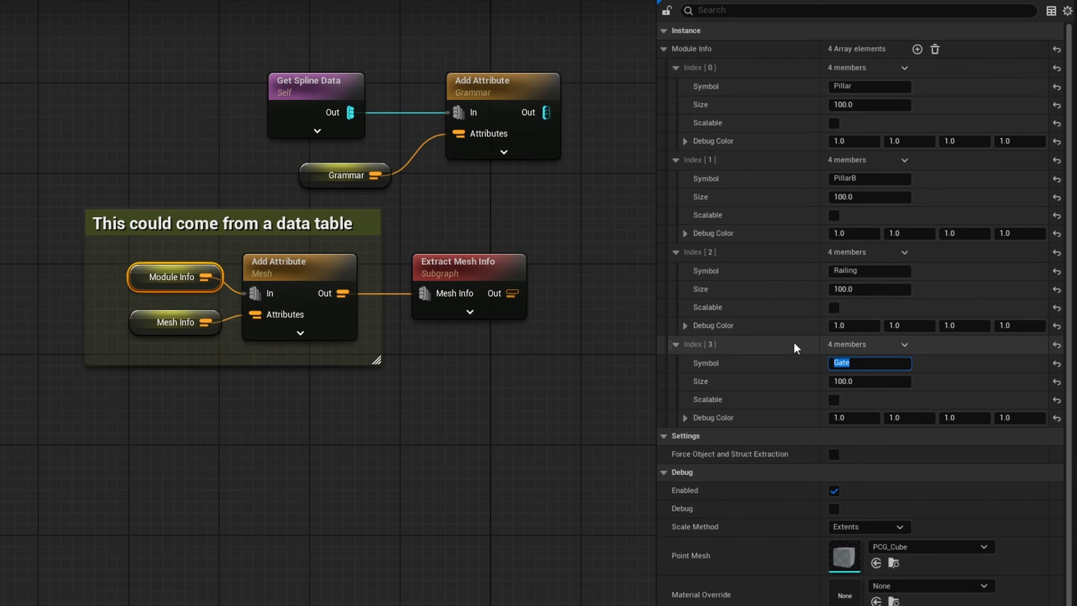
# - Make the Railing module in Module Info scalable
pyautogui.click(798, 358)
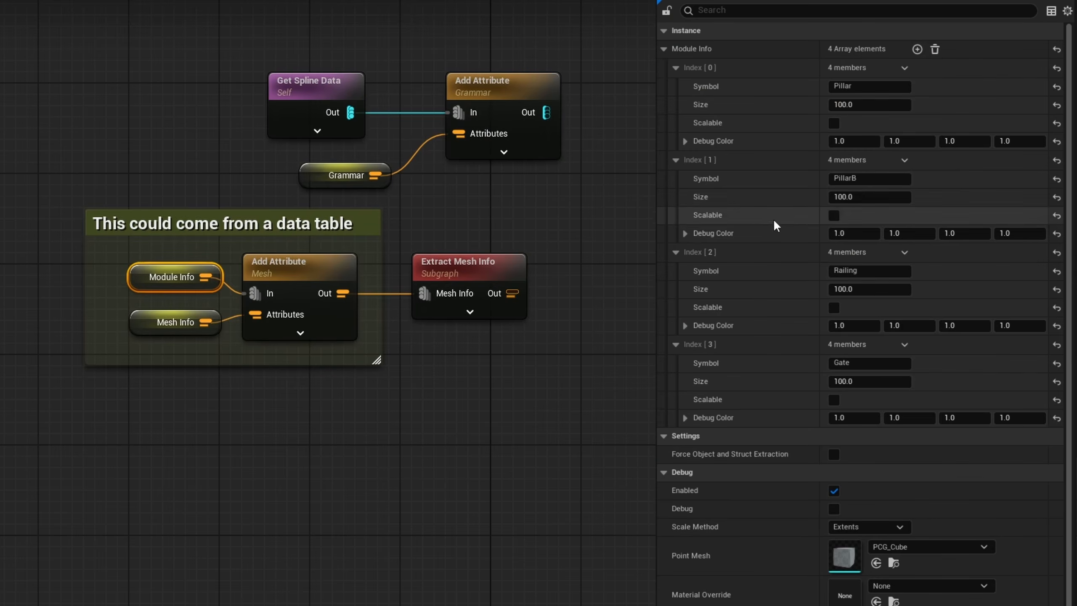
pyautogui.click(834, 308)
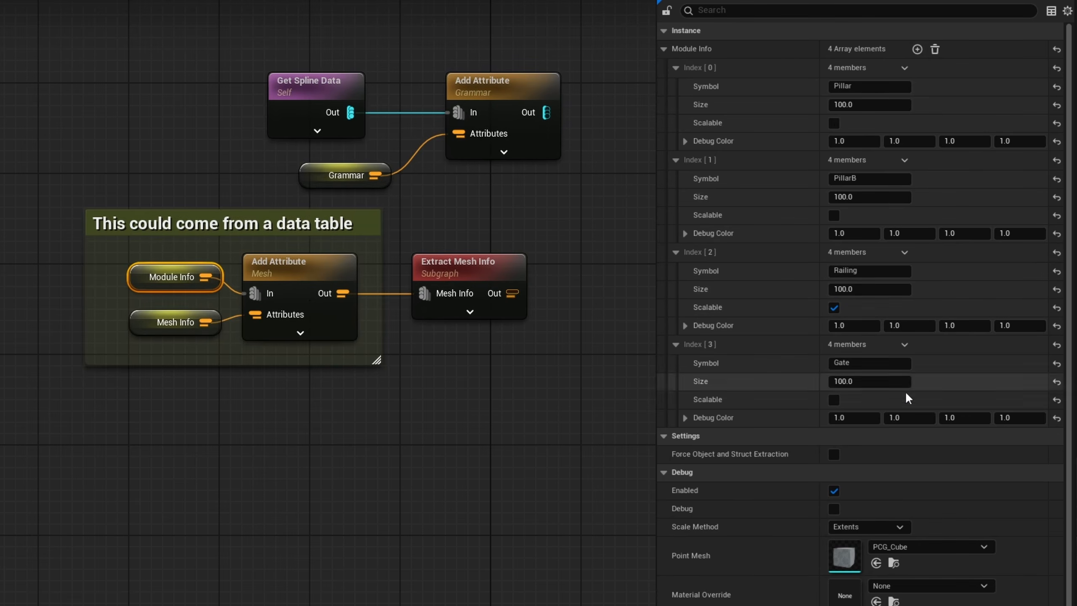
# - Add four array elements to the Mesh Info parameter
pyautogui.click(174, 322)
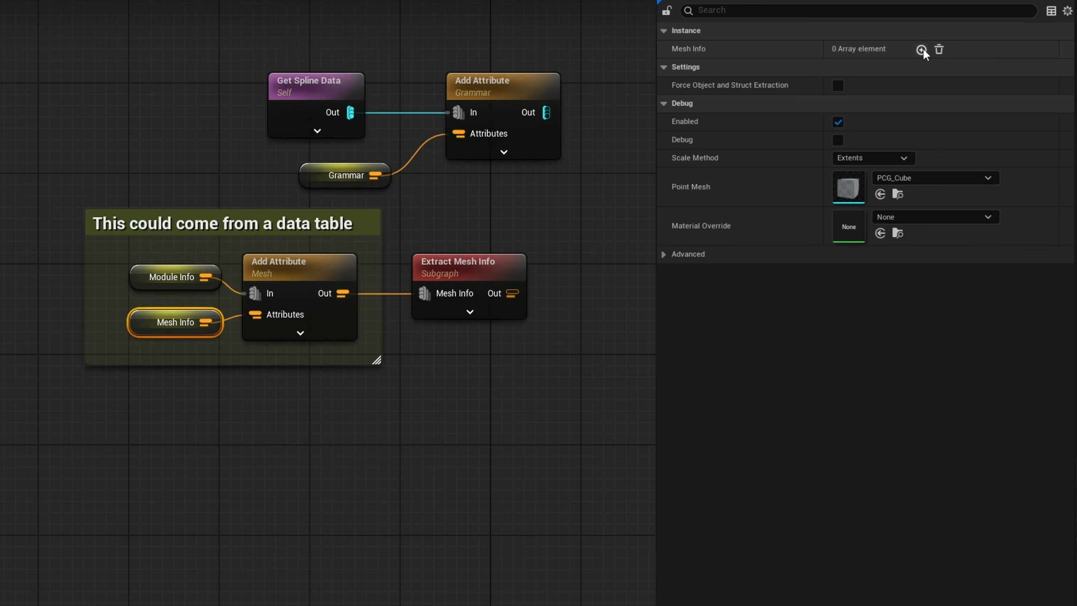
pyautogui.click(921, 49)
pyautogui.click(922, 50)
pyautogui.click(921, 49)
pyautogui.click(921, 50)
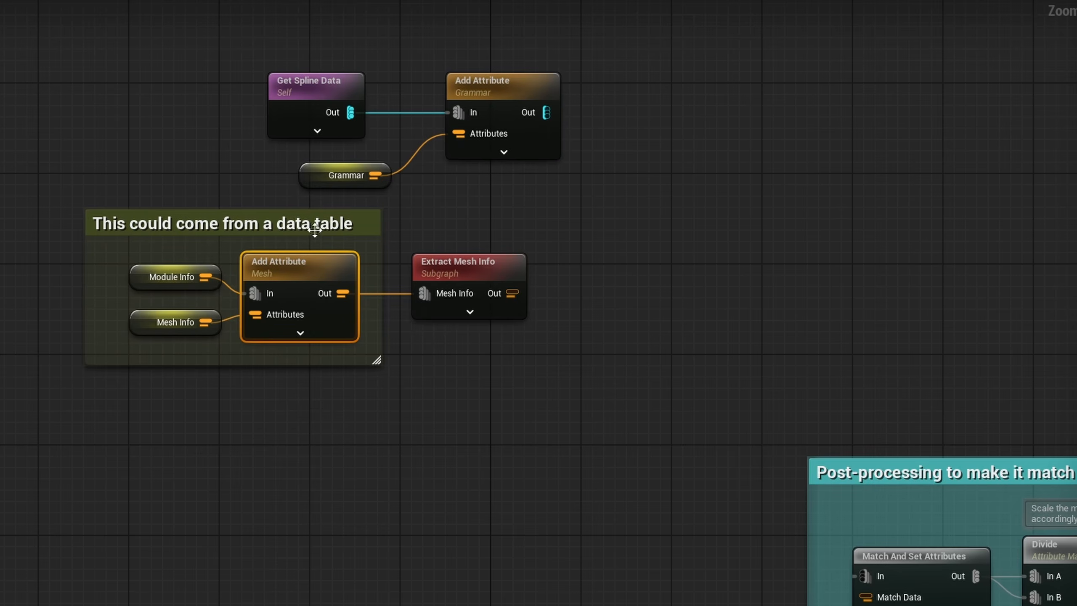
# - Open the Extract Mesh Info subgraph and examine how it derives module size and pivot offset from the mesh bounds
pyautogui.click(494, 346)
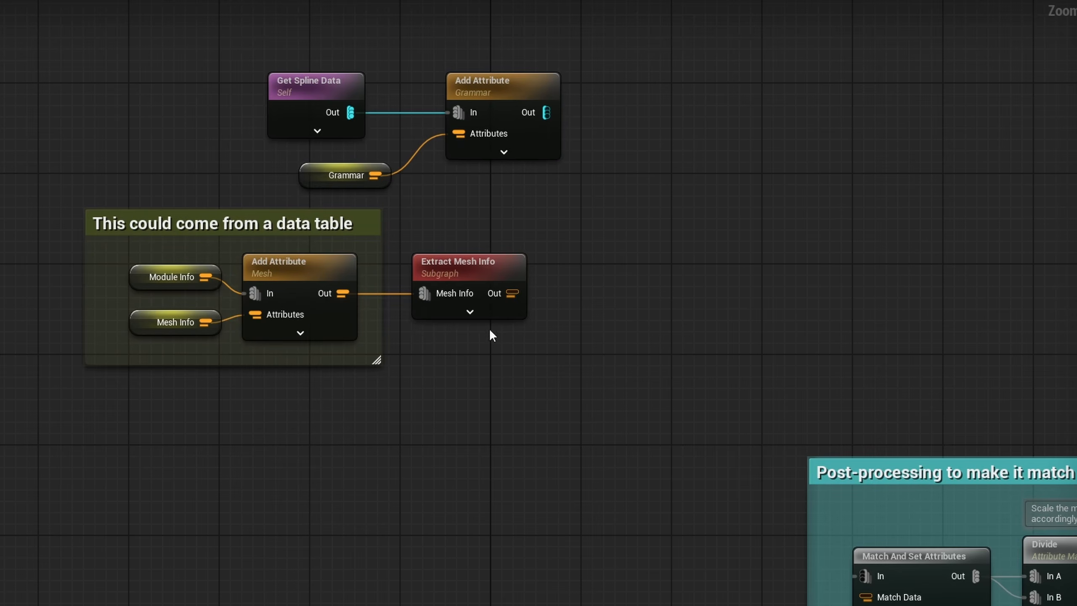
pyautogui.click(483, 271)
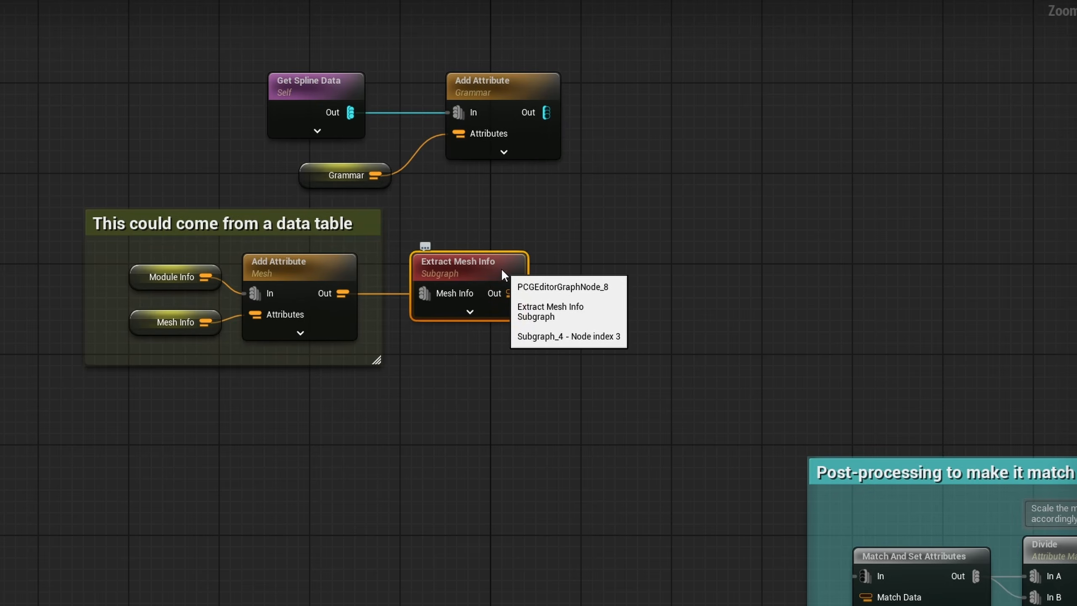
pyautogui.doubleClick(481, 268)
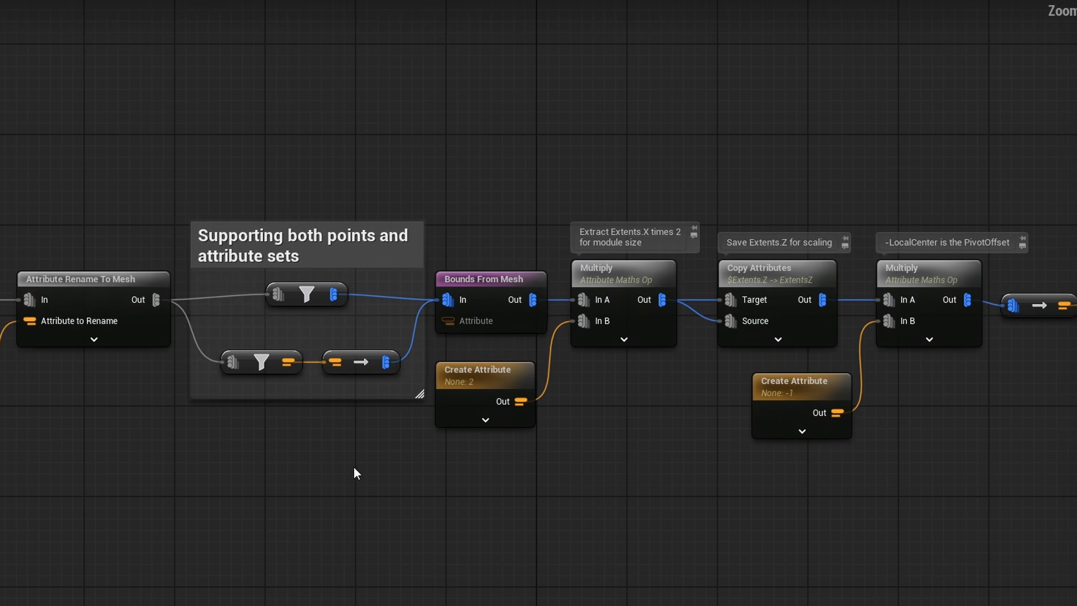
pyautogui.moveTo(236, 464); pyautogui.dragTo(392, 301)
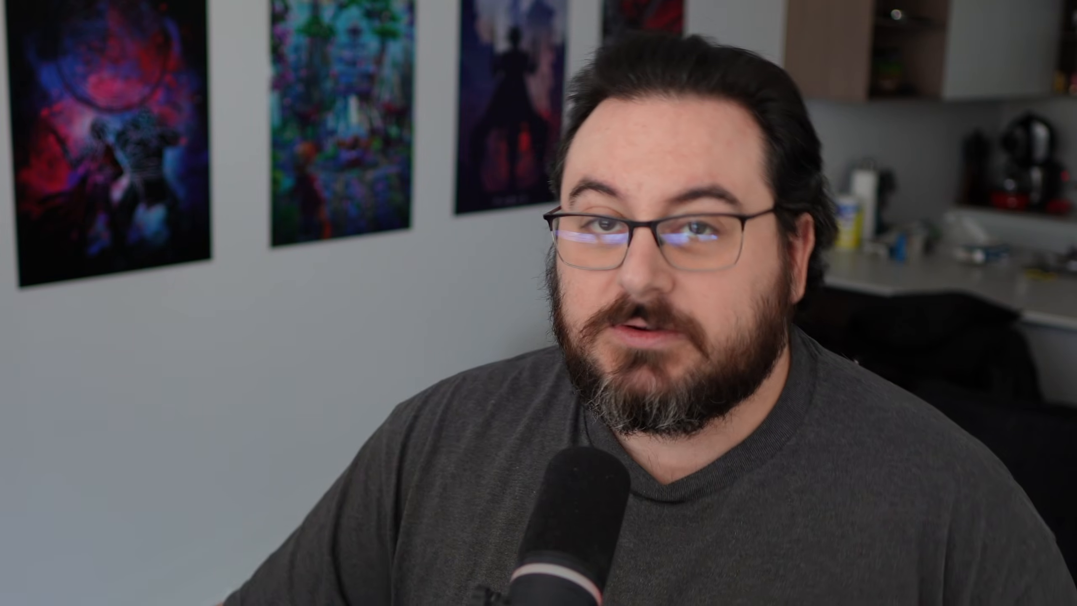
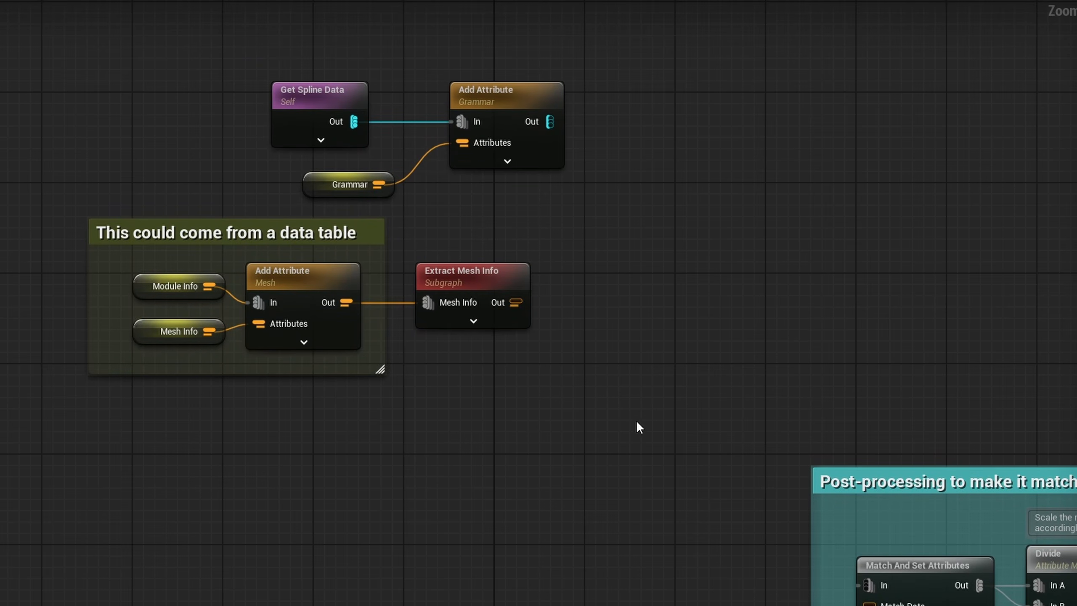
# - Shift the data table group together with the Extract Mesh Info node slightly away from the grammar nodes
pyautogui.moveTo(634, 424); pyautogui.dragTo(19, 230)
pyautogui.moveTo(456, 283); pyautogui.dragTo(488, 285)
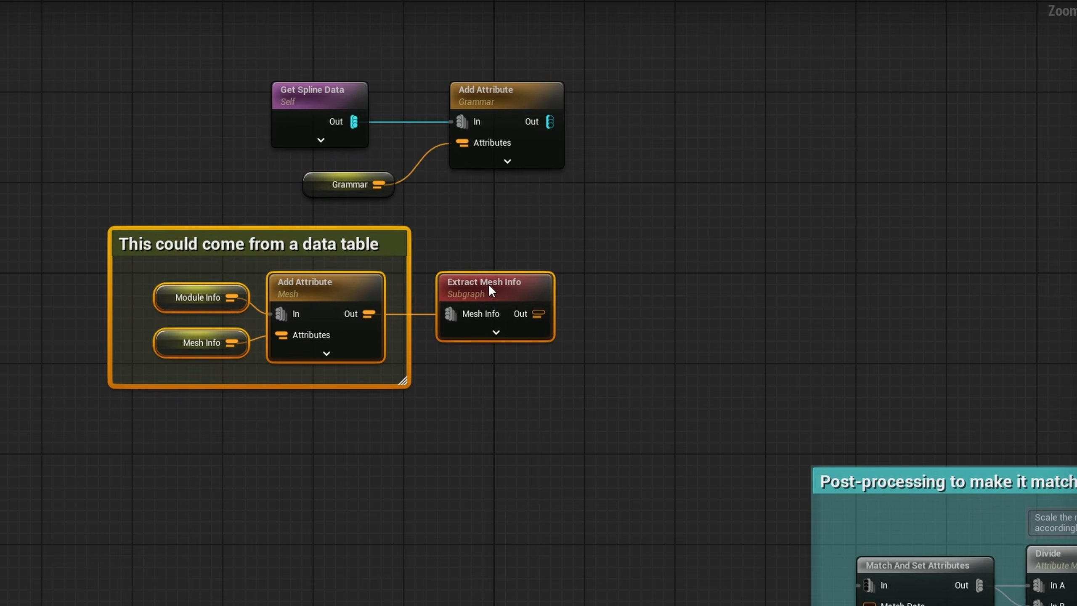
pyautogui.click(636, 275)
pyautogui.moveTo(649, 196); pyautogui.dragTo(573, 324, button='right')
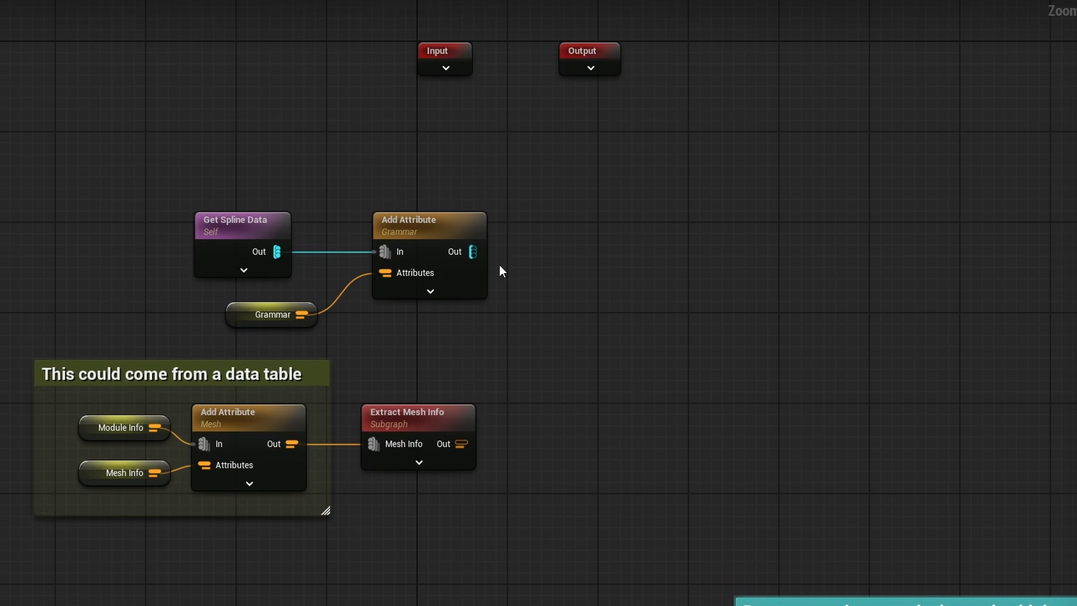
# - Add a Subdivide Spline node fed by the output of the Grammar Add Attribute node
pyautogui.moveTo(473, 252); pyautogui.dragTo(606, 249)
pyautogui.write('sub')
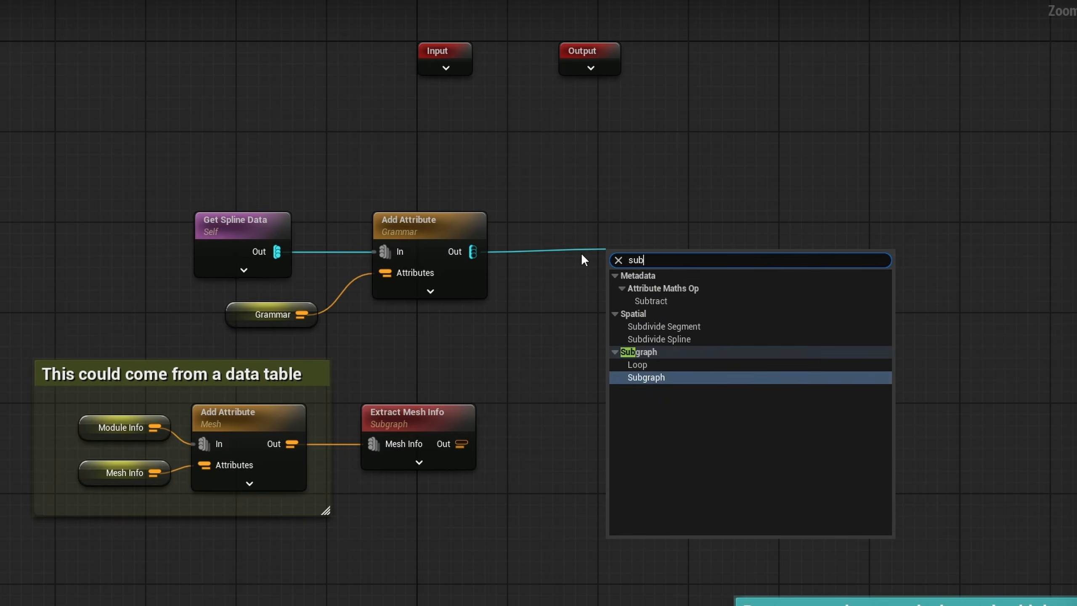
pyautogui.write('di')
pyautogui.press('Down')
pyautogui.press('Return')
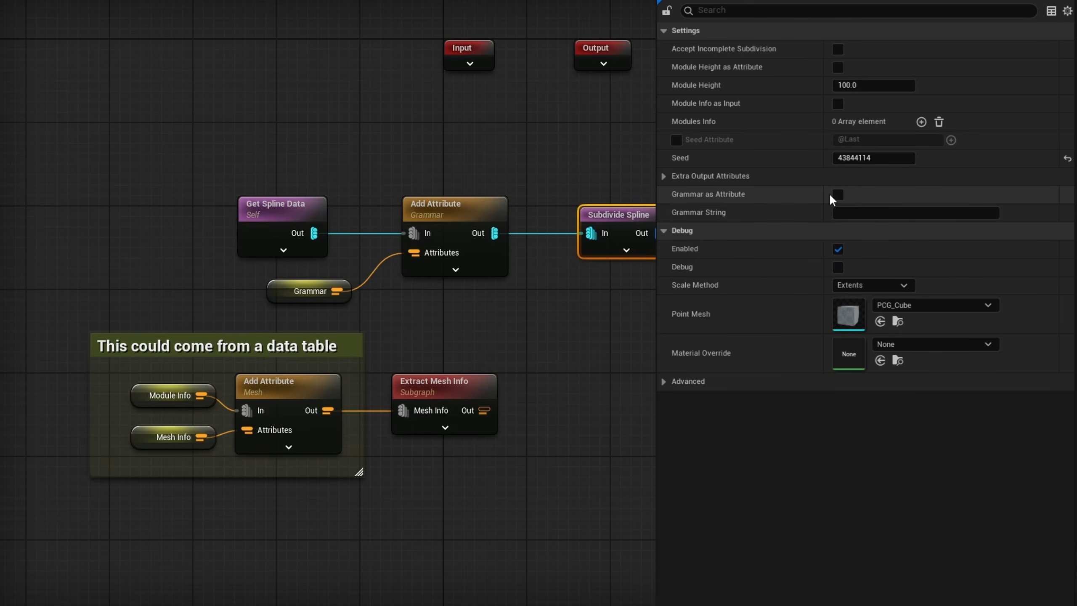
# - Set Subdivide Spline to read its grammar as an attribute, with Grammar as the attribute name
pyautogui.click(842, 195)
pyautogui.click(904, 214)
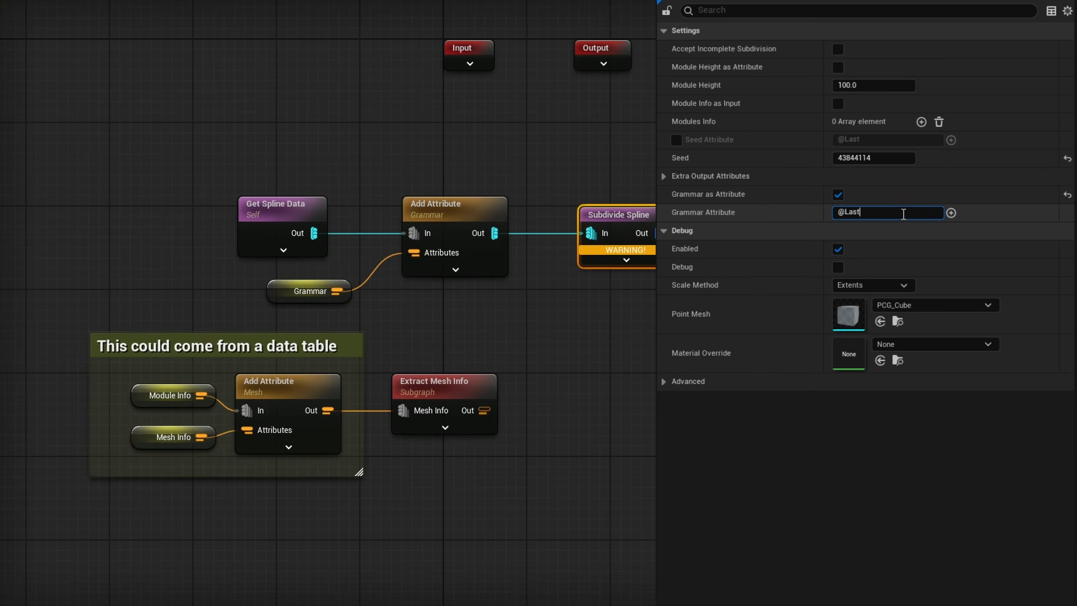
pyautogui.hotkey('ctrl', 'a')
pyautogui.write('Grammar')
pyautogui.press('Return')
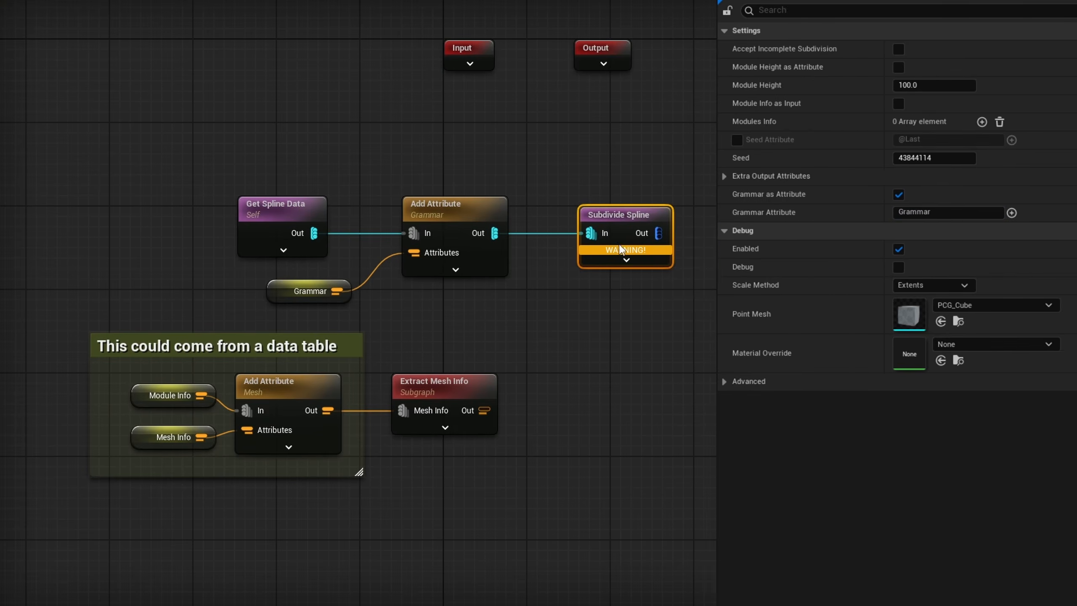
pyautogui.moveTo(607, 254)
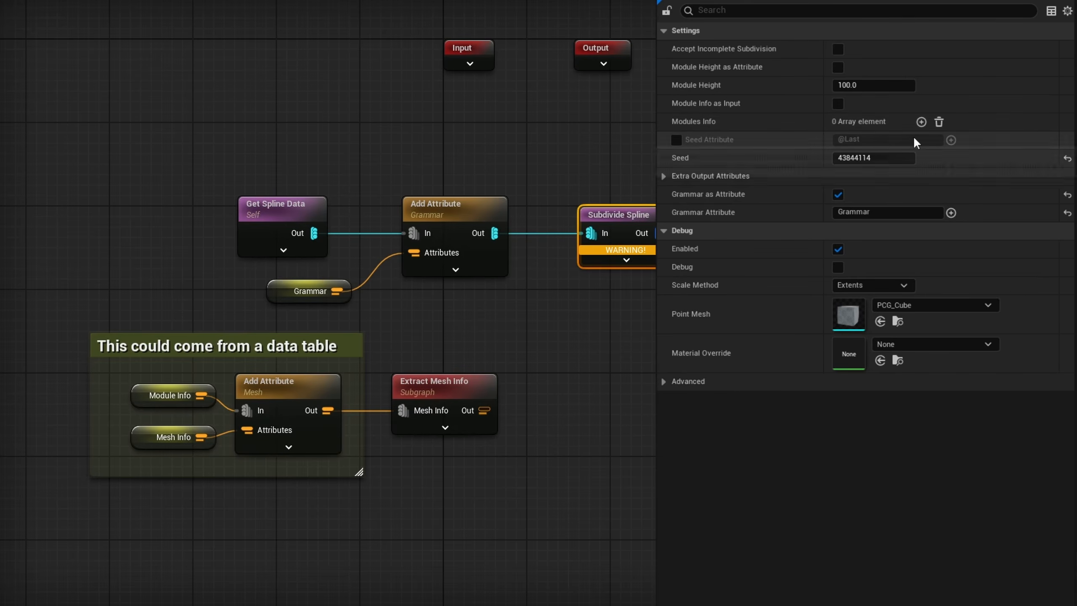
pyautogui.click(921, 122)
pyautogui.click(922, 122)
pyautogui.click(921, 121)
pyautogui.click(921, 122)
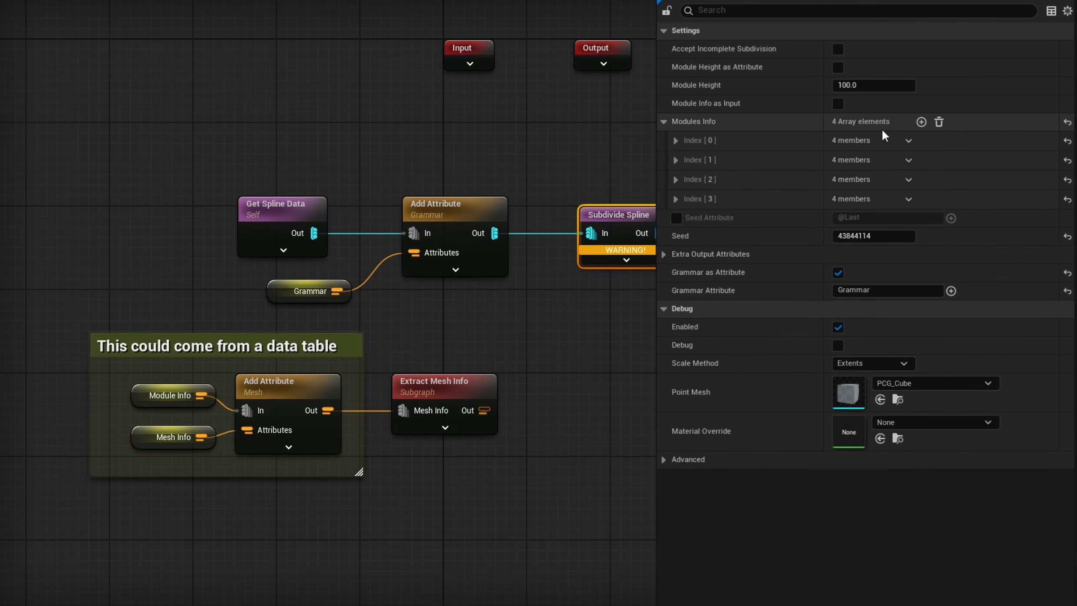
pyautogui.click(676, 141)
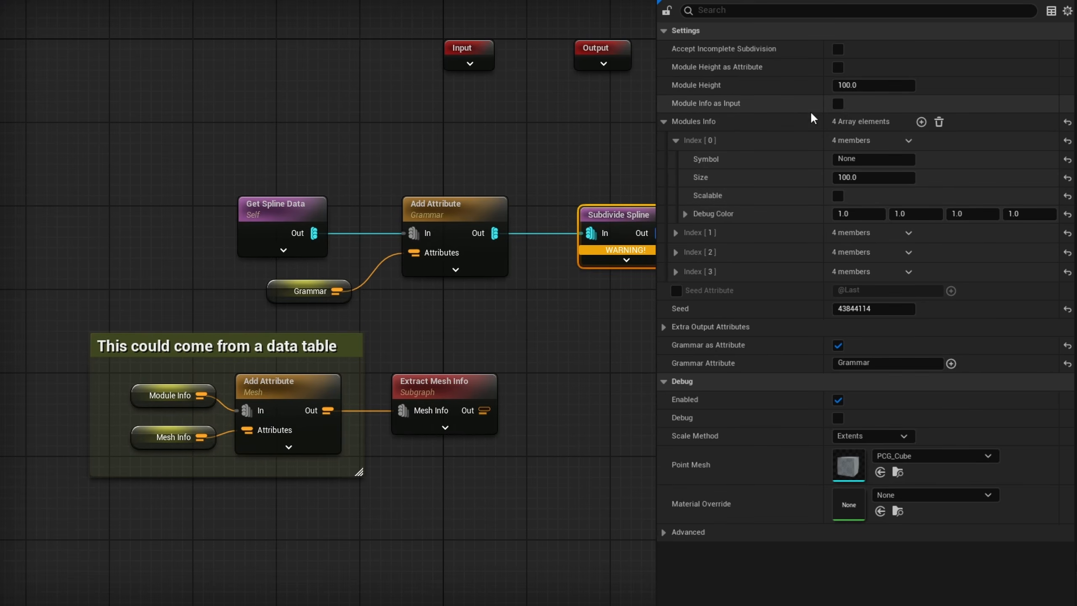
pyautogui.click(940, 122)
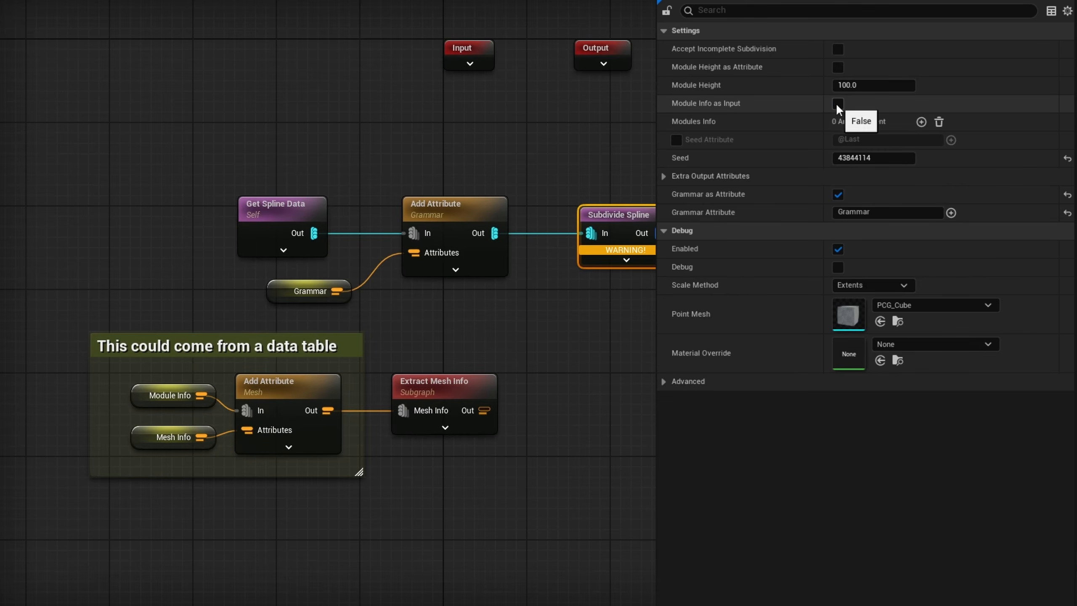
# - Enable Module Info as Input on Subdivide Spline and connect the Extract Mesh Info output to its Modules Info pin
pyautogui.click(838, 104)
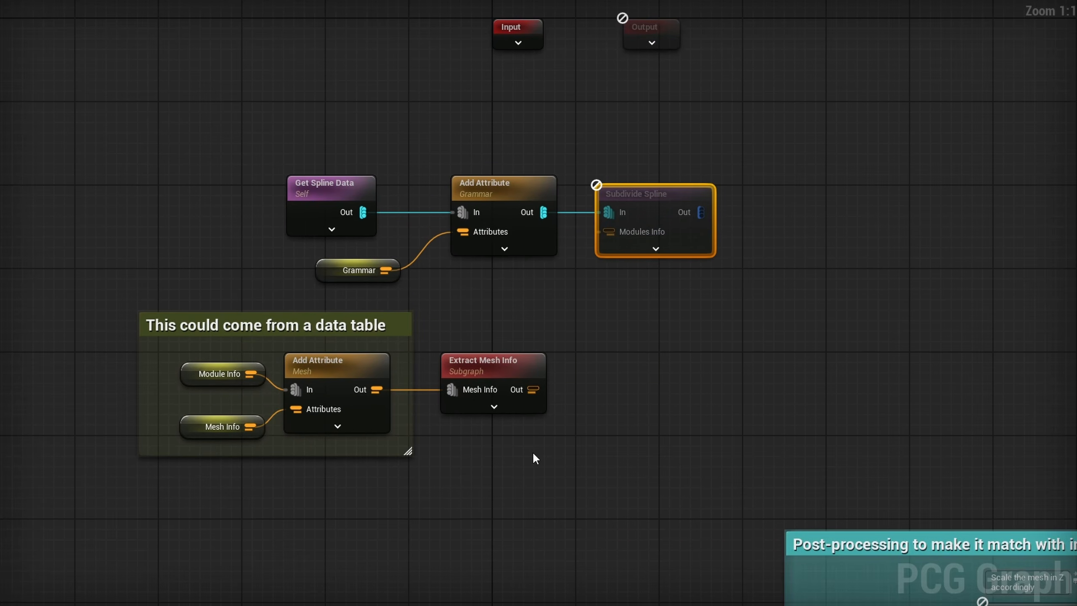
pyautogui.moveTo(533, 390); pyautogui.dragTo(623, 232)
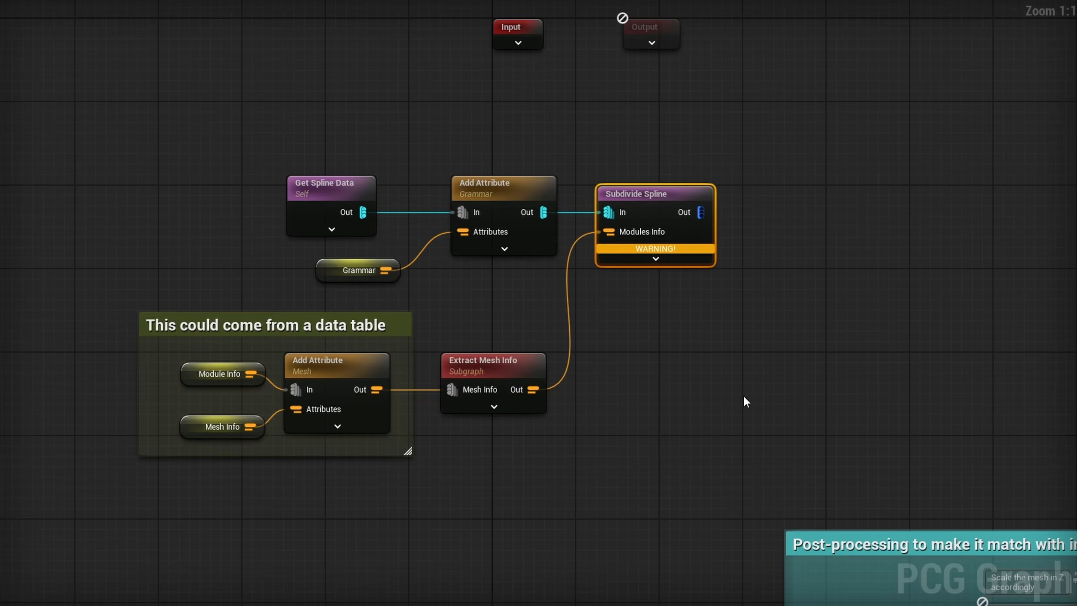
pyautogui.moveTo(617, 252)
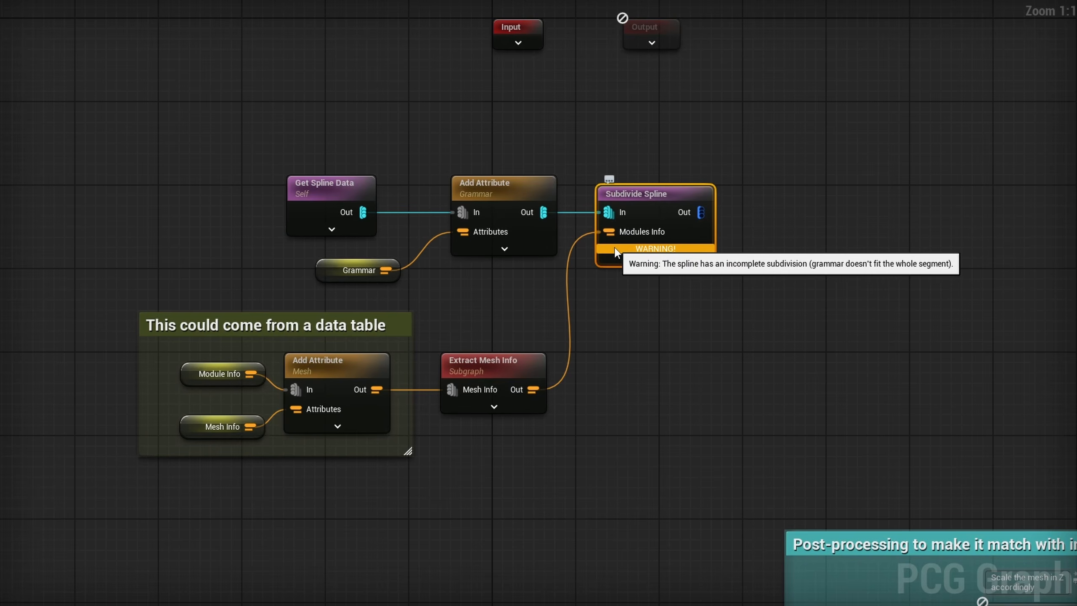
# - Enable the Scalable Attribute Name override in Subdivide Spline's module info attribute names and set it to bScalable
pyautogui.click(189, 376)
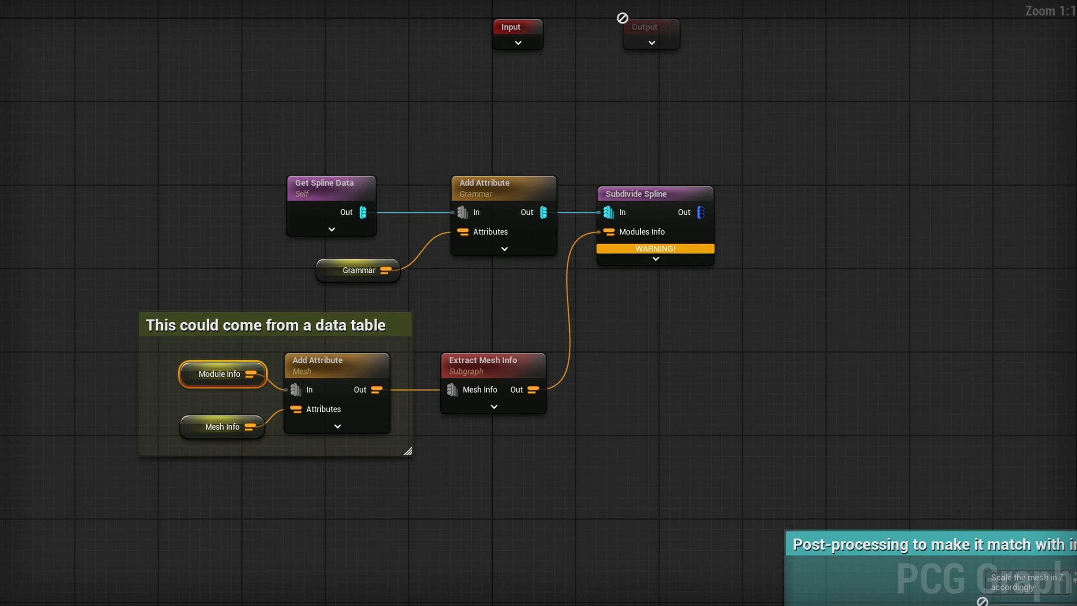
pyautogui.click(664, 50)
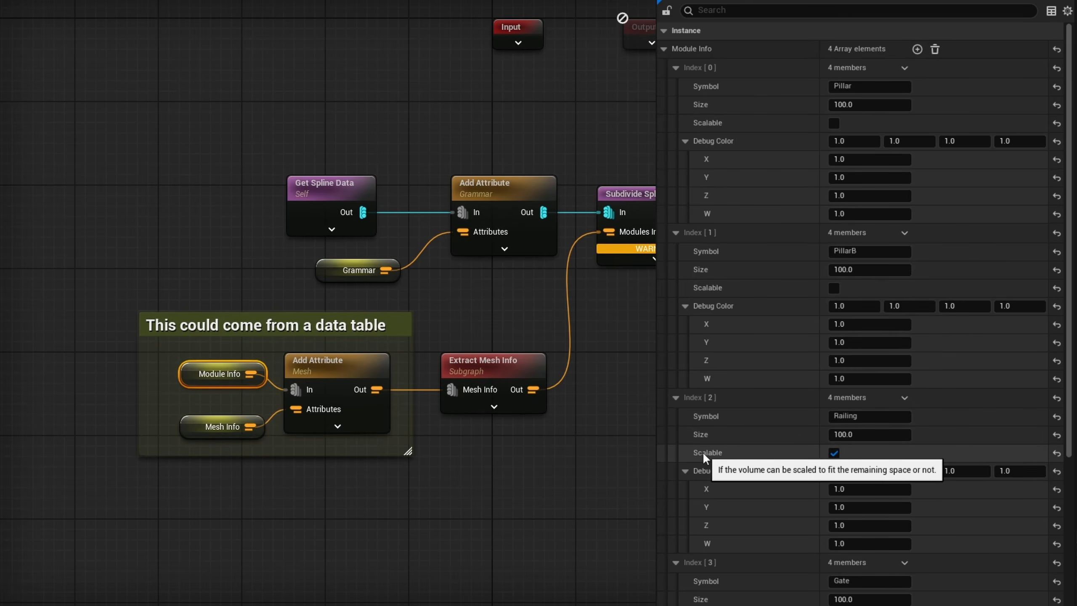
pyautogui.click(647, 198)
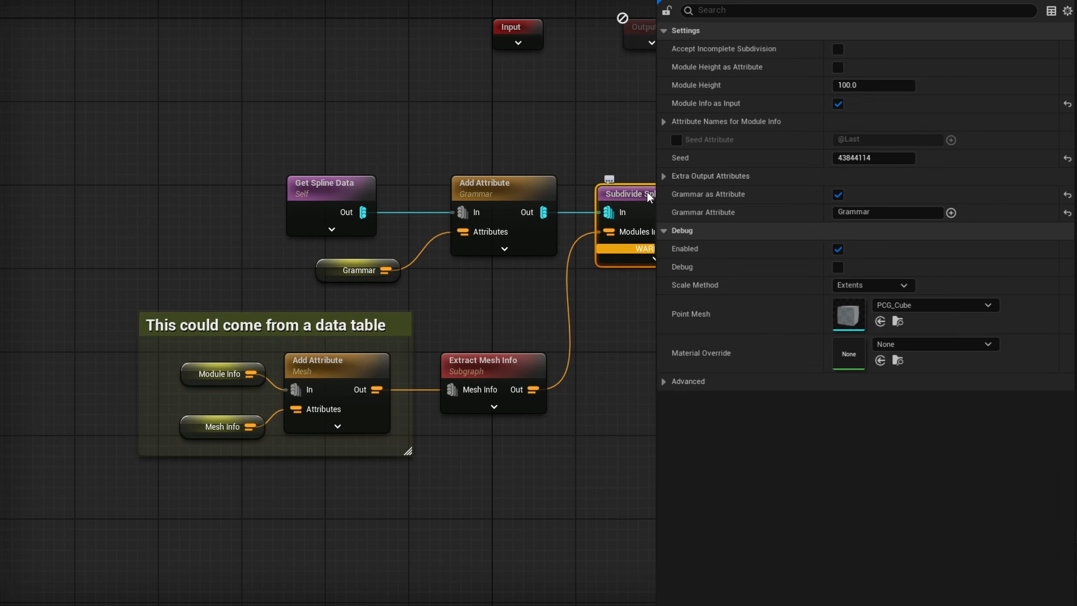
pyautogui.click(664, 122)
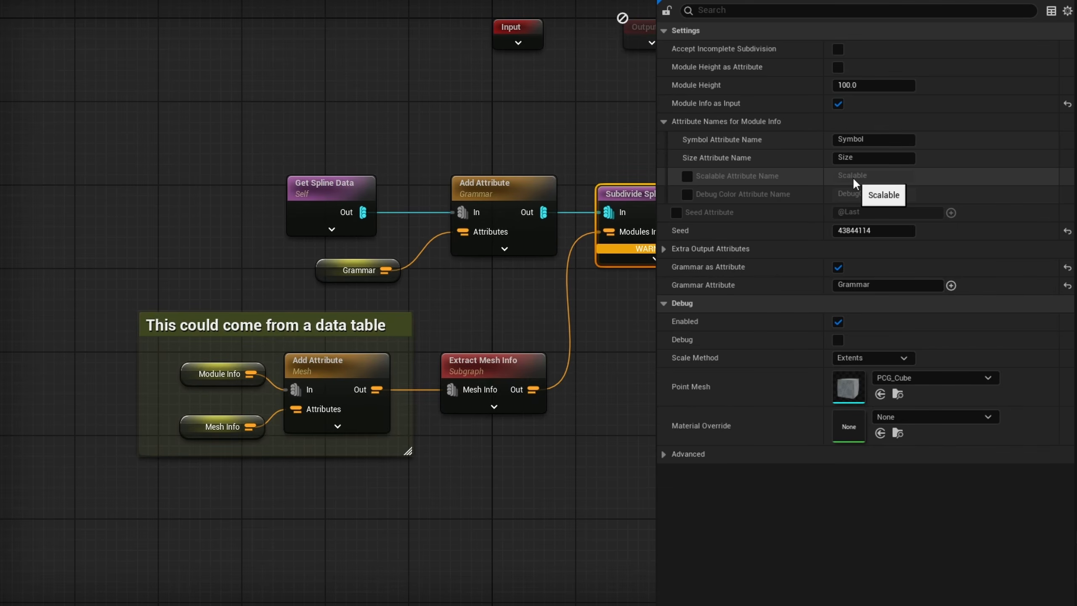
pyautogui.click(688, 176)
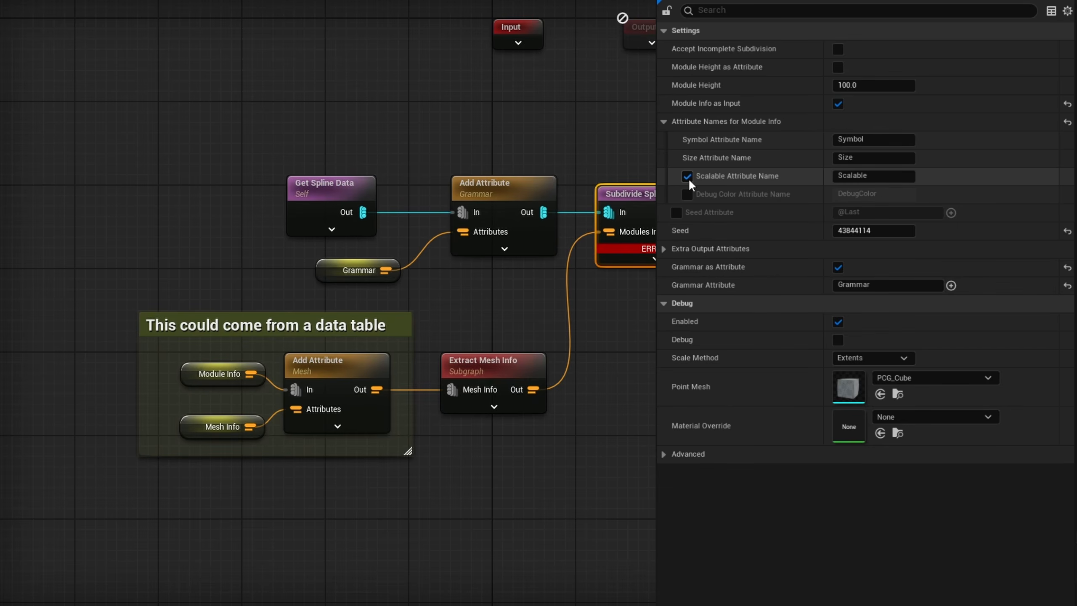
pyautogui.moveTo(624, 247)
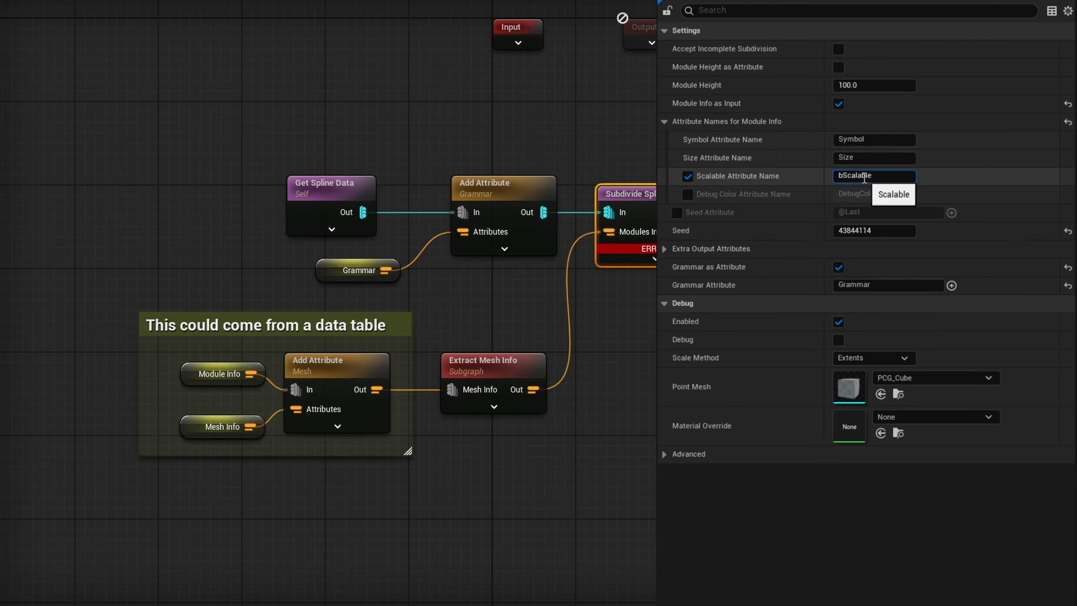
pyautogui.click(864, 175)
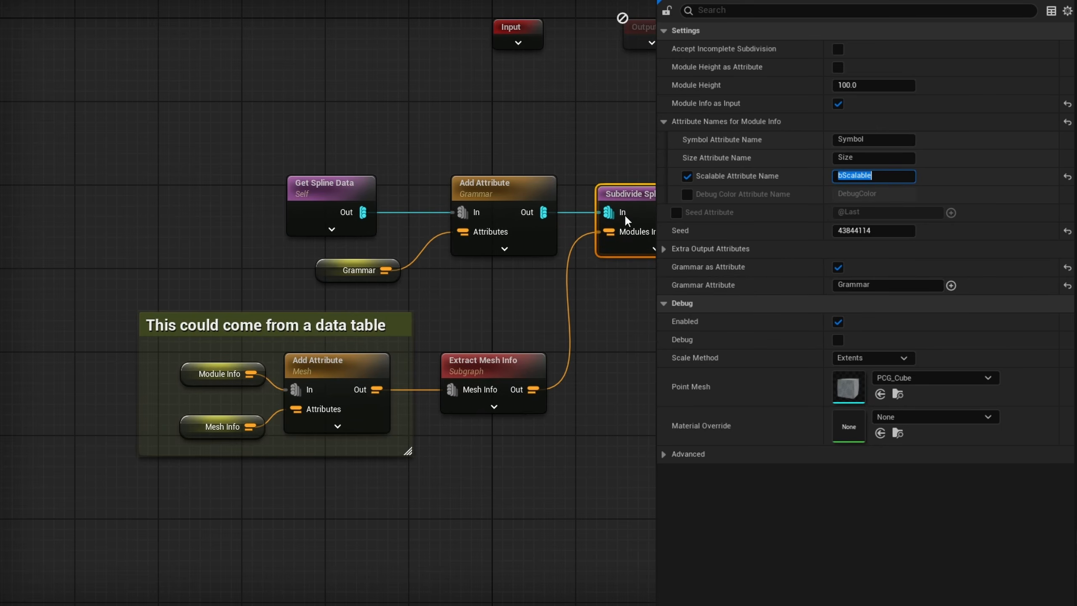
pyautogui.click(695, 244)
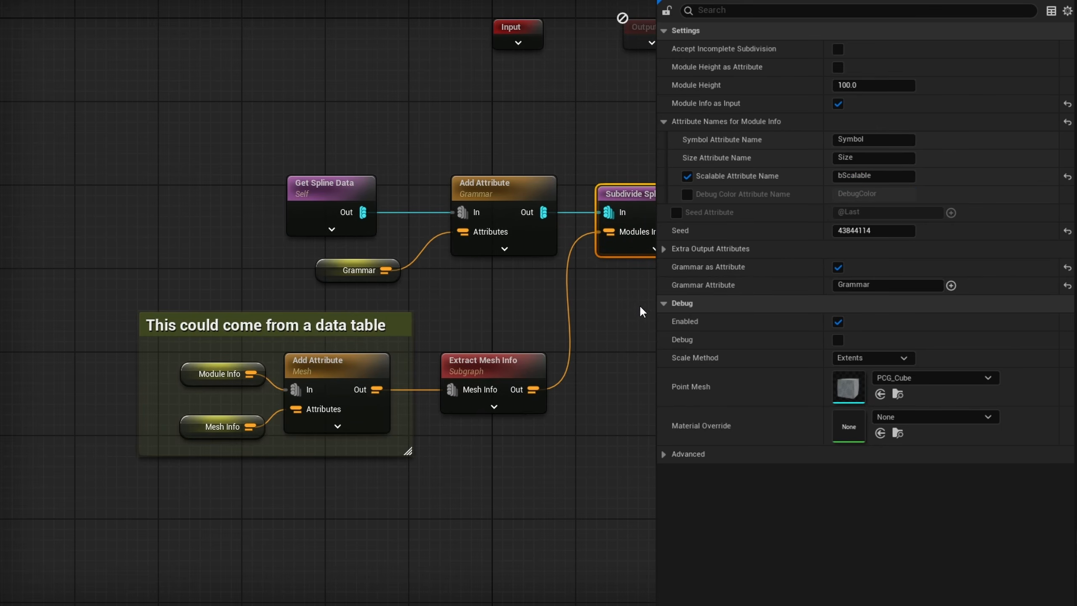
# - Turn on debug display for the Subdivide Spline node and examine the subdivided segments along the spline in the viewport
pyautogui.press('d')
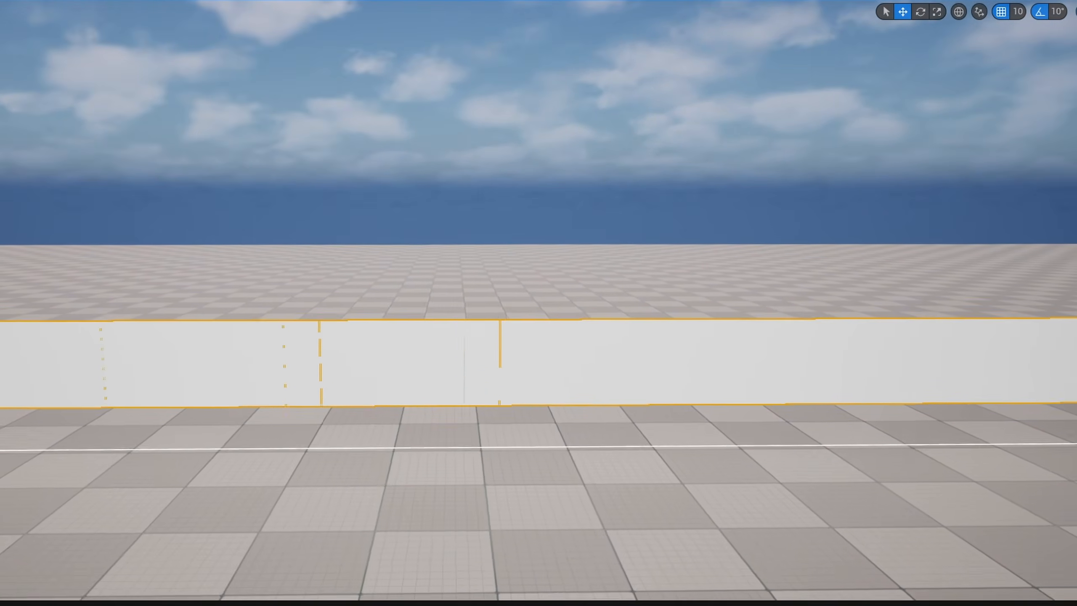
pyautogui.press('w')
pyautogui.moveTo(162, 238); pyautogui.dragTo(163, 271, button='right')
pyautogui.press('a')
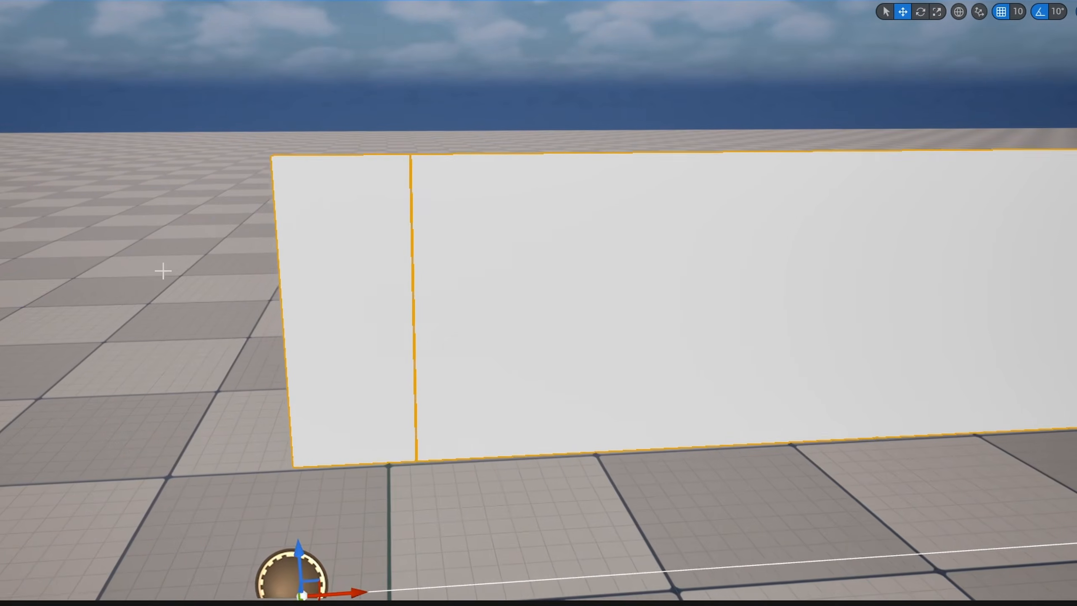
pyautogui.press('d')
pyautogui.moveTo(418, 183); pyautogui.dragTo(418, 183, button='right')
pyautogui.press('d')
pyautogui.moveTo(573, 203); pyautogui.dragTo(547, 215, button='right')
pyautogui.press('d')
pyautogui.moveTo(545, 283); pyautogui.dragTo(553, 286, button='right')
pyautogui.press('a')
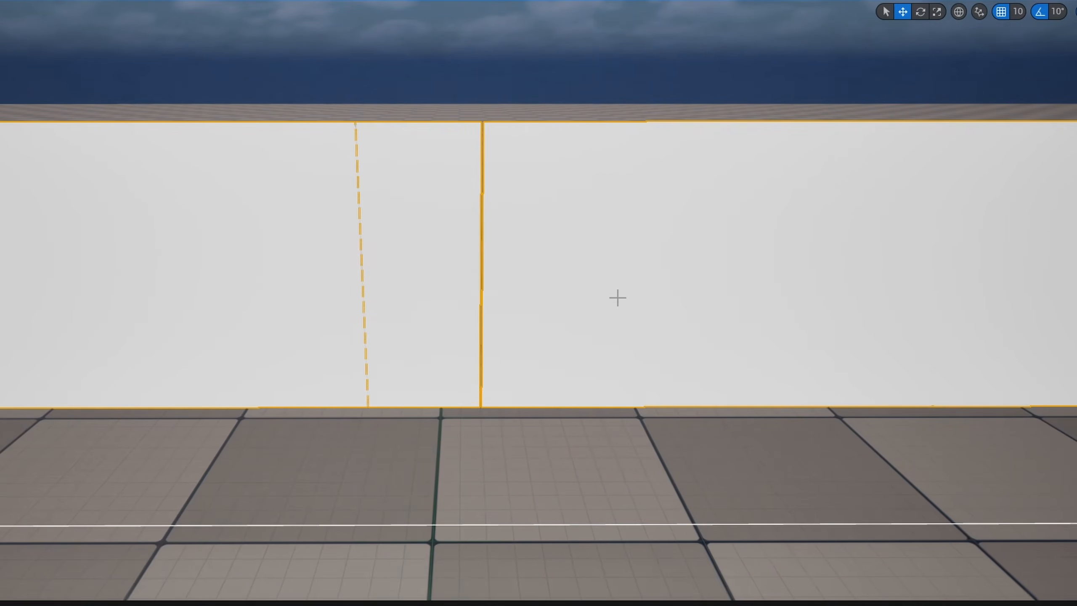
pyautogui.press('d')
pyautogui.moveTo(617, 298)
pyautogui.mouseDown(button='right')
pyautogui.moveTo(645, 280)
pyautogui.moveTo(623, 272)
pyautogui.moveTo(615, 314)
pyautogui.mouseUp(button='right')
pyautogui.press('w')
pyautogui.press('s')
pyautogui.press('s')
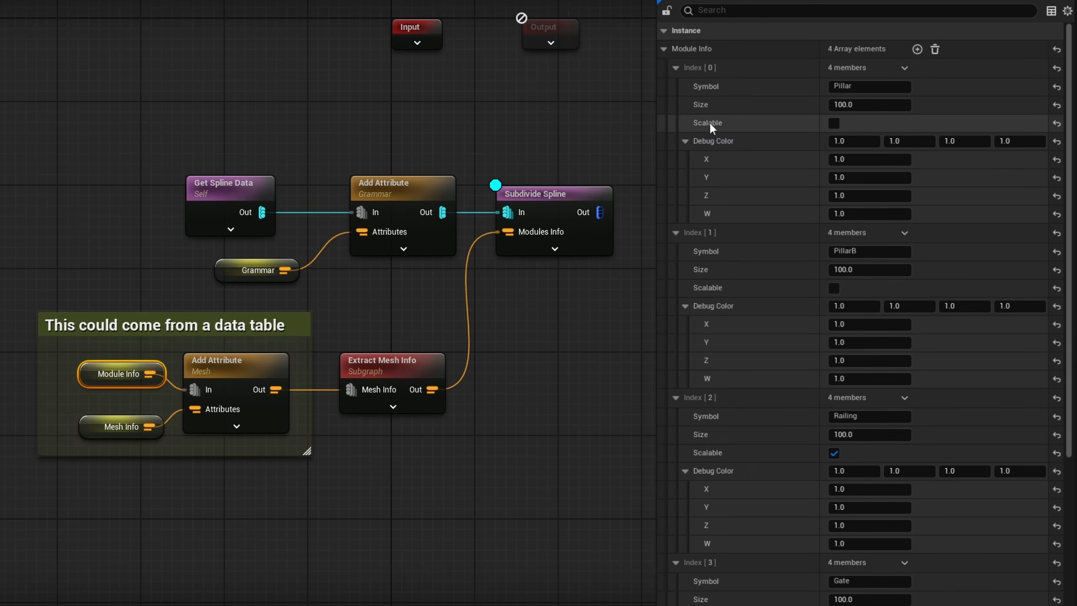
# - Inspect the data of the Add Attribute node in the data table group
pyautogui.click(238, 420)
pyautogui.press('a')
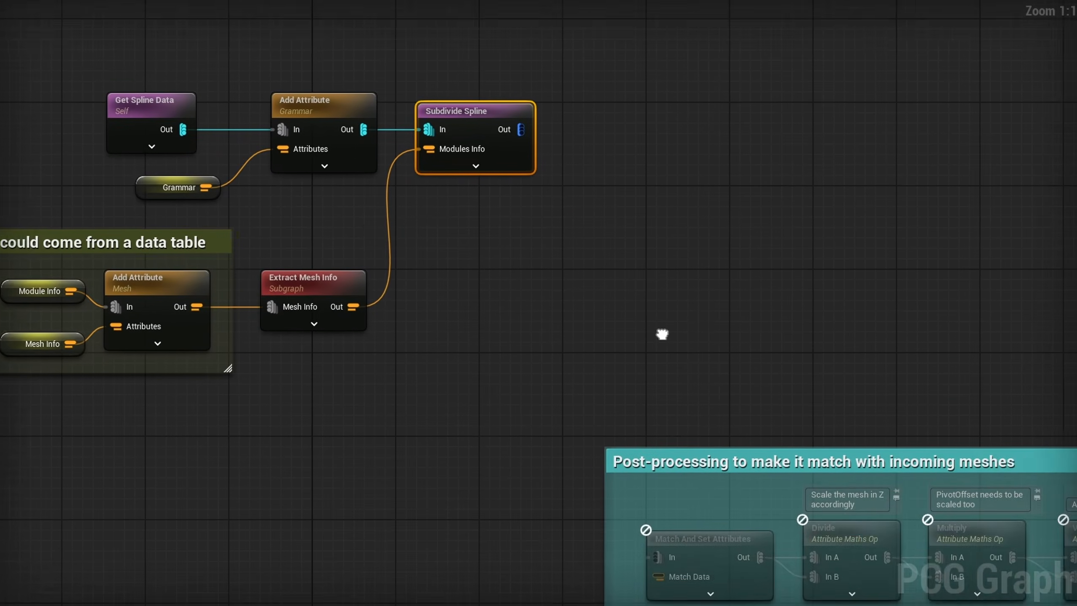
# - Enable Forward Attributes from Modules Info in Subdivide Spline's extra output attributes and inspect the node's output data
pyautogui.moveTo(661, 332); pyautogui.dragTo(284, 87, button='right')
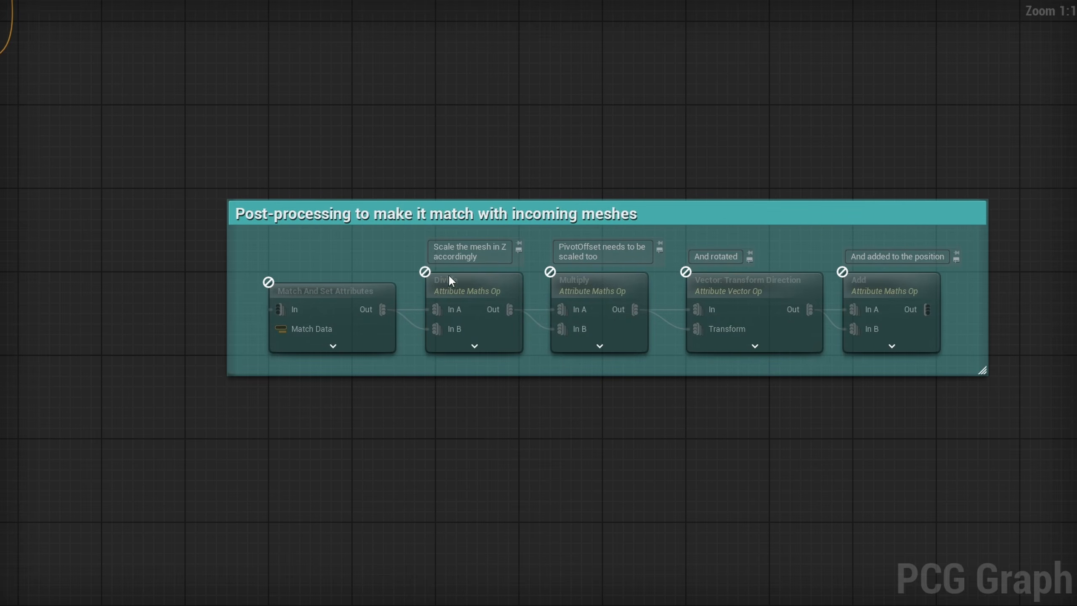
pyautogui.click(302, 296)
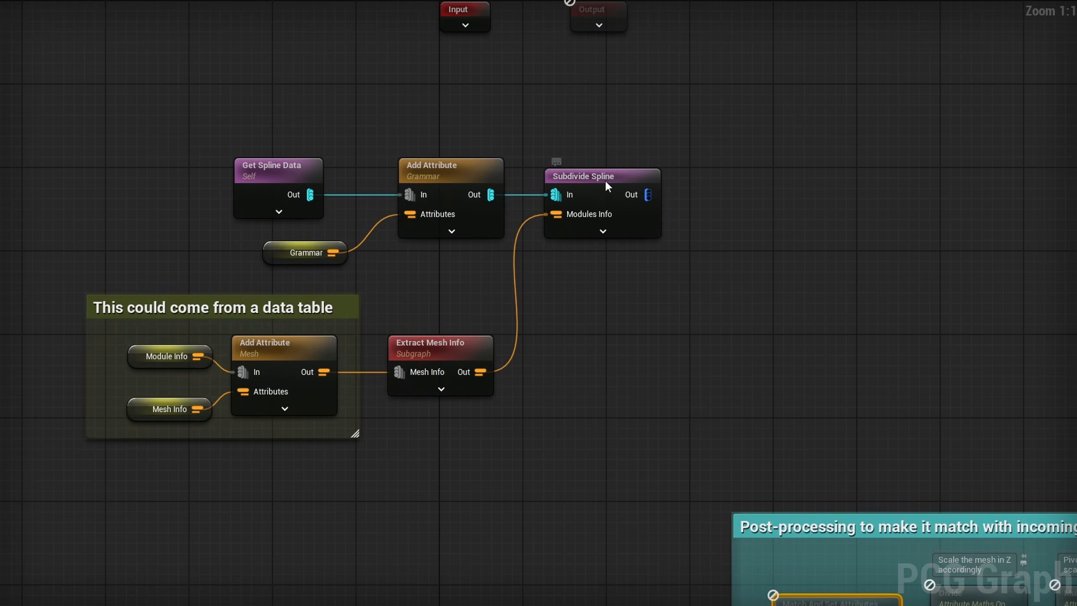
pyautogui.click(602, 178)
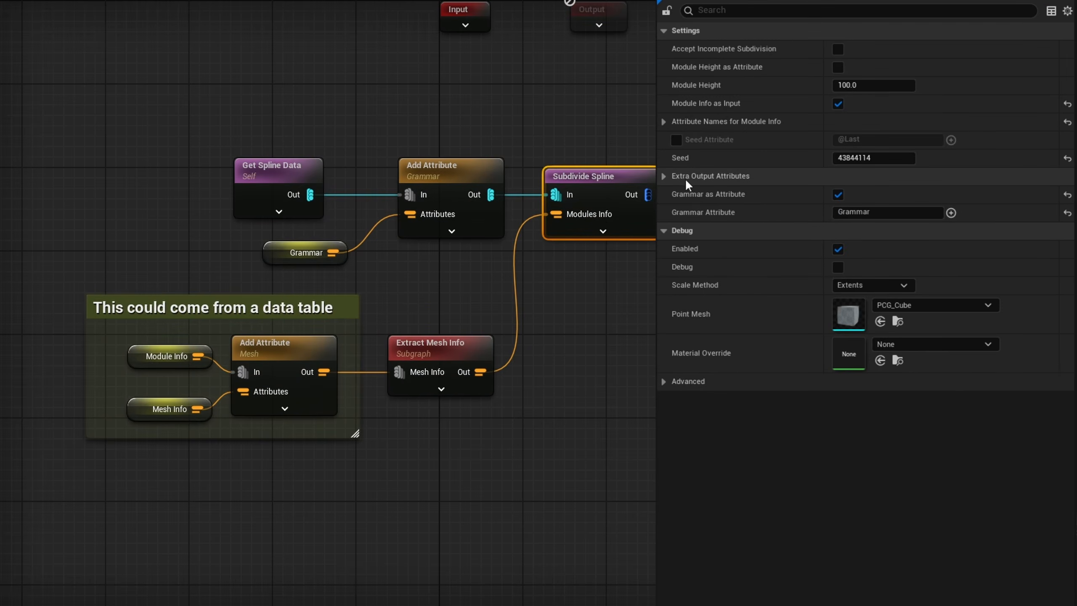
pyautogui.click(663, 176)
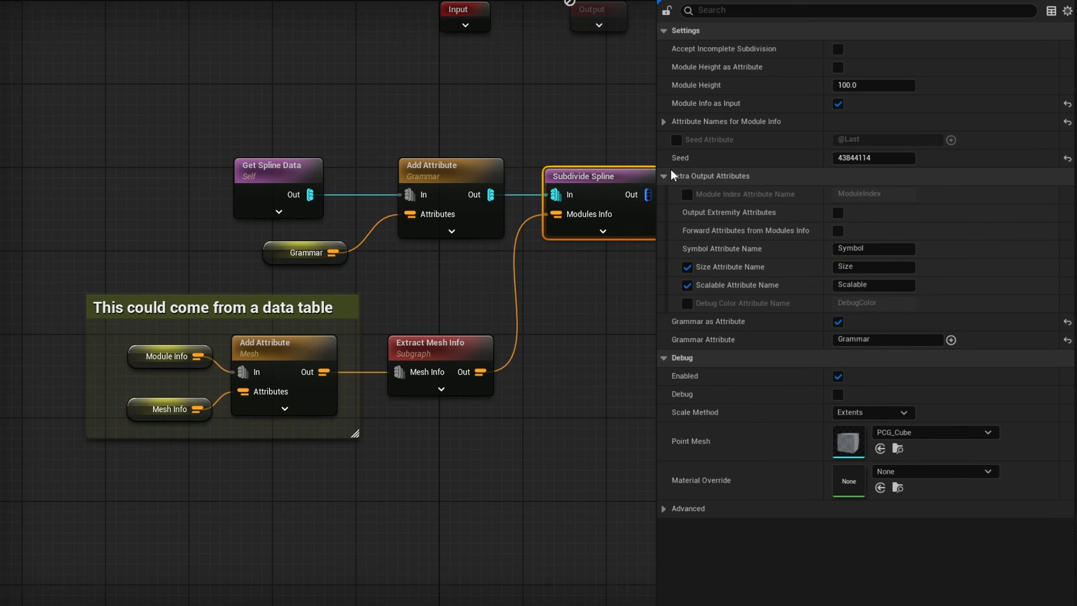
pyautogui.moveTo(771, 235)
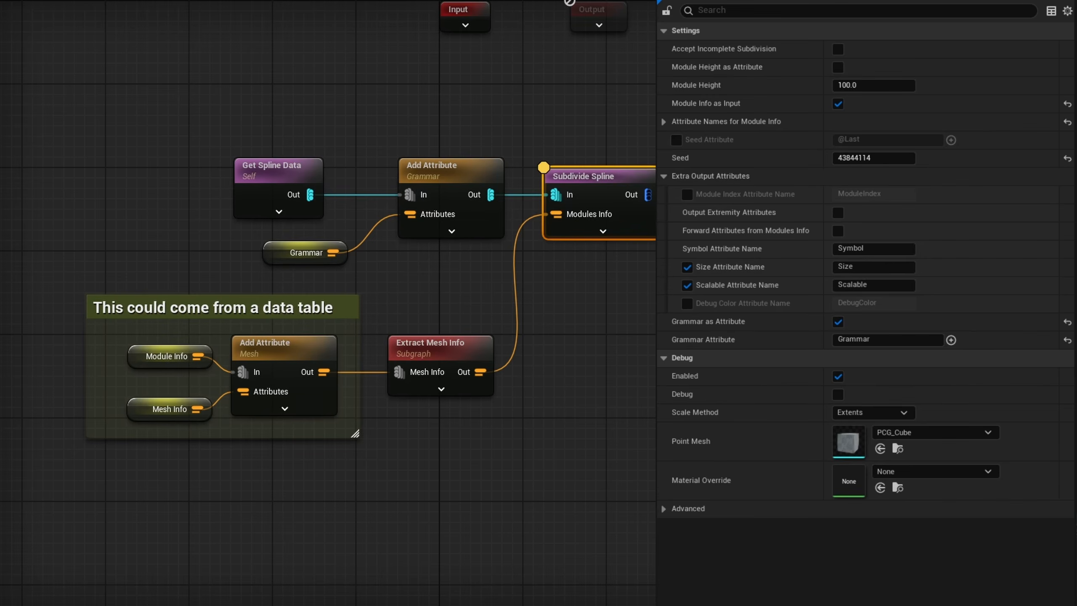
pyautogui.moveTo(615, 605); pyautogui.dragTo(723, 604)
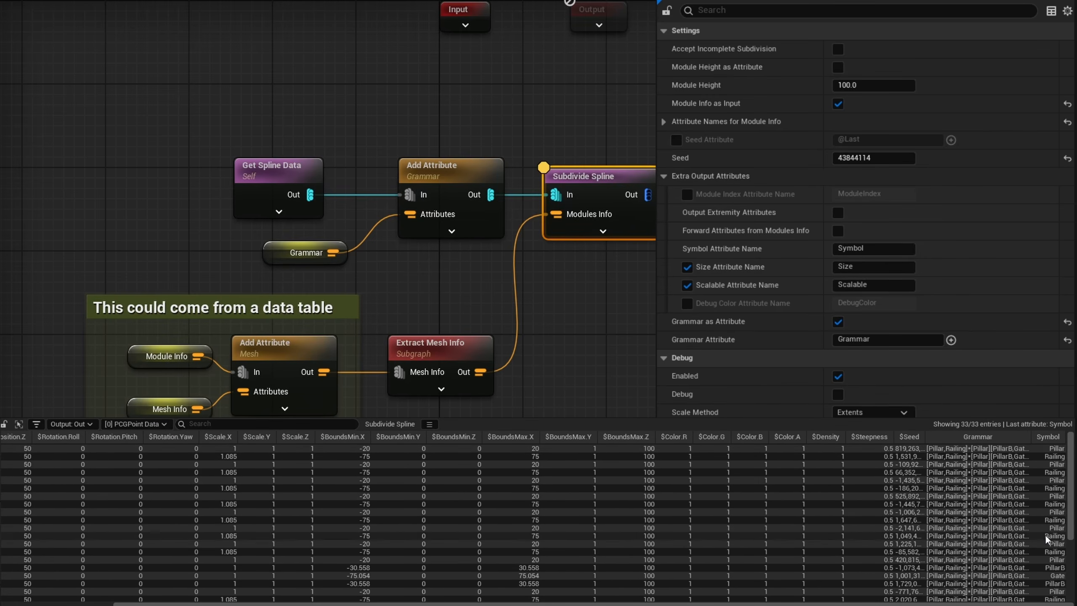
pyautogui.moveTo(801, 237)
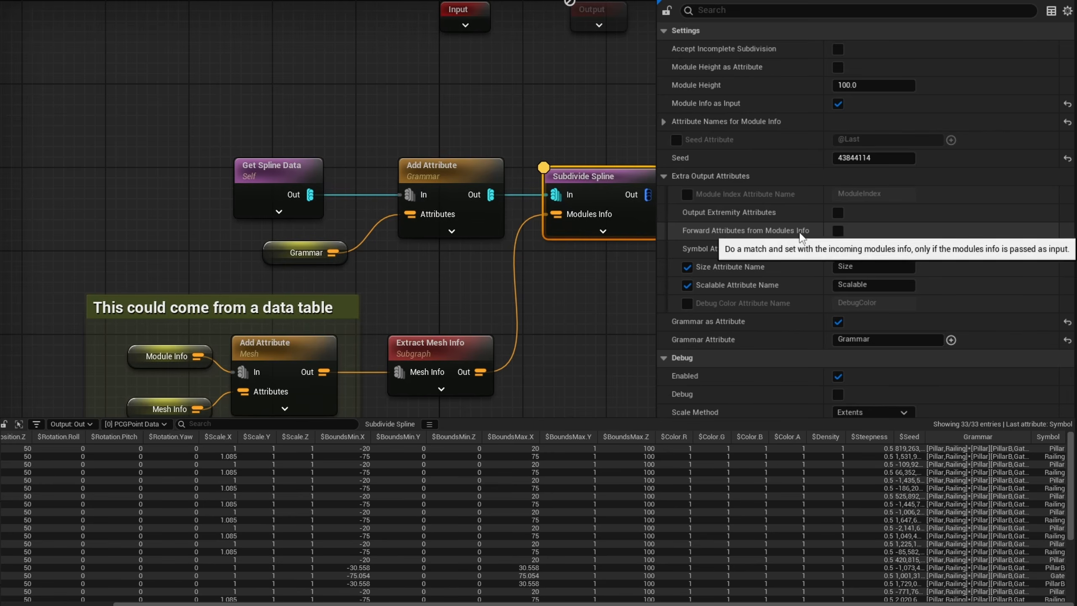
pyautogui.click(838, 231)
pyautogui.moveTo(506, 603); pyautogui.dragTo(844, 598)
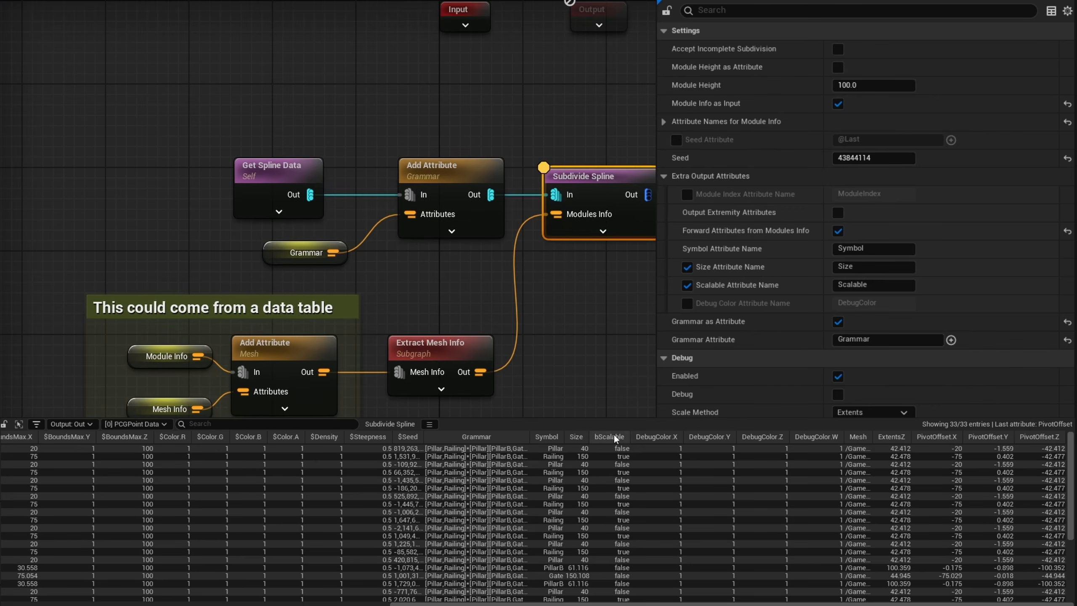
# - Place a Match And Set Attributes node after Subdivide Spline and feed the Extract Mesh Info output into its Match Data pin
pyautogui.moveTo(649, 403); pyautogui.dragTo(513, 269, button='right')
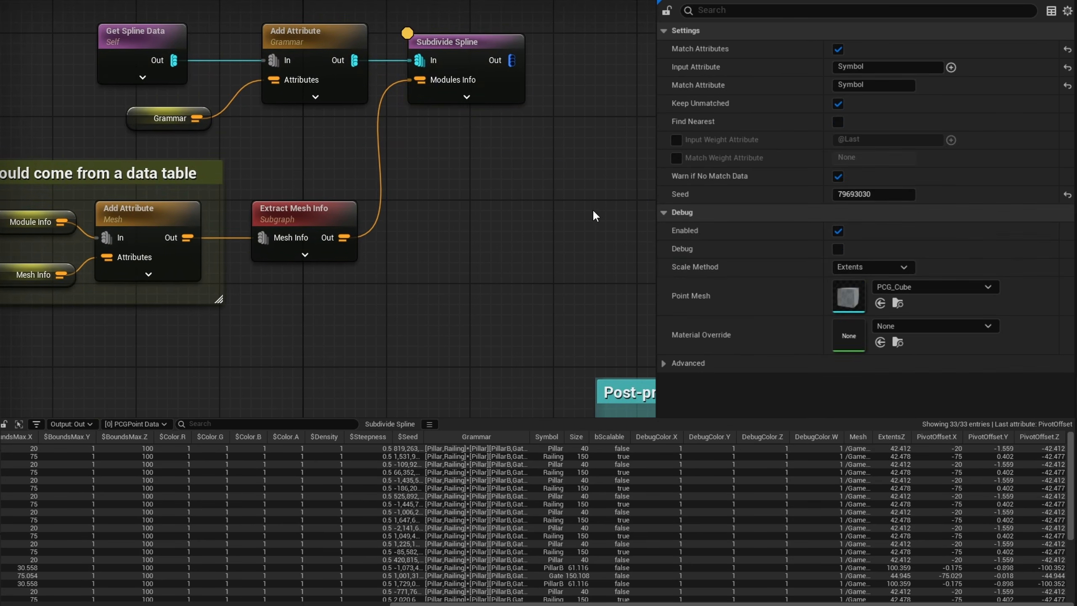
pyautogui.moveTo(592, 209); pyautogui.dragTo(626, 234, button='right')
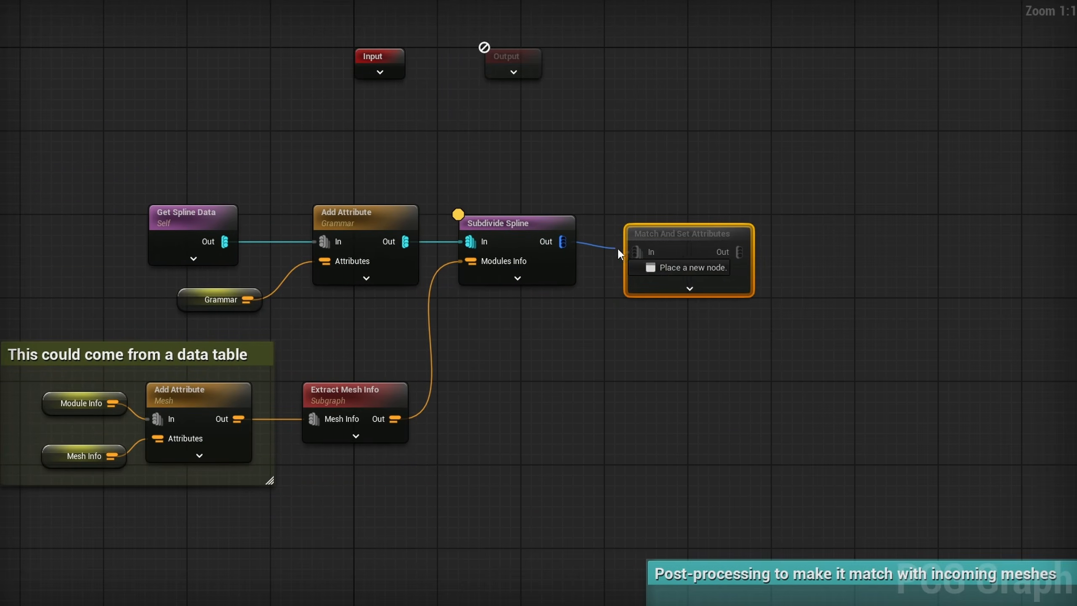
pyautogui.moveTo(395, 419); pyautogui.dragTo(648, 261)
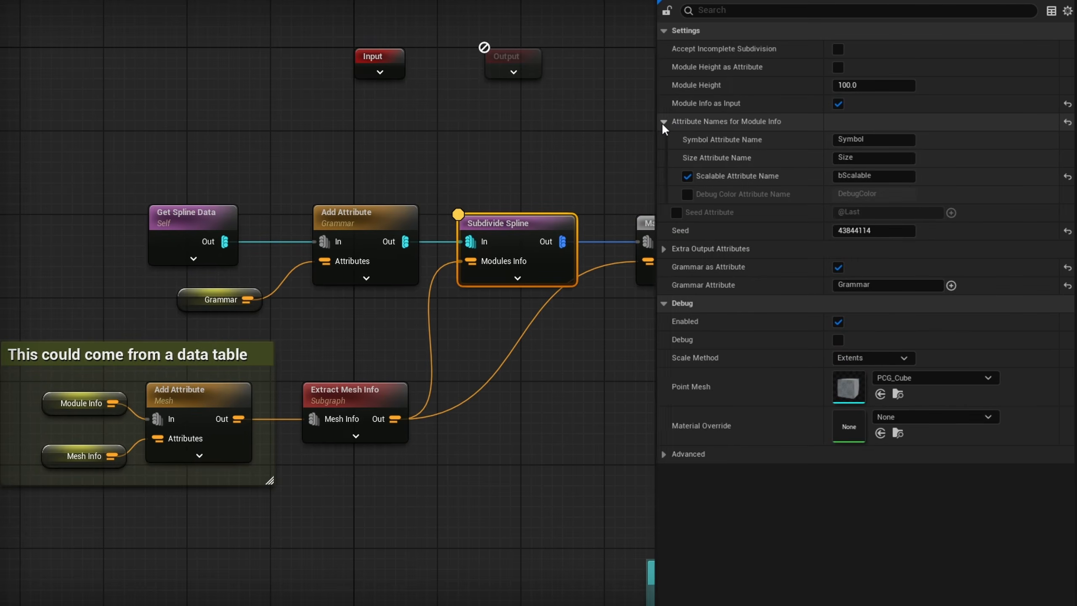
# - Disable Forward Attributes from Modules Info on Subdivide Spline and inspect the output data of Match And Set Attributes
pyautogui.click(664, 121)
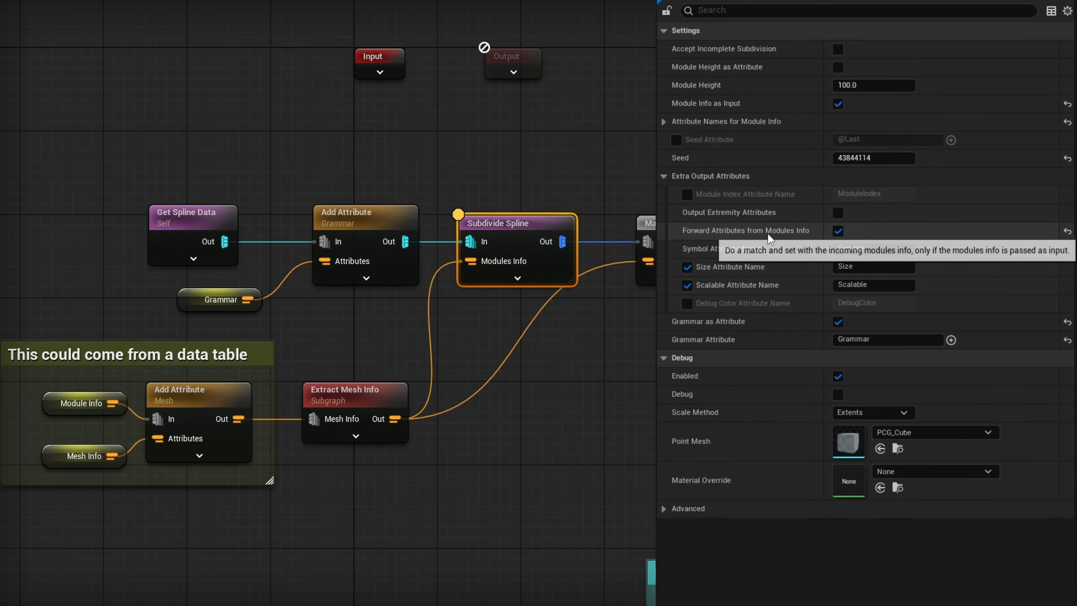
pyautogui.click(838, 232)
pyautogui.click(734, 225)
pyautogui.press('a')
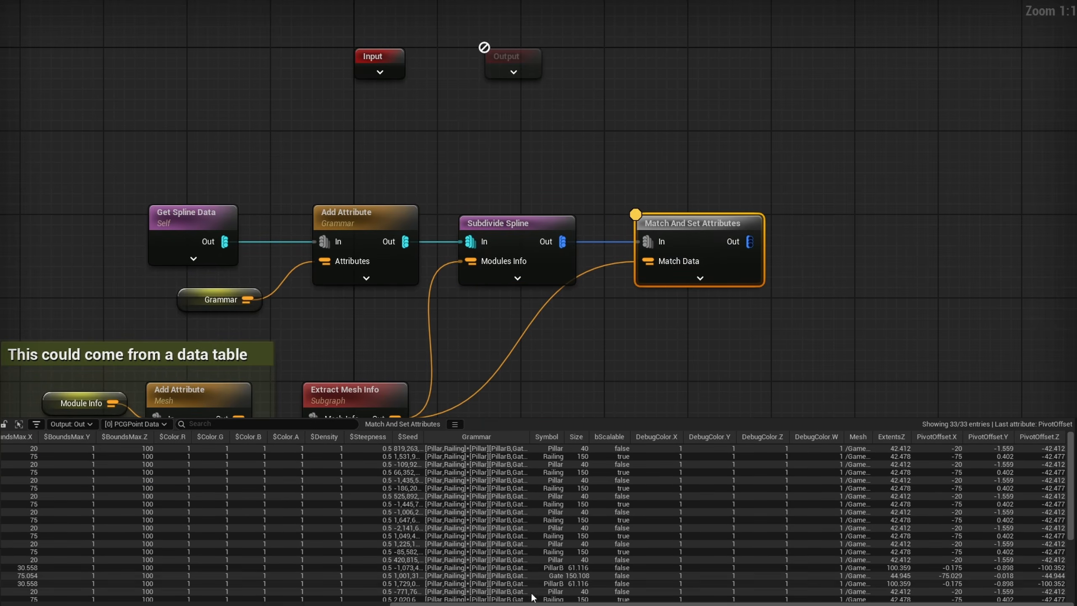
pyautogui.moveTo(534, 604)
pyautogui.mouseDown()
pyautogui.moveTo(363, 605)
pyautogui.moveTo(535, 605)
pyautogui.mouseUp()
pyautogui.click(573, 186)
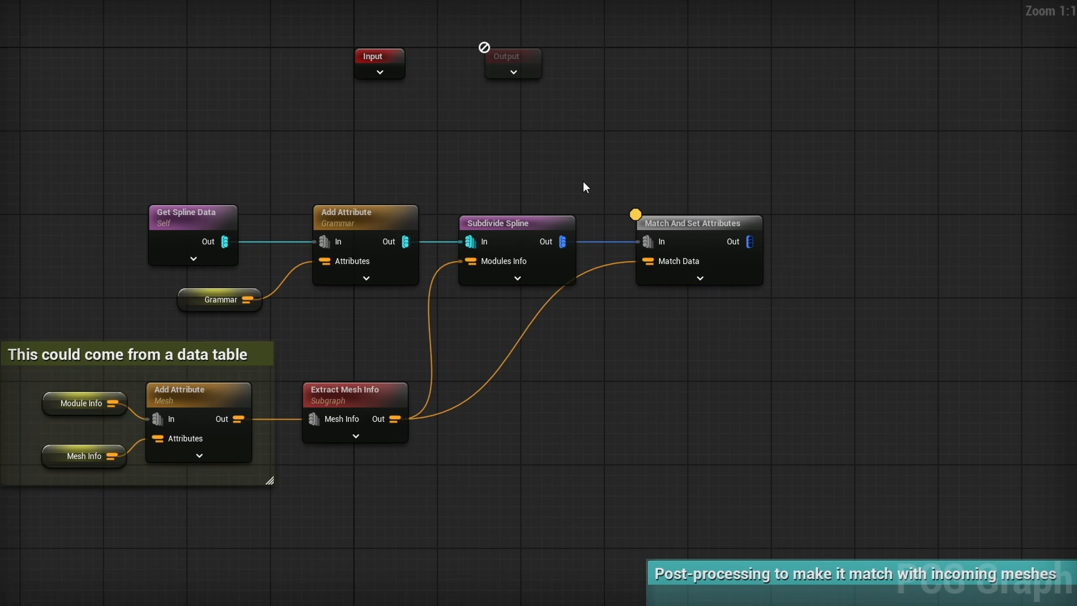
# - Delete the Match And Set Attributes node placed after Subdivide Spline
pyautogui.moveTo(583, 182); pyautogui.dragTo(457, 304)
pyautogui.moveTo(621, 184); pyautogui.dragTo(748, 293)
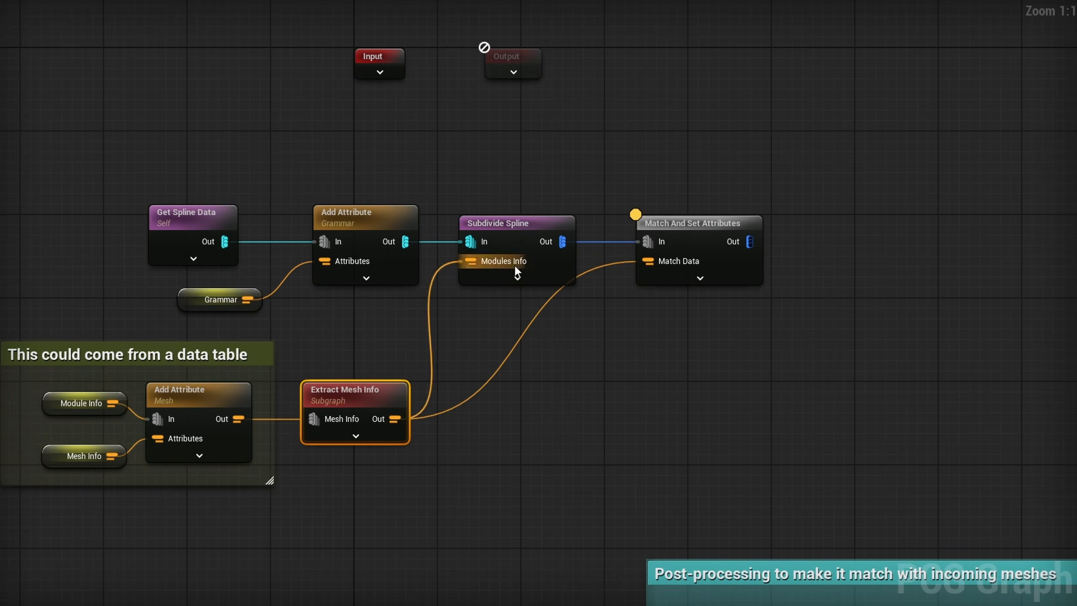
pyautogui.moveTo(768, 389); pyautogui.dragTo(674, 178)
pyautogui.press('Delete')
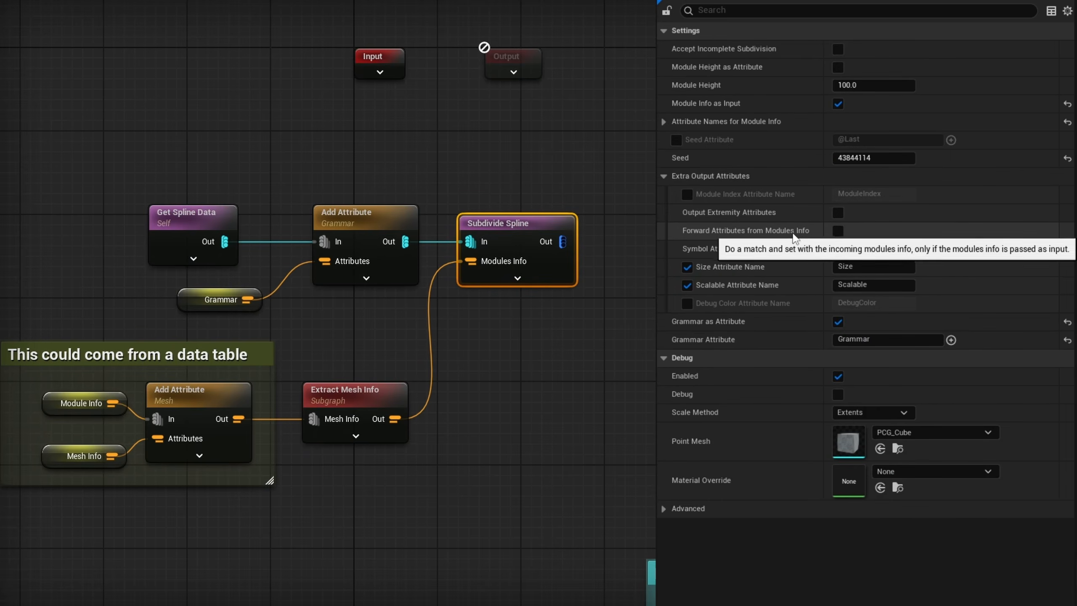
# - Enable Forward Attributes from Modules Info and the Debug Color Attribute Name output on Subdivide Spline
pyautogui.click(838, 231)
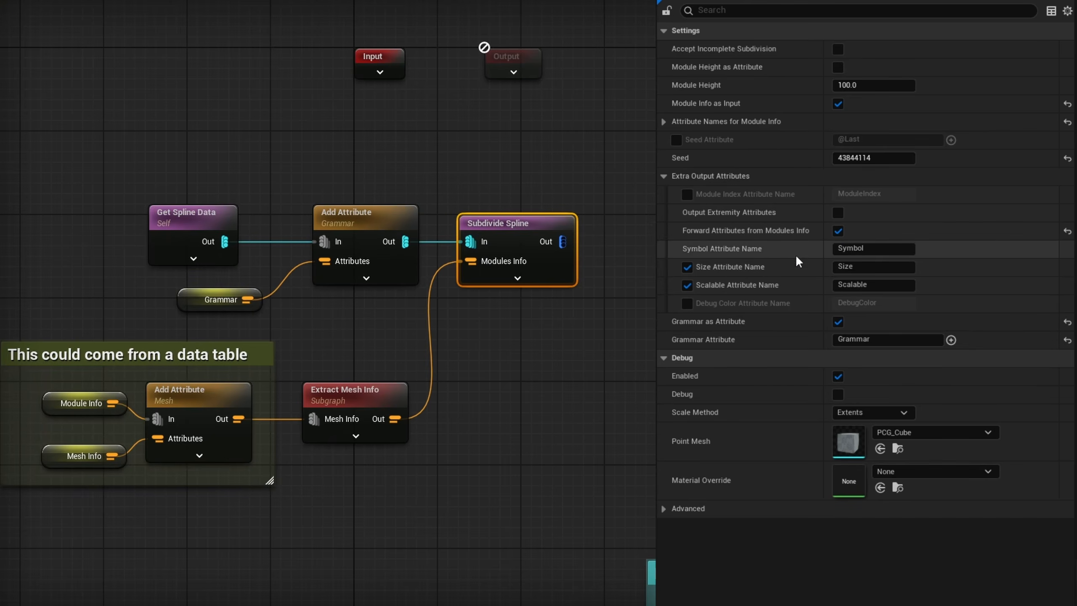
pyautogui.click(686, 304)
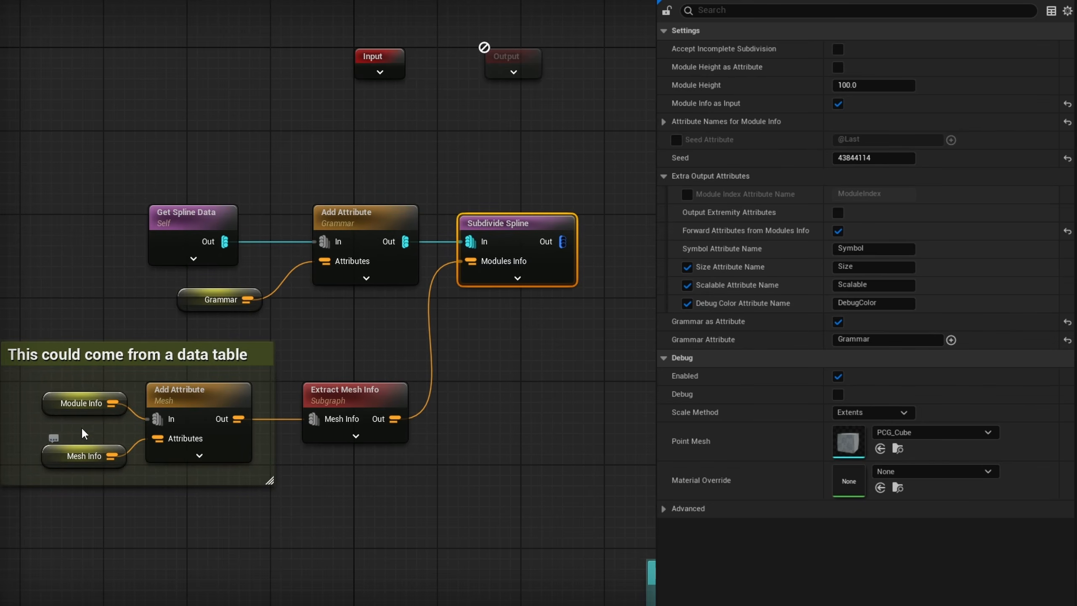
# - Examine the debug colors assigned to the four modules in the Module Info parameter
pyautogui.click(77, 403)
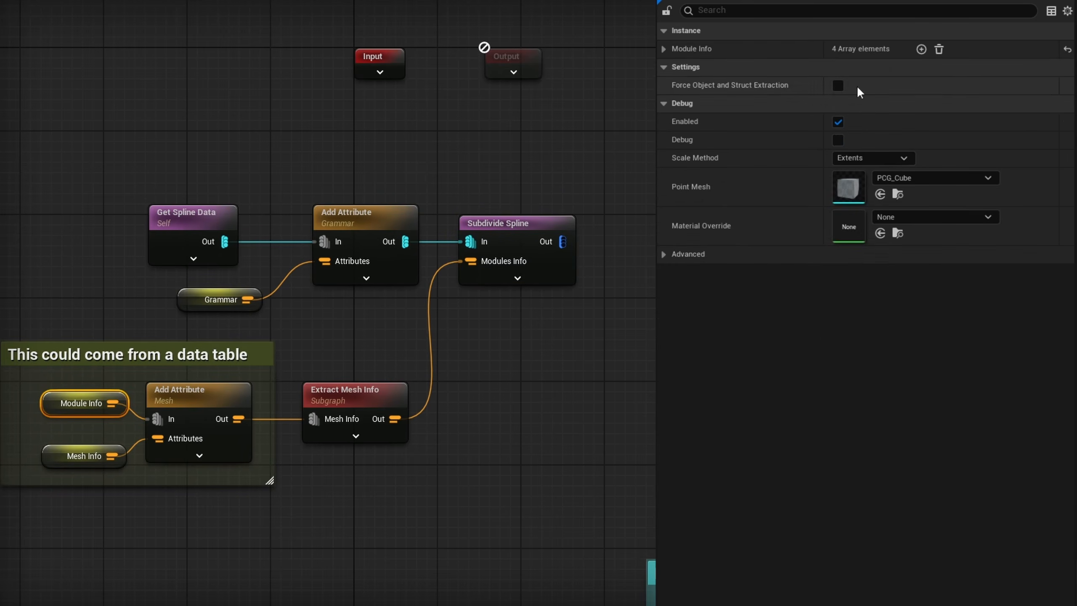
pyautogui.click(664, 48)
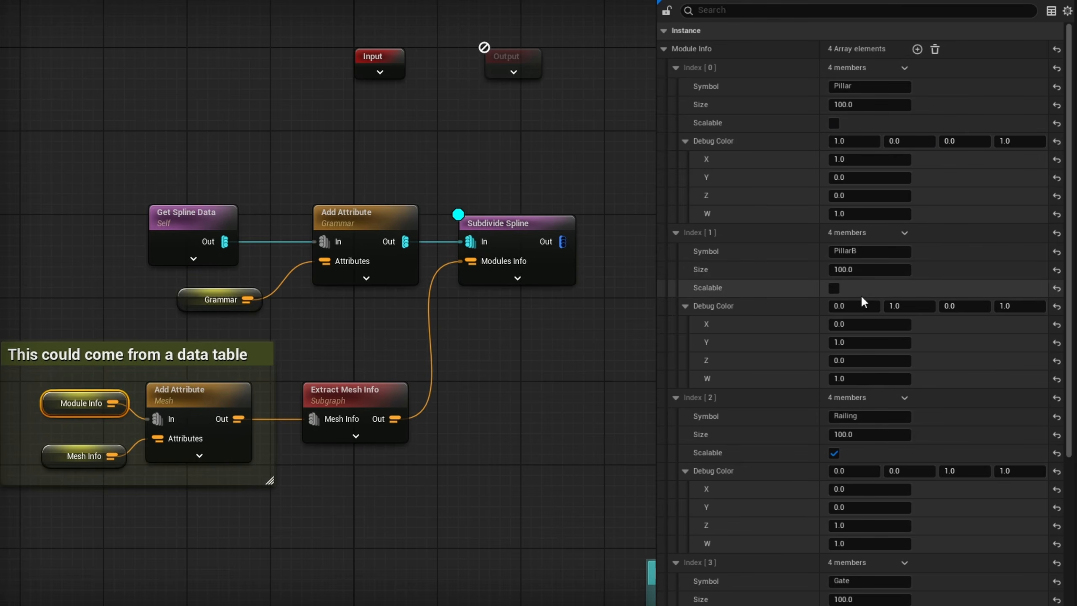
pyautogui.scroll(-5, 784, 549)
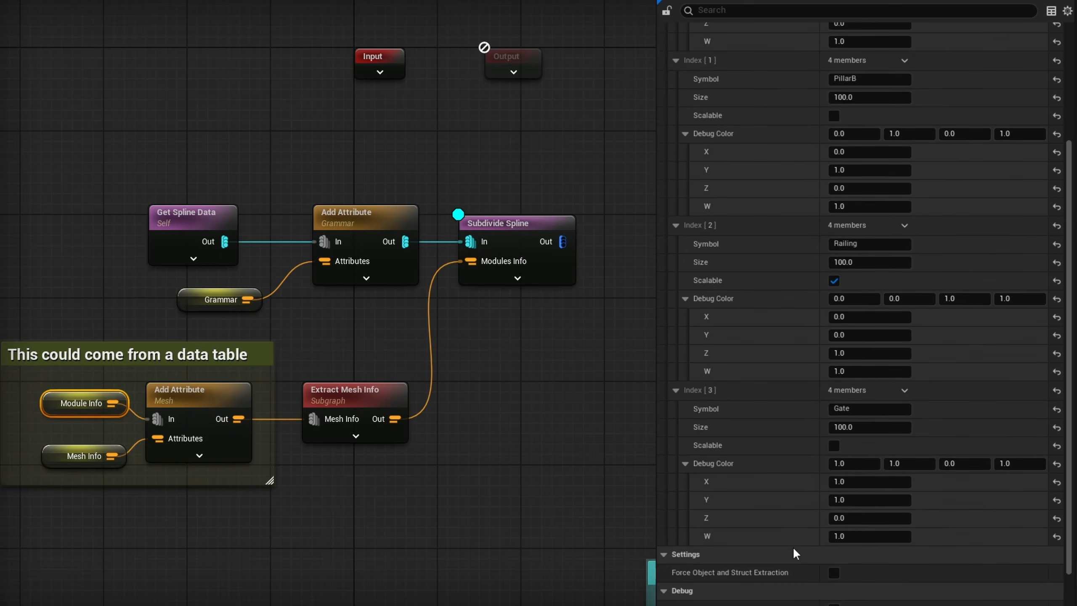
pyautogui.scroll(-3, 794, 551)
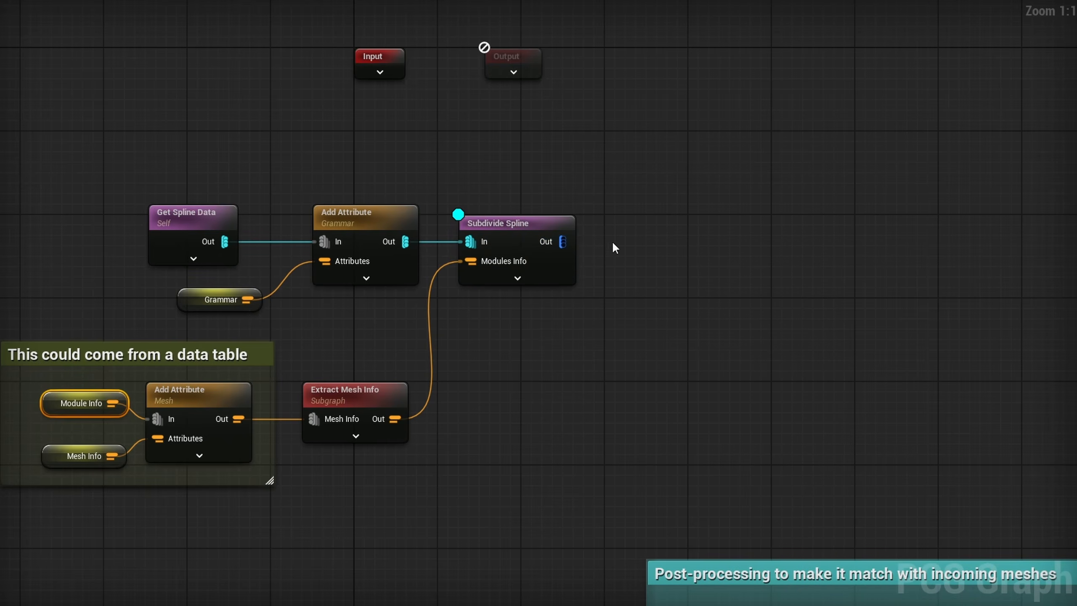
# - Add a Set Attribute Maths Op node with both of its inputs connected to Subdivide Spline's output
pyautogui.moveTo(562, 242); pyautogui.dragTo(622, 233)
pyautogui.write('set attribute')
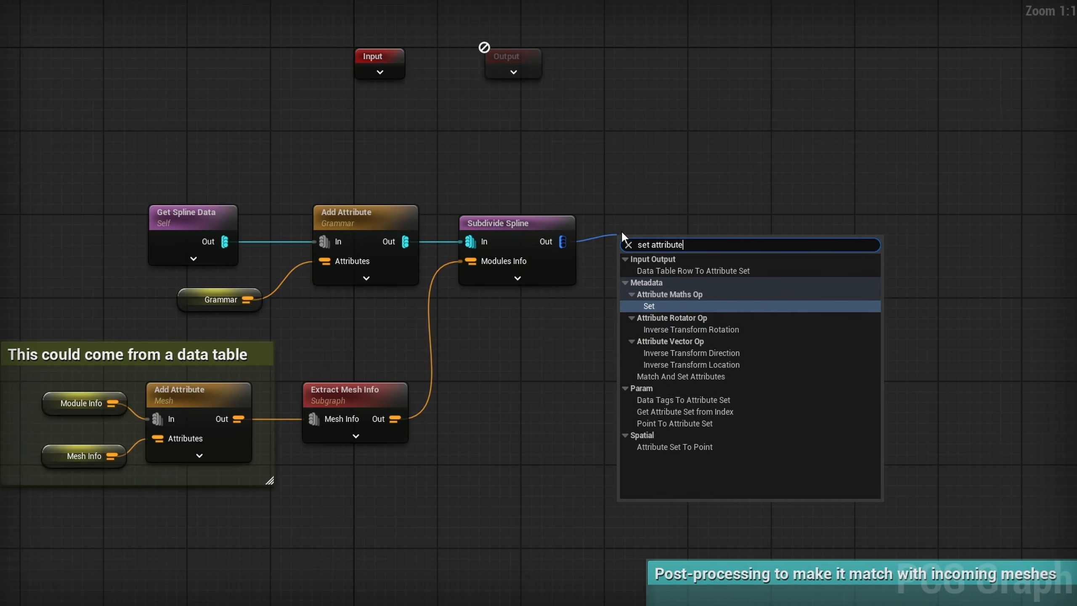
pyautogui.press('Return')
pyautogui.moveTo(562, 242); pyautogui.dragTo(594, 275)
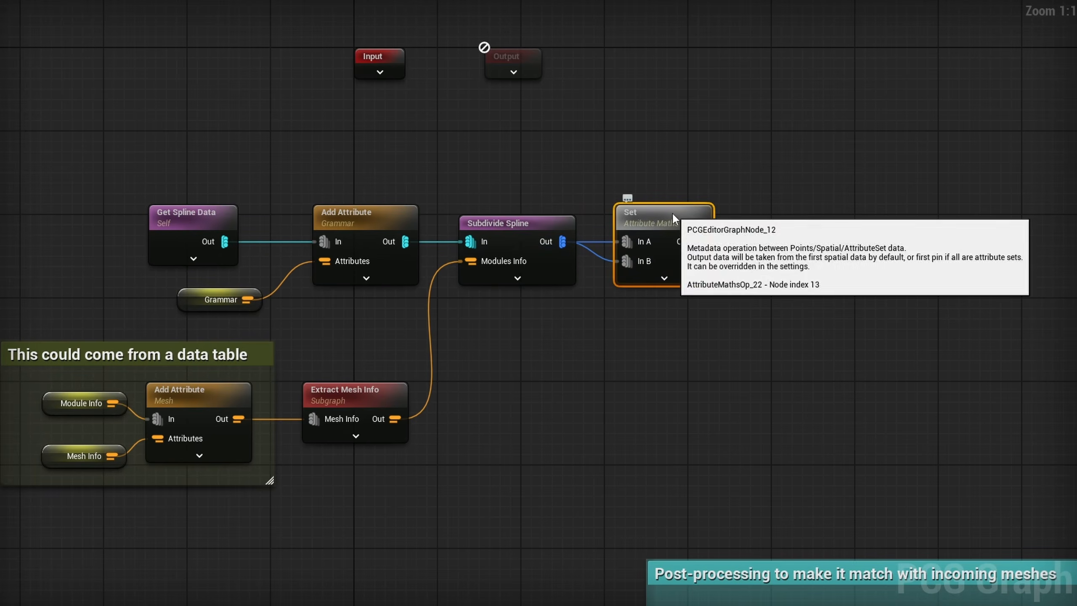
pyautogui.moveTo(672, 212); pyautogui.dragTo(665, 212)
# - Configure the Set node with $Color as Input Source 1 and DebugColor as Input Source 2
pyautogui.click(968, 85)
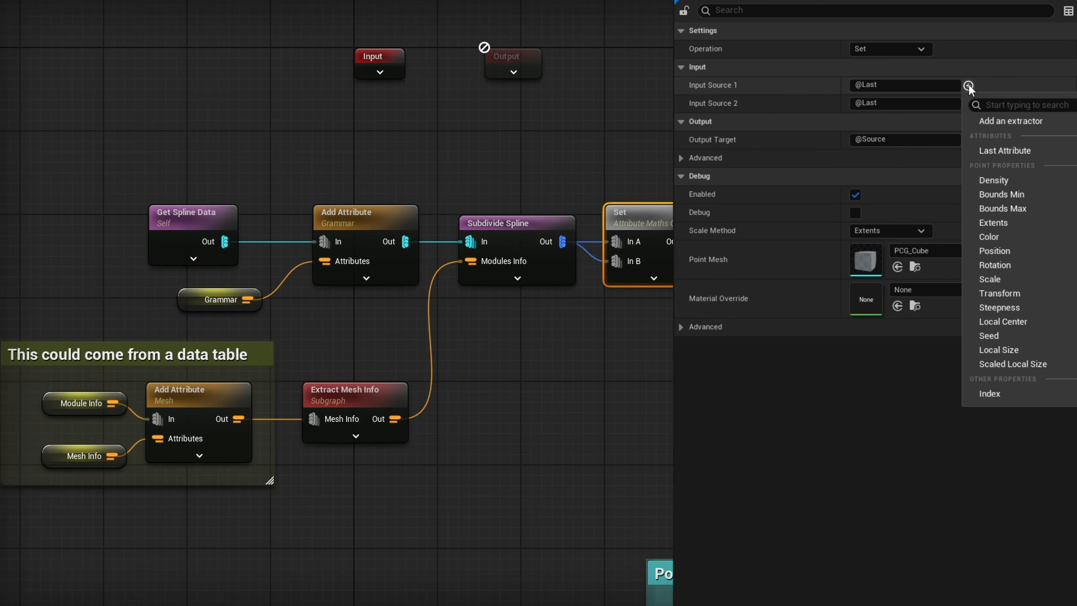
pyautogui.click(977, 237)
pyautogui.click(952, 103)
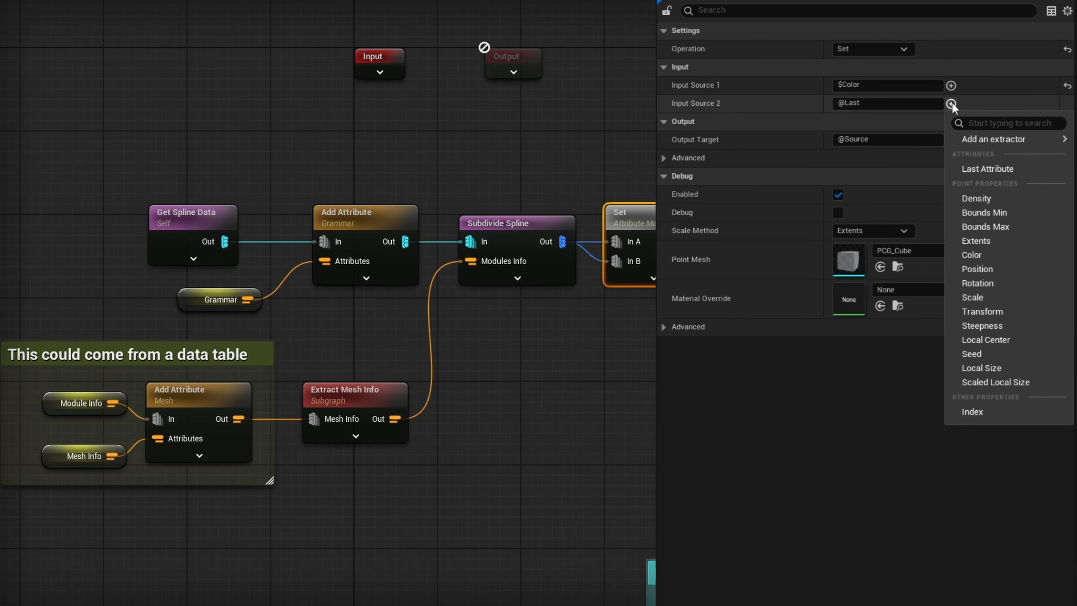
pyautogui.moveTo(865, 104); pyautogui.dragTo(787, 100)
pyautogui.write('Deb')
pyautogui.write('ugColor')
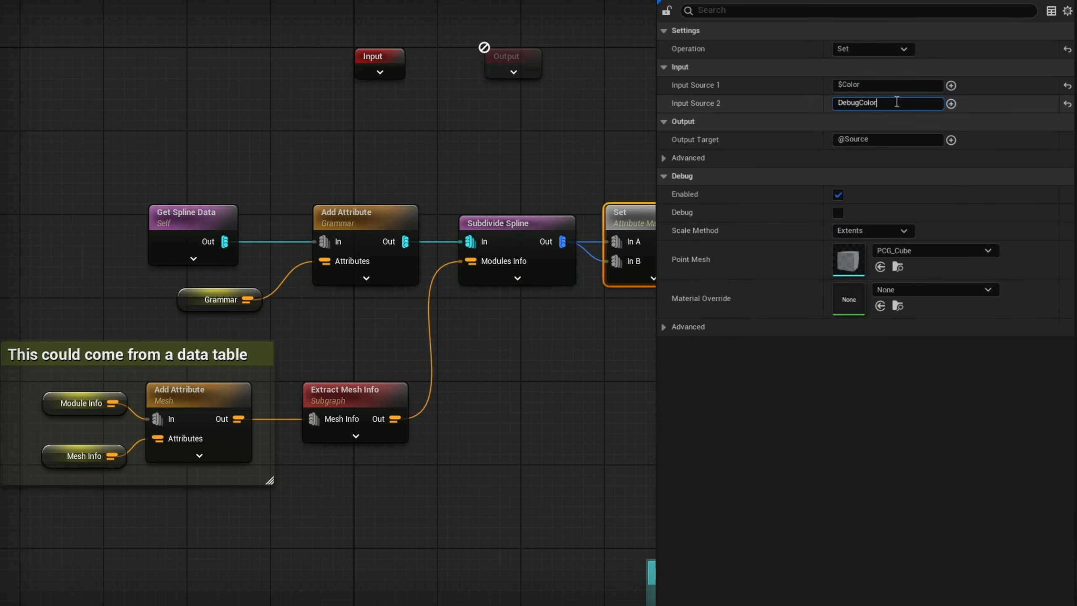
# - Add a Debug node connected to the output of the Set node
pyautogui.moveTo(690, 241); pyautogui.dragTo(738, 248)
pyautogui.write('d')
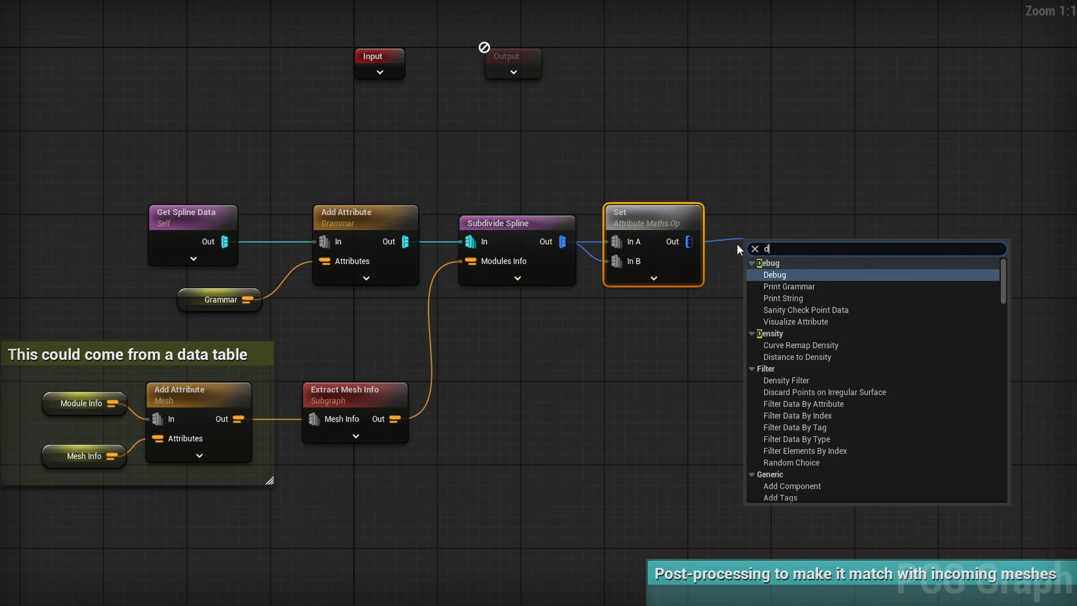
pyautogui.write('eb')
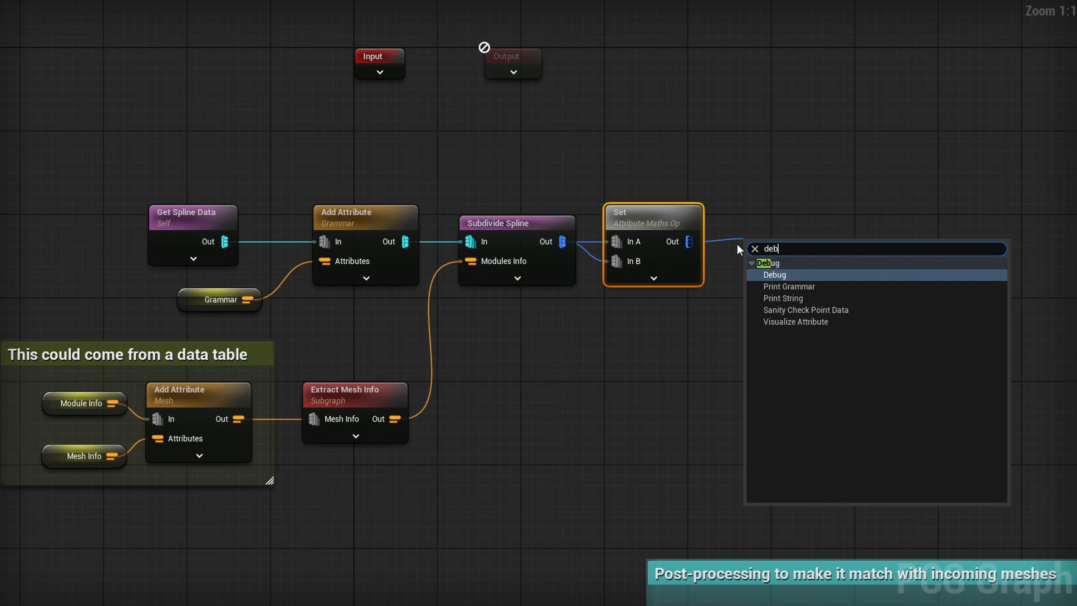
pyautogui.press('Return')
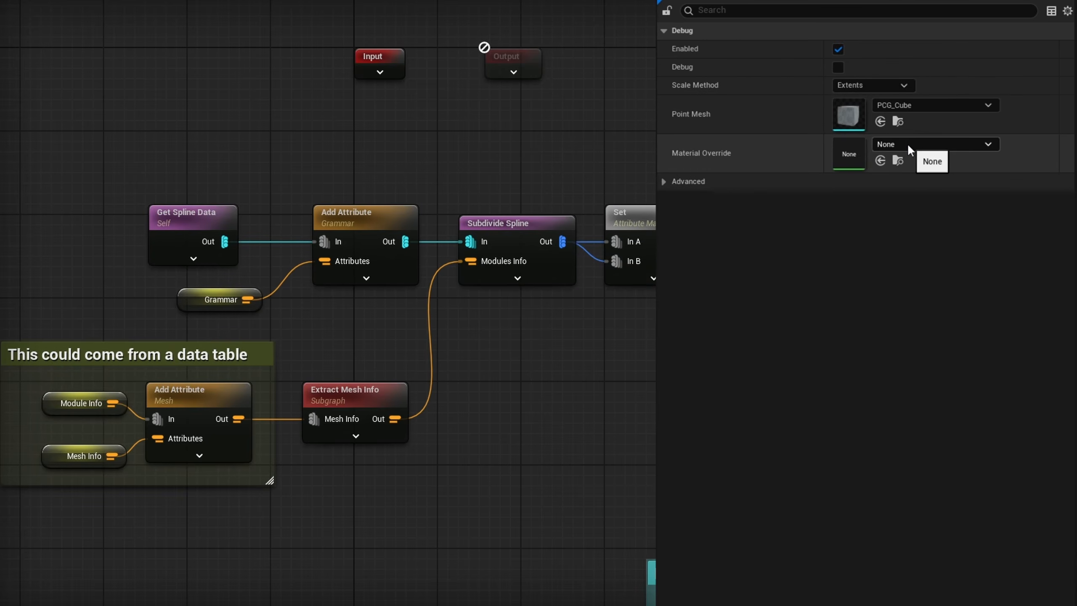
# - Include engine and plugin content in the asset list for the Debug node's Material Override
pyautogui.click(907, 143)
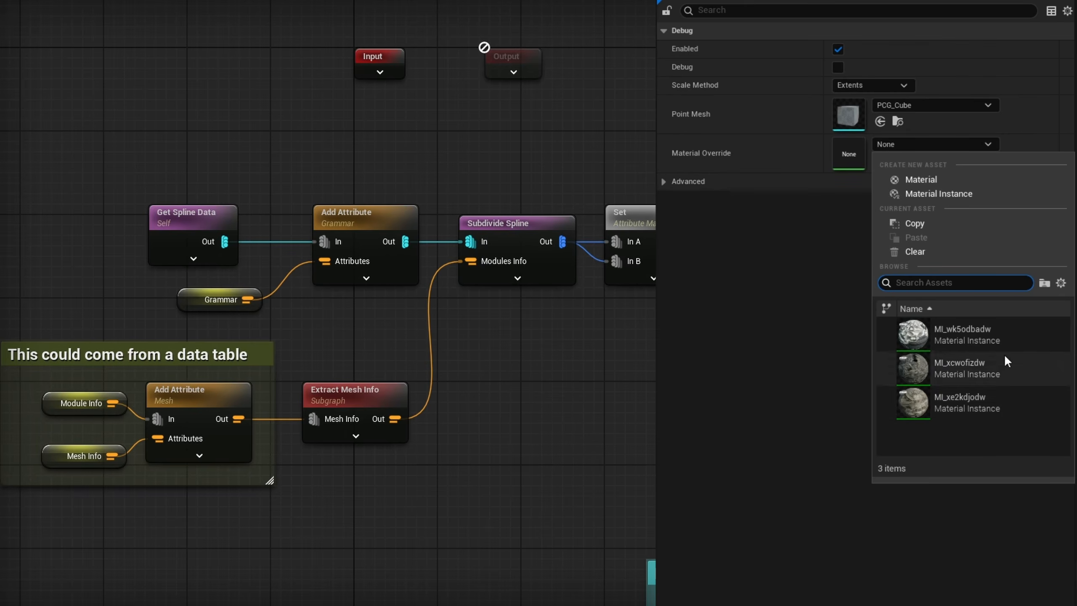
pyautogui.click(1061, 284)
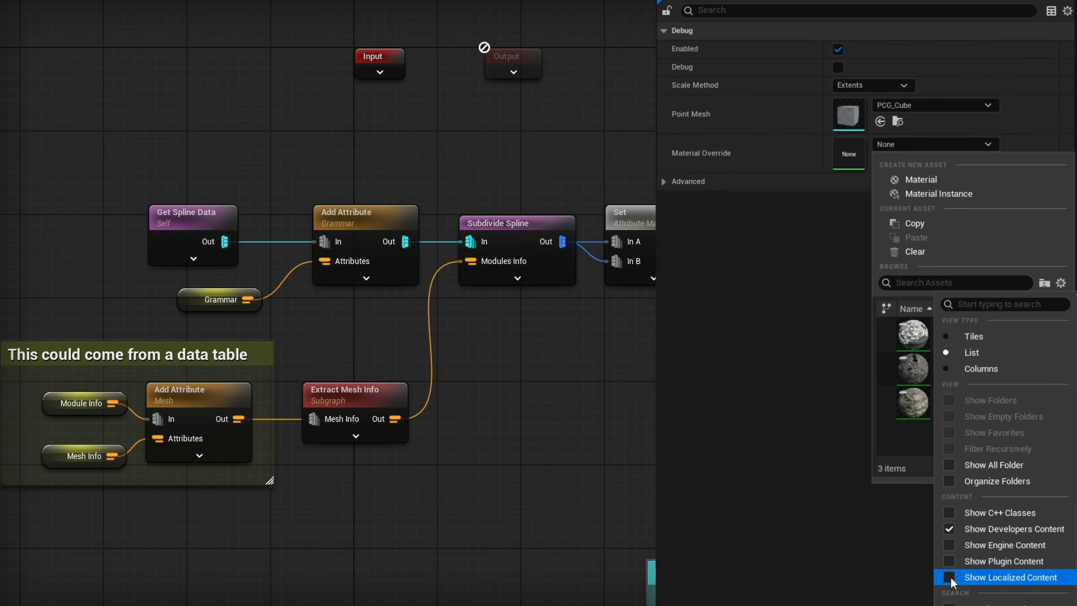
pyautogui.click(947, 546)
pyautogui.click(946, 560)
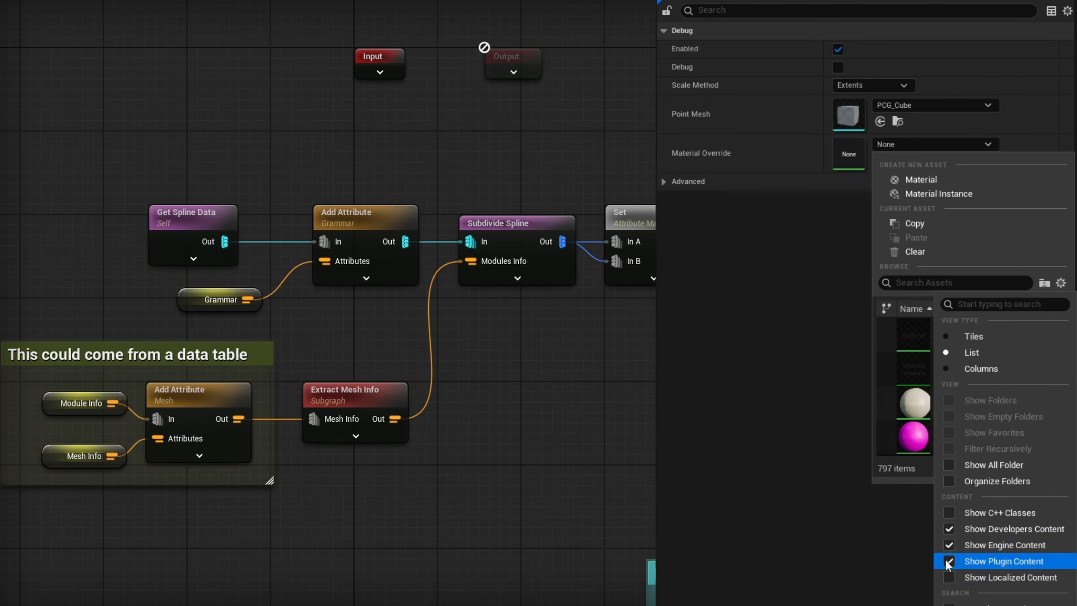
# - Set the Debug node's Material Override to PCG_DebugMaterial_Color and inspect the modules along the spline in the level
pyautogui.click(967, 284)
pyautogui.write('PC')
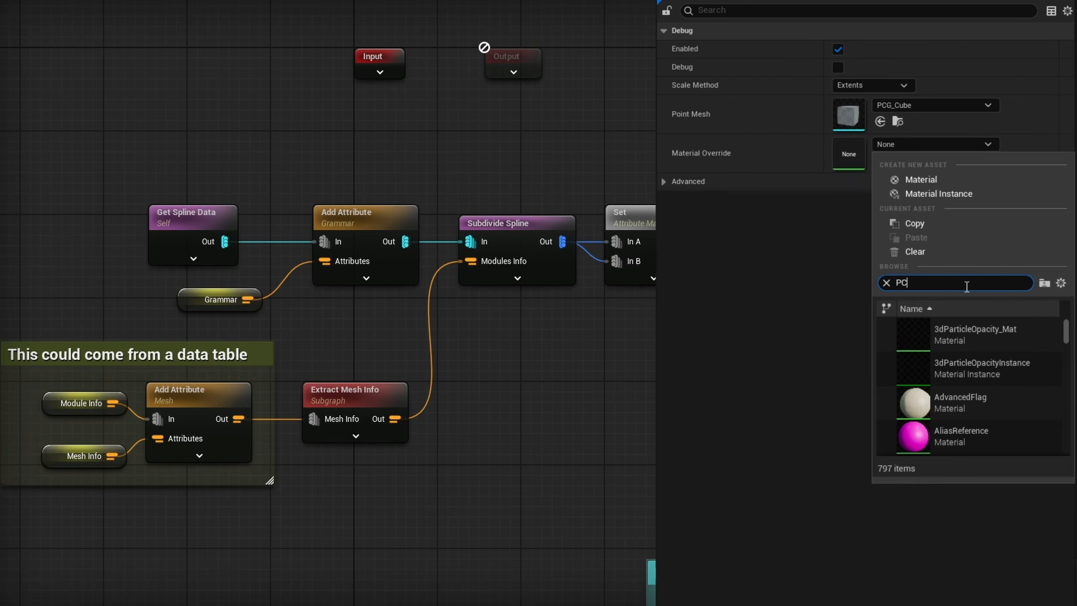
pyautogui.write('G_Debug')
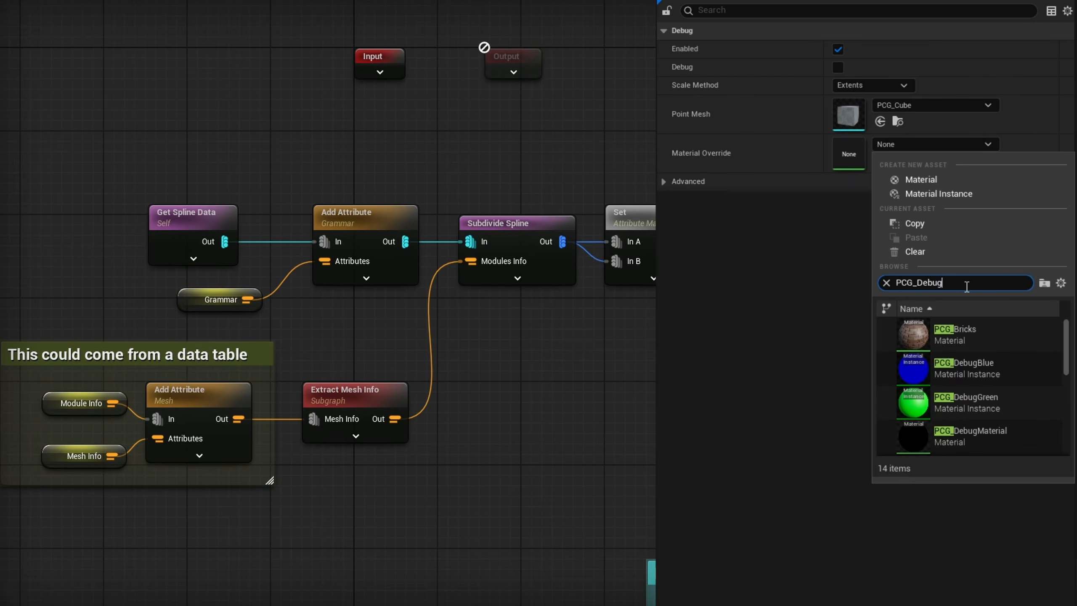
pyautogui.write('Material_c')
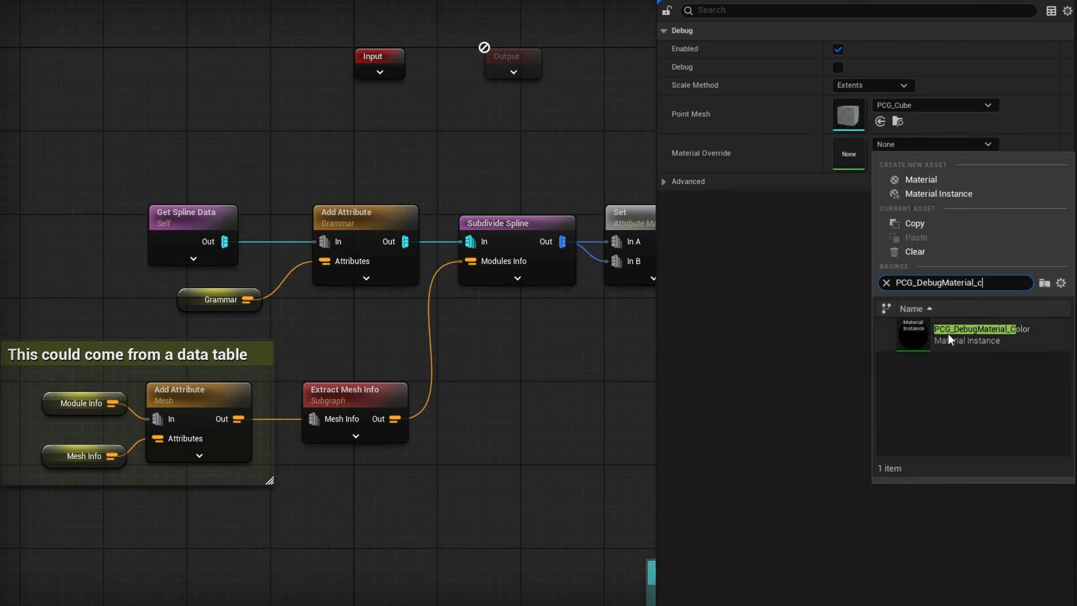
pyautogui.click(948, 333)
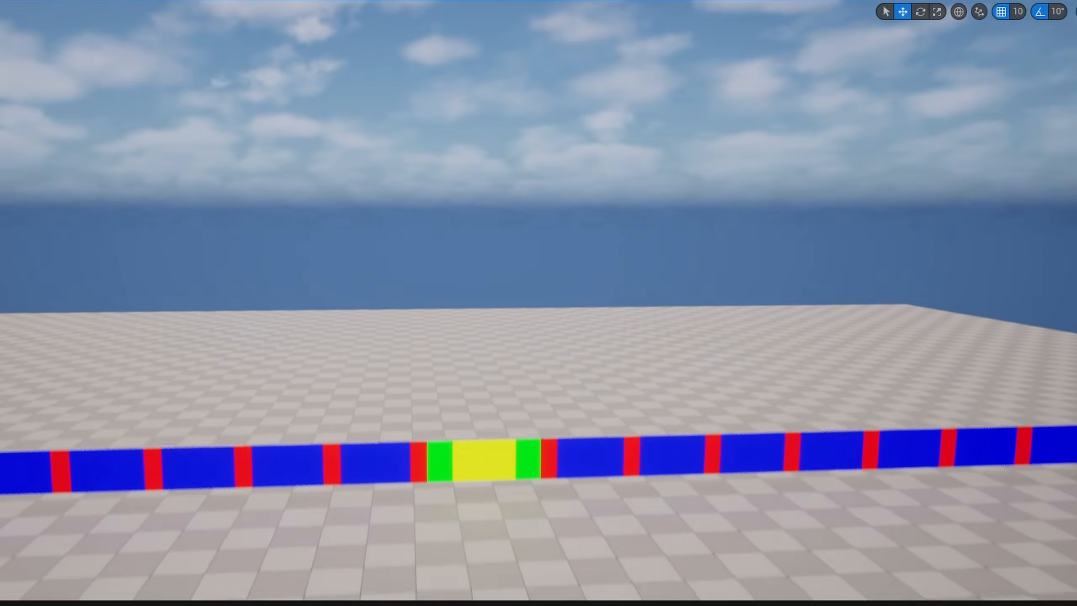
pyautogui.moveTo(539, 303); pyautogui.dragTo(526, 218, button='right')
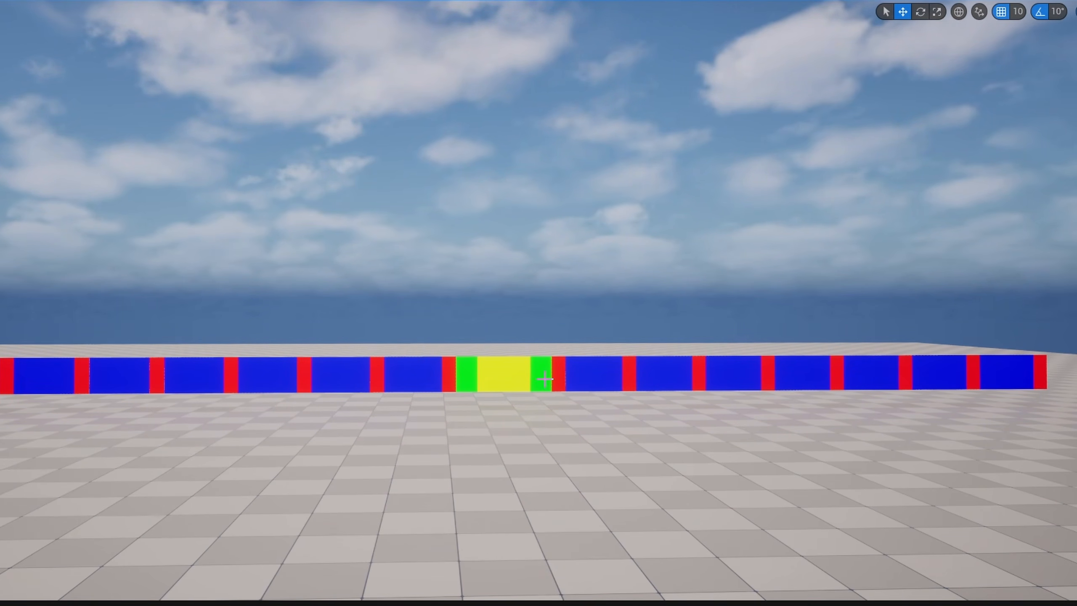
pyautogui.press('w')
pyautogui.moveTo(539, 303); pyautogui.dragTo(434, 330, button='right')
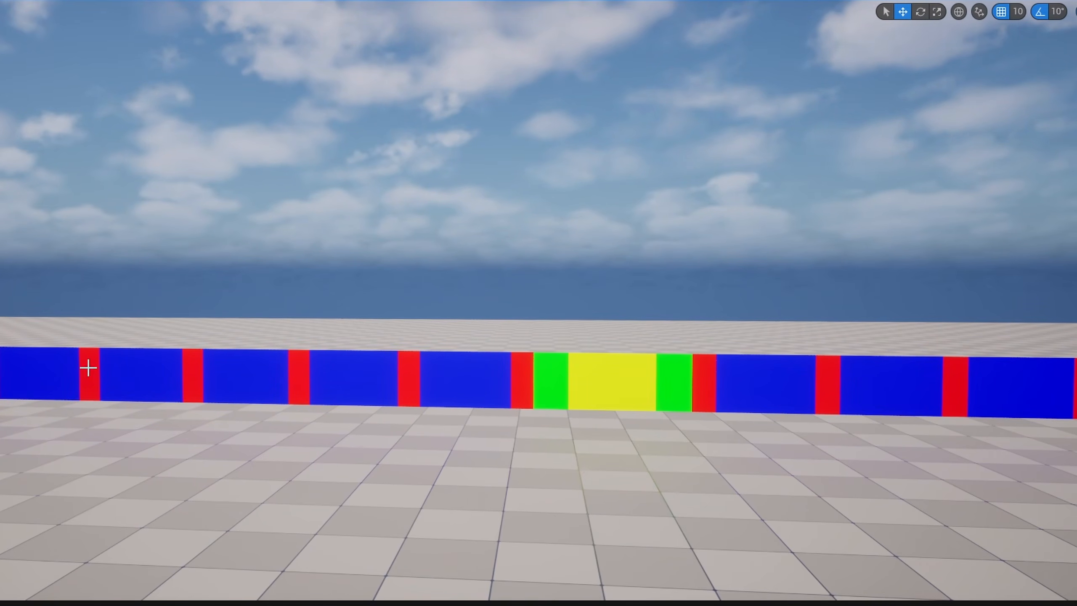
pyautogui.press('s')
pyautogui.moveTo(812, 419); pyautogui.dragTo(838, 424, button='right')
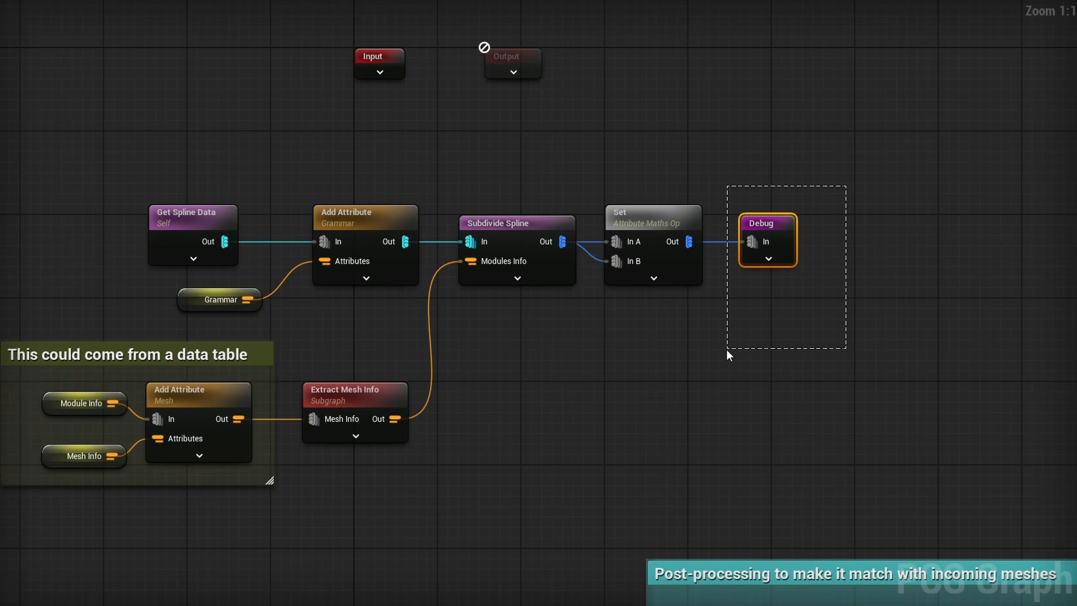
# - Disconnect the Debug node from the Set node and park it above the node chain
pyautogui.moveTo(727, 350); pyautogui.dragTo(727, 350)
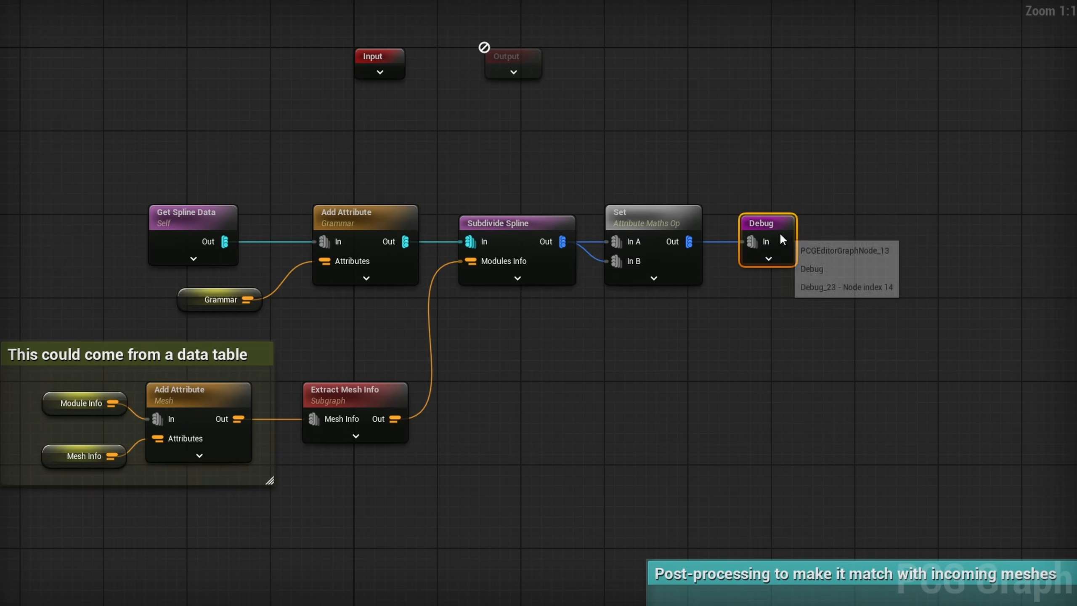
pyautogui.moveTo(821, 183); pyautogui.dragTo(752, 293)
pyautogui.keyDown('alt'); pyautogui.click(748, 241); pyautogui.keyUp('alt')
pyautogui.moveTo(786, 230); pyautogui.dragTo(688, 124)
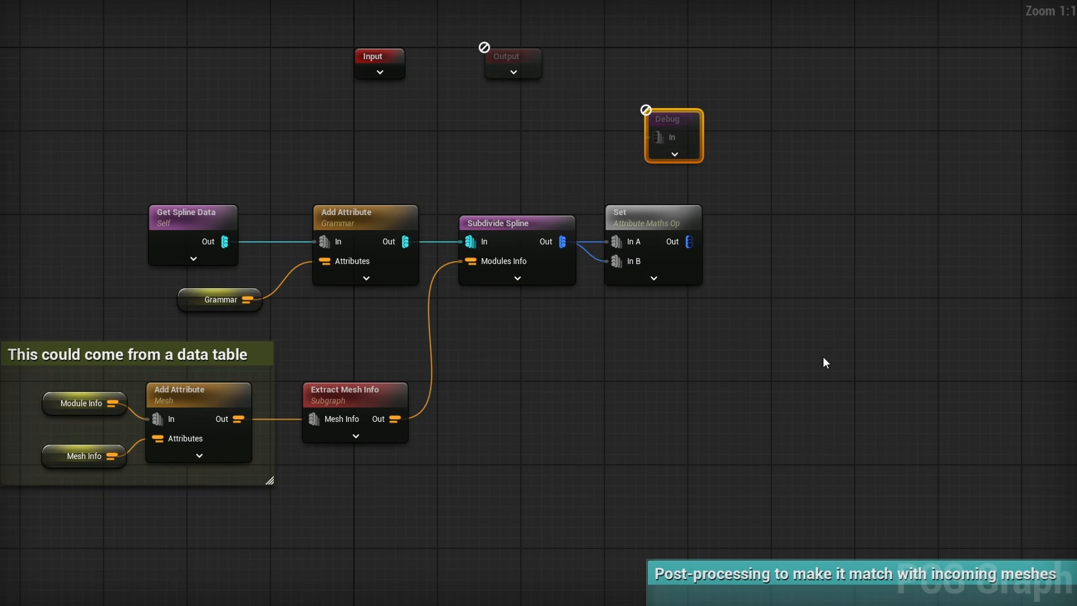
# - Move the post-processing comment group up beside the Set node
pyautogui.moveTo(824, 355); pyautogui.dragTo(500, 173, button='right')
pyautogui.scroll(-2, 532, 203)
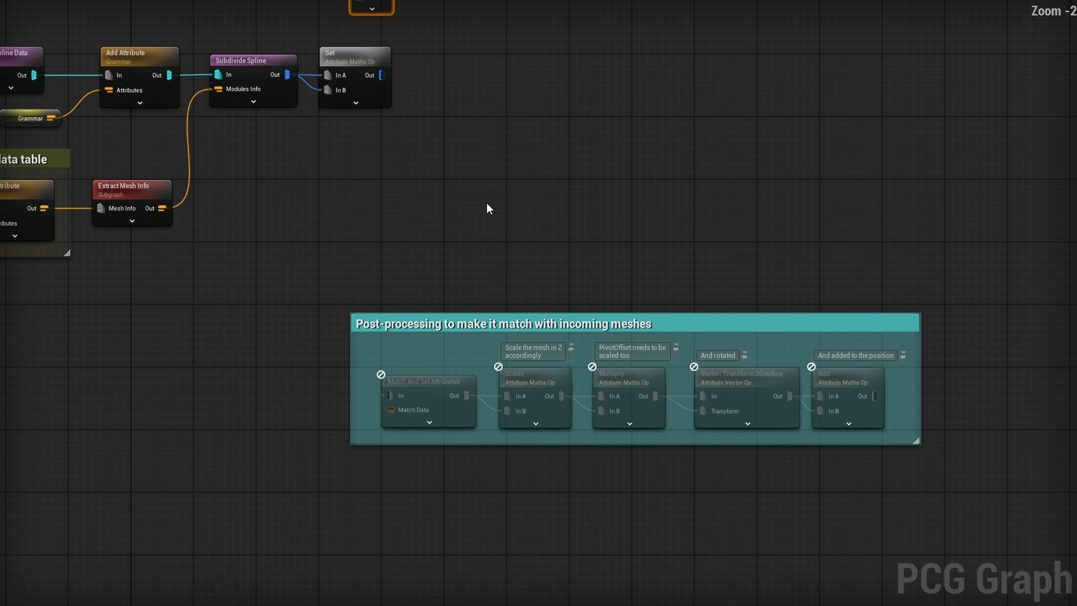
pyautogui.moveTo(662, 359); pyautogui.dragTo(712, 476, button='right')
pyautogui.moveTo(625, 448); pyautogui.dragTo(725, 136)
pyautogui.moveTo(603, 268); pyautogui.dragTo(589, 324, button='right')
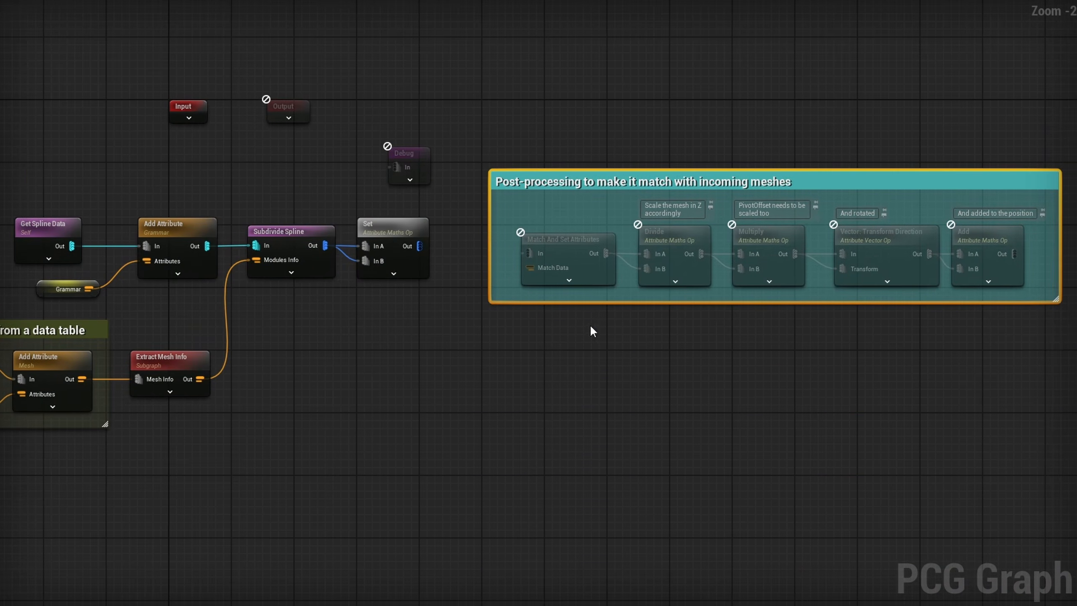
# - Connect the Set node's output to both Divide inputs and delete the Match And Set Attributes node
pyautogui.scroll(2, 613, 287)
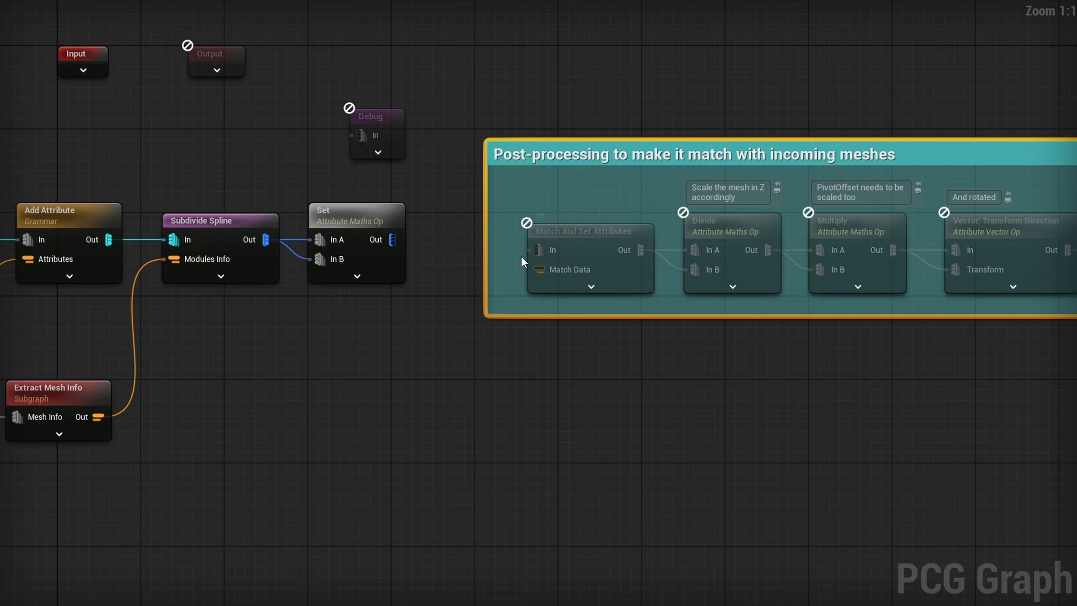
pyautogui.moveTo(694, 269); pyautogui.dragTo(396, 242)
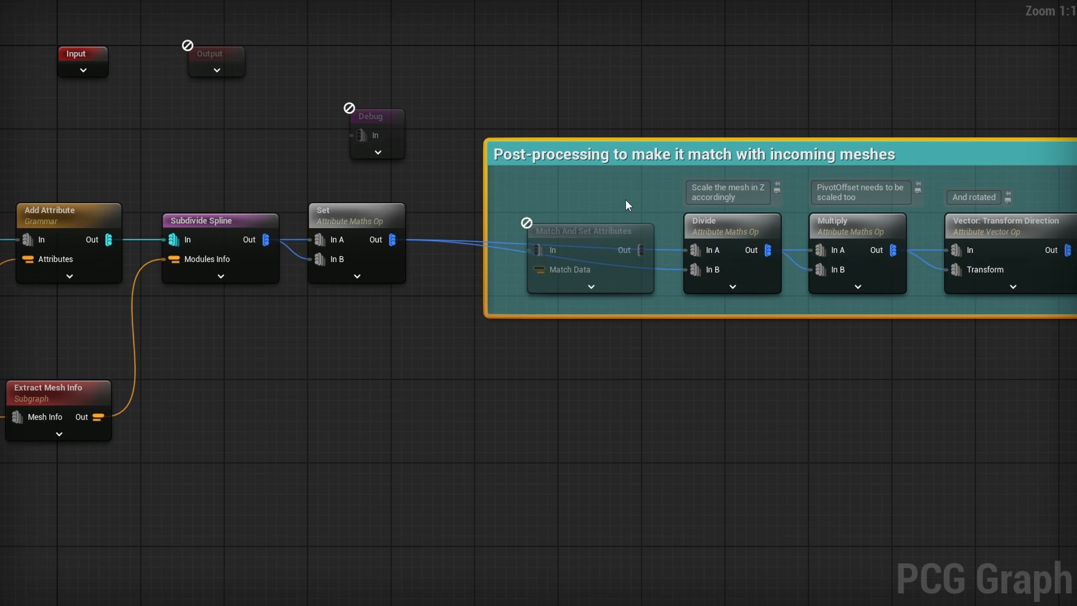
pyautogui.moveTo(626, 200); pyautogui.dragTo(507, 330)
pyautogui.press('Delete')
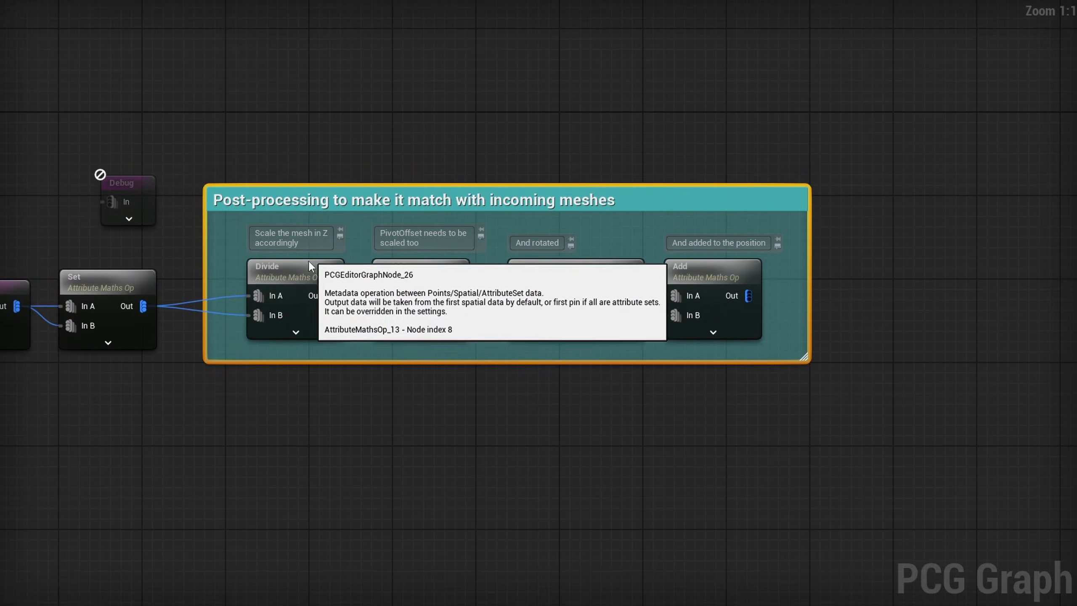
# - Add a Static Mesh Spawner node connected to the output of the Add node
pyautogui.moveTo(274, 346); pyautogui.dragTo(736, 344, button='right')
pyautogui.click(467, 294)
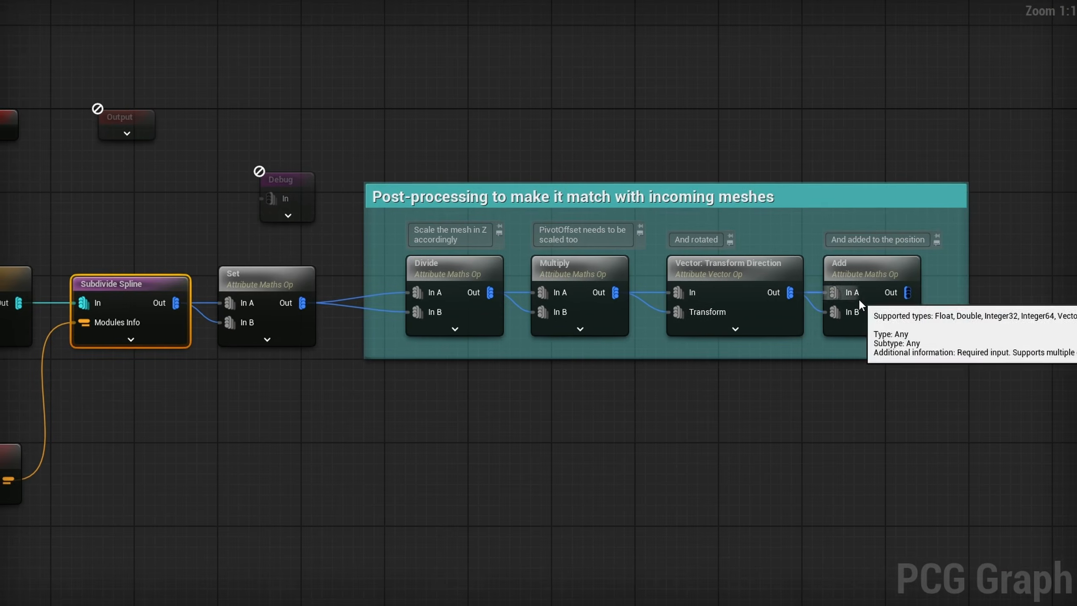
pyautogui.moveTo(874, 351); pyautogui.dragTo(680, 364, button='right')
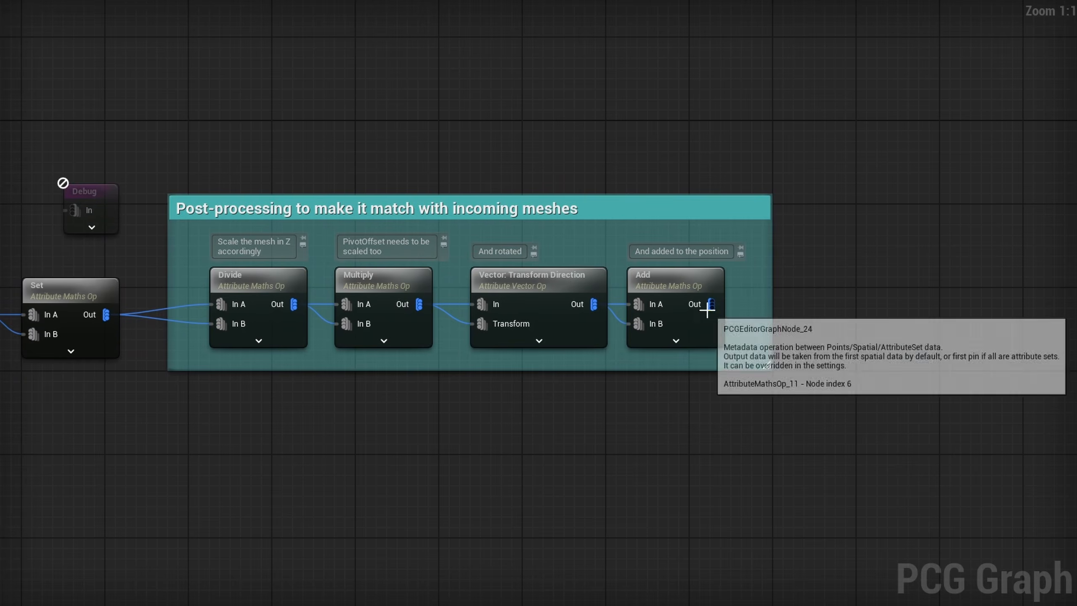
pyautogui.moveTo(711, 305); pyautogui.dragTo(839, 300)
pyautogui.write('static')
pyautogui.press('Return')
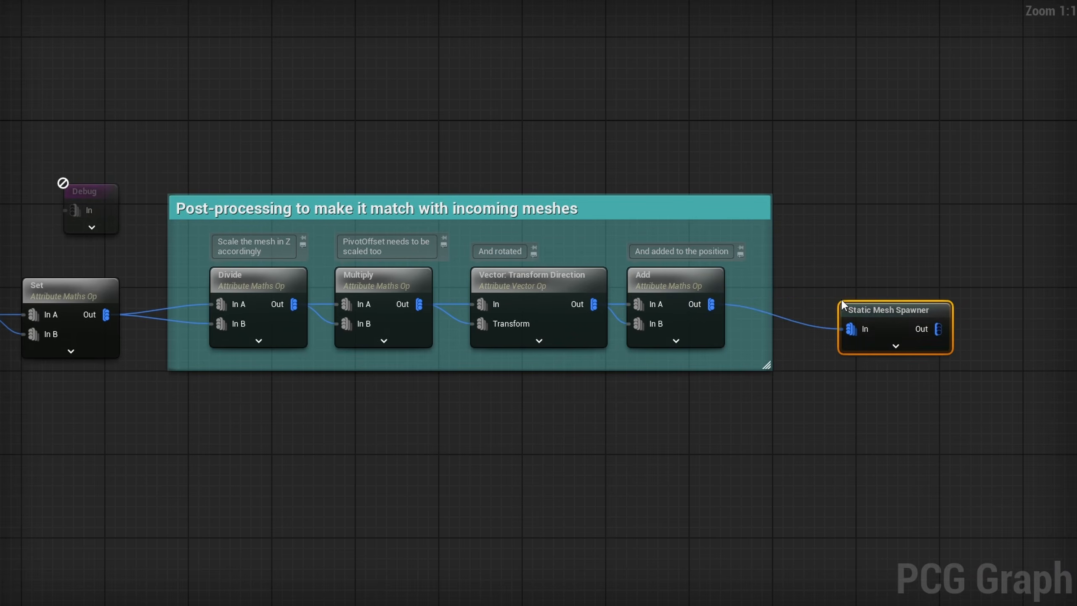
# - Set the Static Mesh Spawner's Mesh Selector Type to PCGMeshSelectorByAttribute and inspect the fence in the level
pyautogui.click(891, 194)
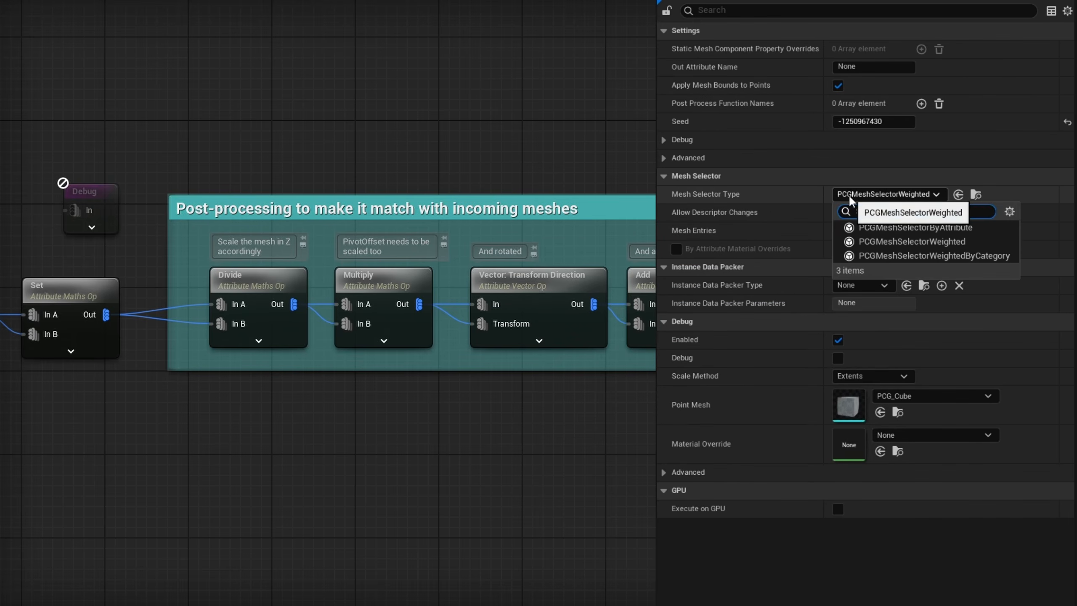
pyautogui.click(916, 228)
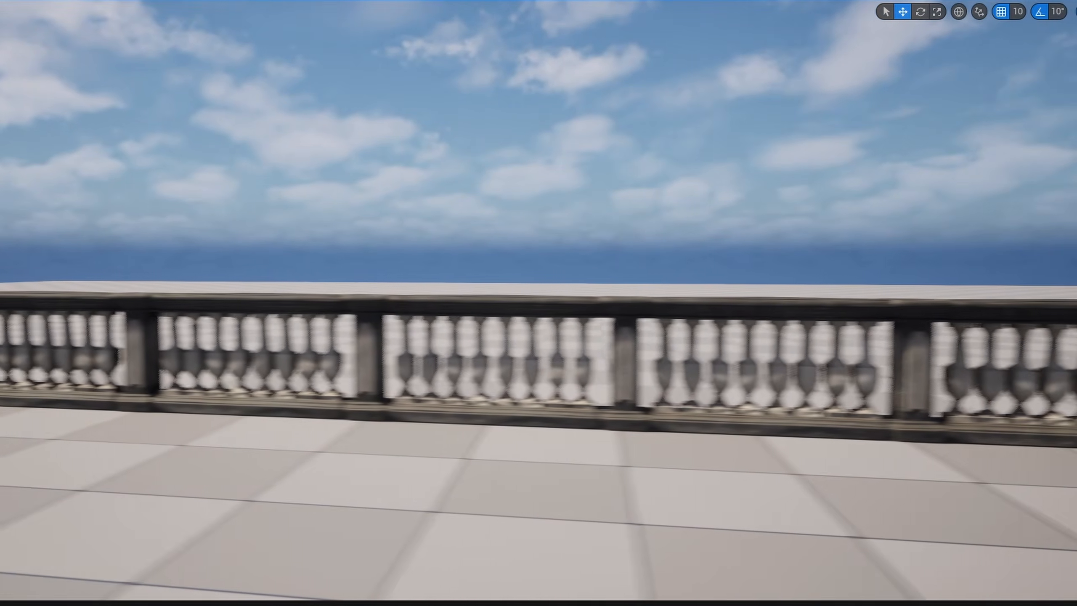
pyautogui.press('s')
pyautogui.press('a')
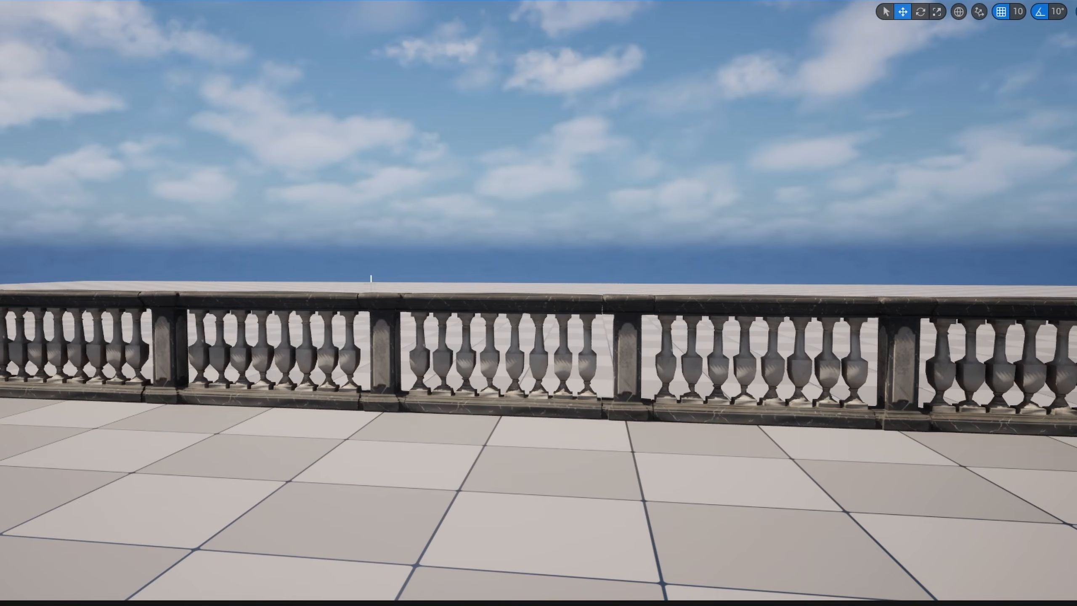
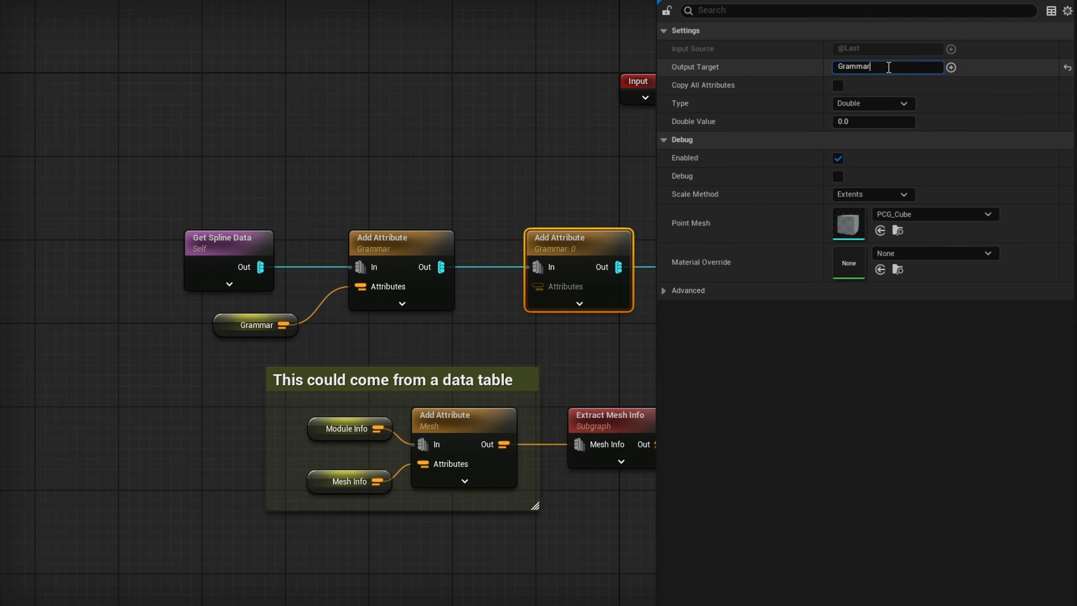
# - Set the second Add Attribute node's Output Target to ModuleHeight and connect a Get ModuleHeight parameter node to its Attributes input
pyautogui.write('ModuleHeight')
pyautogui.press('Return')
pyautogui.rightClick(386, 322)
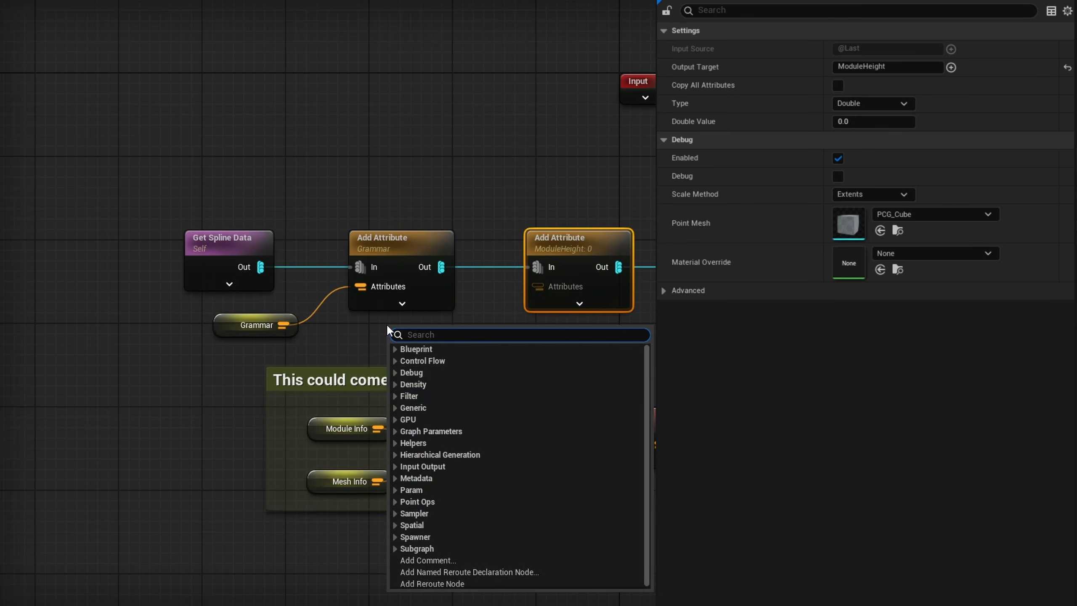
pyautogui.write('get modu')
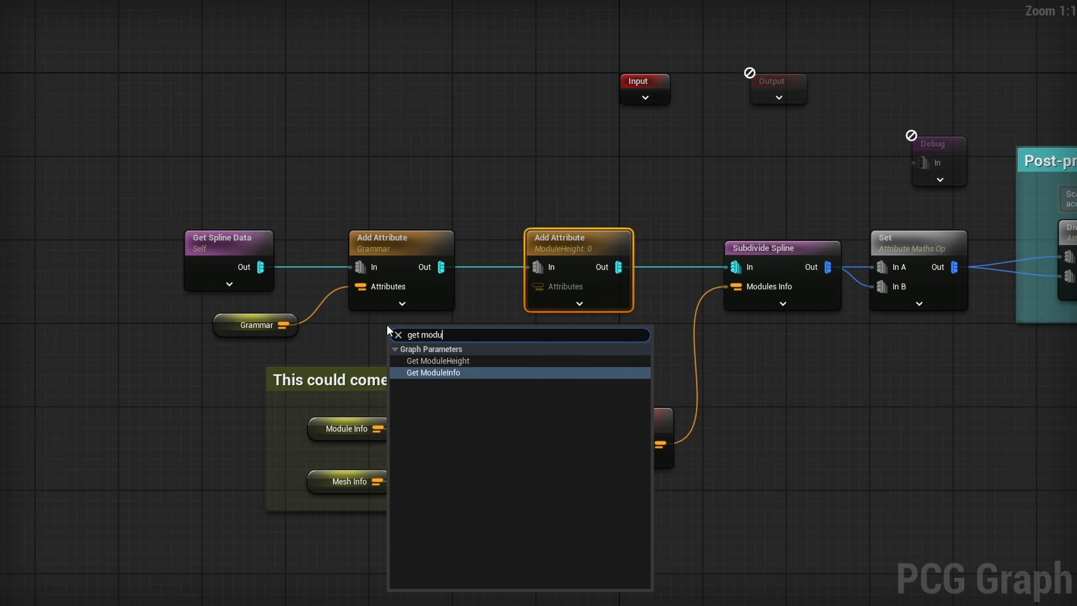
pyautogui.press('Up')
pyautogui.press('Return')
pyautogui.moveTo(458, 337); pyautogui.dragTo(554, 287)
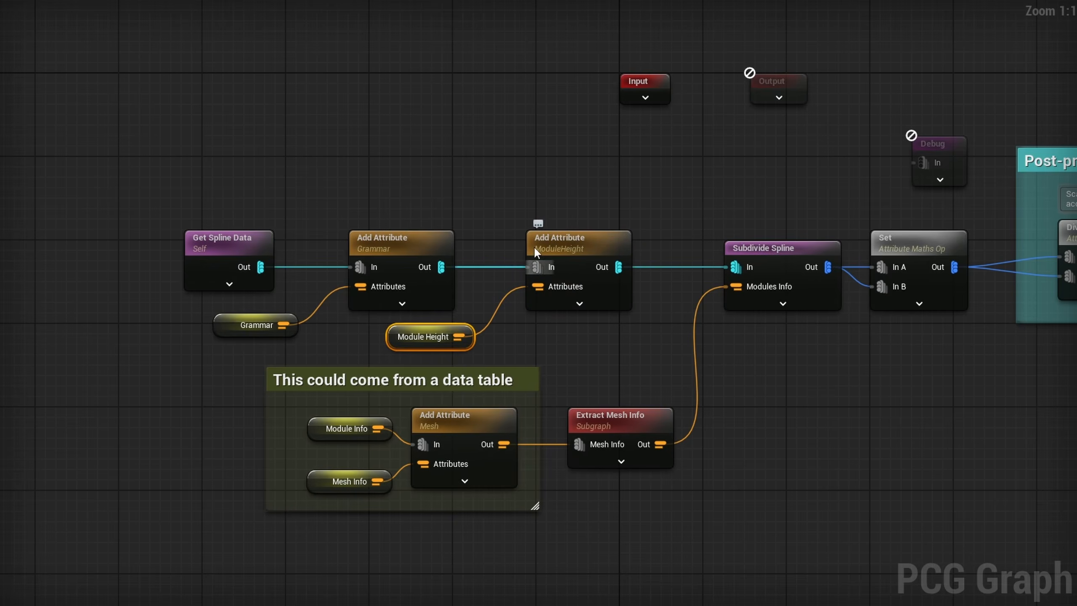
# - Enable Module Height as Attribute on the Subdivide Spline node
pyautogui.moveTo(755, 318); pyautogui.dragTo(657, 312, button='right')
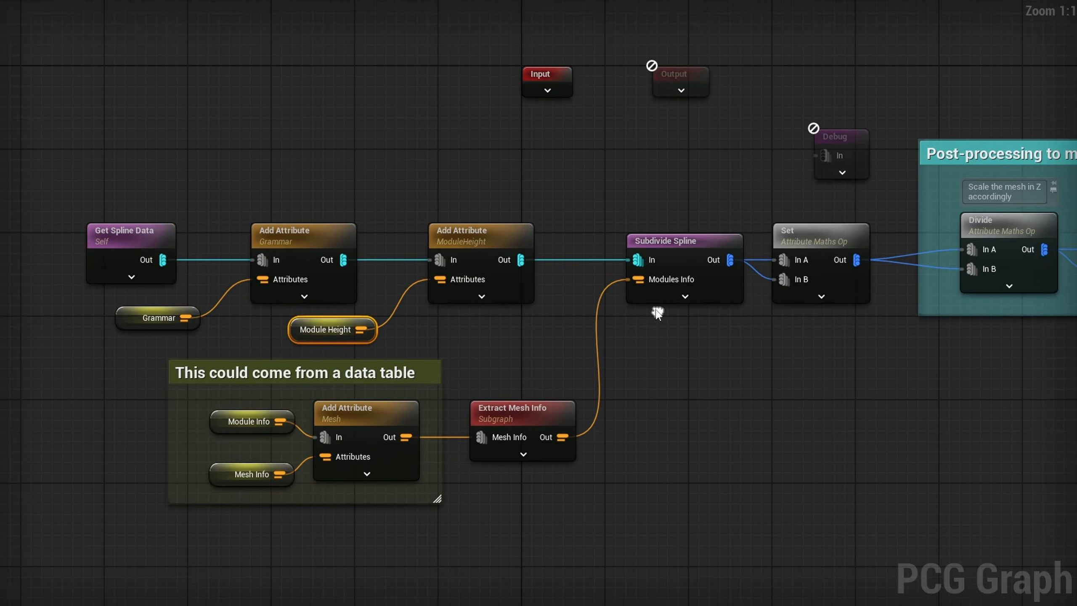
pyautogui.click(672, 244)
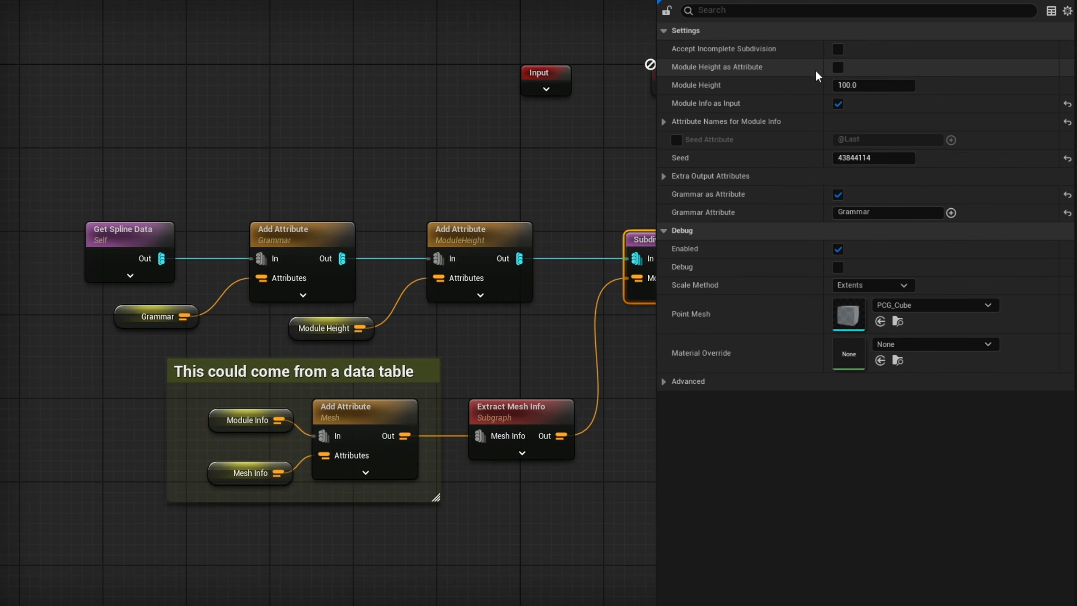
pyautogui.click(839, 66)
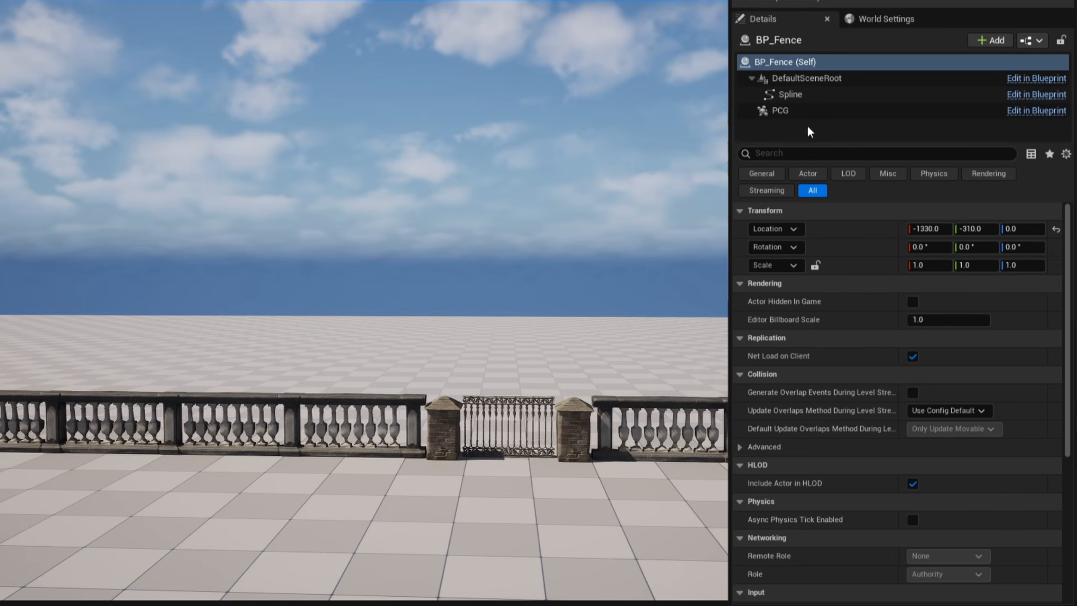
# - Enable the Module Height parameter override on BP_Fence's PCG component and set it to 200
pyautogui.click(791, 109)
pyautogui.click(741, 434)
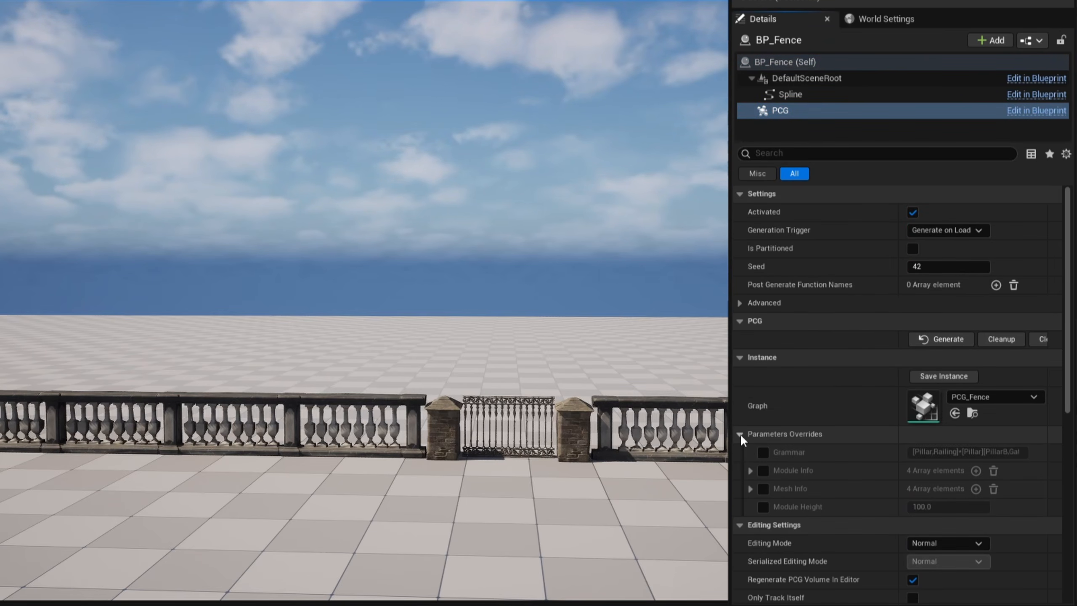
pyautogui.click(763, 507)
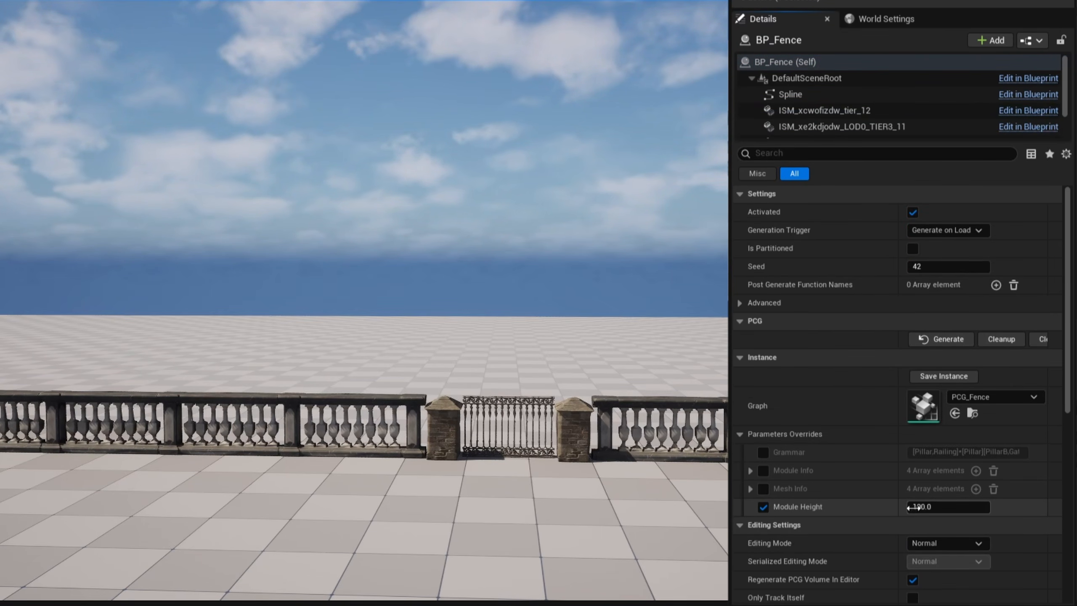
pyautogui.click(929, 506)
pyautogui.write('200')
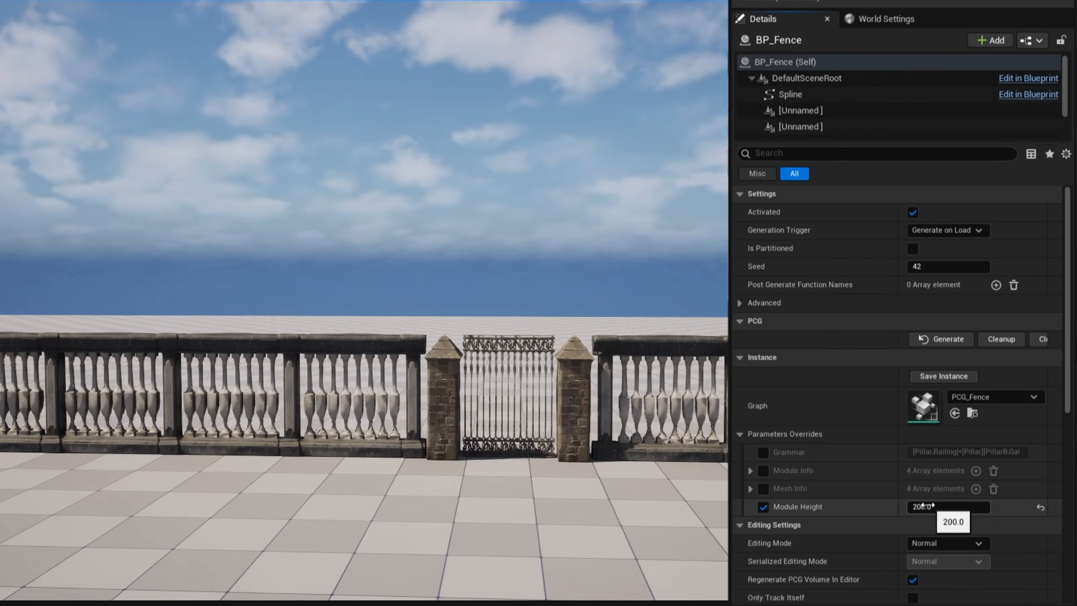
pyautogui.press('Return')
pyautogui.moveTo(365, 303); pyautogui.dragTo(496, 339, button='right')
# - Set the Module Height override on BP_Fence's PCG component to 150
pyautogui.click(926, 506)
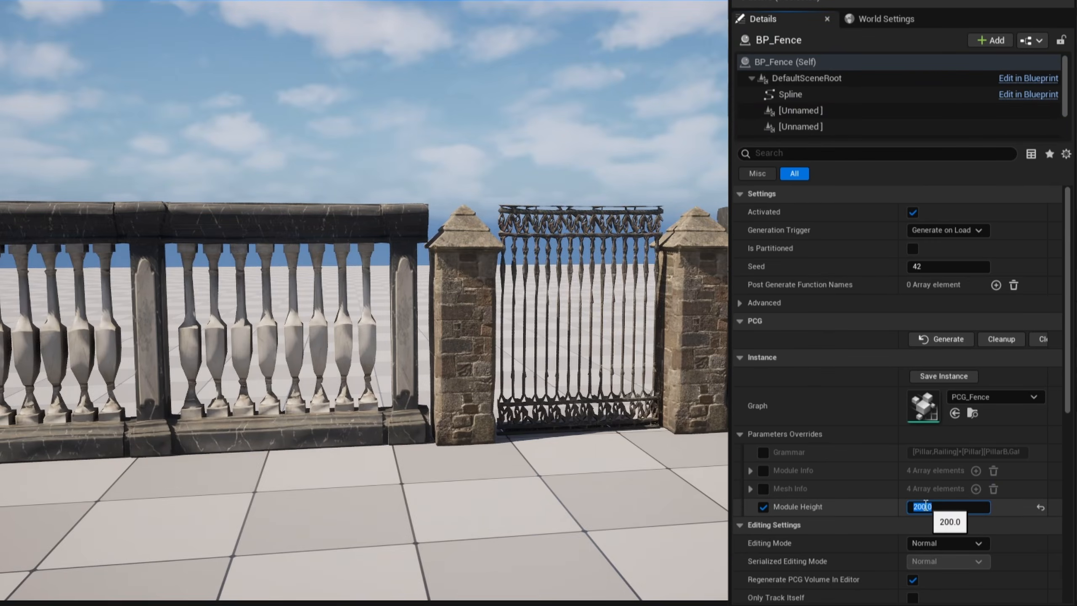
pyautogui.write('150')
pyautogui.press('Return')
# - Set the Module Height override on BP_Fence's PCG component to 100
pyautogui.click(922, 506)
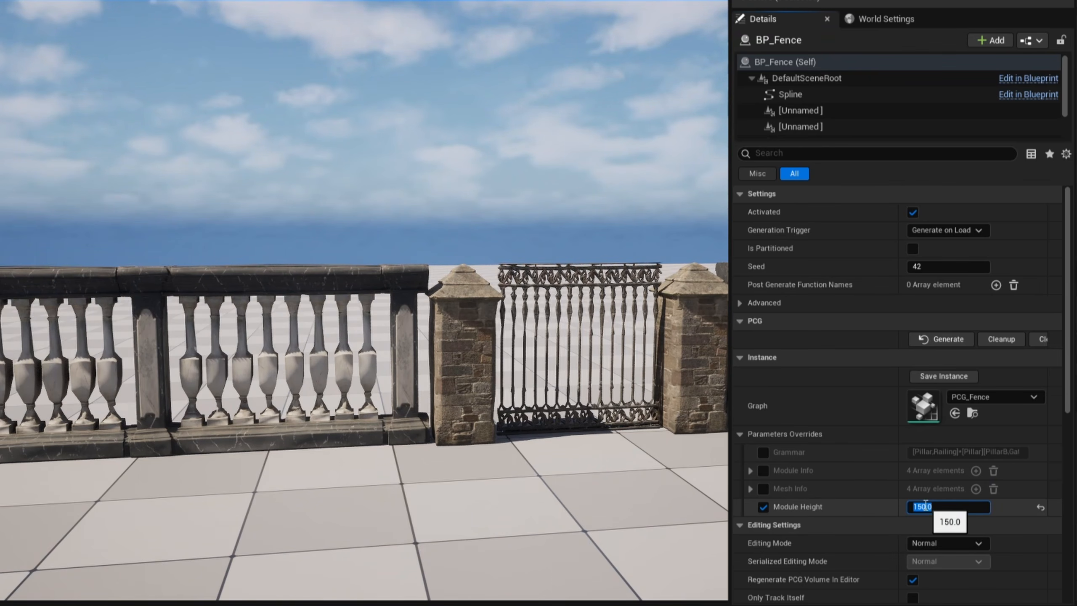
pyautogui.write('100')
pyautogui.press('Return')
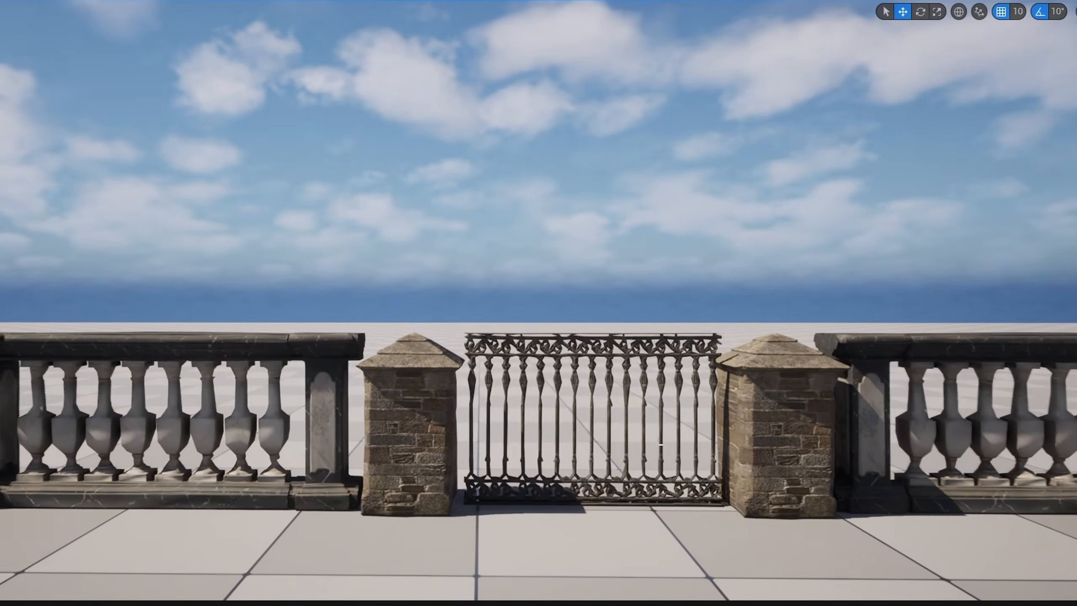
pyautogui.scroll(1, 661, 444)
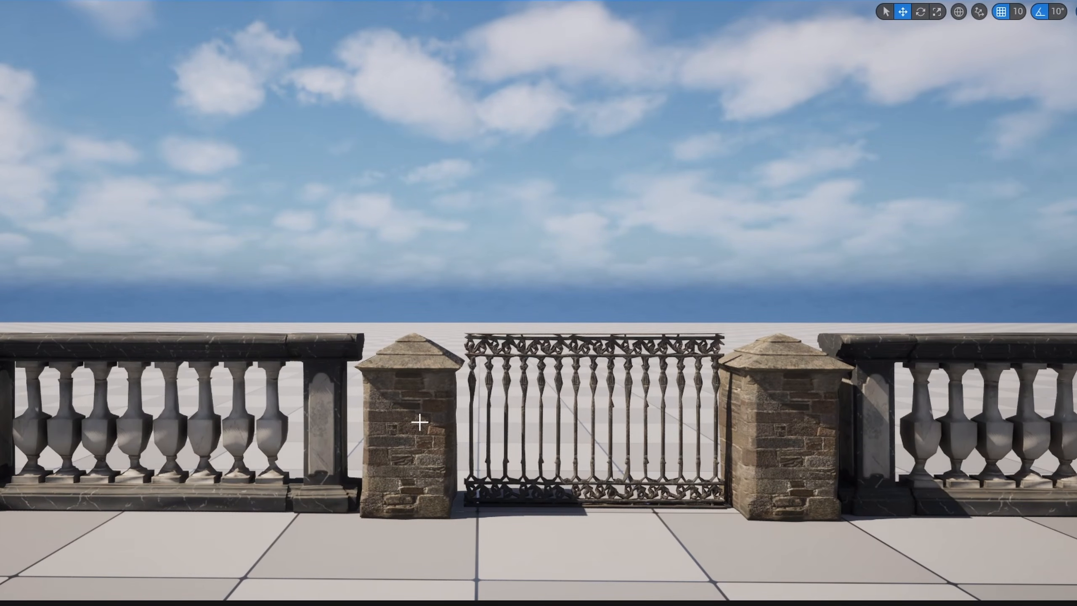
pyautogui.scroll(-5, 776, 431)
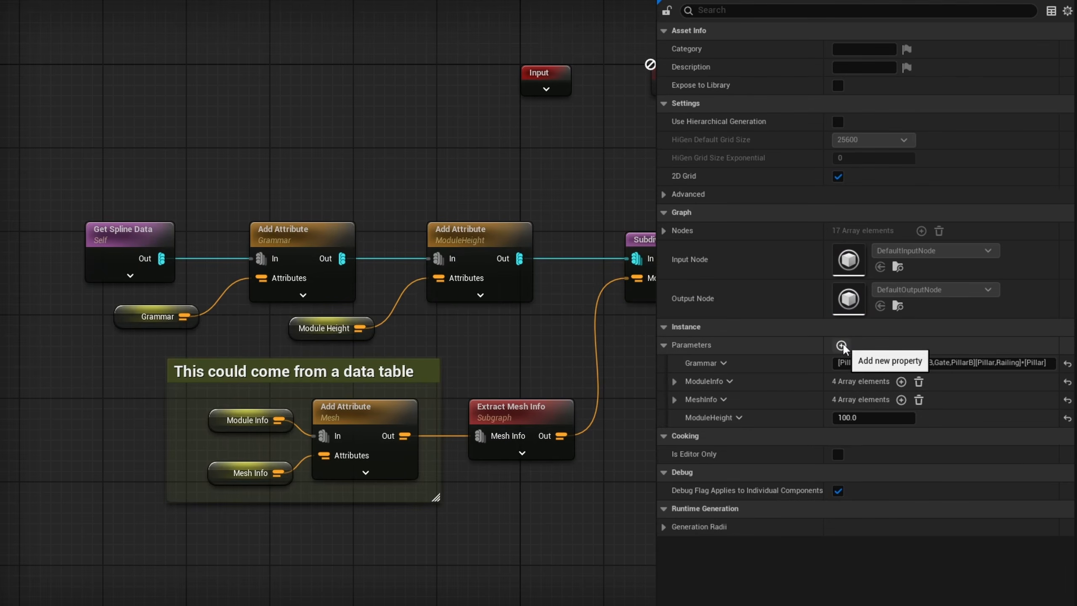
# - Add a new graph parameter named HeightScale and make it a Float array
pyautogui.click(842, 346)
pyautogui.click(722, 436)
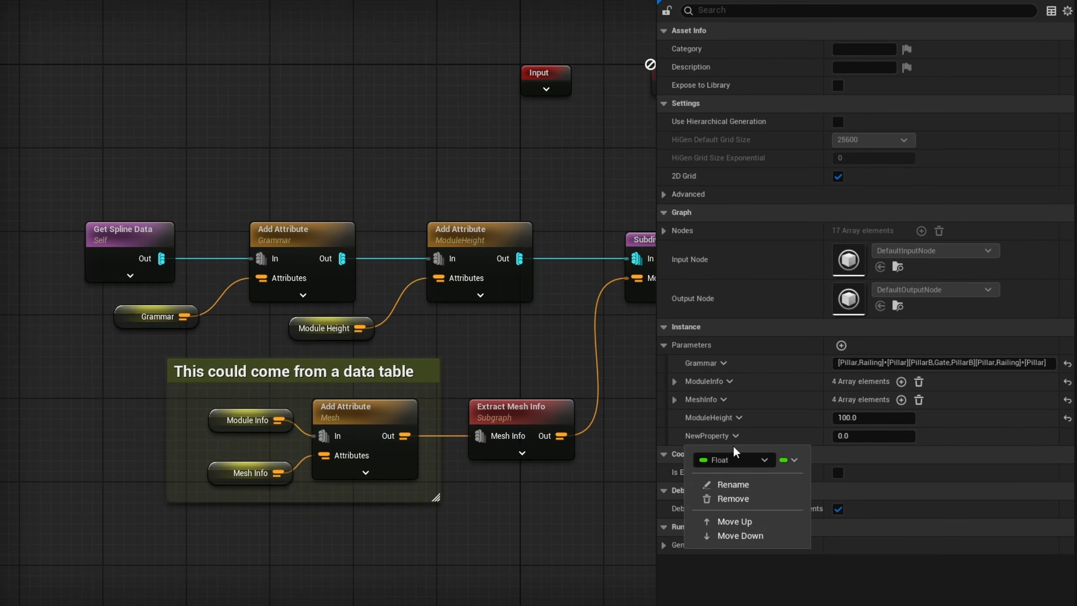
pyautogui.click(747, 484)
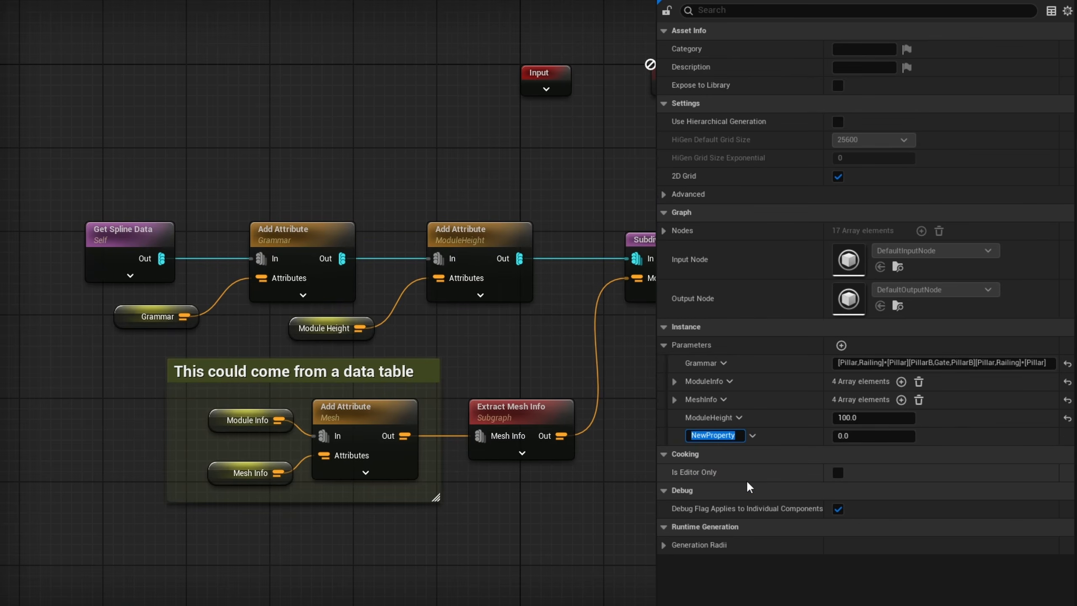
pyautogui.write('HeightScale')
pyautogui.click(733, 436)
pyautogui.click(793, 460)
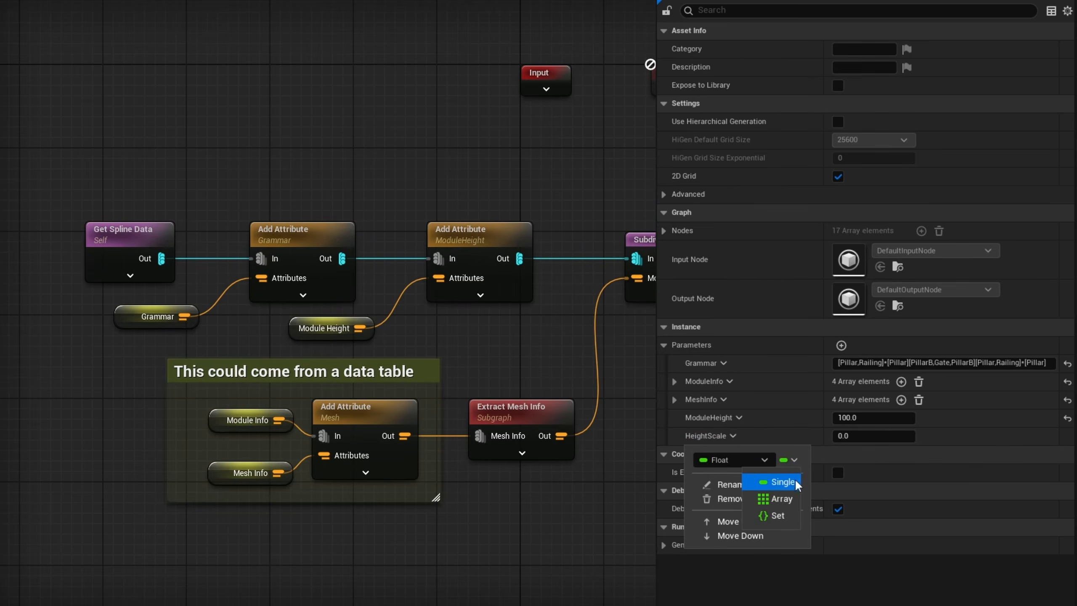
pyautogui.click(779, 498)
# - Add four elements to the HeightScale array, matching the MeshInfo entries, and set each one to 1
pyautogui.click(901, 436)
pyautogui.click(901, 436)
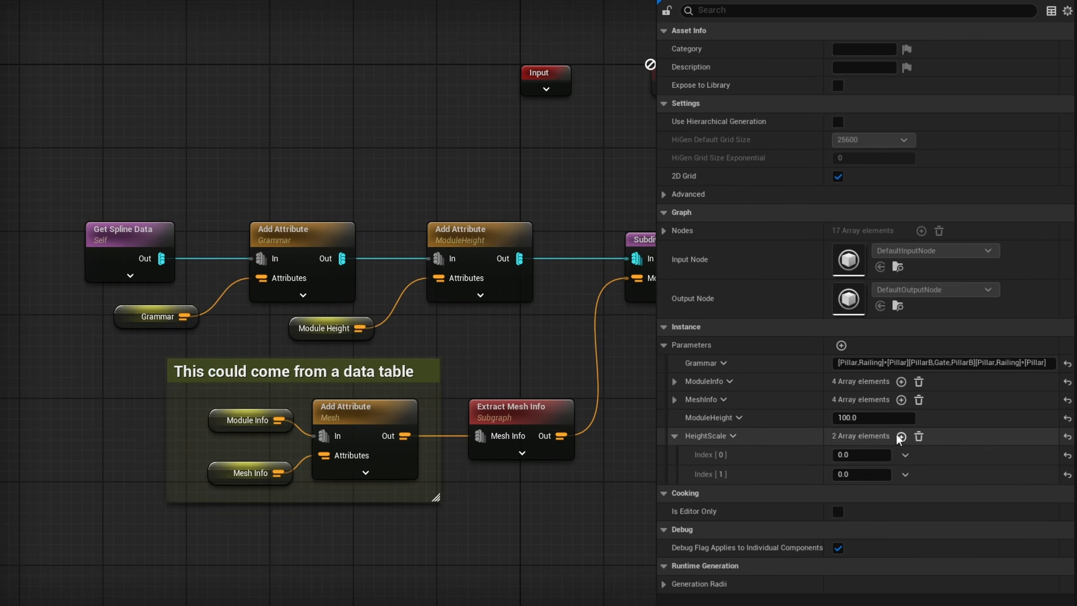
pyautogui.click(901, 436)
pyautogui.click(901, 437)
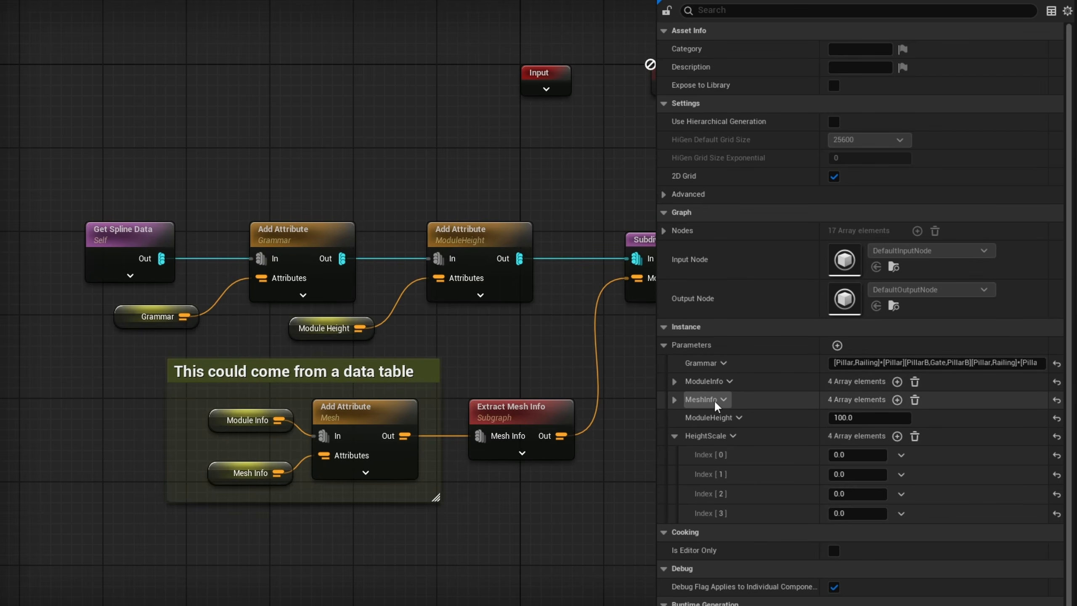
pyautogui.click(842, 455)
pyautogui.write('1')
pyautogui.click(839, 474)
pyautogui.write('1')
pyautogui.click(860, 497)
pyautogui.write('1')
pyautogui.click(852, 513)
pyautogui.write('1')
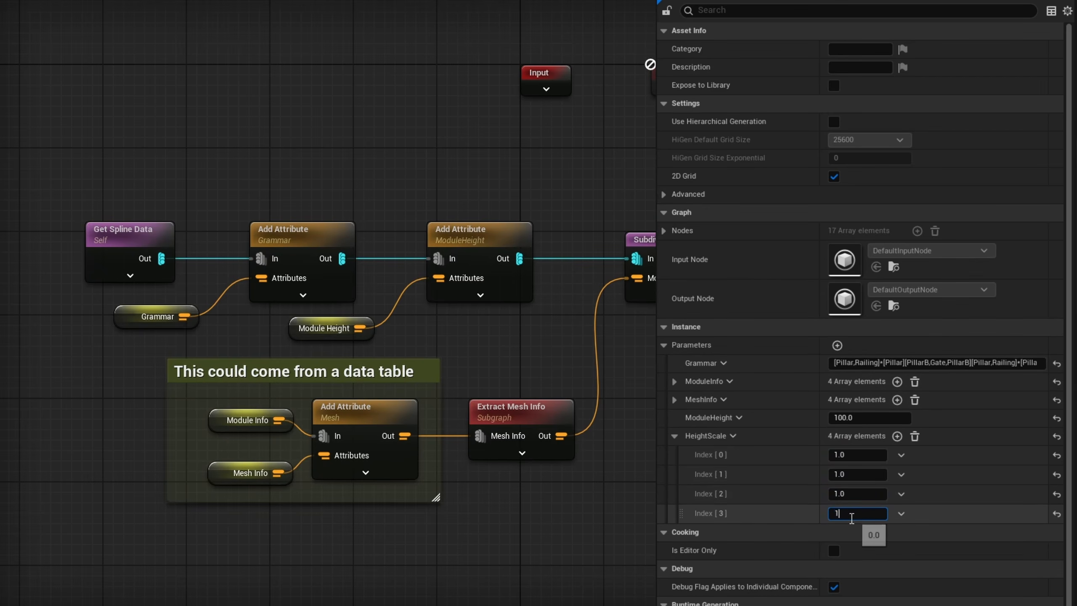
pyautogui.press('Return')
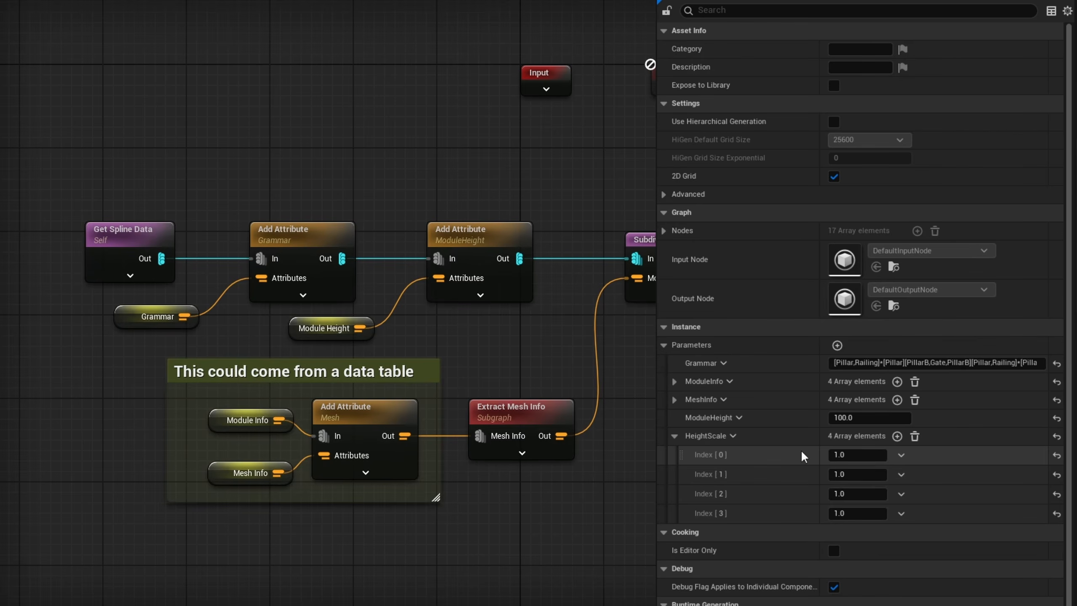
pyautogui.click(675, 400)
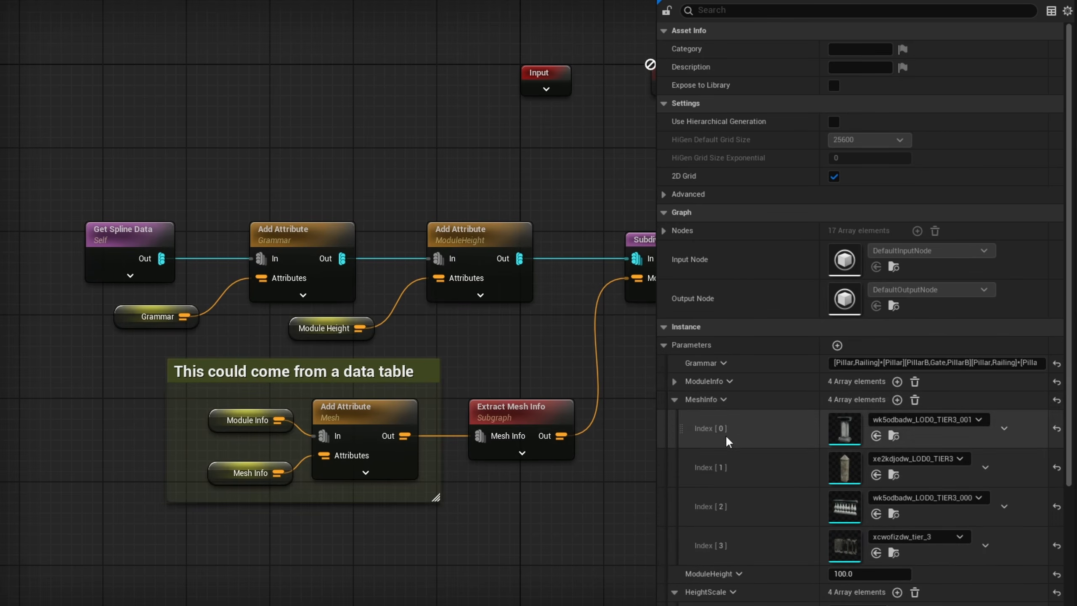
pyautogui.click(675, 400)
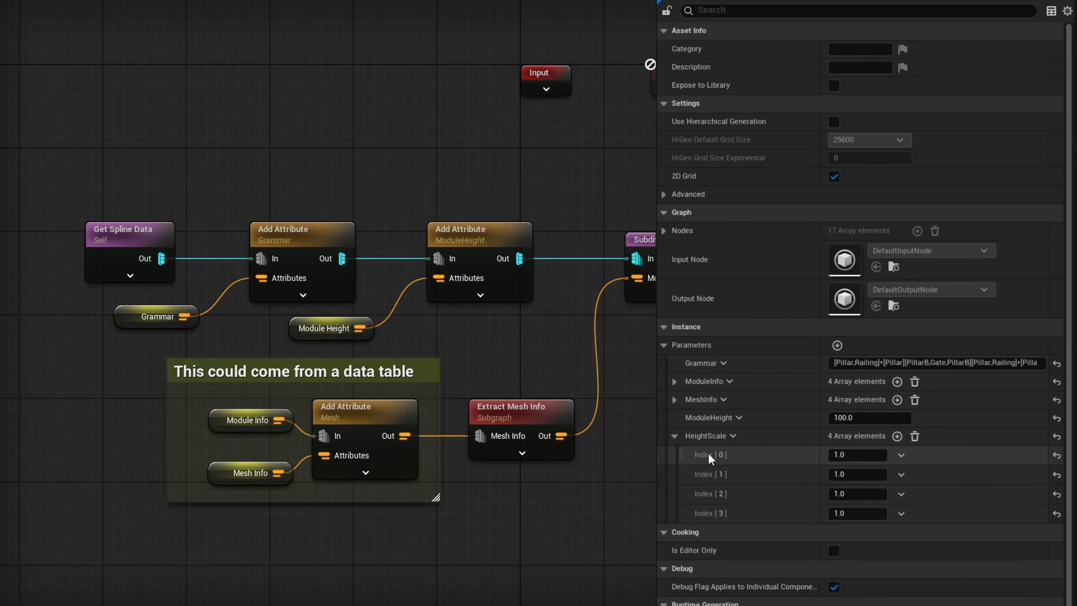
# - Shift the module data nodes and Extract Mesh Info left, and insert an Add Attribute node between Extract Mesh Info and Subdivide Spline's Modules Info
pyautogui.moveTo(631, 508); pyautogui.dragTo(137, 313)
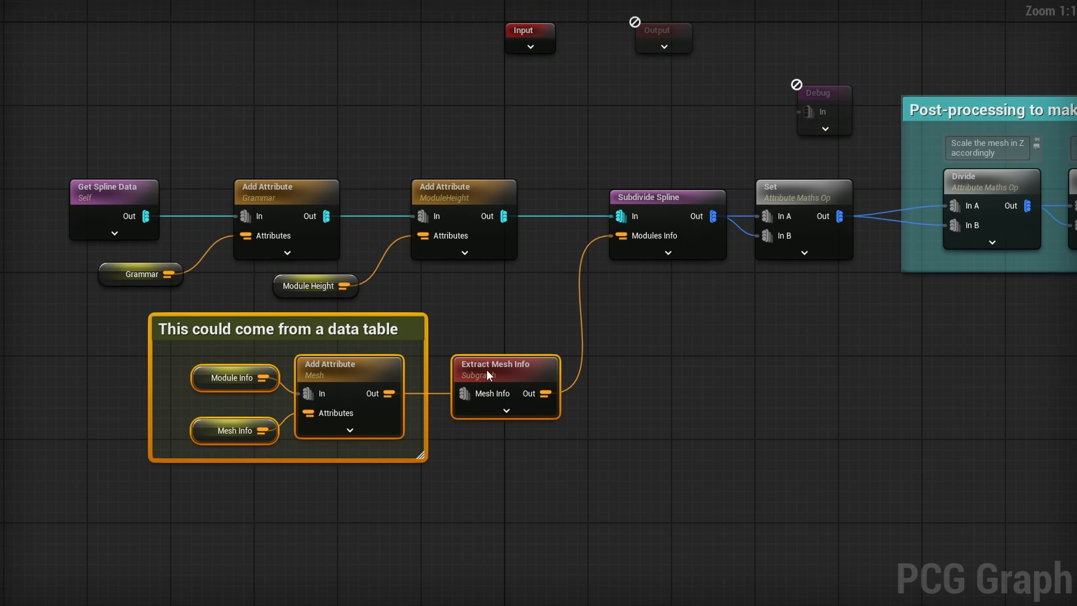
pyautogui.moveTo(486, 368); pyautogui.dragTo(348, 379)
pyautogui.click(425, 382)
pyautogui.moveTo(399, 403); pyautogui.dragTo(466, 399)
pyautogui.write('add attr')
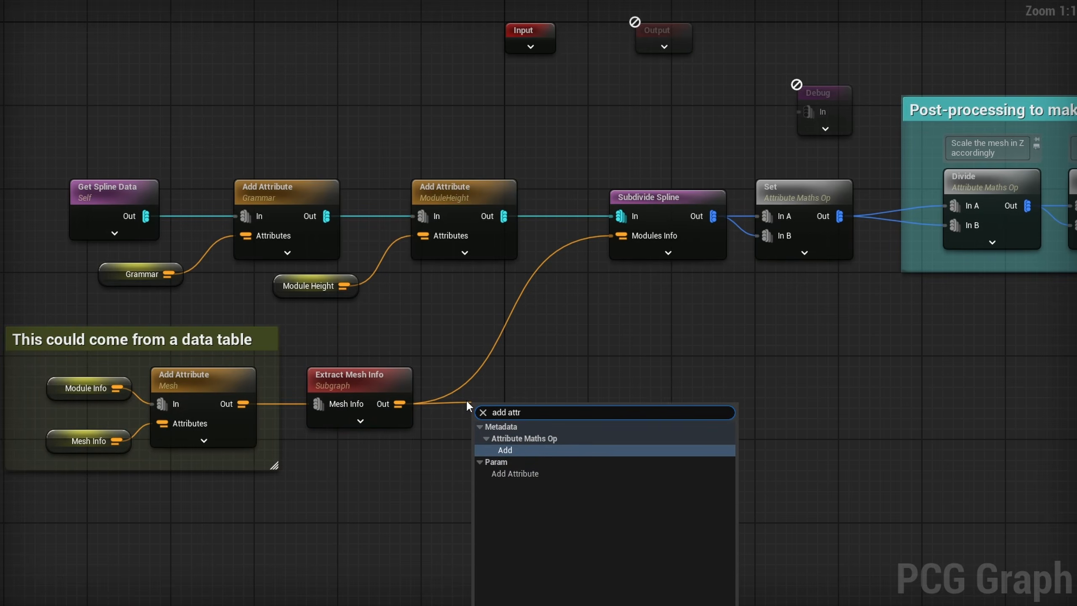
pyautogui.press('Down')
pyautogui.press('Return')
pyautogui.moveTo(564, 440); pyautogui.dragTo(621, 236)
pyautogui.click(531, 274)
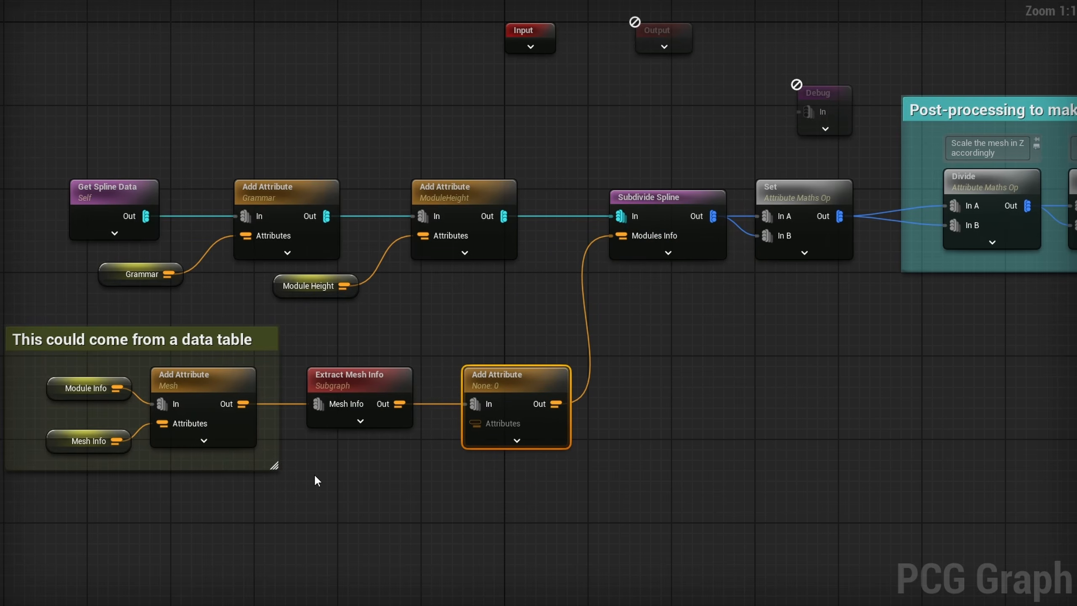
# - Add a Get HeightScale parameter node and connect it to the new Add Attribute node's Attributes input
pyautogui.rightClick(314, 475)
pyautogui.write('get scale')
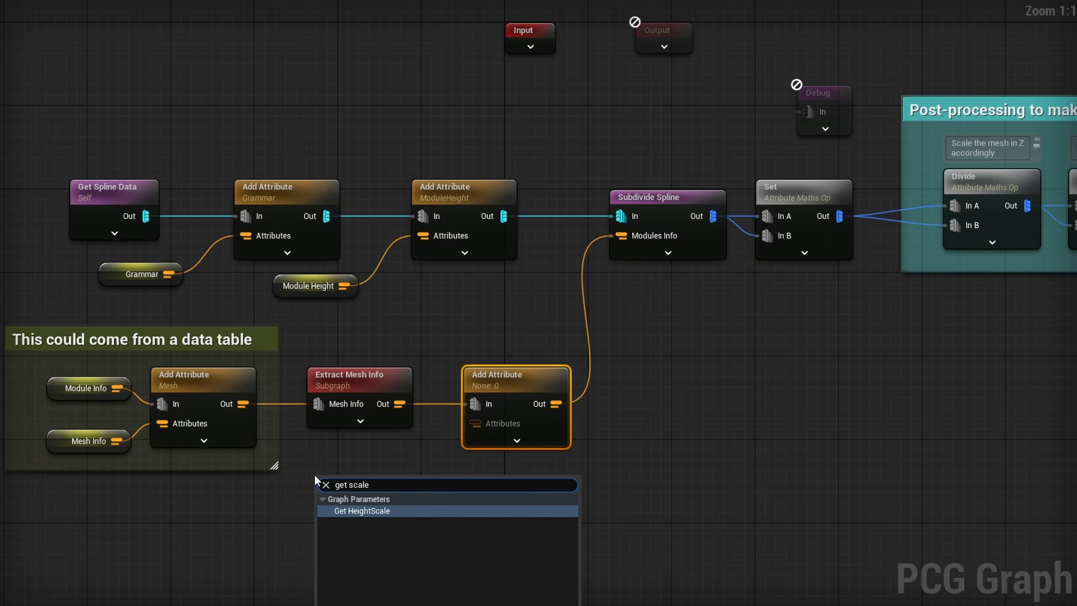
pyautogui.press('Return')
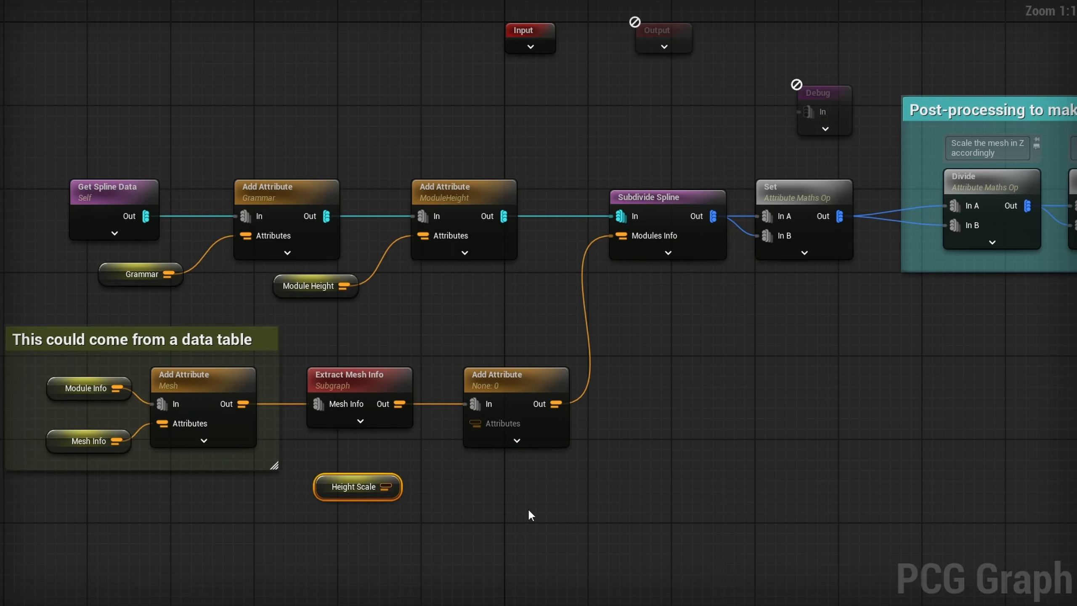
pyautogui.moveTo(386, 487); pyautogui.dragTo(474, 429)
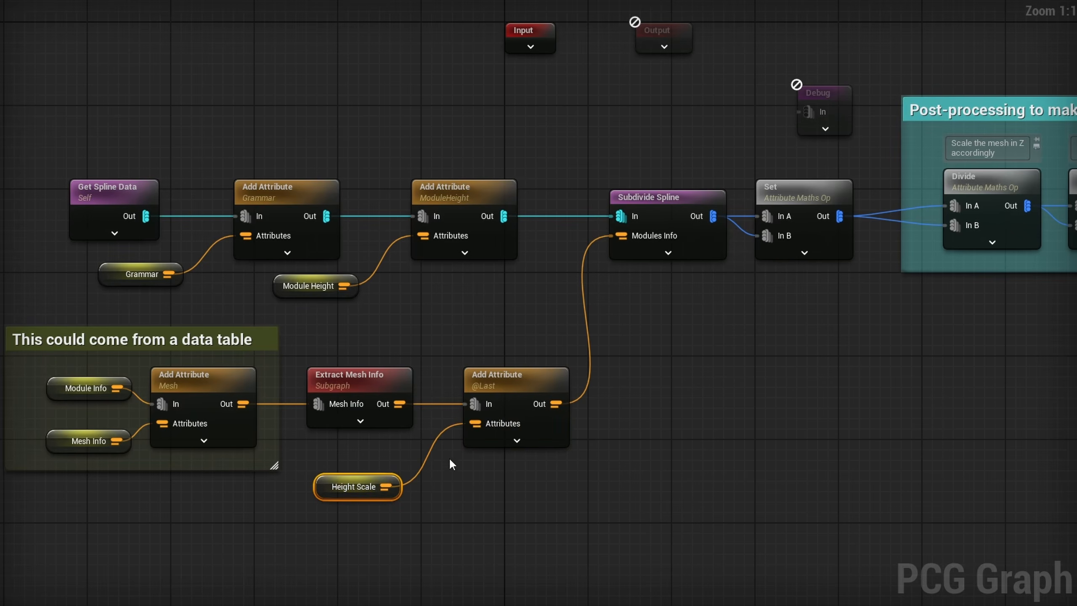
pyautogui.moveTo(352, 487); pyautogui.dragTo(375, 461)
# - Set the Output Target of the Add Attribute node after Extract Mesh Info to HeightScale
pyautogui.click(501, 381)
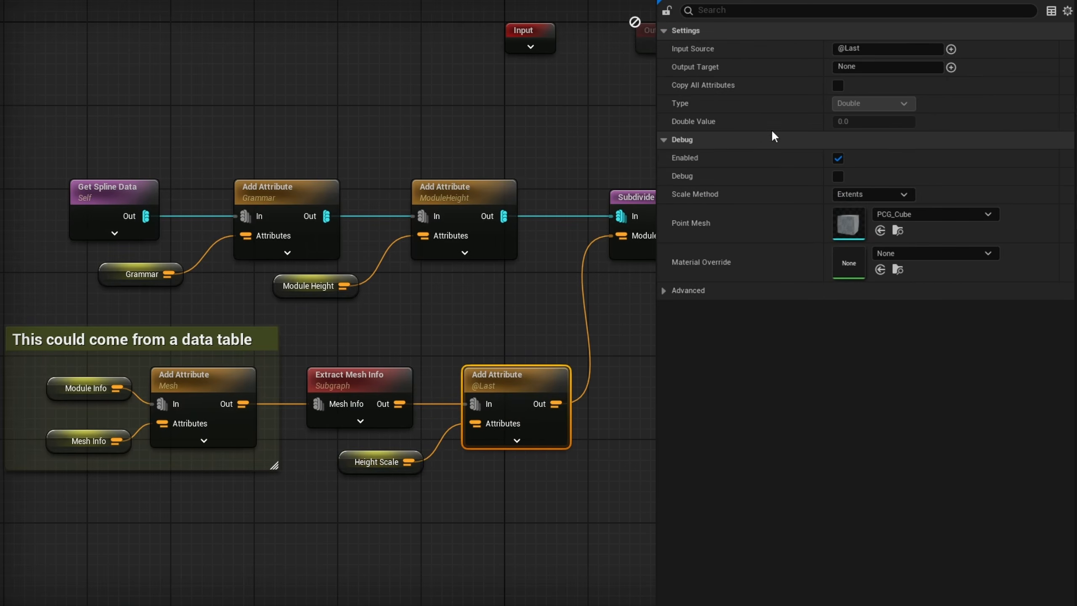
pyautogui.click(865, 67)
pyautogui.write('Heigh')
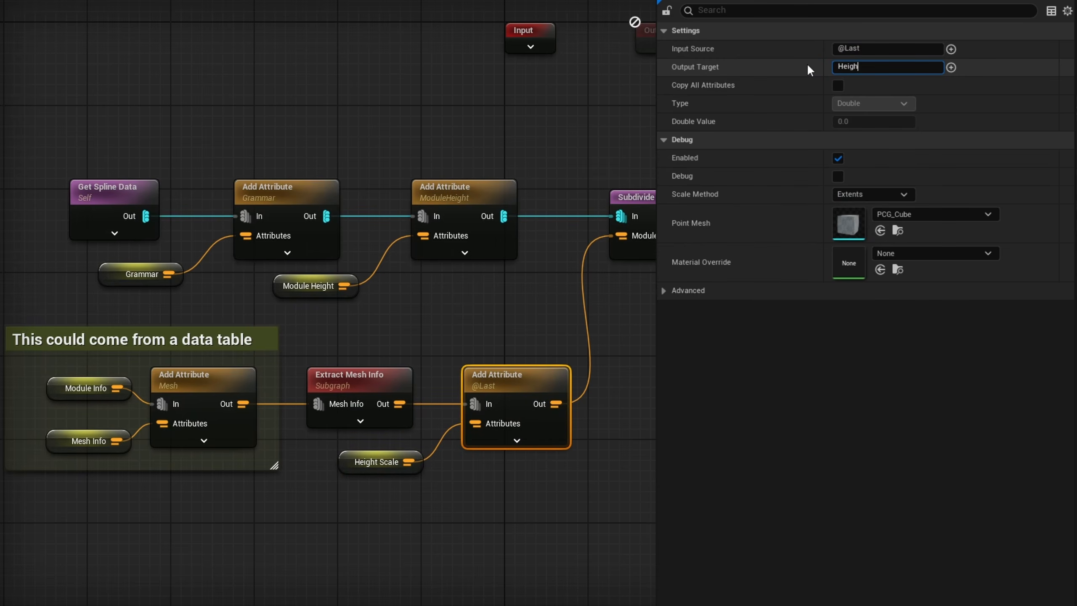
pyautogui.write('tScale')
pyautogui.press('Return')
# - Move the post-processing group and the Static Mesh Spawner further right to free space after the Set node
pyautogui.moveTo(639, 158); pyautogui.dragTo(687, 307)
pyautogui.press('a')
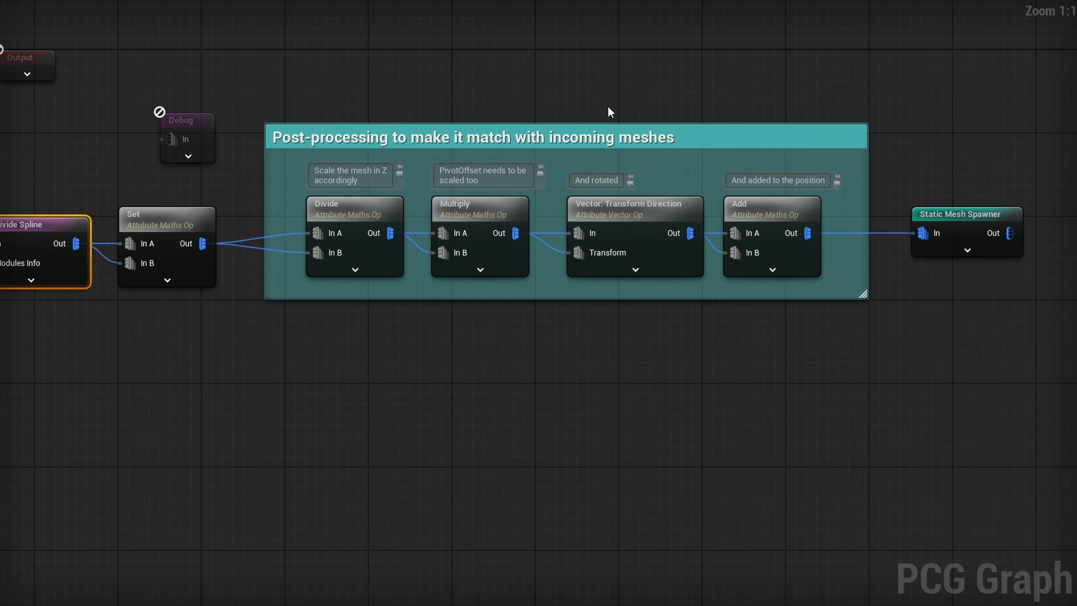
pyautogui.moveTo(850, 361); pyautogui.dragTo(264, 96)
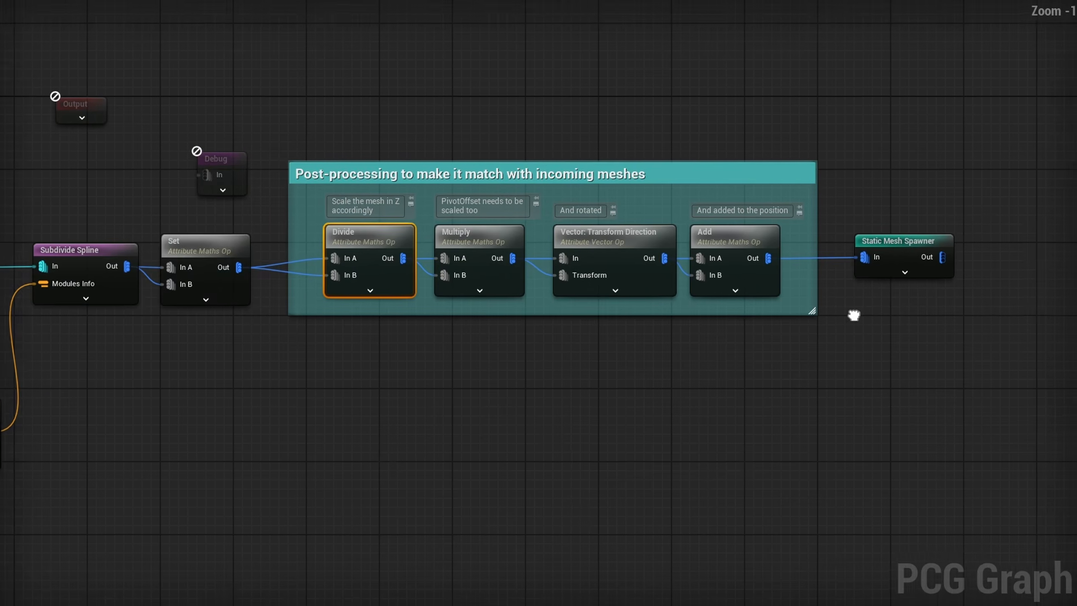
pyautogui.scroll(-2, 854, 315)
pyautogui.moveTo(957, 212); pyautogui.dragTo(460, 335)
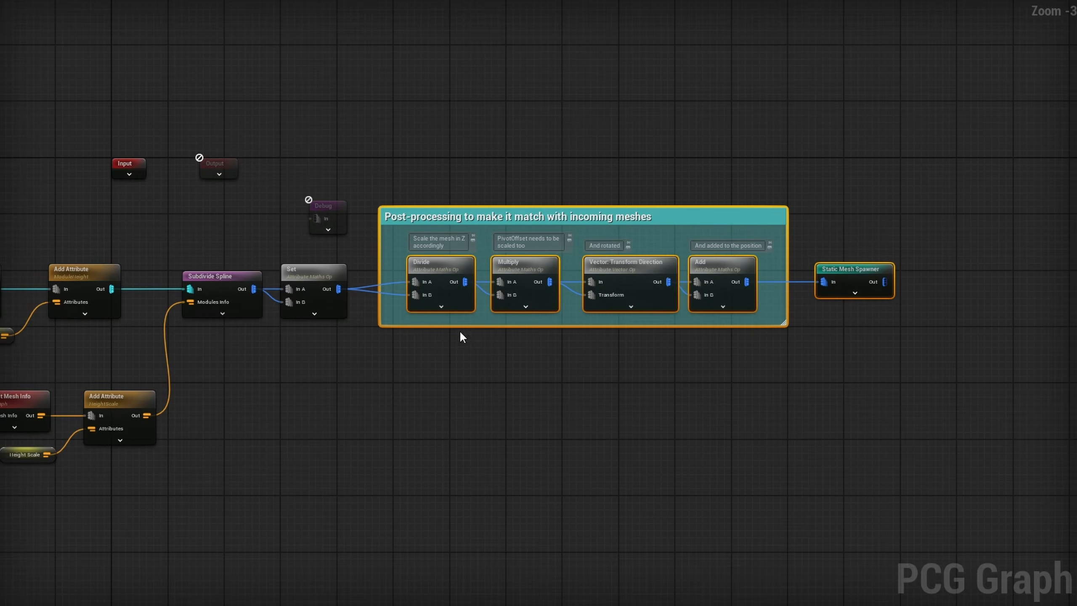
pyautogui.moveTo(591, 219); pyautogui.dragTo(702, 216)
pyautogui.scroll(3, 563, 340)
# - Add a Divide node below the free space and connect the Set node's output to both its In A and In B
pyautogui.rightClick(313, 317)
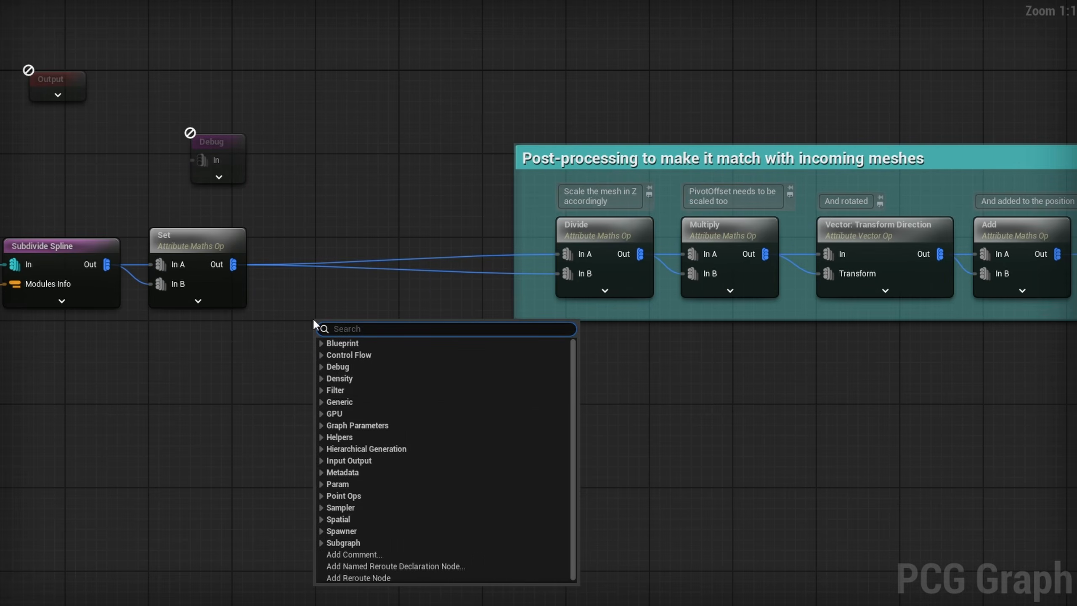
pyautogui.write('divid')
pyautogui.press('Return')
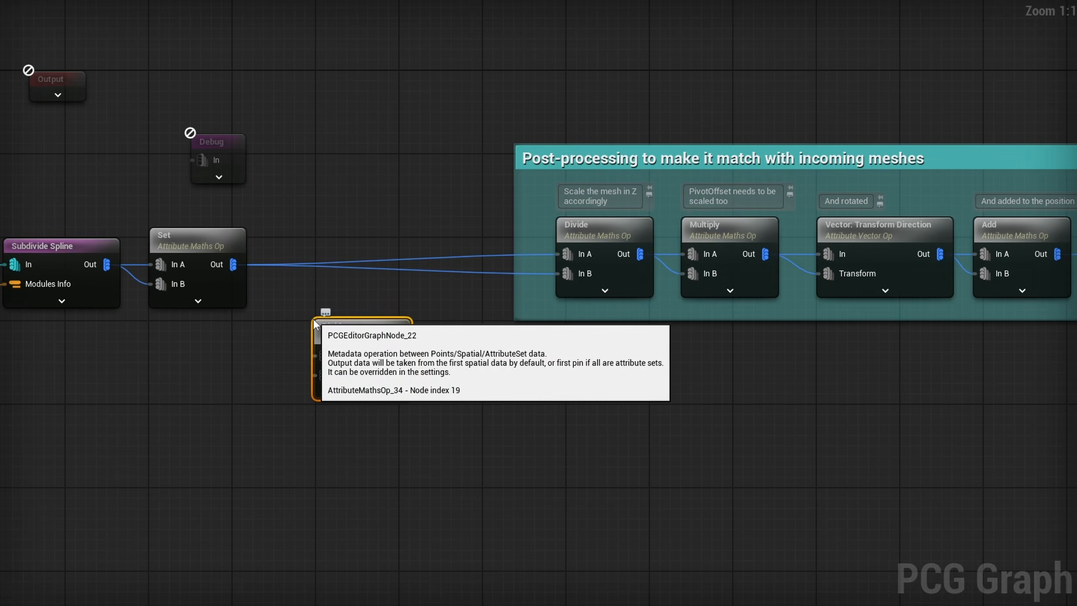
pyautogui.moveTo(375, 335); pyautogui.dragTo(385, 325)
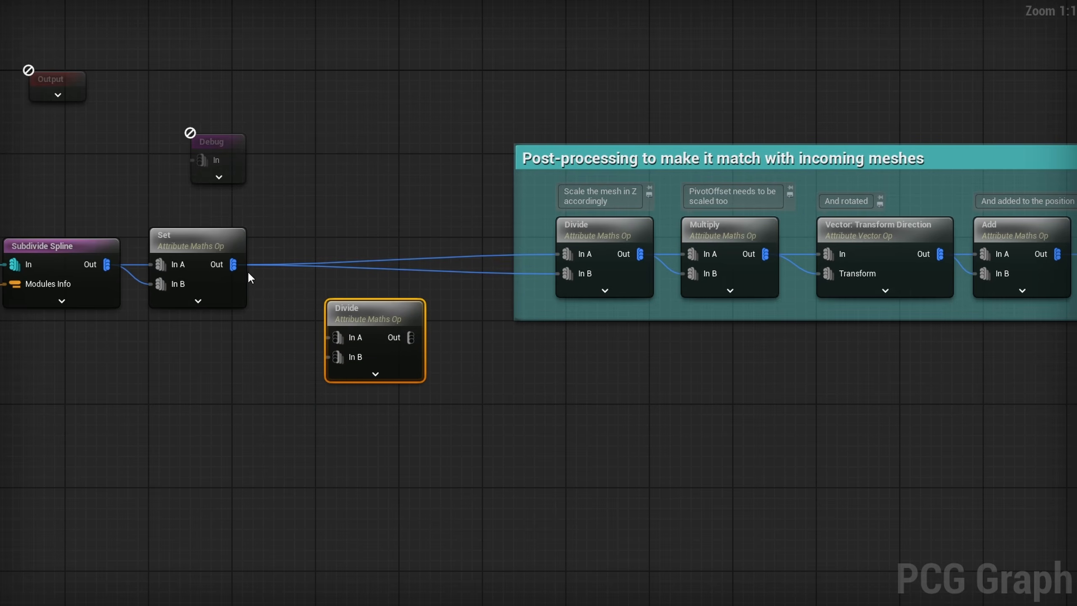
pyautogui.moveTo(233, 264); pyautogui.dragTo(352, 339)
pyautogui.moveTo(233, 265); pyautogui.dragTo(341, 356)
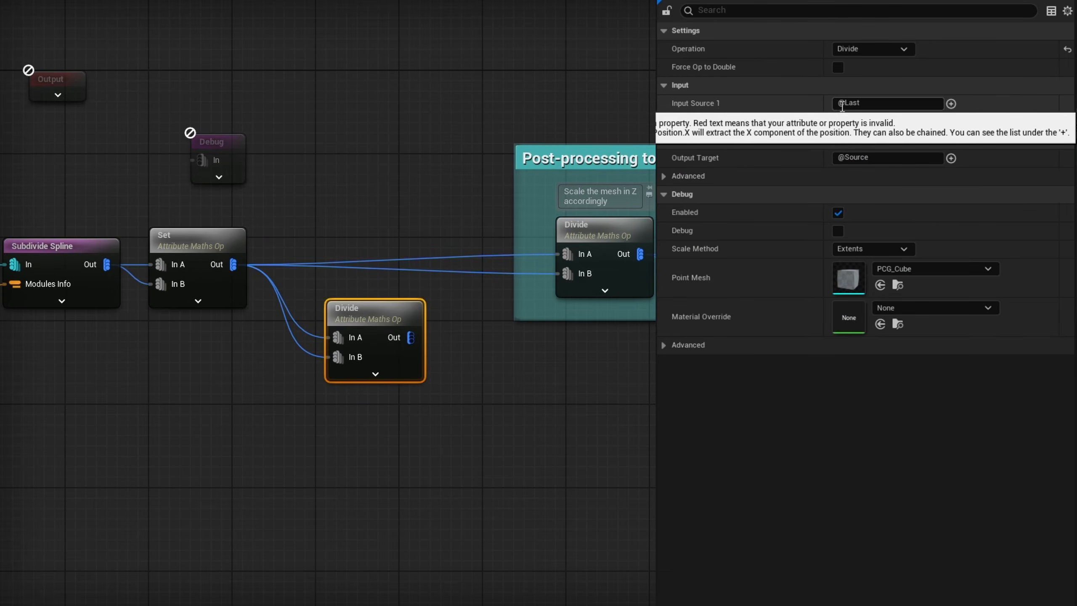
# - Set the new Divide node's Input Source 1 to ExtentsZ and Input Source 2 to HeightScale
pyautogui.click(843, 105)
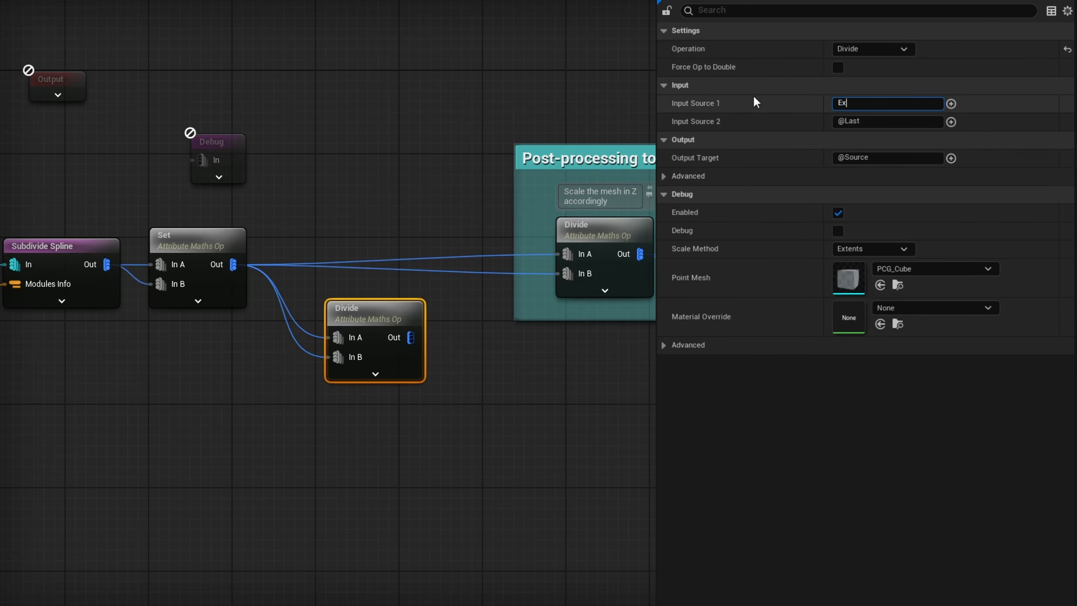
pyautogui.press('Return')
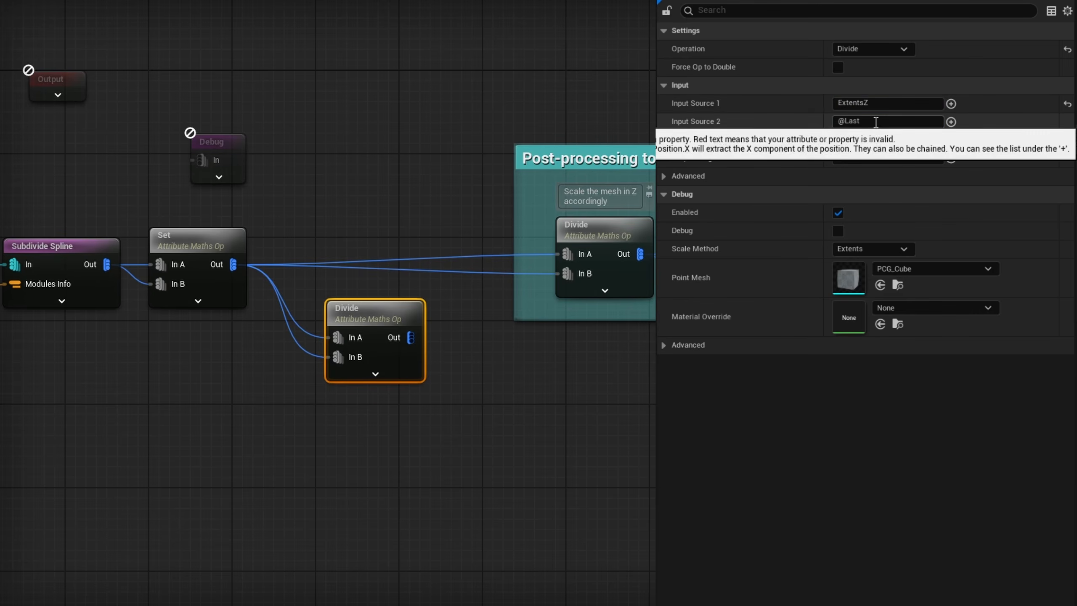
pyautogui.click(824, 122)
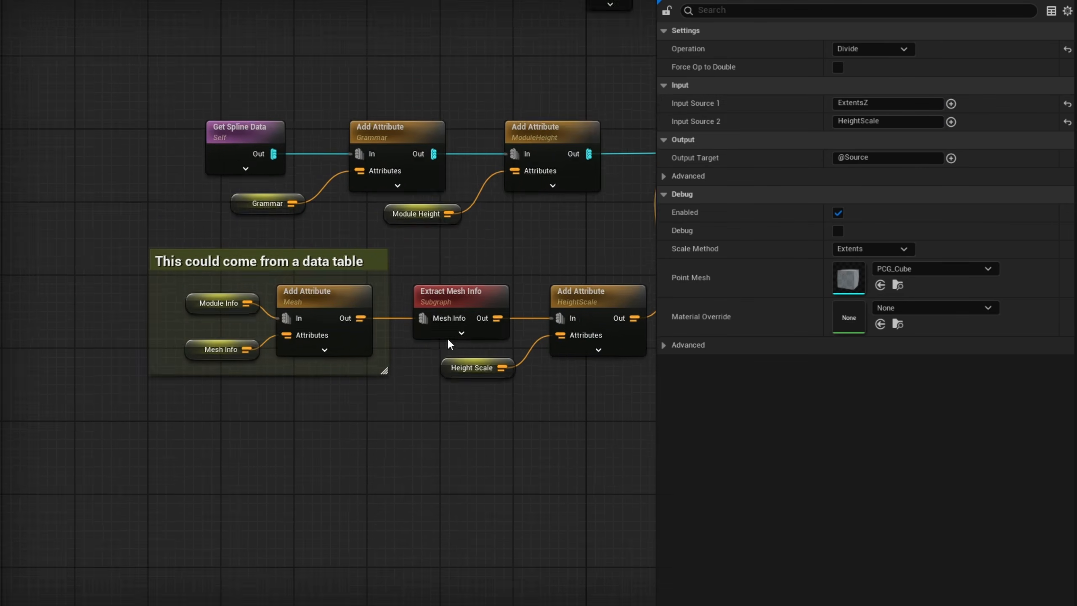
pyautogui.scroll(1, 448, 340)
pyautogui.click(453, 290)
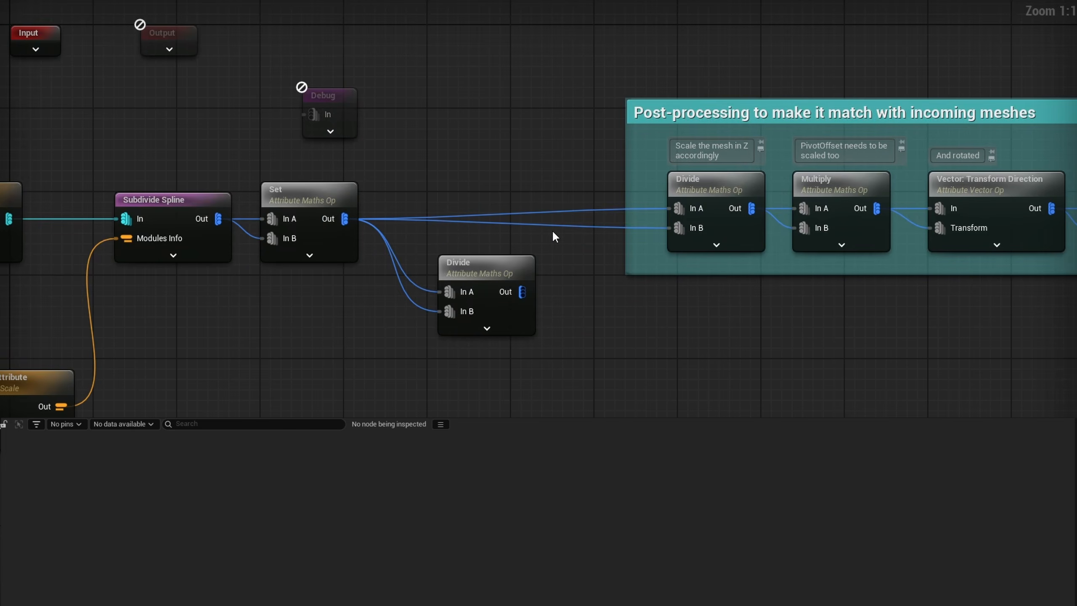
# - Connect the new Divide output to In B of the post-processing Divide, replacing the Set node's link, and check the fence in the level
pyautogui.moveTo(523, 292); pyautogui.dragTo(688, 229)
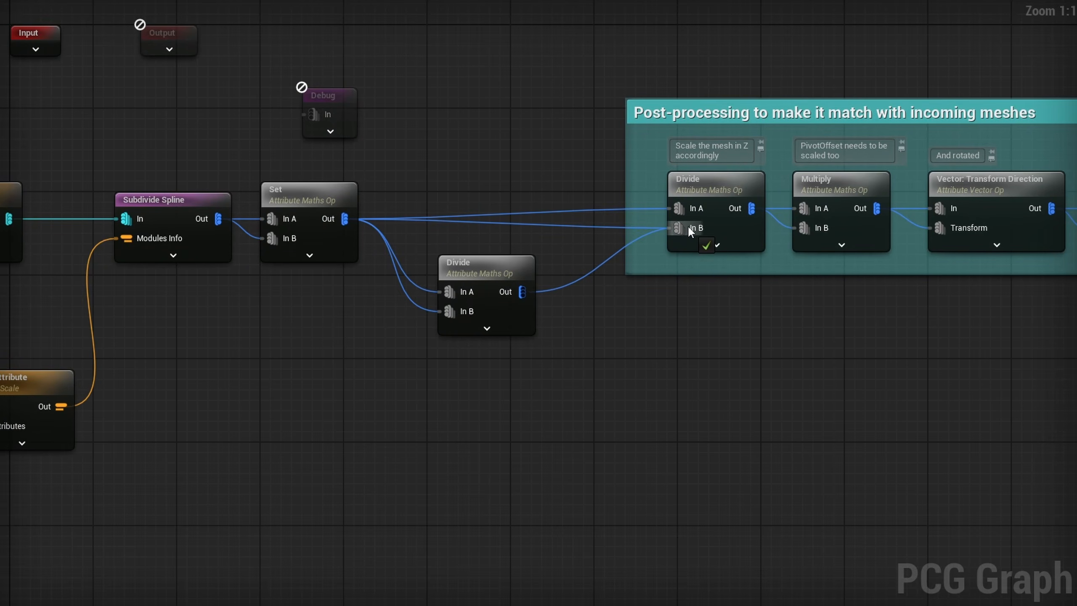
pyautogui.keyDown('alt'); pyautogui.click(563, 226); pyautogui.keyUp('alt')
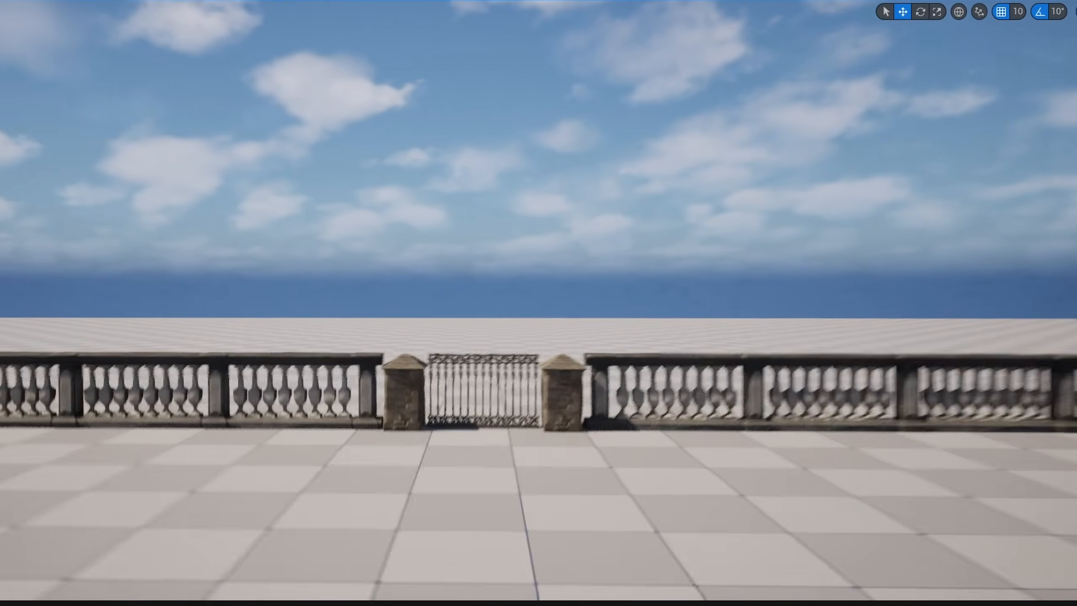
pyautogui.press('w')
pyautogui.press('q')
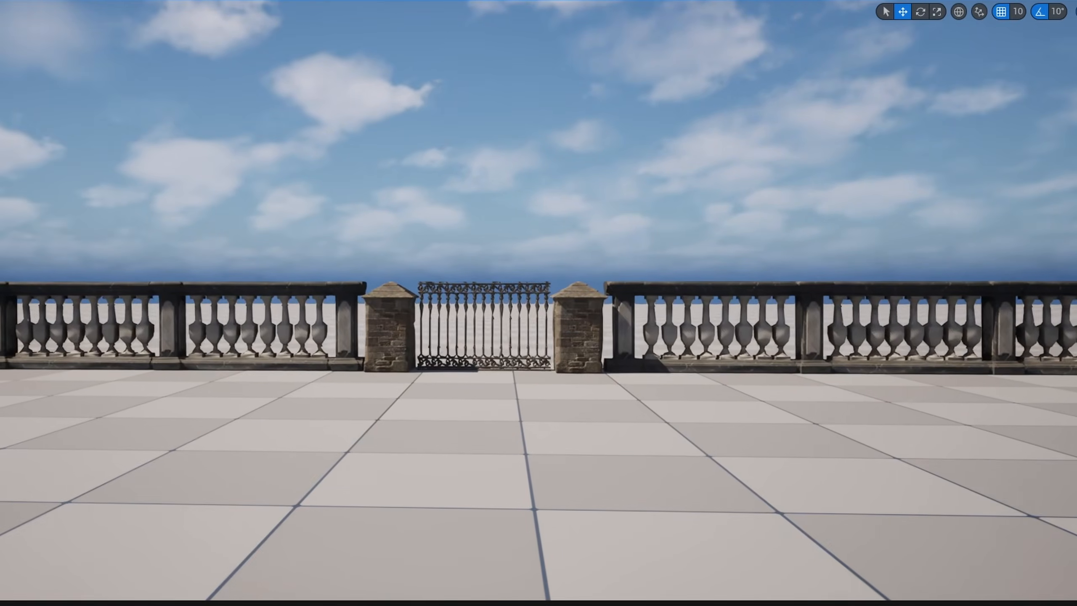
# - Override Height Scale on the fence's PCG component and set its Index [1] to 2.0
pyautogui.press('d')
pyautogui.press('e')
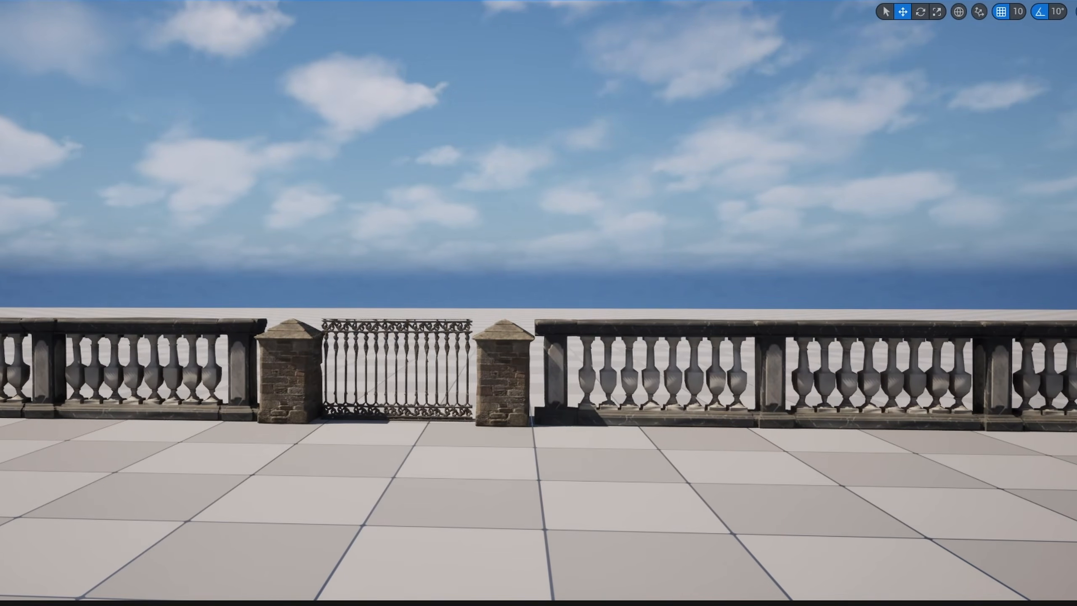
pyautogui.click(763, 525)
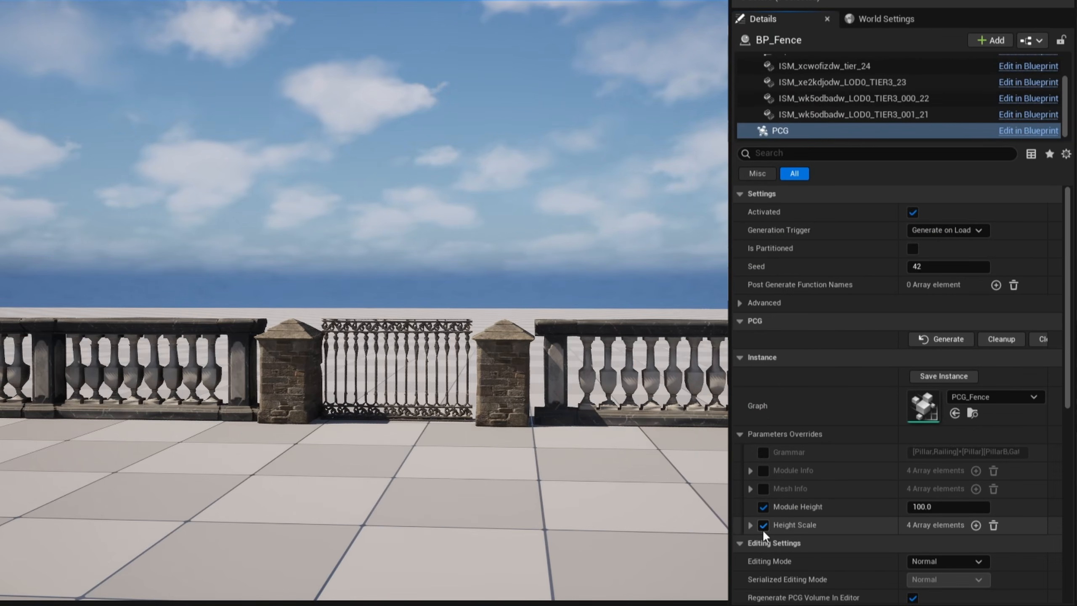
pyautogui.click(750, 524)
pyautogui.scroll(-3, 749, 524)
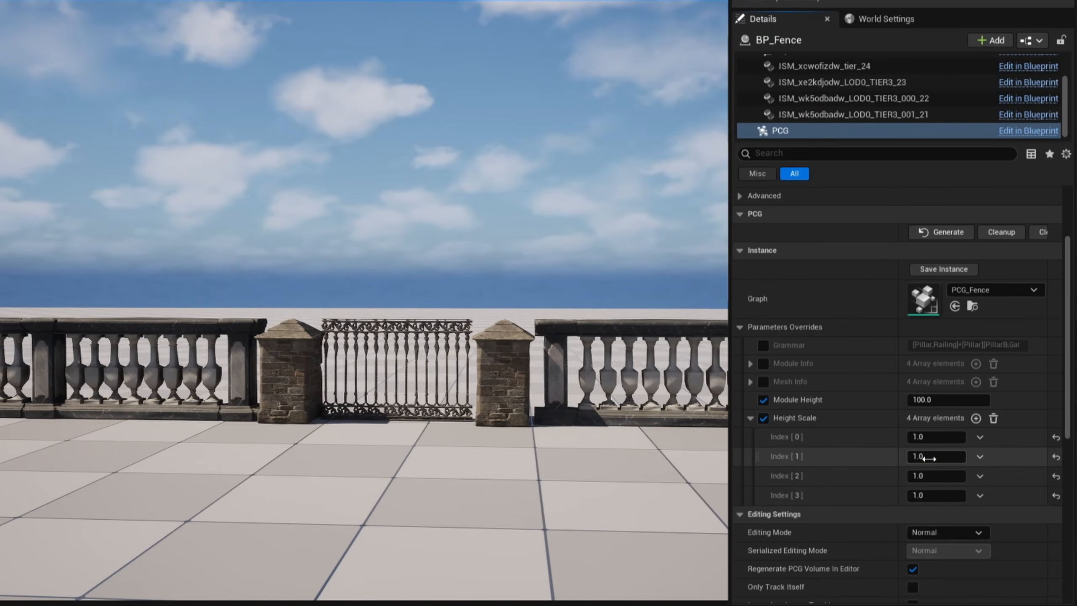
pyautogui.click(926, 458)
pyautogui.write('2')
pyautogui.press('Return')
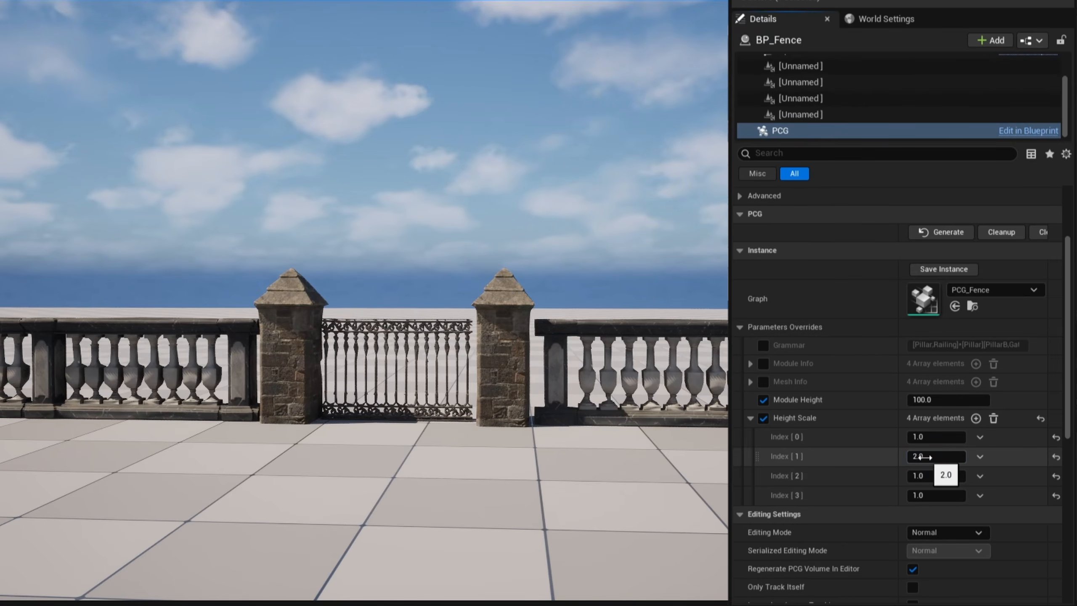
# - Set Height Scale Index [1] to 3.0 and inspect the gate pillars from above and below the floor
pyautogui.click(925, 457)
pyautogui.write('3')
pyautogui.press('Return')
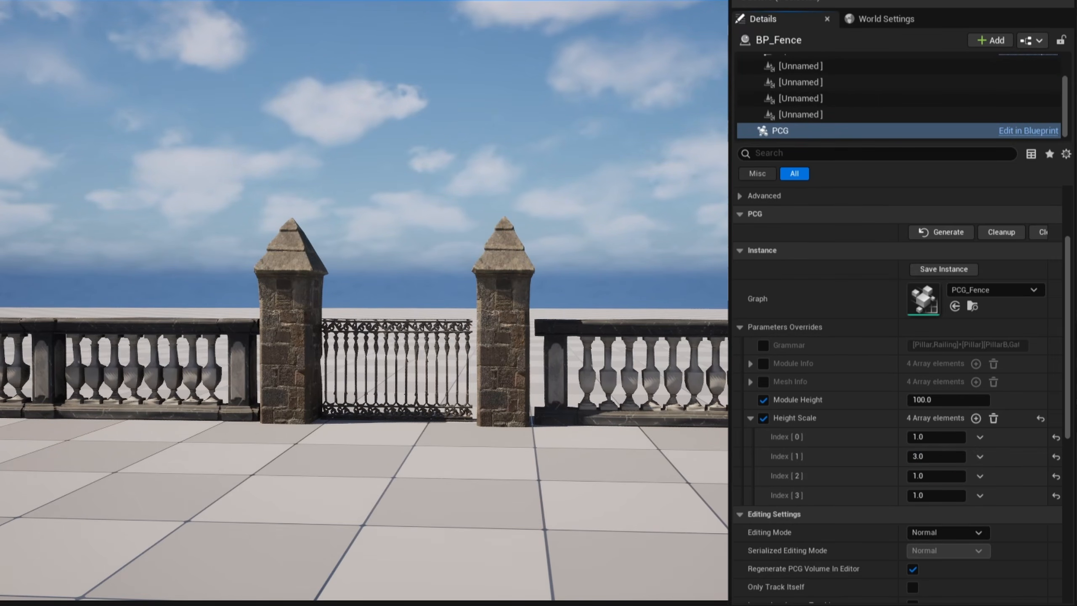
pyautogui.moveTo(365, 303); pyautogui.dragTo(324, 265, button='right')
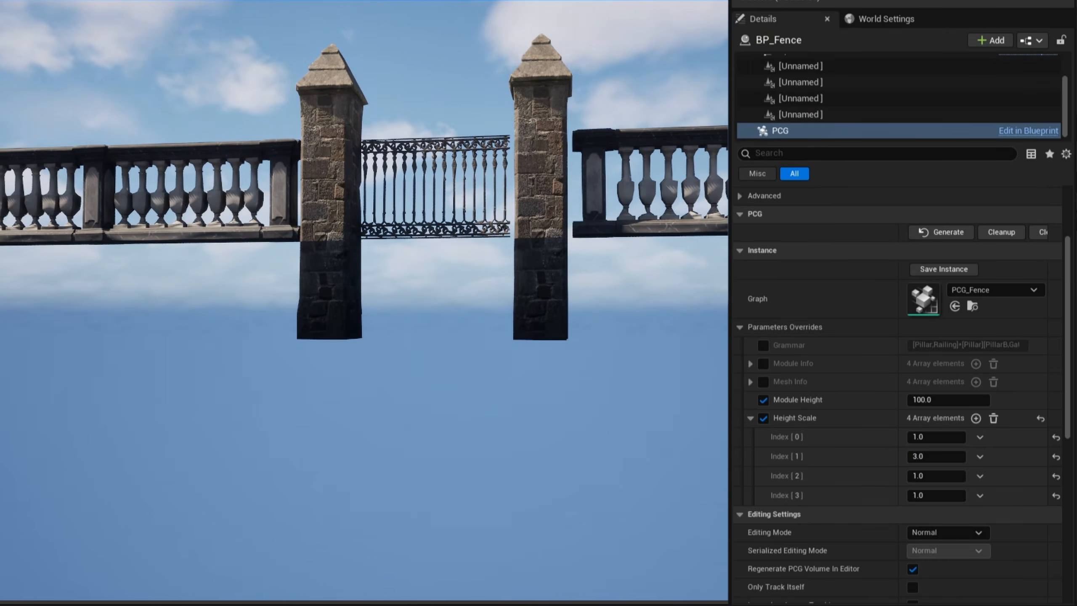
pyautogui.moveTo(365, 303); pyautogui.dragTo(332, 312, button='right')
pyautogui.press('e')
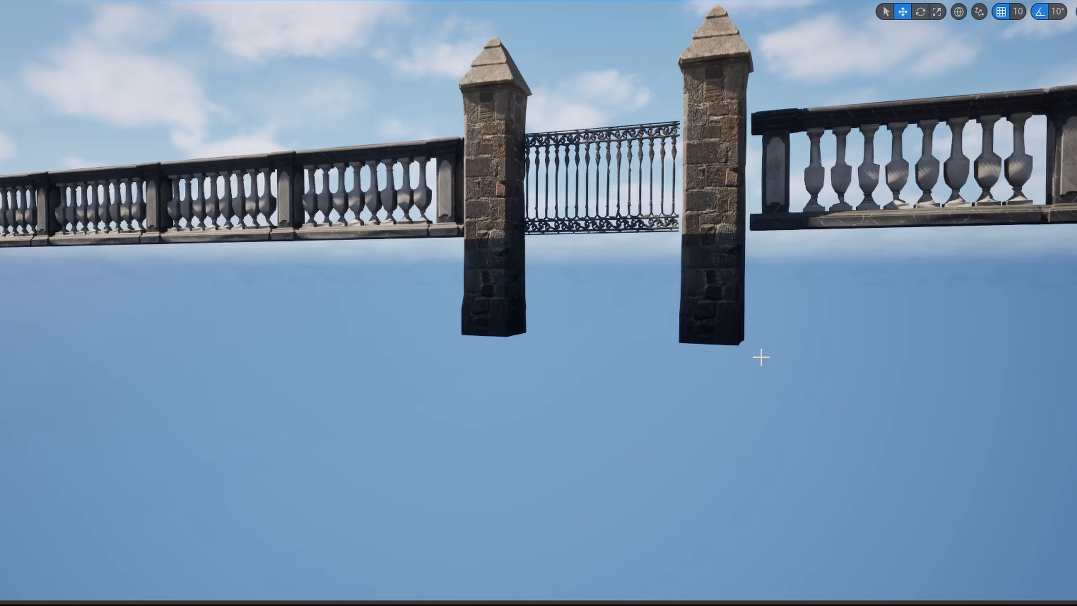
pyautogui.press('e')
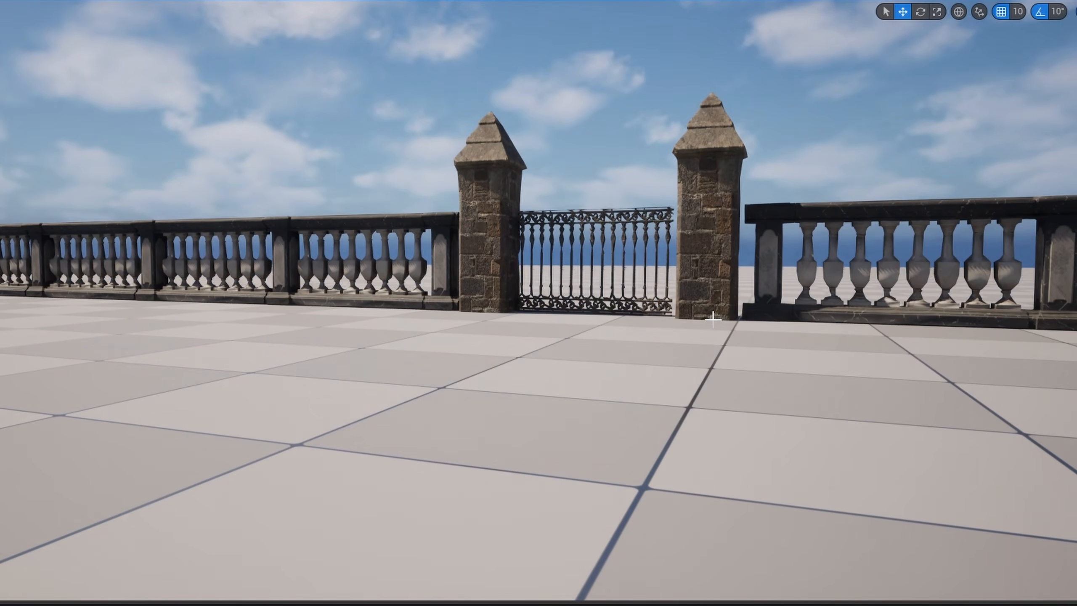
pyautogui.press('q')
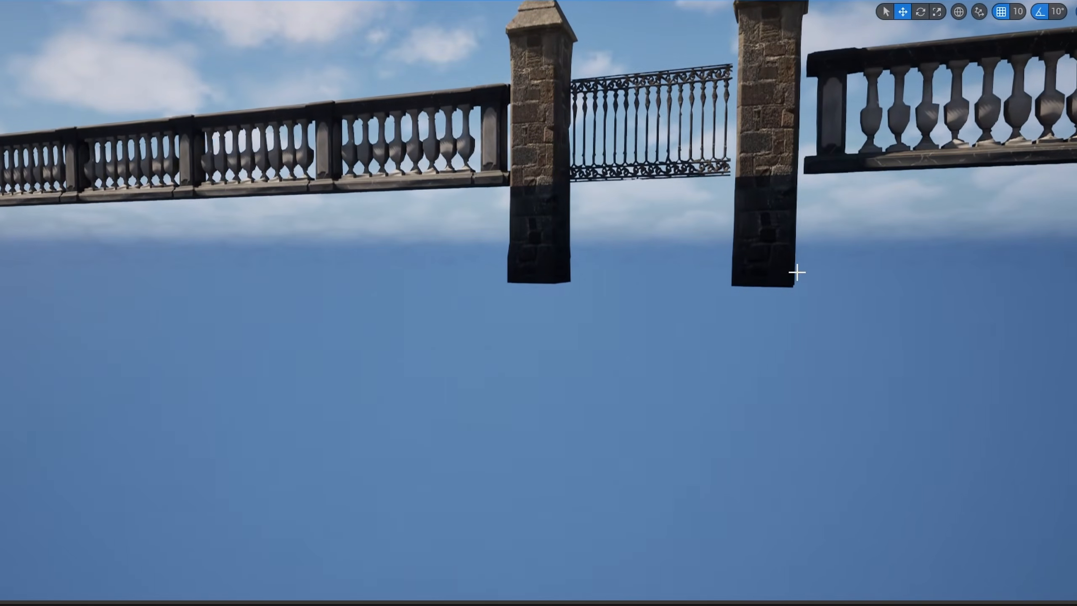
pyautogui.press('e')
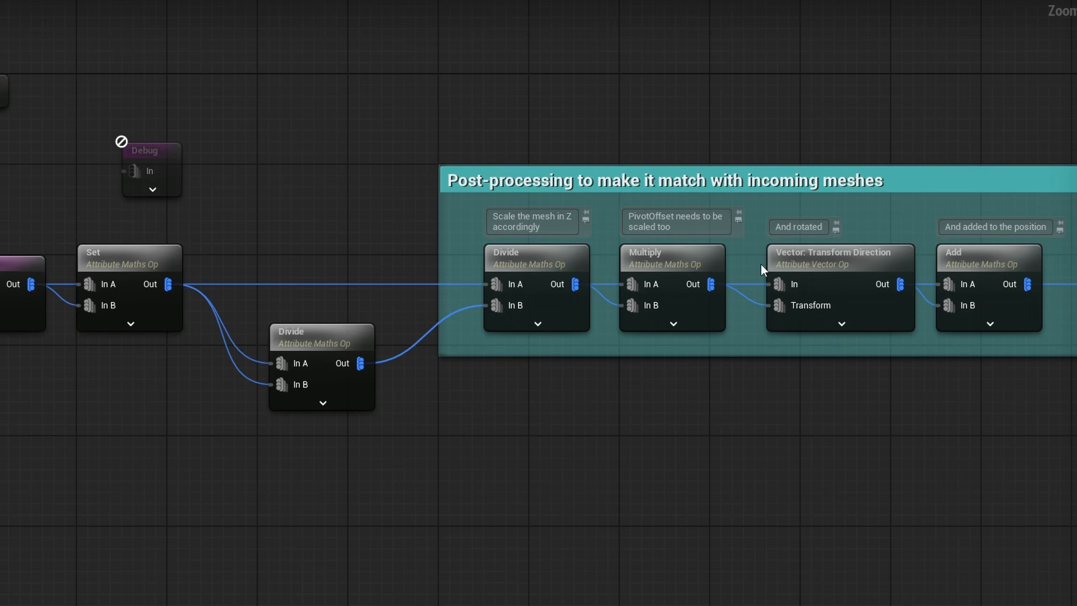
# - Move the Static Mesh Spawner further right and insert a new Add node between the post-processing Add and the spawner
pyautogui.moveTo(802, 251); pyautogui.dragTo(365, 276, button='right')
pyautogui.moveTo(759, 414); pyautogui.dragTo(281, 415, button='right')
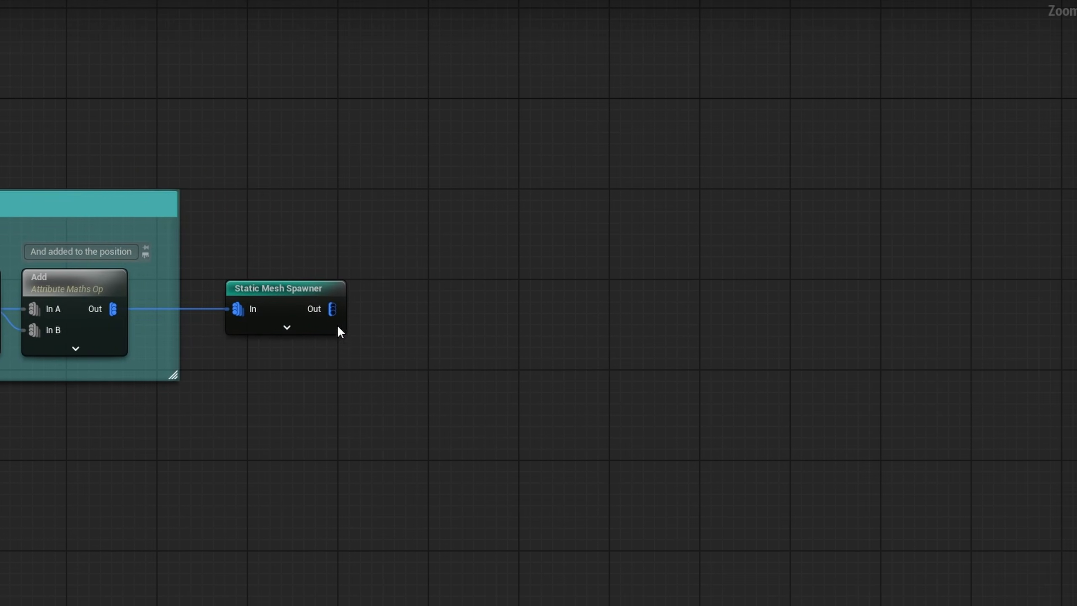
pyautogui.moveTo(264, 297); pyautogui.dragTo(910, 300)
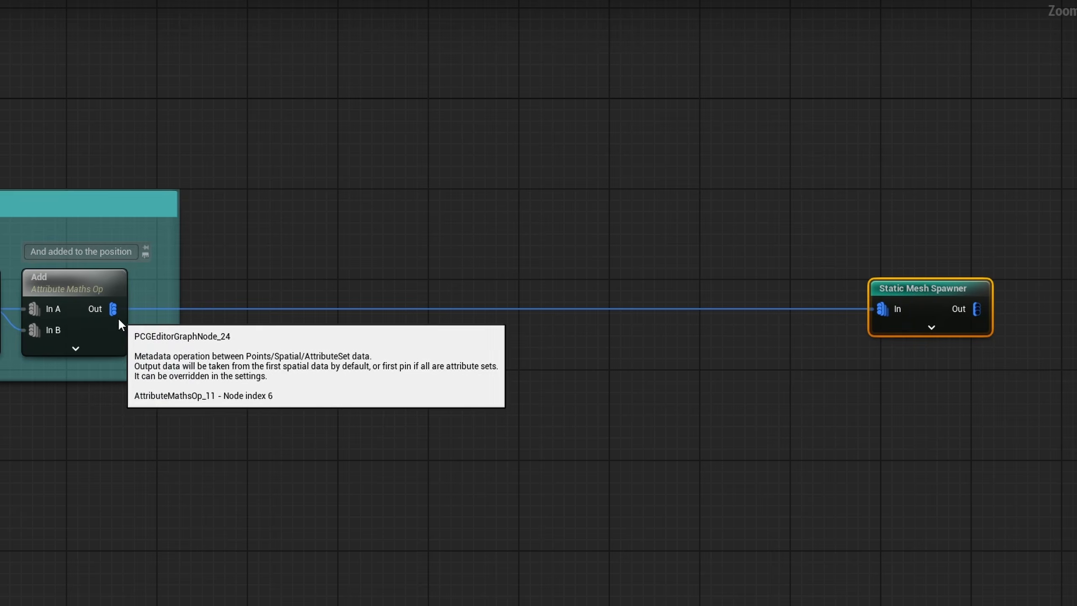
pyautogui.moveTo(109, 306); pyautogui.dragTo(619, 357)
pyautogui.write('add')
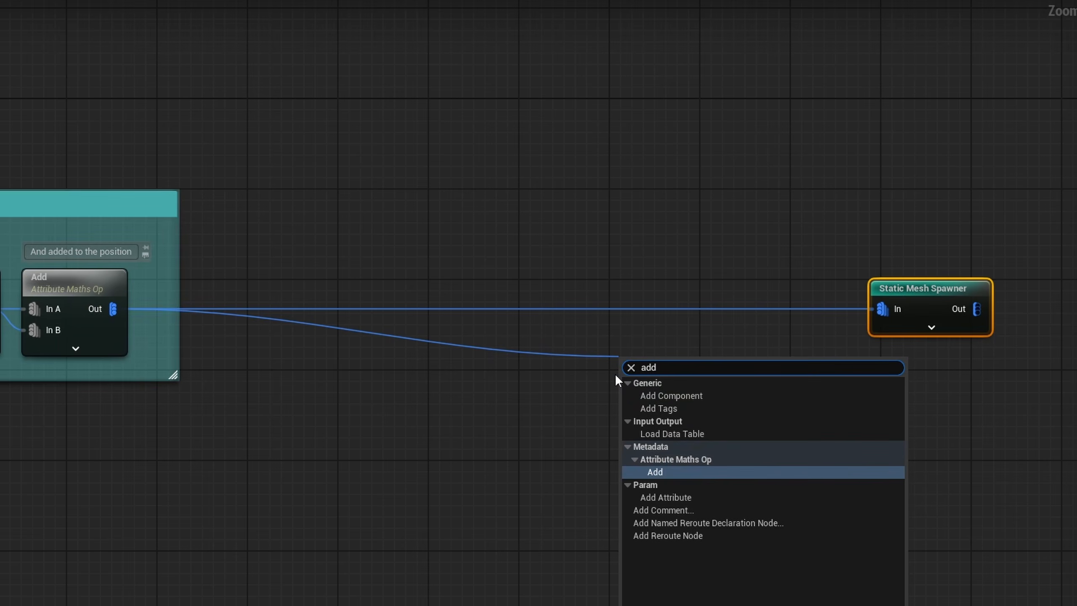
pyautogui.press('Return')
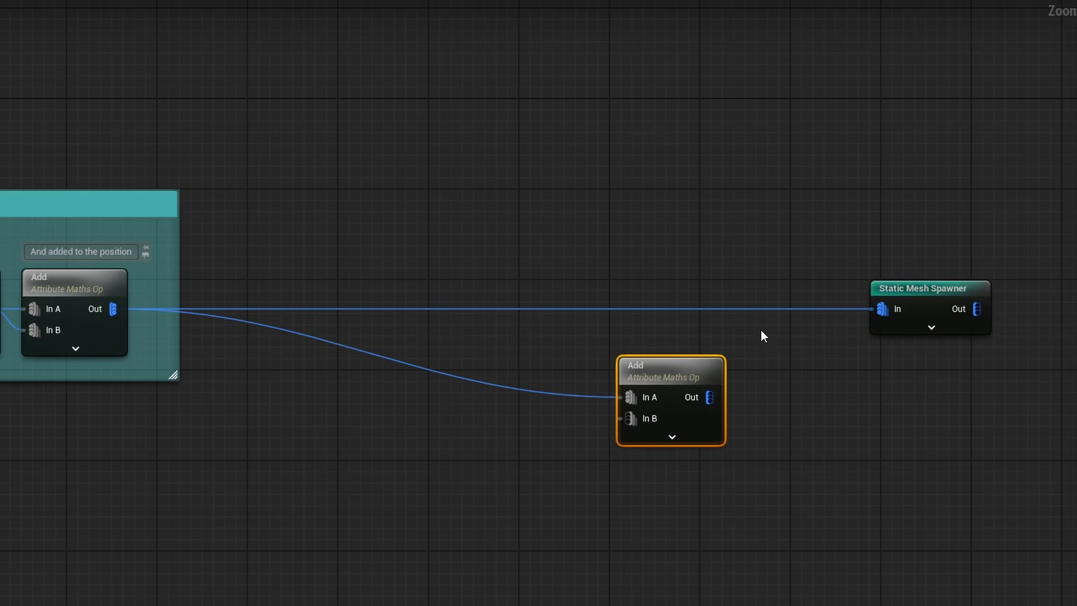
pyautogui.moveTo(717, 371); pyautogui.dragTo(769, 290)
pyautogui.moveTo(705, 306); pyautogui.dragTo(706, 307)
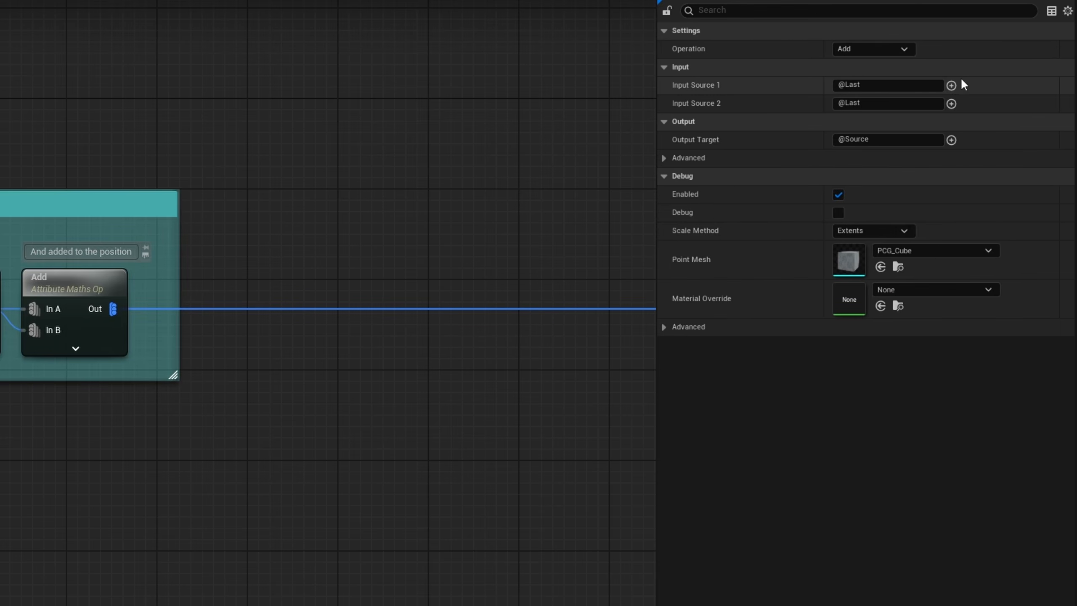
# - Set the new Add node's Input Source 1 to $Position.Z
pyautogui.click(951, 86)
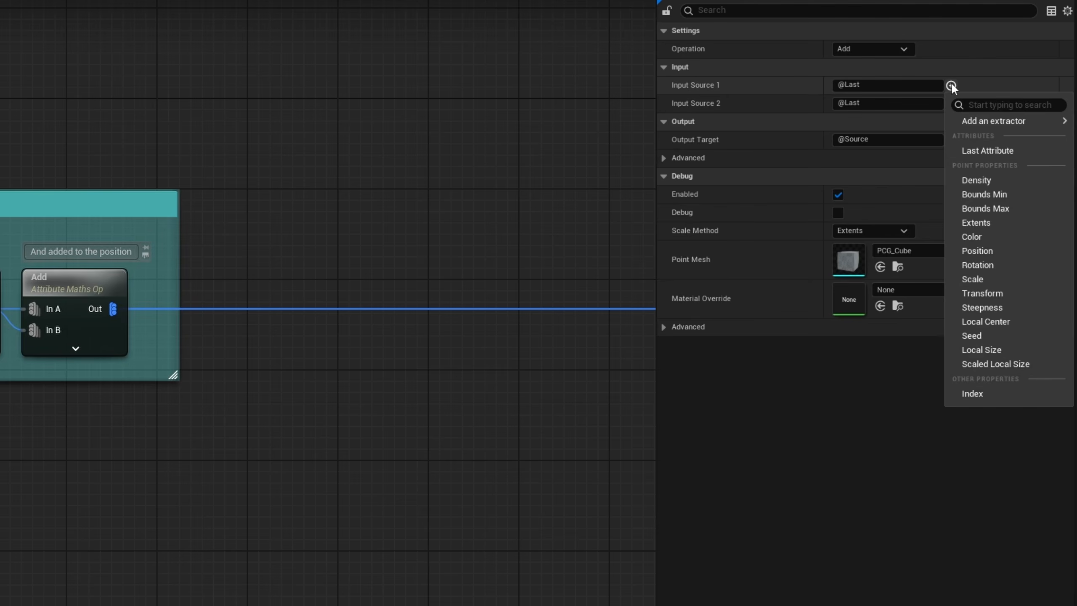
pyautogui.click(986, 252)
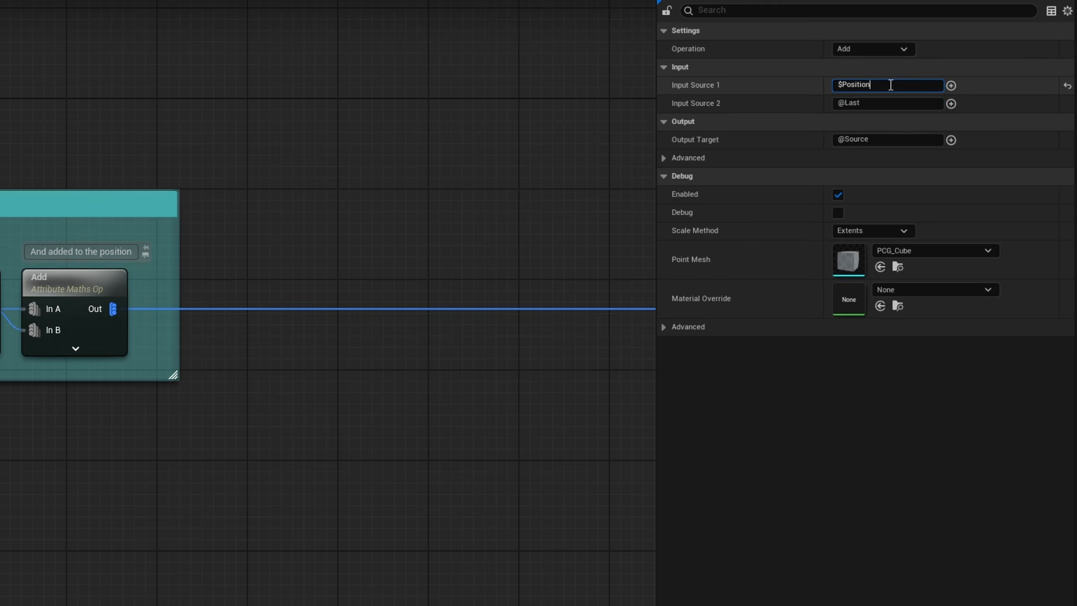
pyautogui.write('.Z')
pyautogui.press('Return')
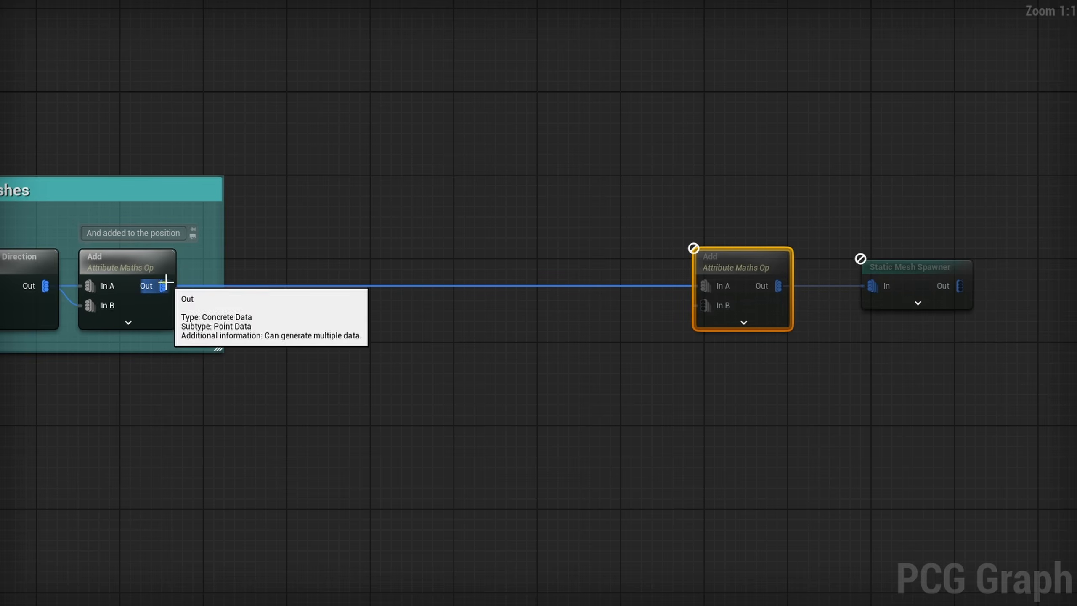
# - Branch the post-processing Add output through a Point To Attribute Set node into both inputs of a new Multiply node
pyautogui.moveTo(163, 285); pyautogui.dragTo(242, 373)
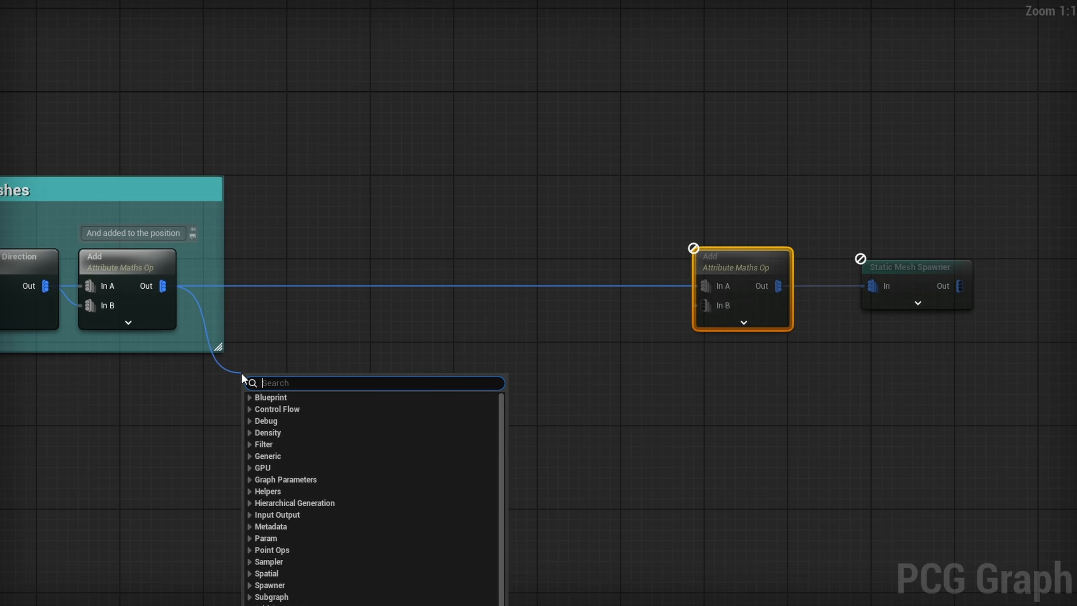
pyautogui.write('point to attri')
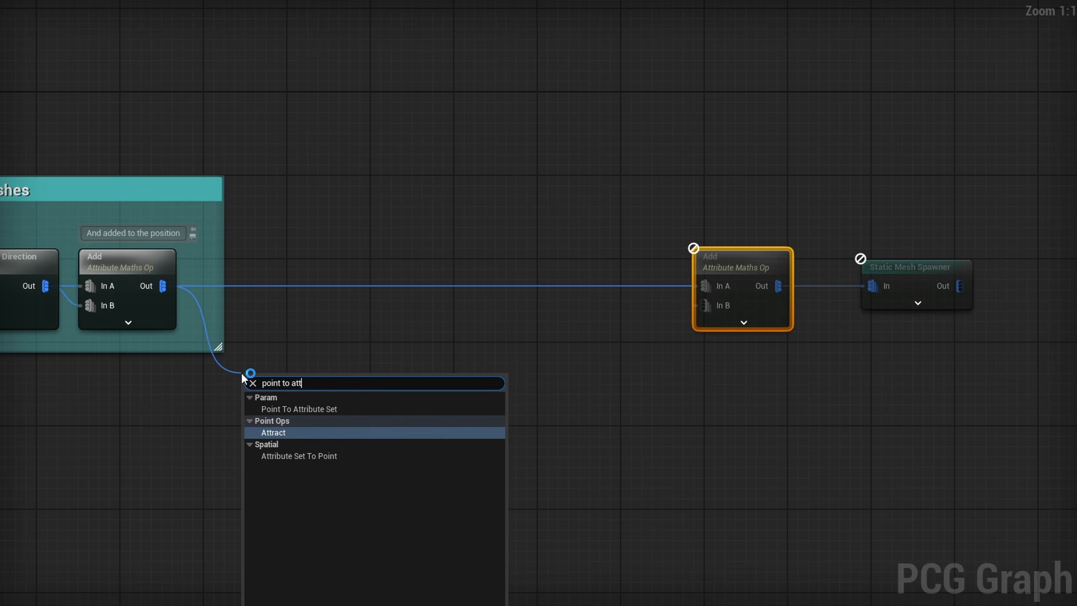
pyautogui.click(321, 410)
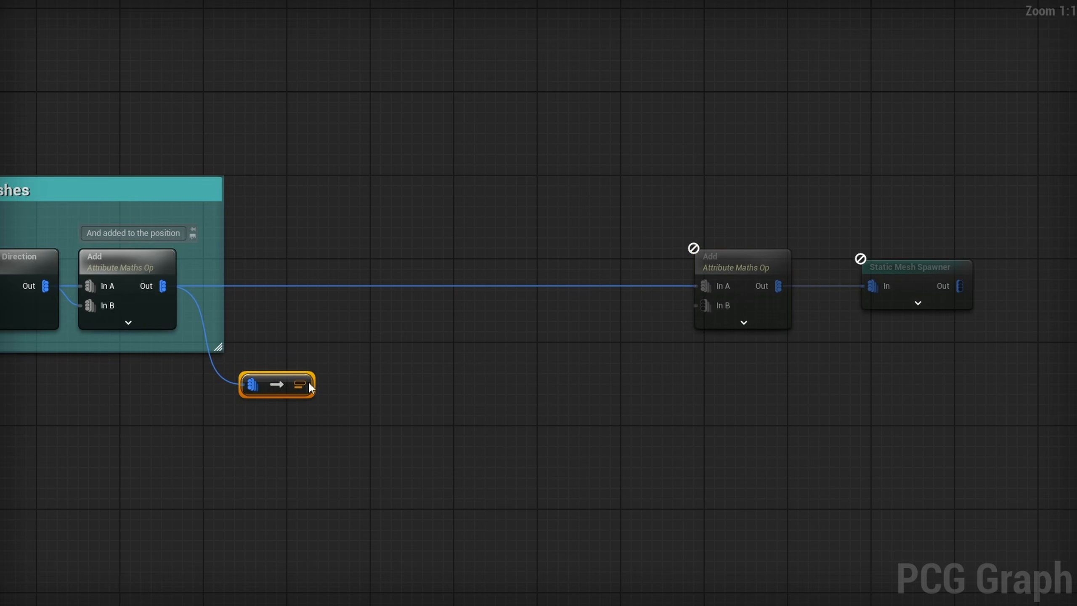
pyautogui.moveTo(310, 385); pyautogui.dragTo(363, 376)
pyautogui.write('multi')
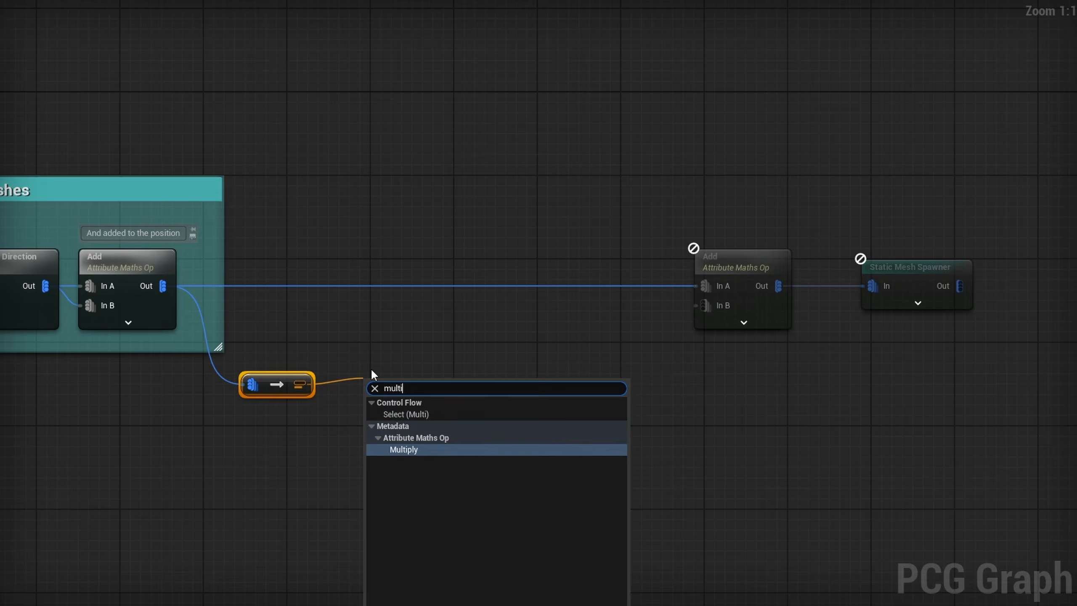
pyautogui.press('Return')
pyautogui.moveTo(406, 394); pyautogui.dragTo(382, 359)
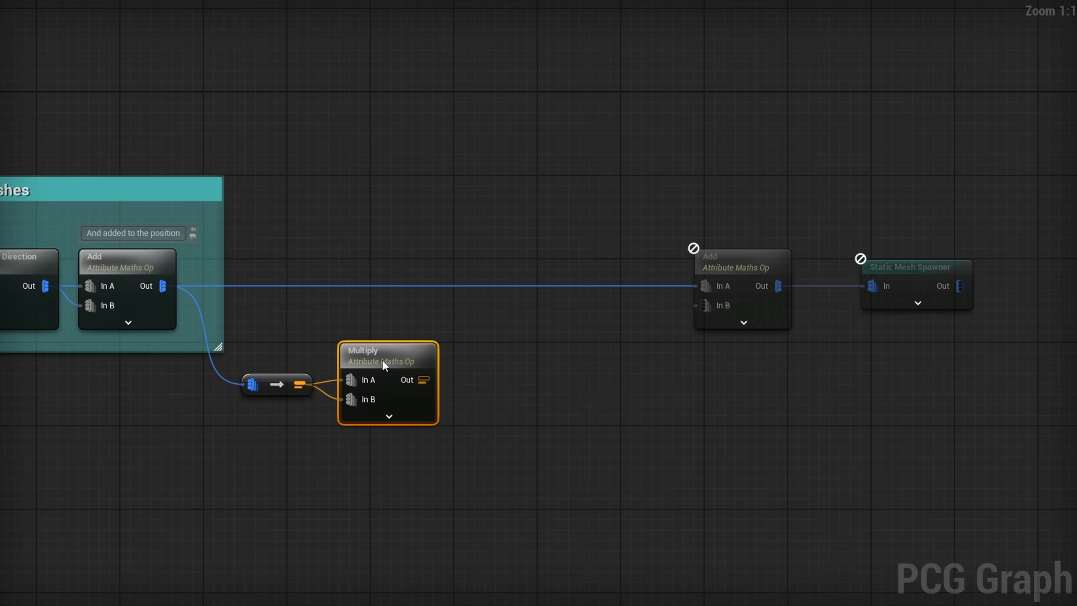
# - Set the new Multiply node's Input Source 1 to ModuleHeight and Input Source 2 to HeightScale
pyautogui.moveTo(885, 85); pyautogui.dragTo(808, 81)
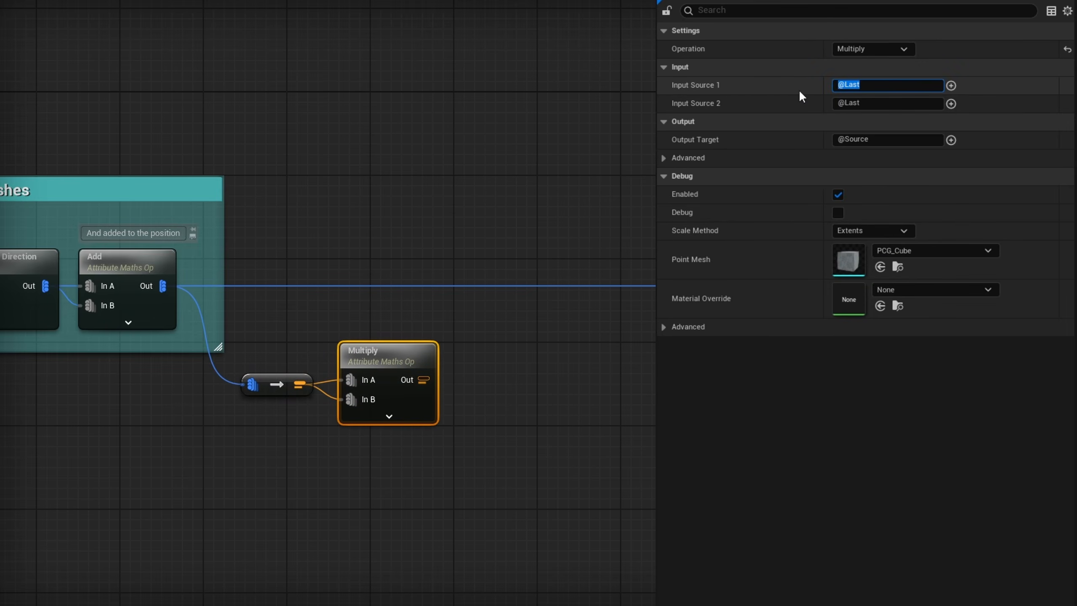
pyautogui.write('ModuleHeight')
pyautogui.press('Tab')
pyautogui.write('HightScale')
pyautogui.press('Return')
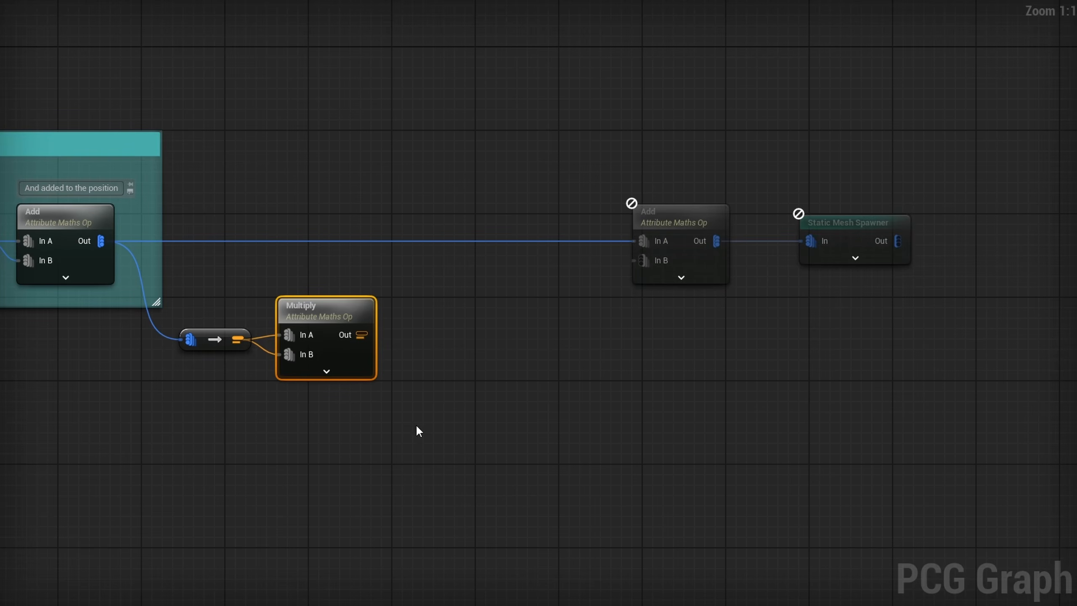
# - Connect the new Multiply output to In B of the Add before the spawner and check the pillars in the level
pyautogui.moveTo(370, 336); pyautogui.dragTo(647, 259)
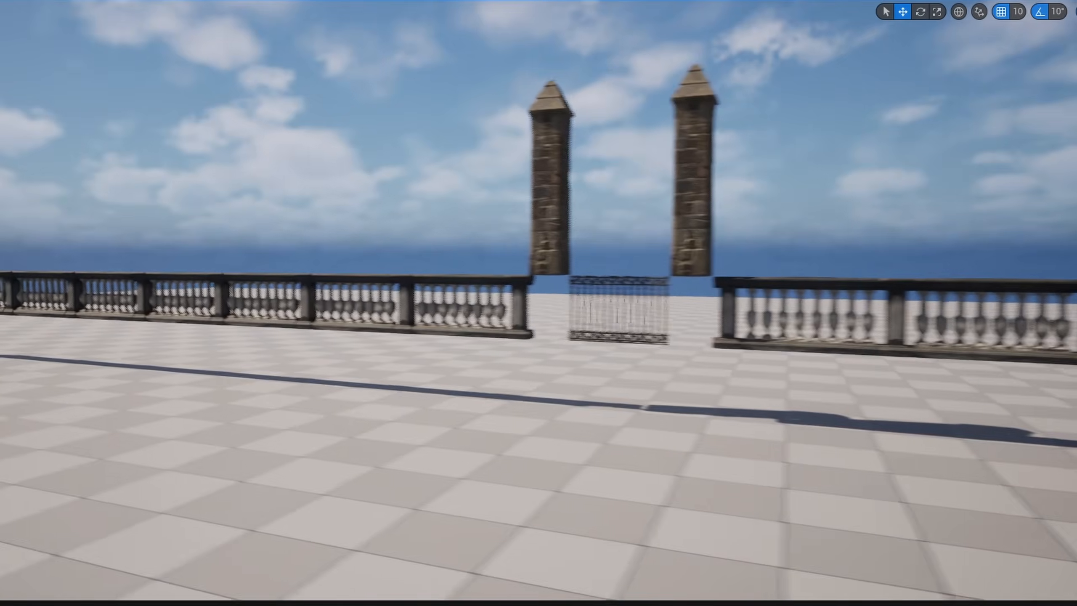
pyautogui.press('e')
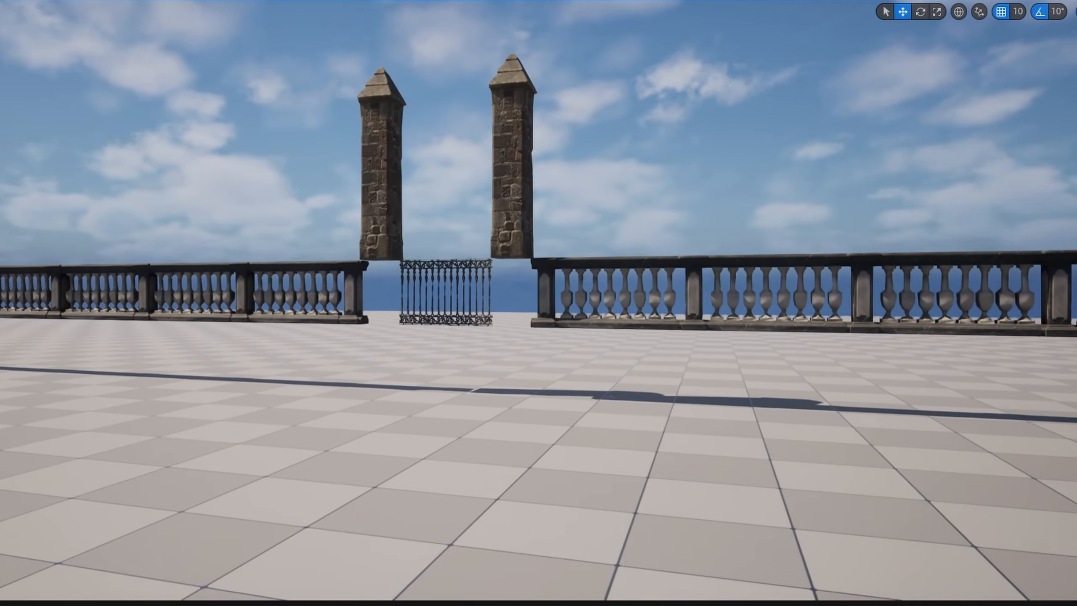
pyautogui.press('s')
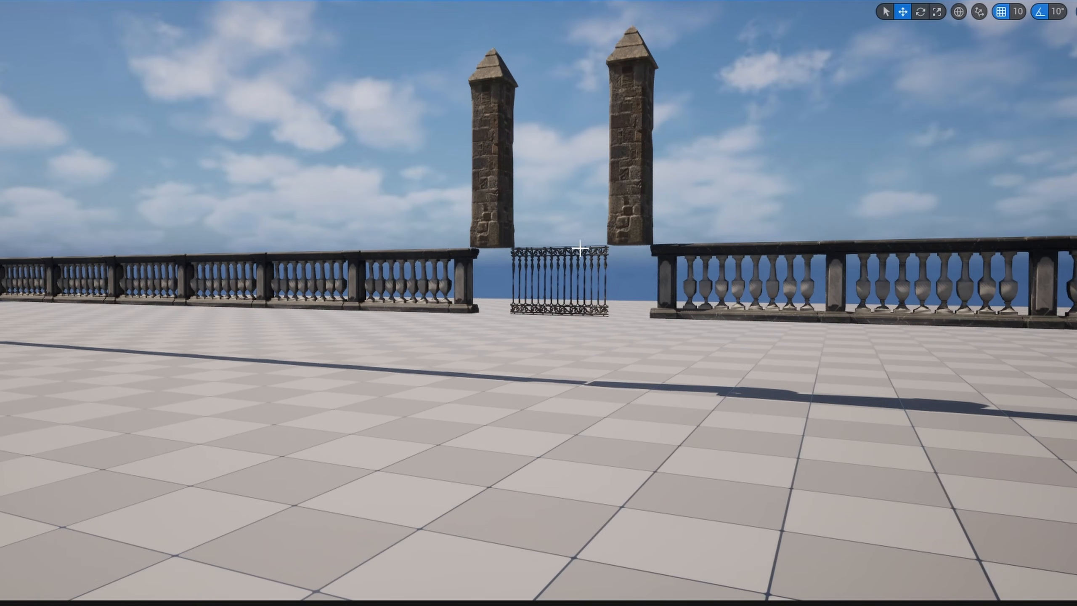
# - Add a Divide node after the Multiply, with a Create Attribute node set to Double Value 2 feeding its In B
pyautogui.moveTo(361, 335); pyautogui.dragTo(288, 455)
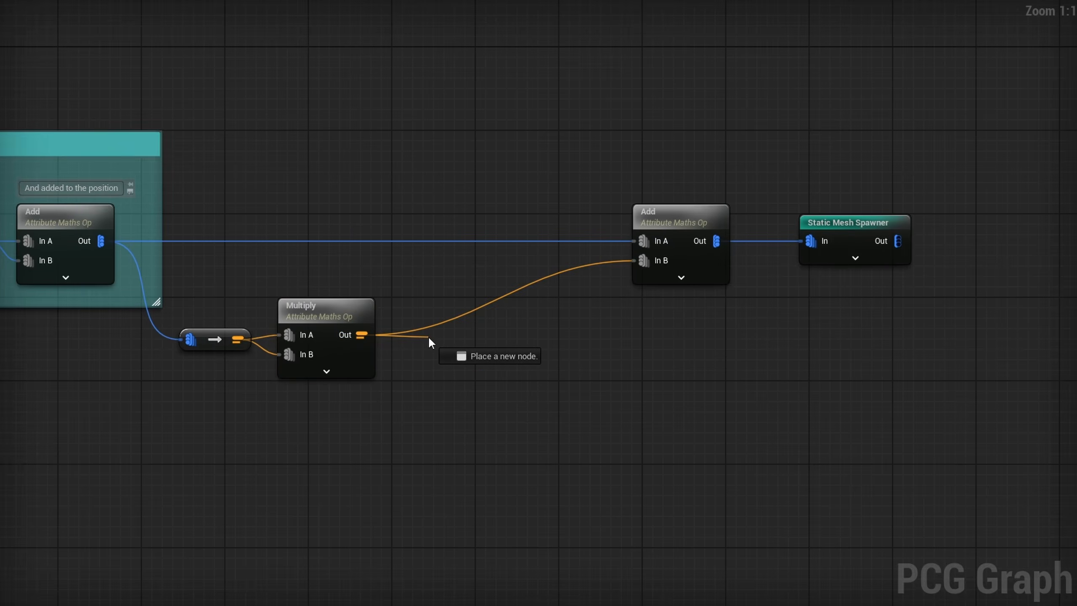
pyautogui.write('divide')
pyautogui.press('Return')
pyautogui.write('create')
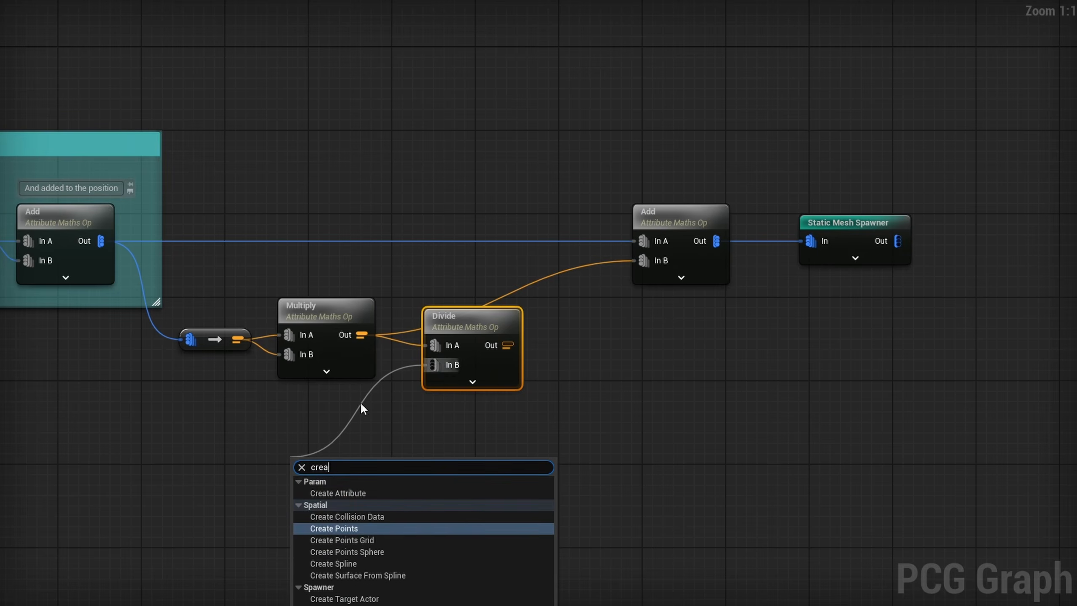
pyautogui.click(348, 492)
pyautogui.moveTo(331, 483); pyautogui.dragTo(329, 438)
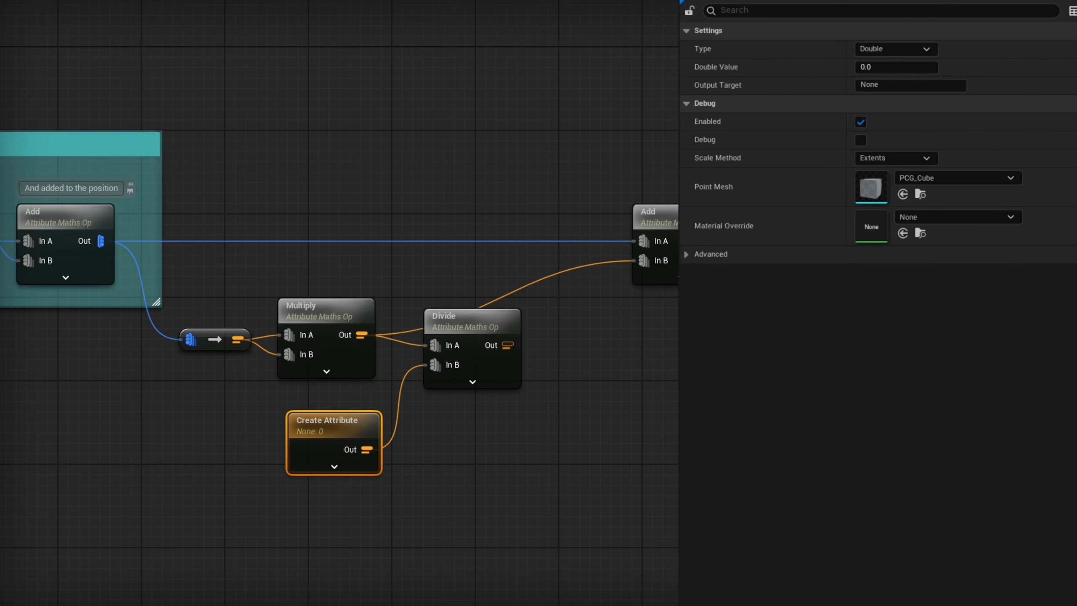
pyautogui.click(861, 67)
pyautogui.write('2')
pyautogui.press('Return')
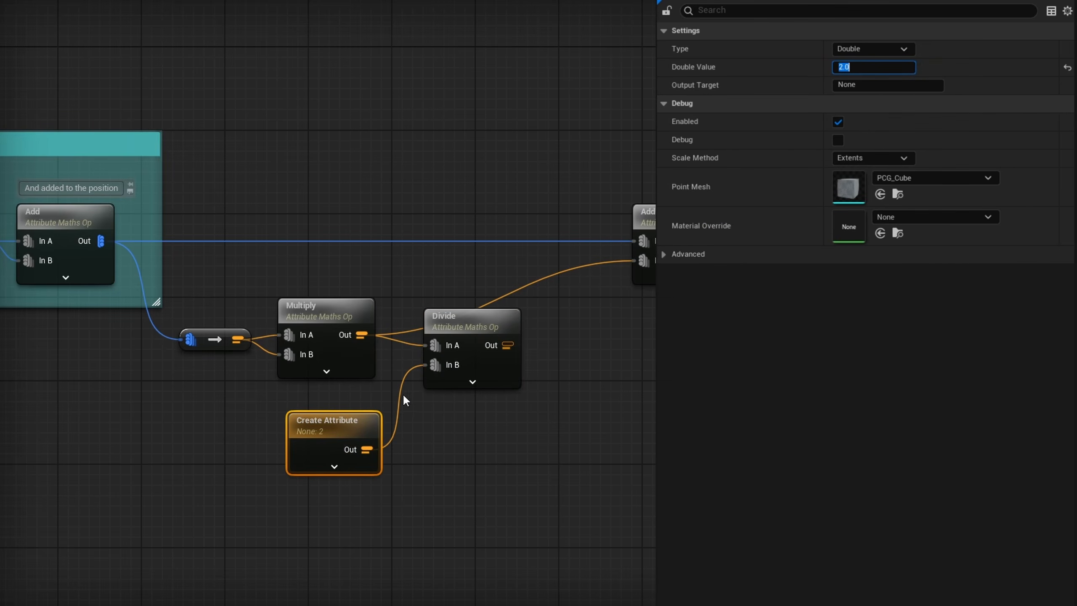
# - Connect the new Divide output to In B of the Add before the spawner and check the pillars in the level
pyautogui.moveTo(468, 336); pyautogui.dragTo(567, 318)
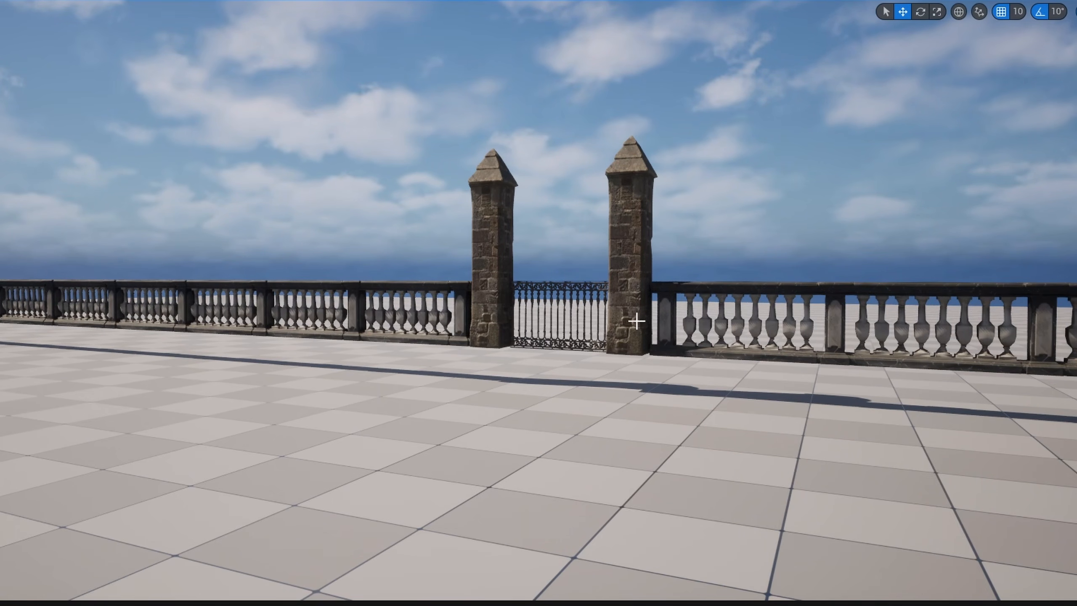
pyautogui.moveTo(772, 394); pyautogui.dragTo(784, 377, button='right')
pyautogui.press('q')
pyautogui.press('d')
pyautogui.press('a')
pyautogui.press('e')
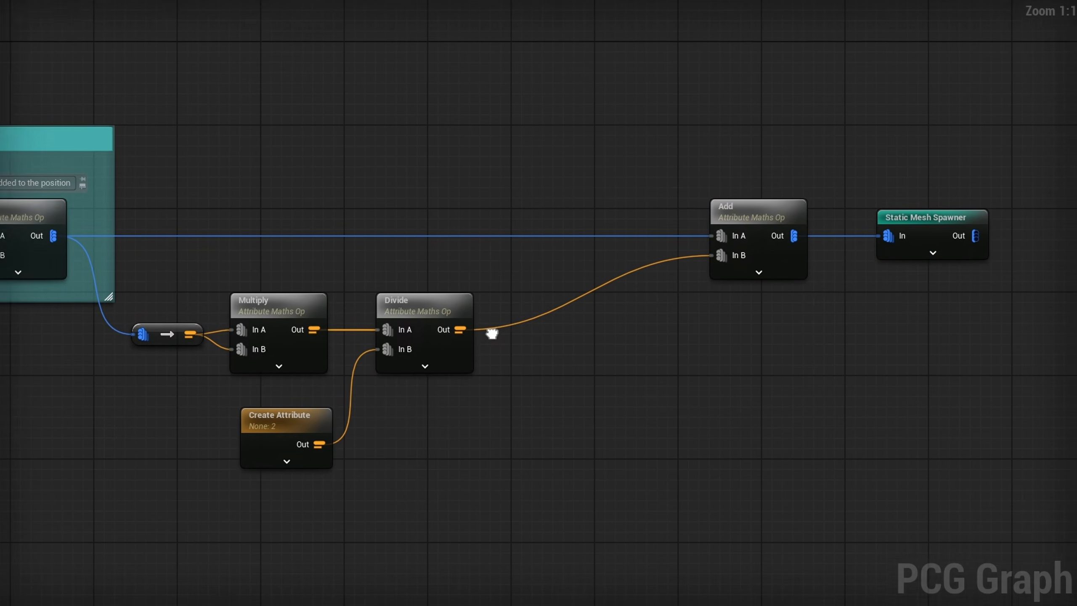
# - Add a Subtract node after the Divide, with its output connected to In B of the Add before the spawner
pyautogui.moveTo(492, 332); pyautogui.dragTo(559, 318)
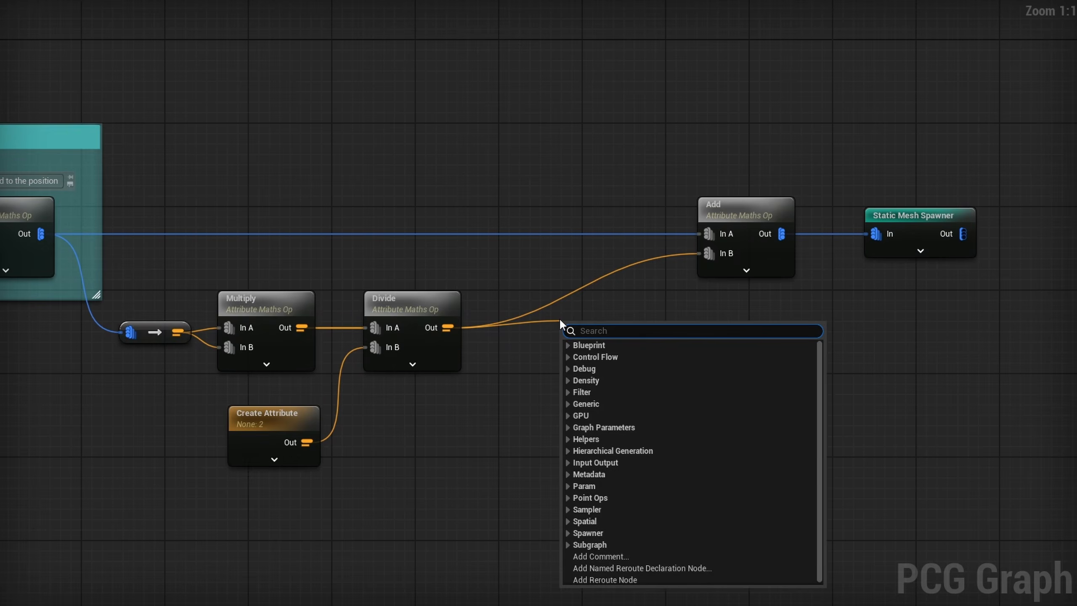
pyautogui.write('subtract')
pyautogui.press('Return')
pyautogui.moveTo(646, 327); pyautogui.dragTo(721, 253)
pyautogui.click(648, 261)
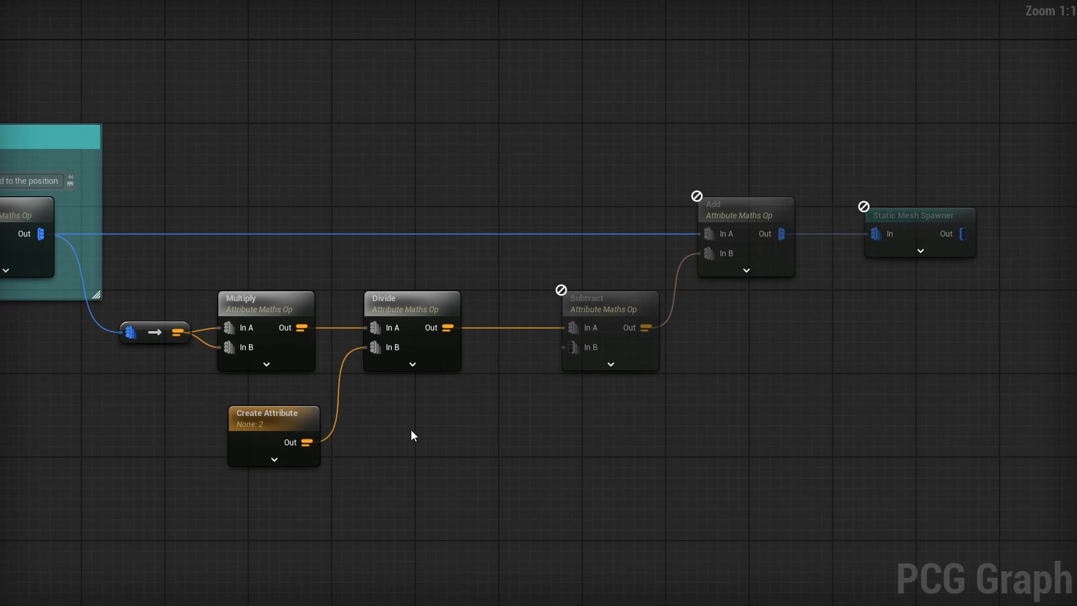
# - Duplicate the Divide node, feed its In B from the Create Attribute node and its output into the Subtract's In B
pyautogui.moveTo(319, 482); pyautogui.dragTo(396, 320)
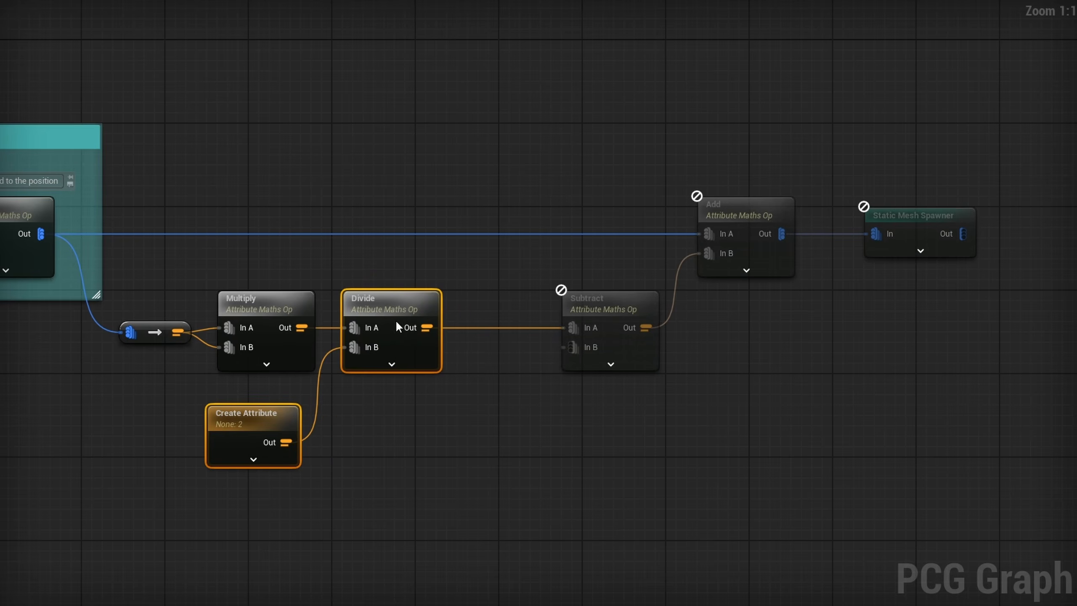
pyautogui.moveTo(409, 428); pyautogui.dragTo(449, 454)
pyautogui.hotkey('ctrl', 'd')
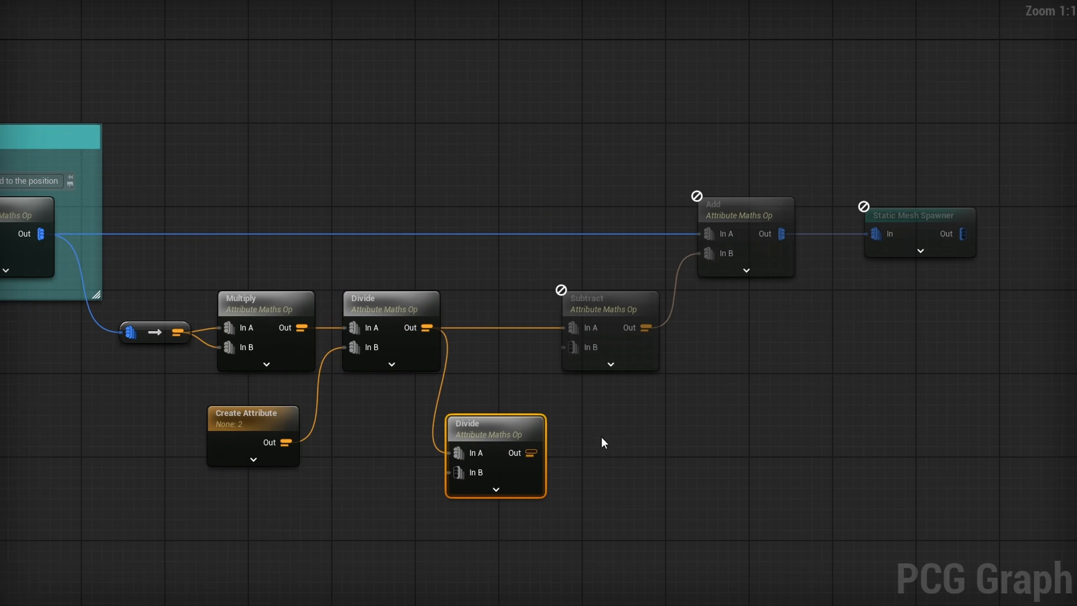
pyautogui.moveTo(284, 444); pyautogui.dragTo(572, 348)
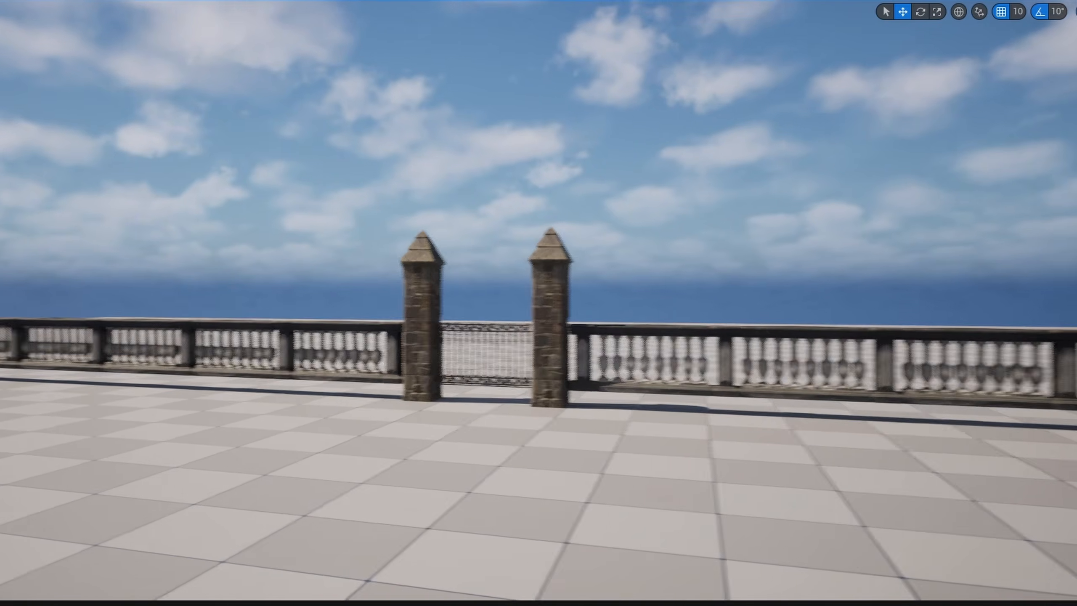
# - Check in the level how the gate pillars and railings sit on the ground
pyautogui.moveTo(538, 303)
pyautogui.mouseDown(button='right')
pyautogui.moveTo(546, 297)
pyautogui.moveTo(531, 301)
pyautogui.mouseUp(button='right')
pyautogui.press('w')
pyautogui.press('q')
pyautogui.press('d')
pyautogui.press('s')
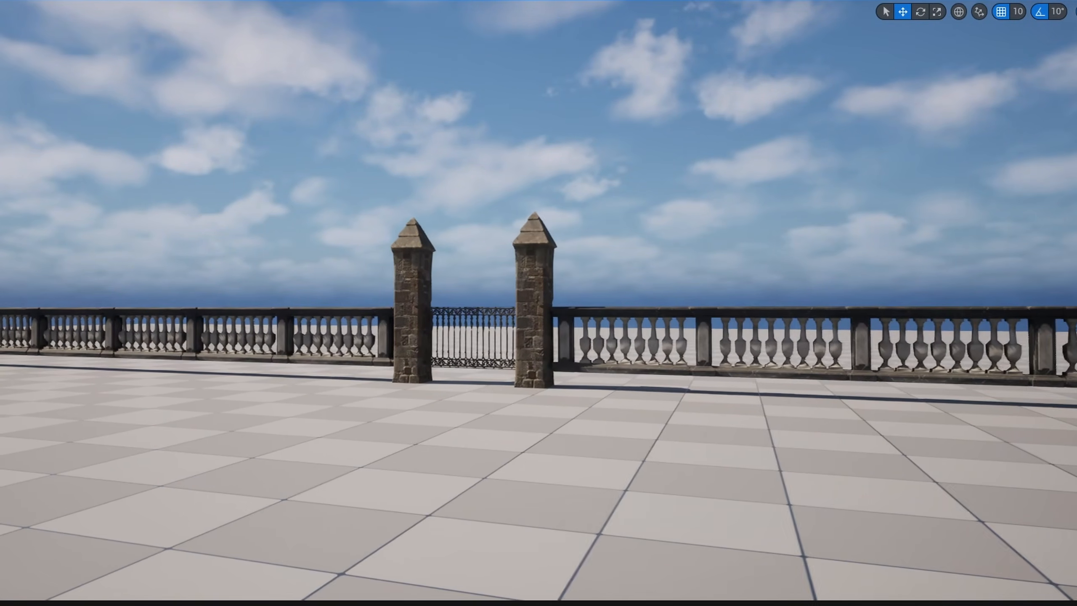
pyautogui.press('e')
pyautogui.press('a')
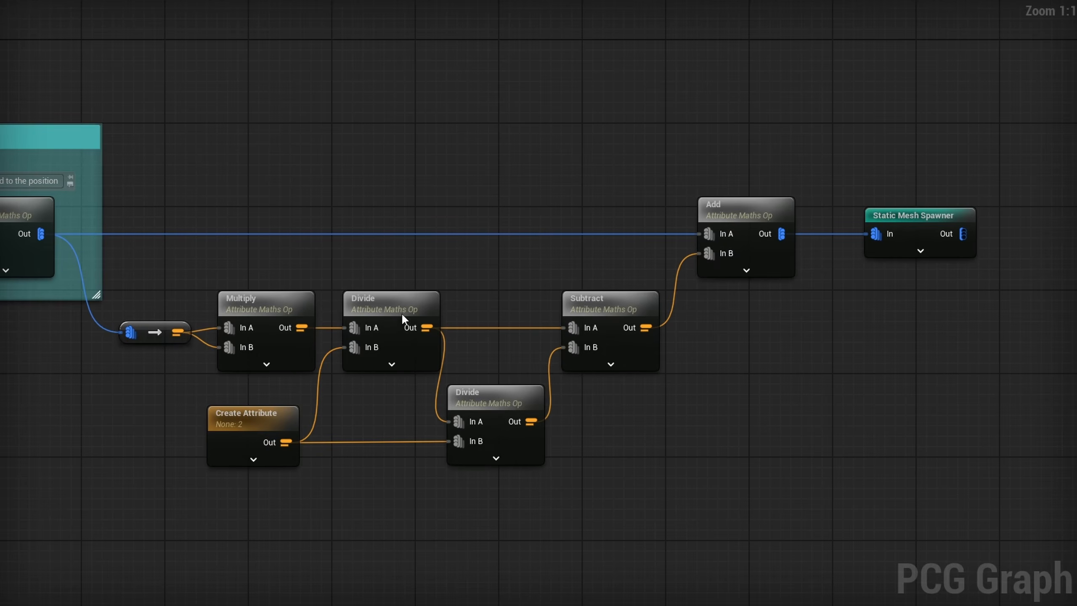
# - Set the duplicated Divide node's Input Source 1 to ModuleHeight
pyautogui.click(627, 300)
pyautogui.click(501, 393)
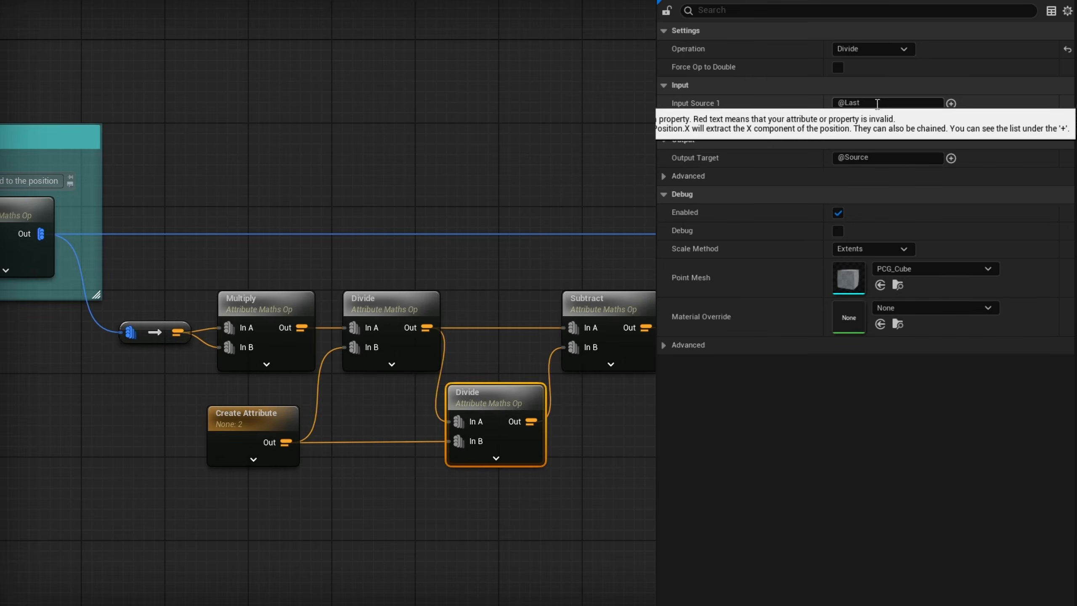
pyautogui.click(877, 104)
pyautogui.write('ModuleHeig')
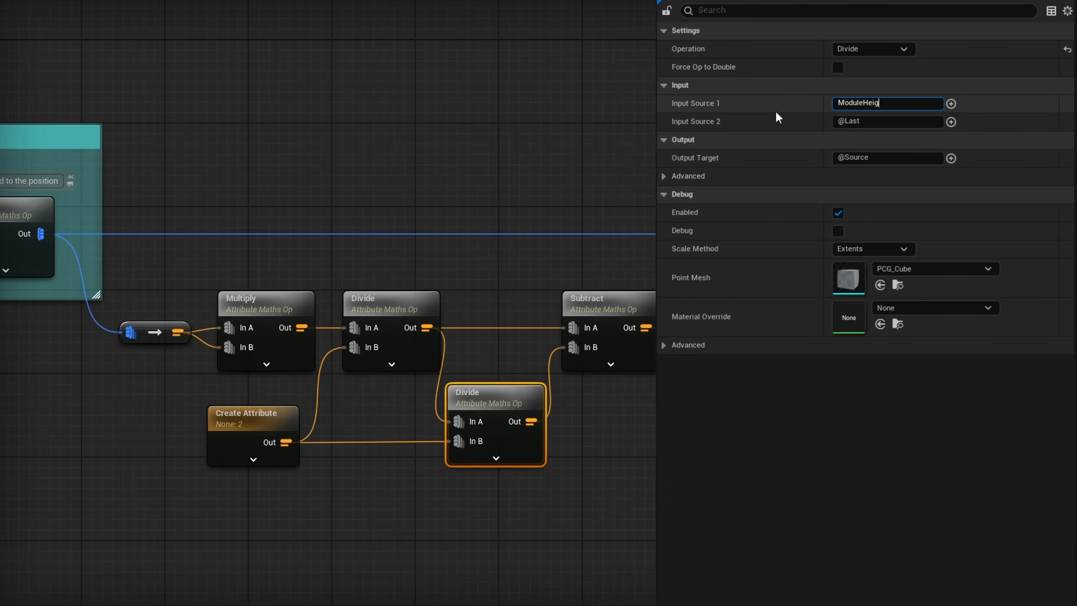
pyautogui.write('ht')
pyautogui.press('Return')
# - Set the Subtract node's Input Source 2 to ModuleHeight and review its settings against the second Divide's
pyautogui.click(602, 298)
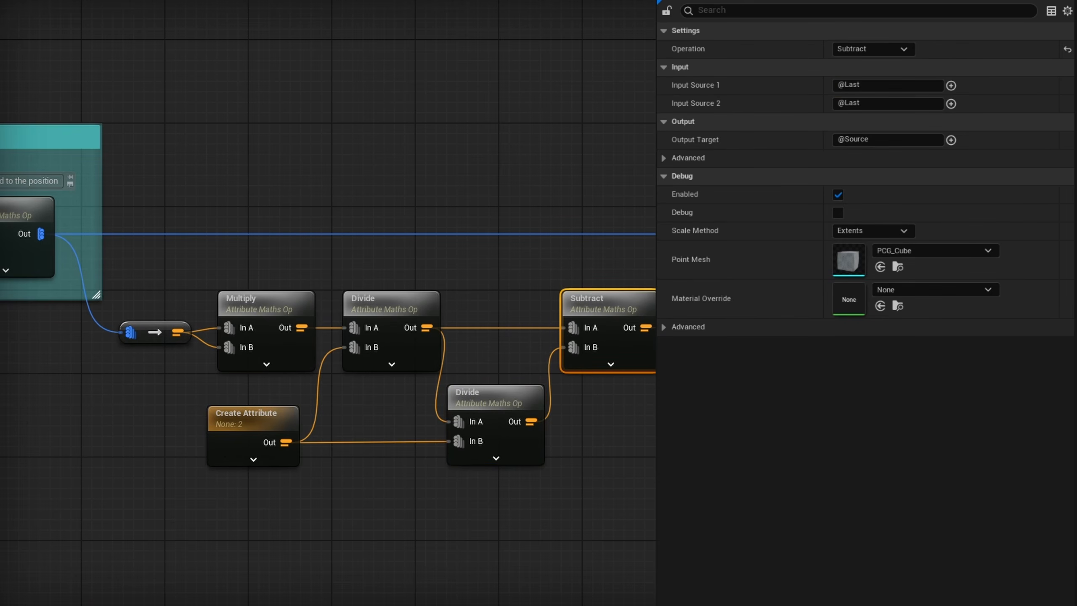
pyautogui.click(873, 104)
pyautogui.write('Mod')
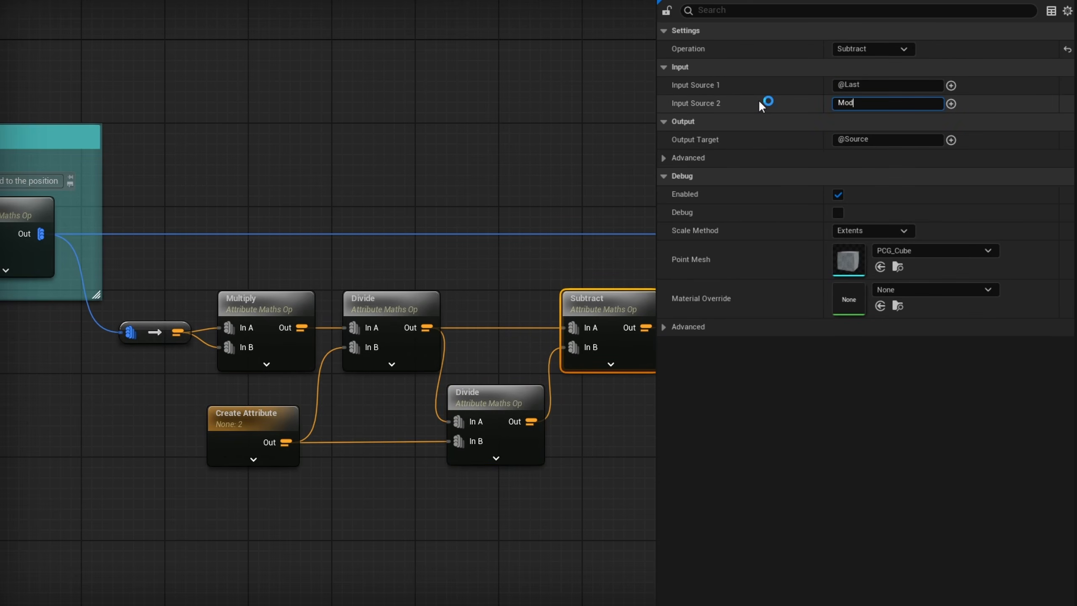
pyautogui.write('uleHeight')
pyautogui.press('Return')
pyautogui.click(500, 402)
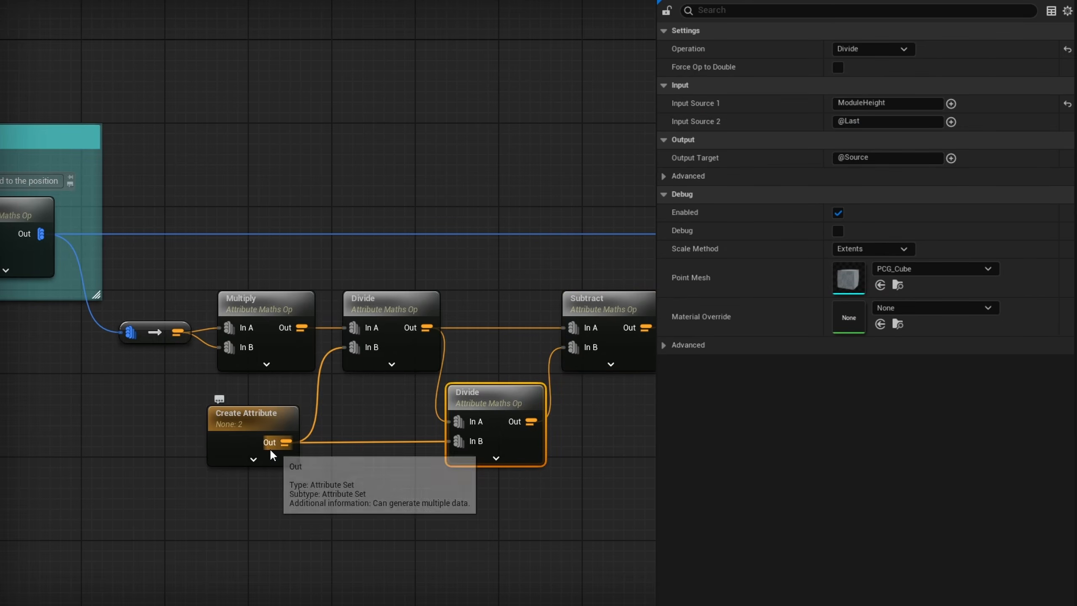
pyautogui.click(603, 305)
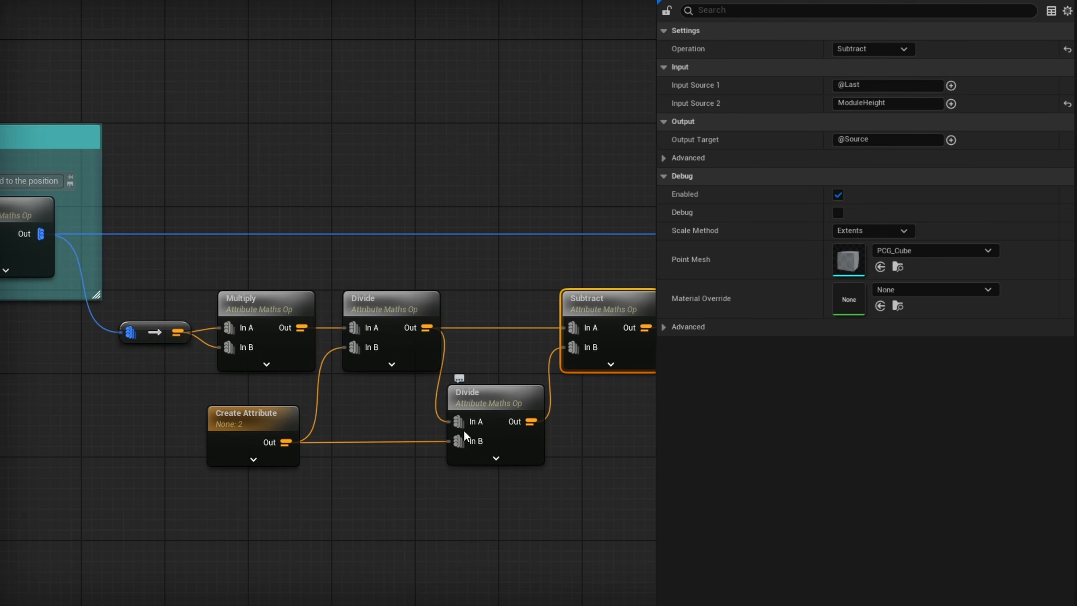
pyautogui.moveTo(464, 433); pyautogui.dragTo(421, 274, button='right')
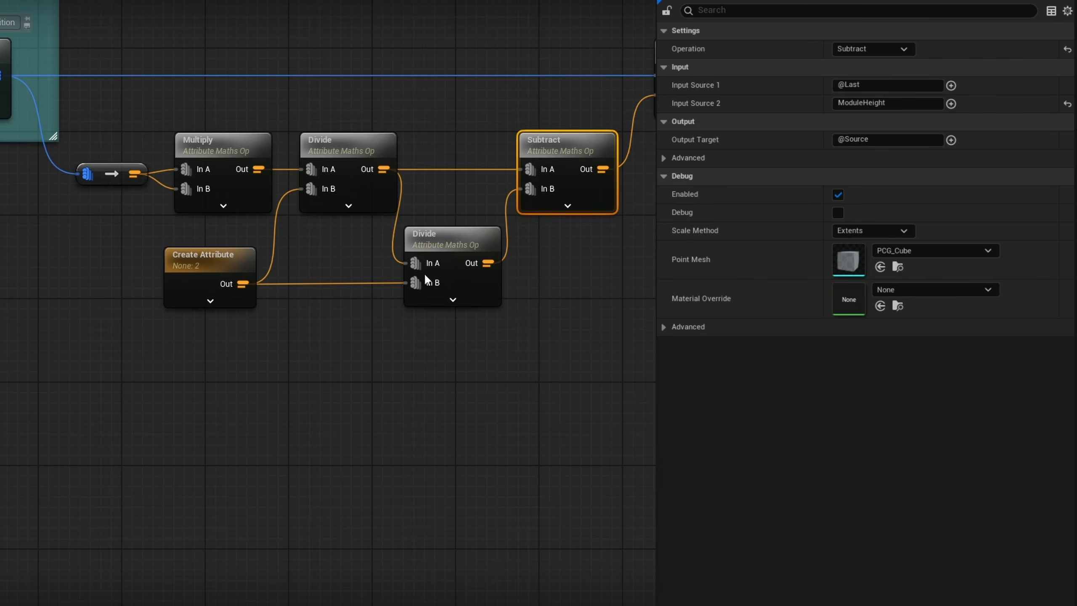
# - Set the Multiply node's Output Target to ScaledHeight and review the second Divide and Subtract settings
pyautogui.click(203, 139)
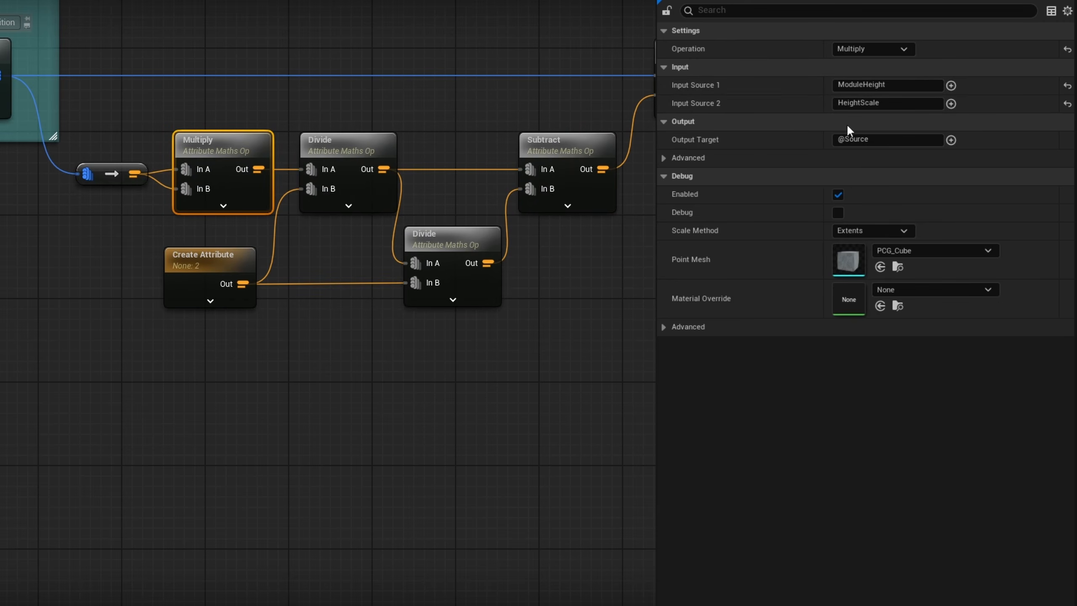
pyautogui.click(902, 83)
pyautogui.click(904, 83)
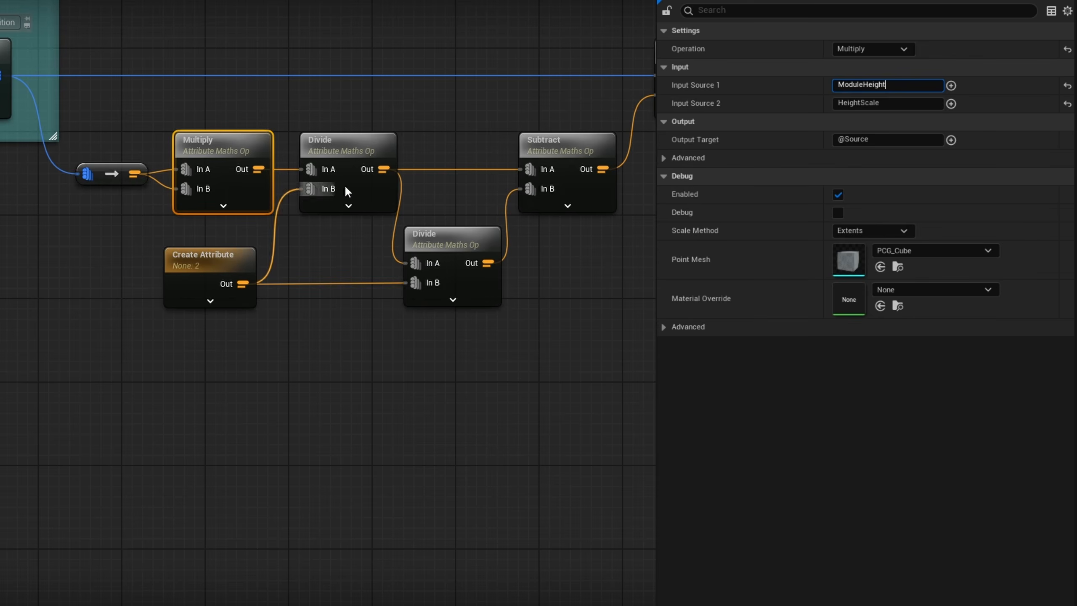
pyautogui.click(867, 140)
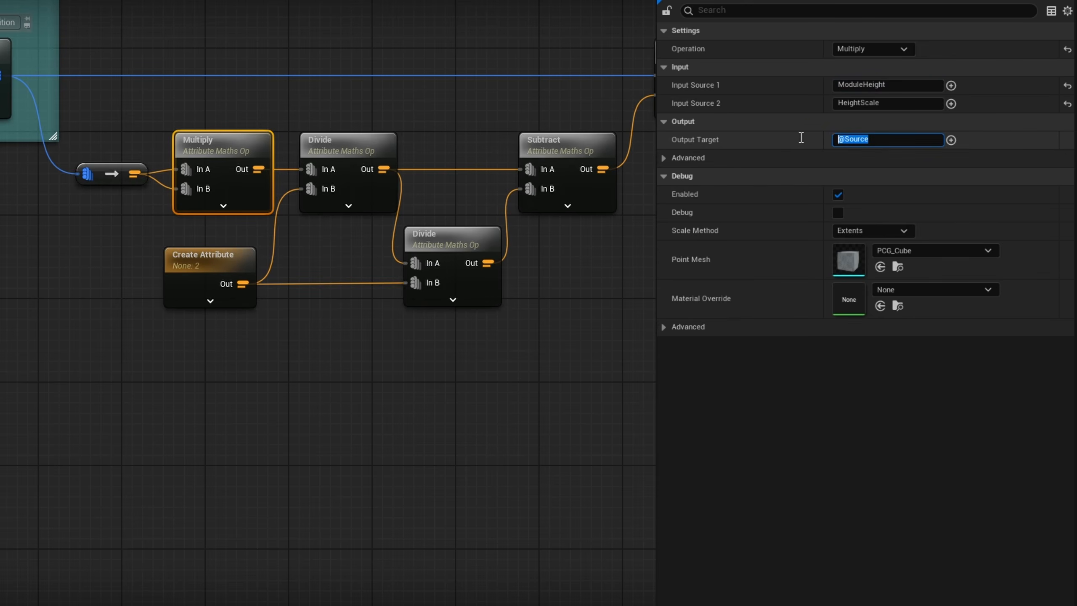
pyautogui.write('ScaledHeight')
pyautogui.press('Return')
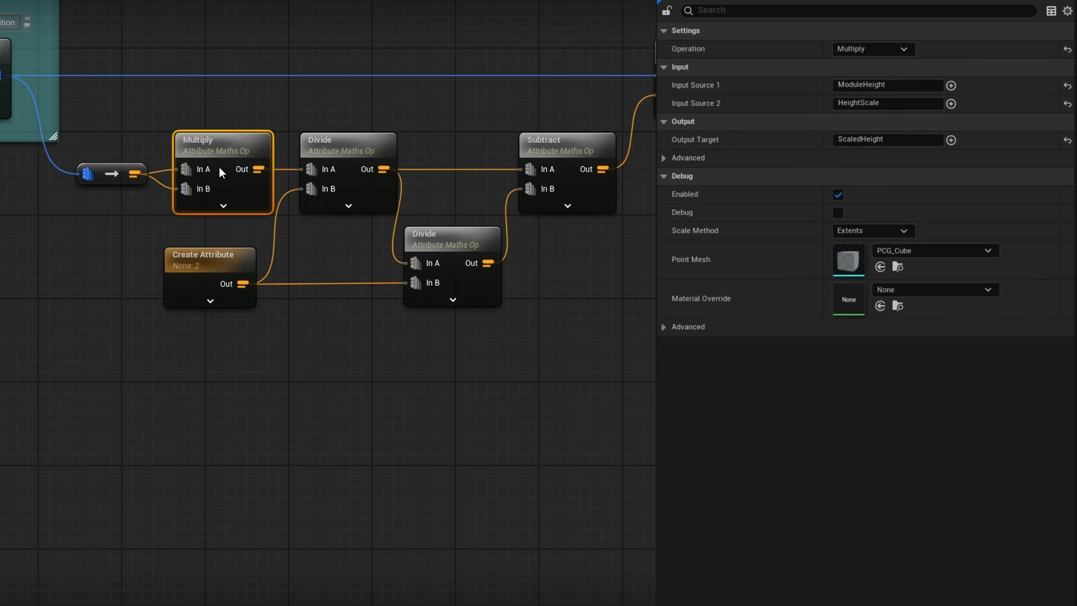
pyautogui.click(422, 250)
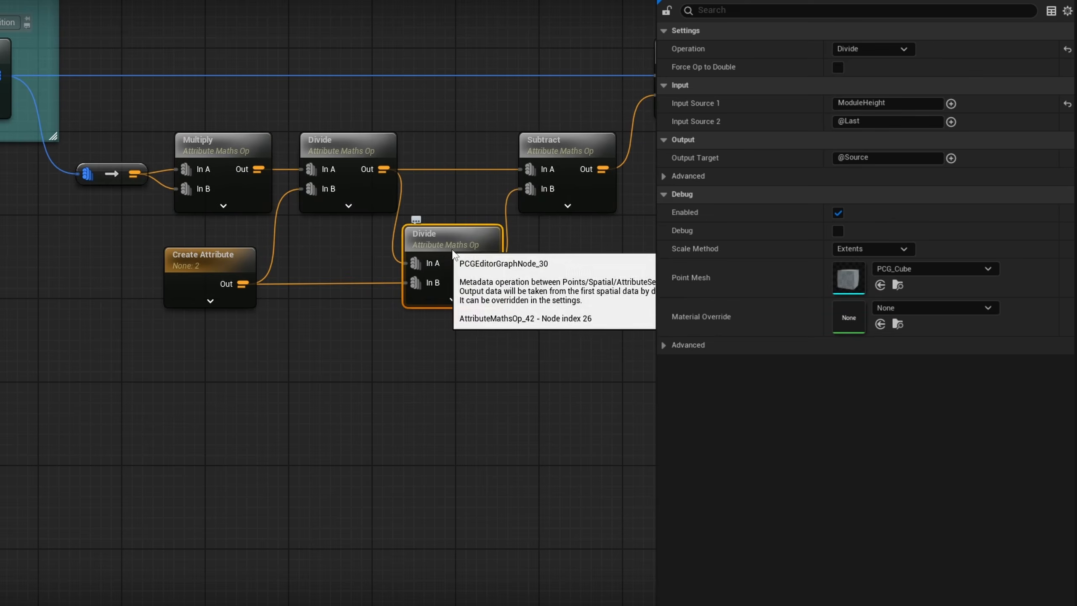
pyautogui.click(585, 148)
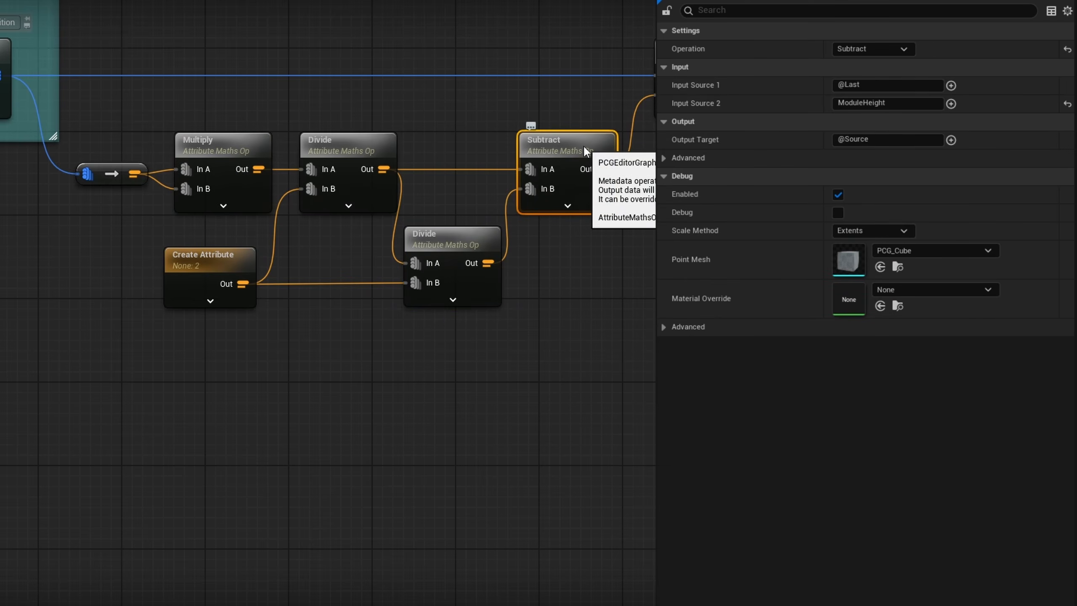
pyautogui.click(442, 241)
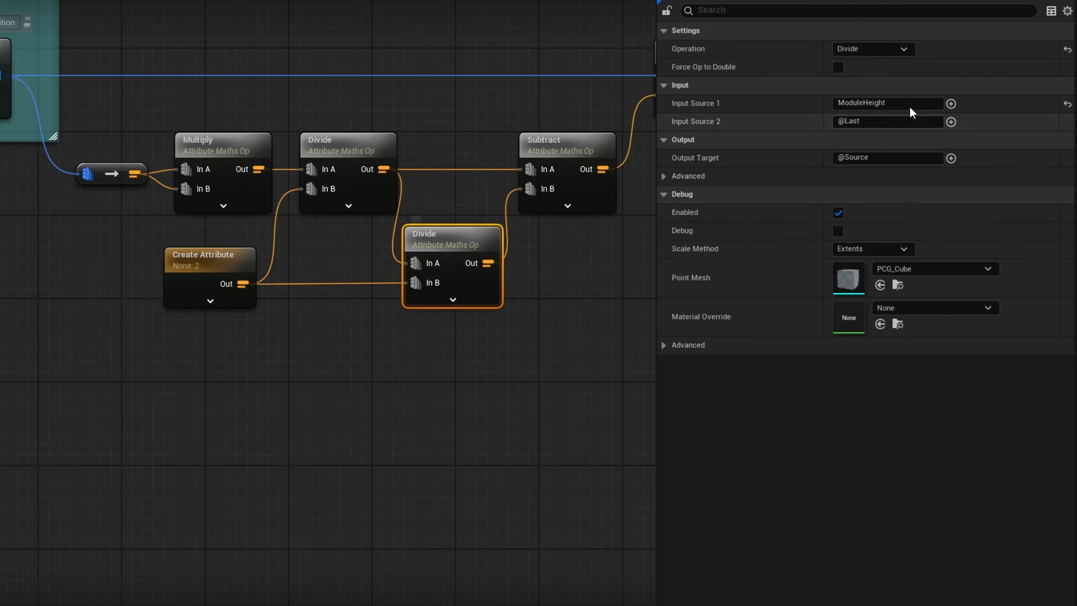
pyautogui.click(216, 149)
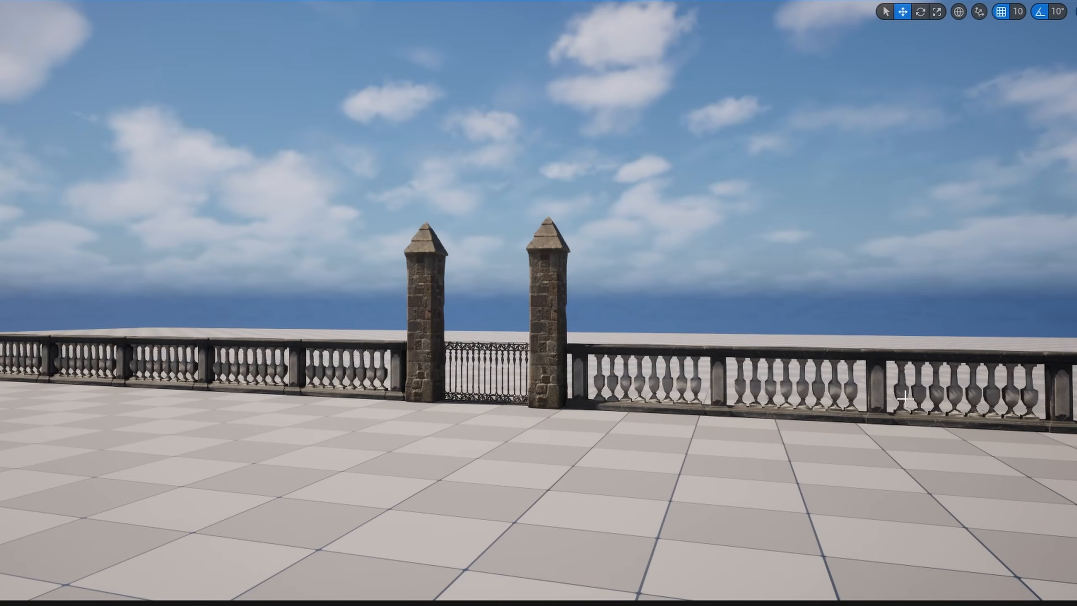
# - Inspect the gate pillars and adjoining railings up close in the level
pyautogui.press('s')
pyautogui.moveTo(905, 398); pyautogui.dragTo(969, 403, button='right')
pyautogui.press('a')
pyautogui.moveTo(410, 314); pyautogui.dragTo(384, 307, button='right')
pyautogui.press('d')
pyautogui.moveTo(430, 262); pyautogui.dragTo(430, 262, button='right')
pyautogui.press('w')
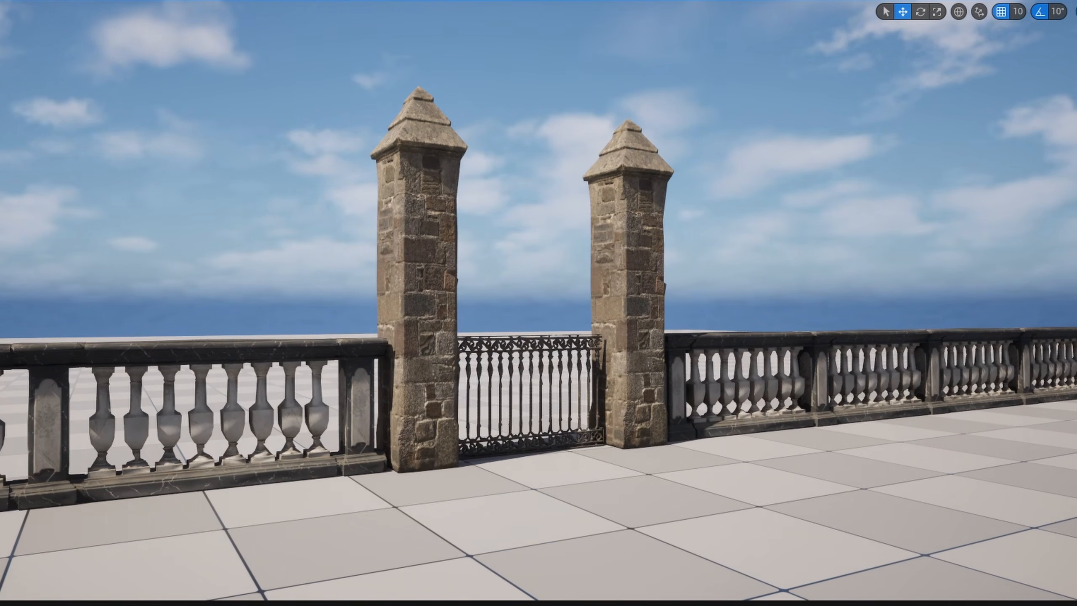
# - Set the fence's Height Scale Index [1] to 2.0 and, after trying 2.0, Index [3] to 1.5
pyautogui.write('2')
pyautogui.press('Return')
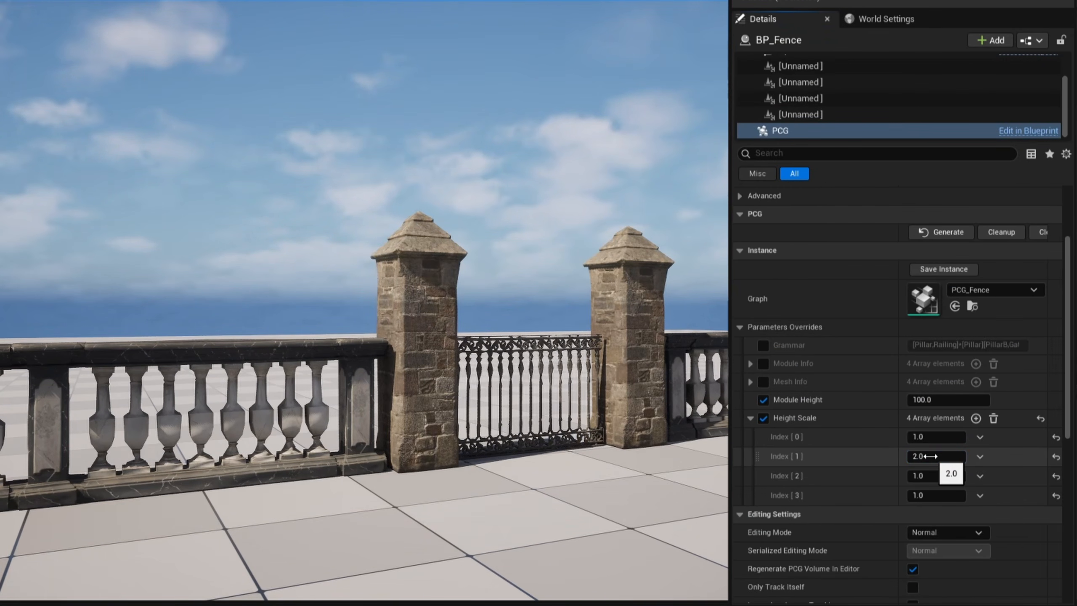
pyautogui.click(941, 474)
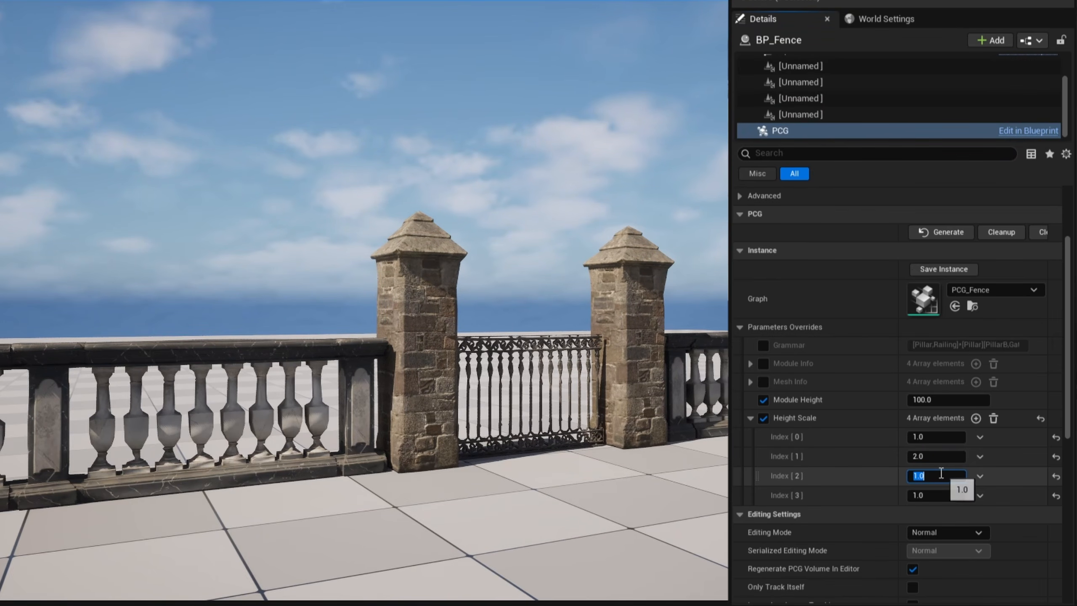
pyautogui.click(935, 494)
pyautogui.write('2')
pyautogui.press('Return')
pyautogui.click(936, 494)
pyautogui.write('1')
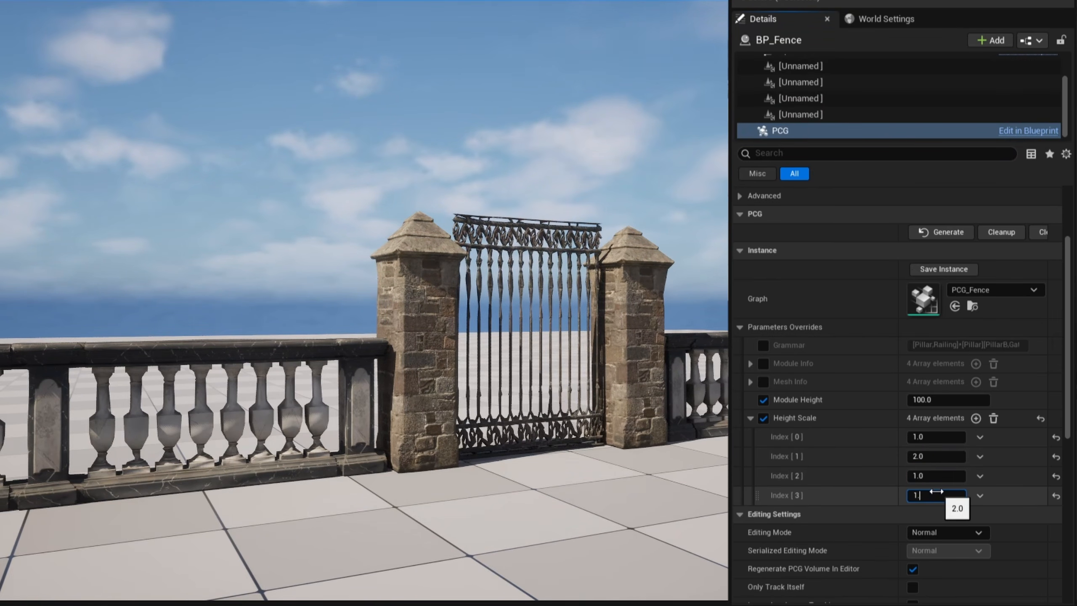
pyautogui.write('.5')
pyautogui.press('Return')
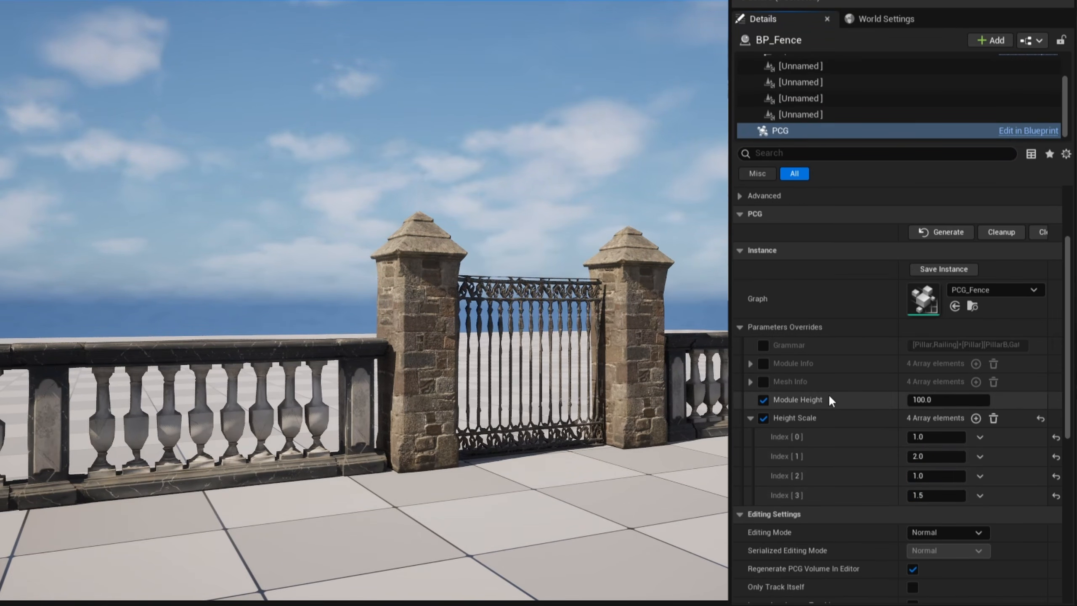
# - Try a Module Height of 200 and view the scaled fence in the level
pyautogui.click(926, 400)
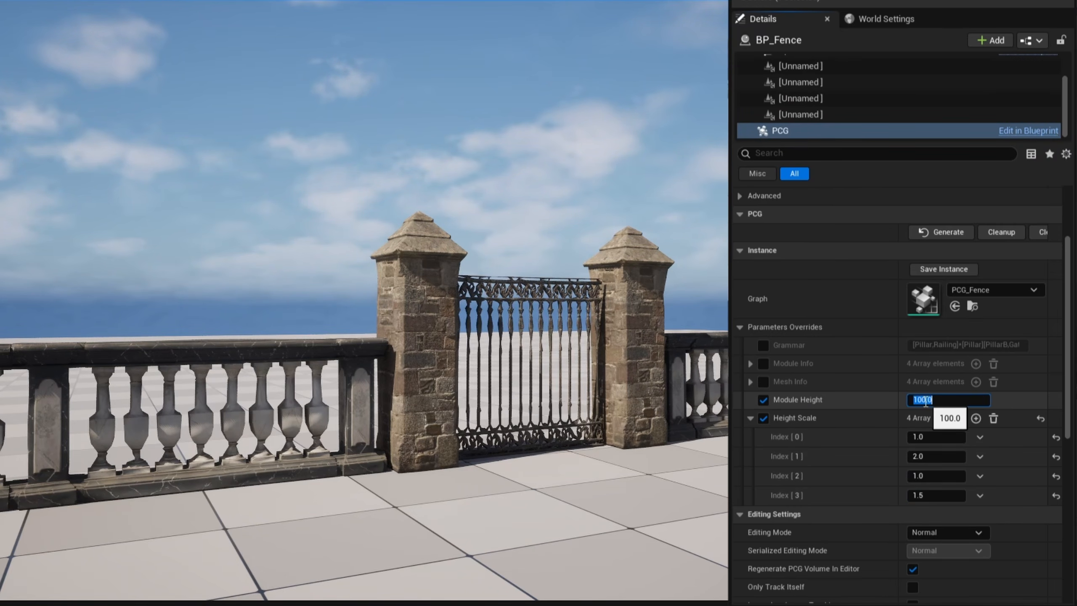
pyautogui.write('200')
pyautogui.press('Return')
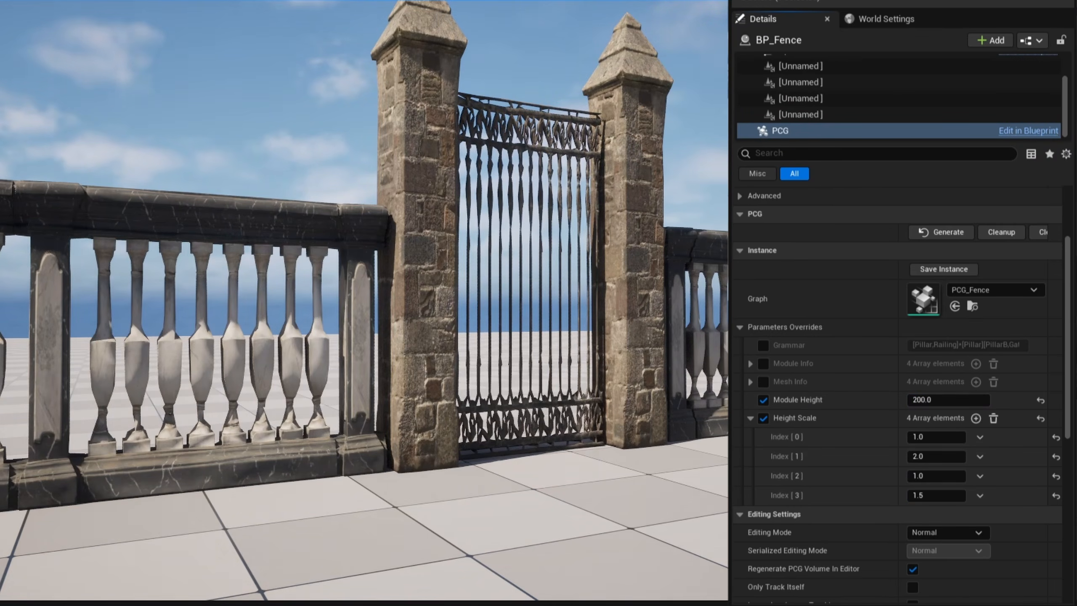
pyautogui.moveTo(377, 213); pyautogui.dragTo(377, 274, button='right')
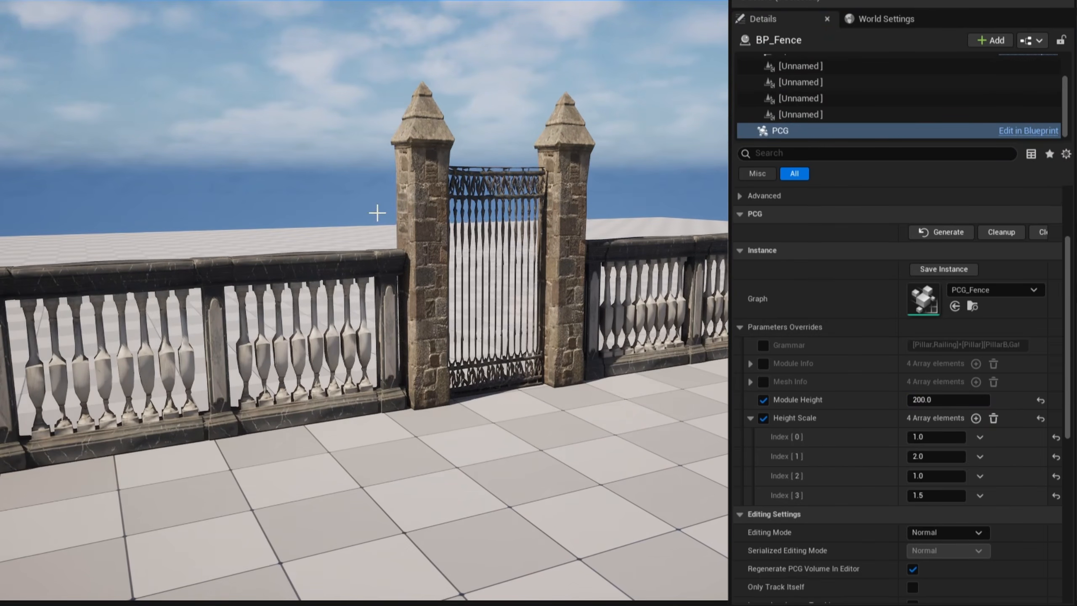
# - Try a Module Height of 50 and check the fence's ground contact in the level
pyautogui.click(933, 399)
pyautogui.write('50')
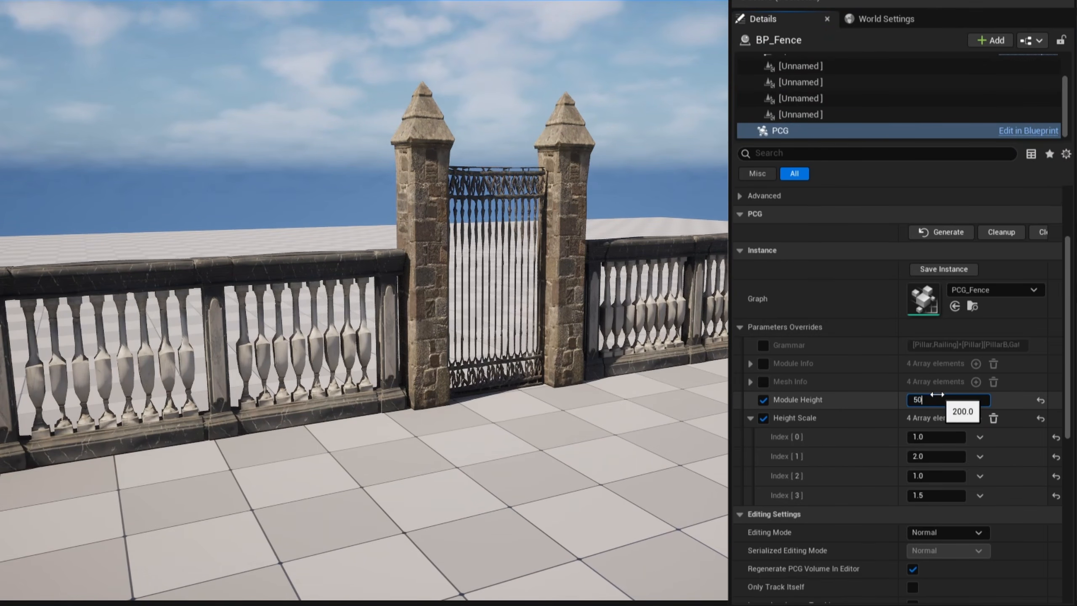
pyautogui.press('Return')
pyautogui.scroll(5, 489, 296)
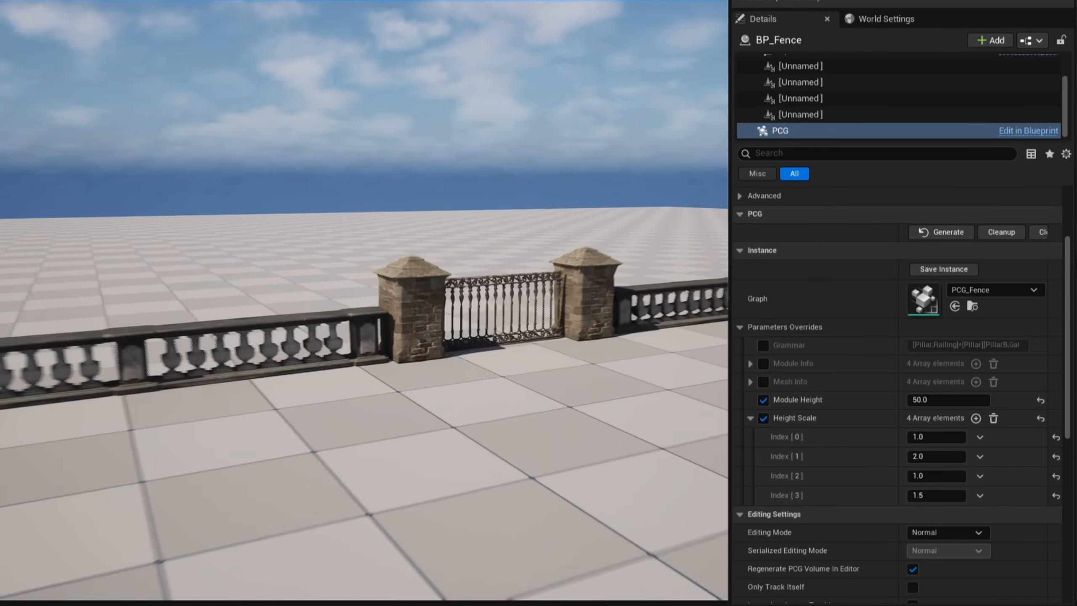
pyautogui.moveTo(520, 329)
pyautogui.mouseDown(button='right')
pyautogui.moveTo(488, 316)
pyautogui.moveTo(521, 329)
pyautogui.mouseUp(button='right')
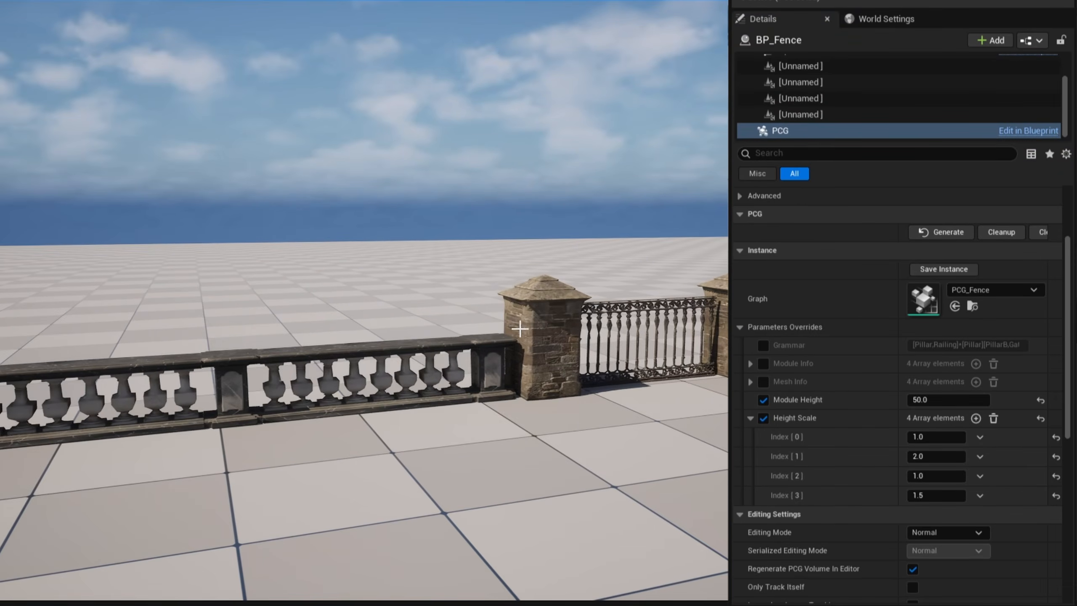
pyautogui.scroll(-3, 544, 282)
# - Set the fence's Module Height to 100
pyautogui.click(938, 399)
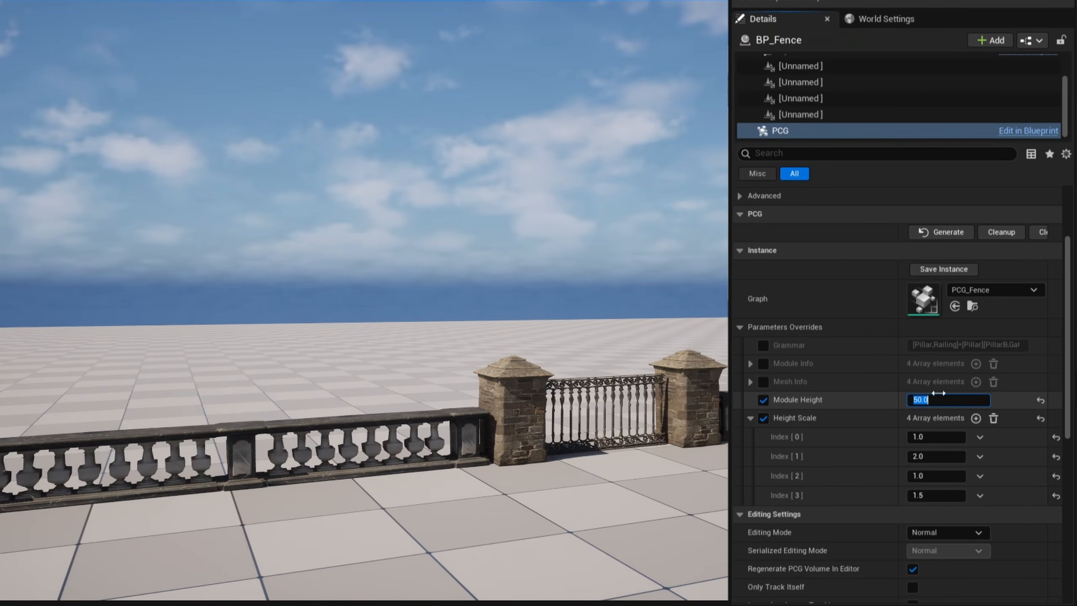
pyautogui.write('100')
pyautogui.press('Return')
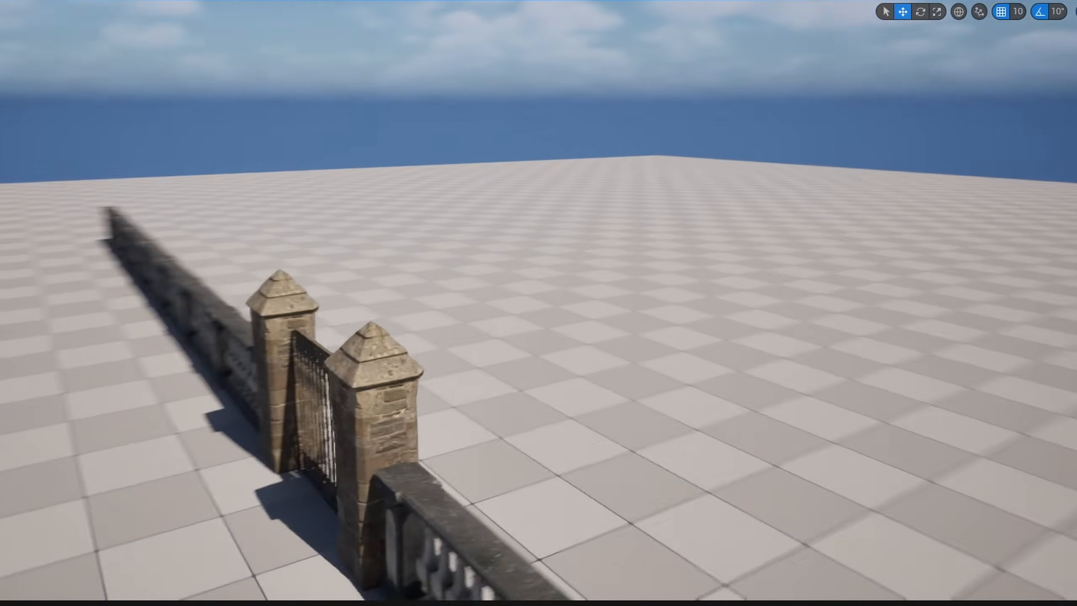
pyautogui.moveTo(539, 303); pyautogui.dragTo(675, 225, button='right')
pyautogui.moveTo(685, 365); pyautogui.dragTo(706, 364, button='right')
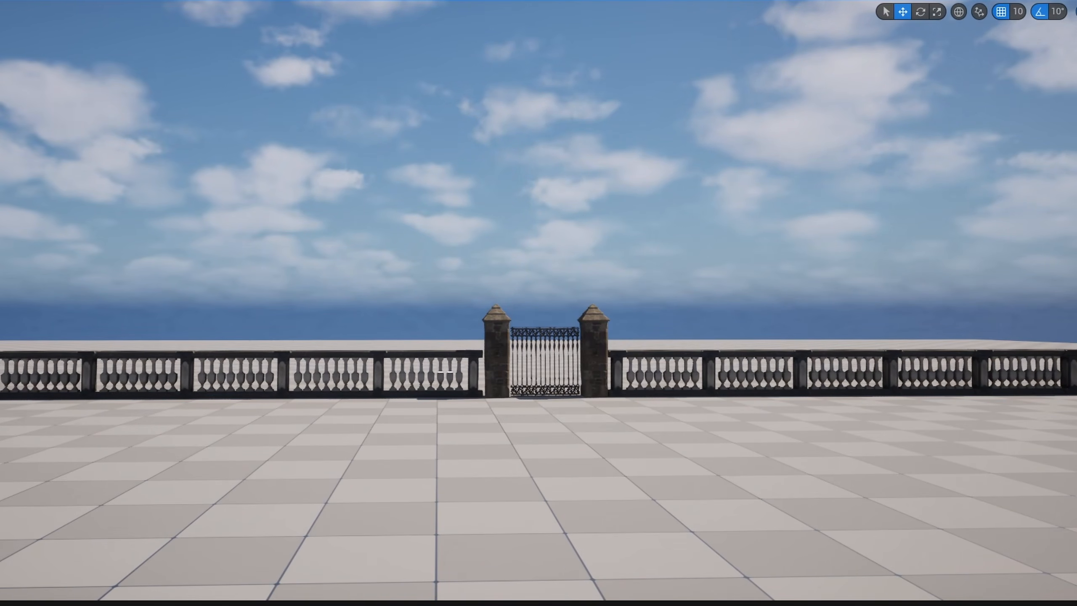
pyautogui.moveTo(445, 372); pyautogui.dragTo(740, 380, button='right')
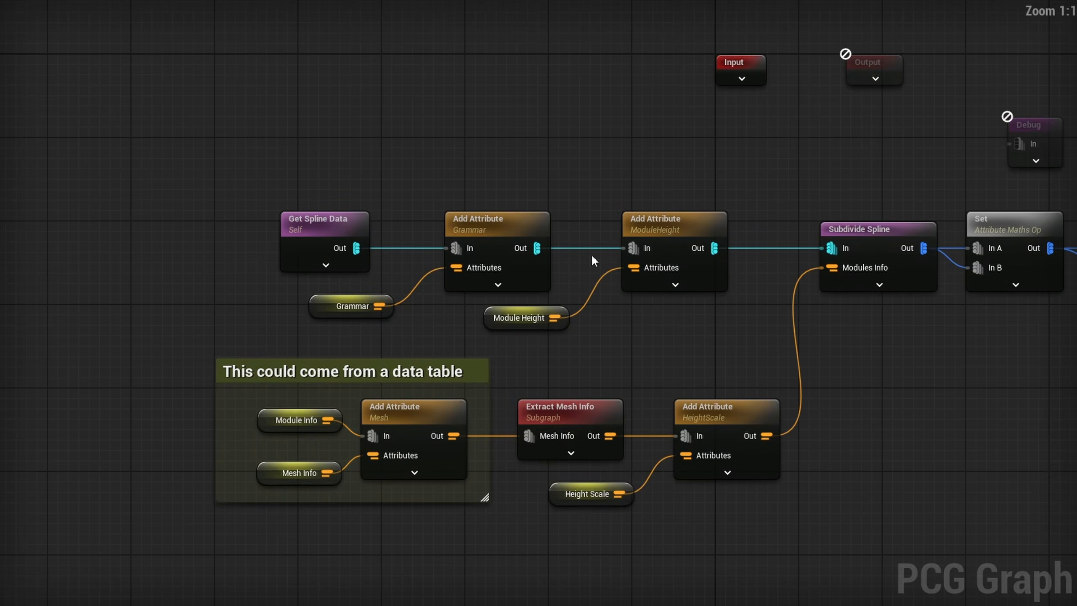
# - Add a Spline Direction node above the Get Spline Data chain and check its available operations
pyautogui.rightClick(378, 122)
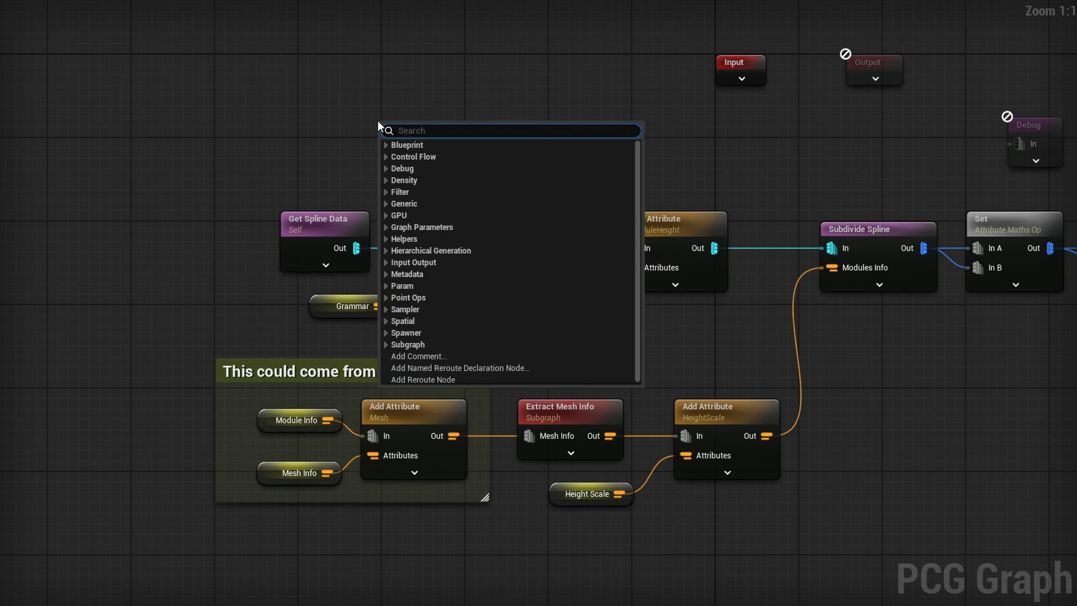
pyautogui.write('spline dire')
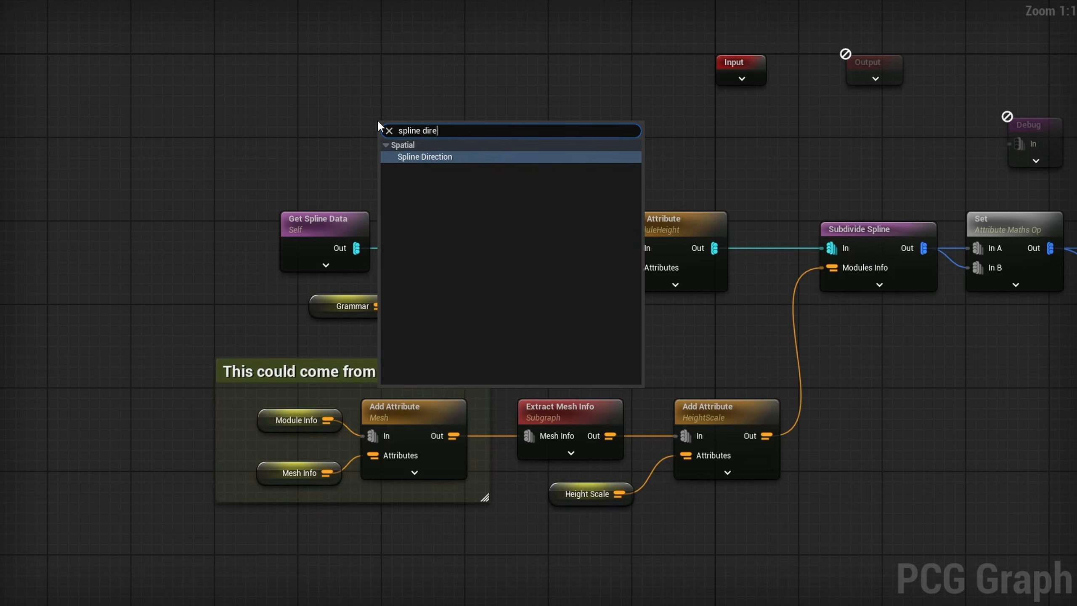
pyautogui.press('Return')
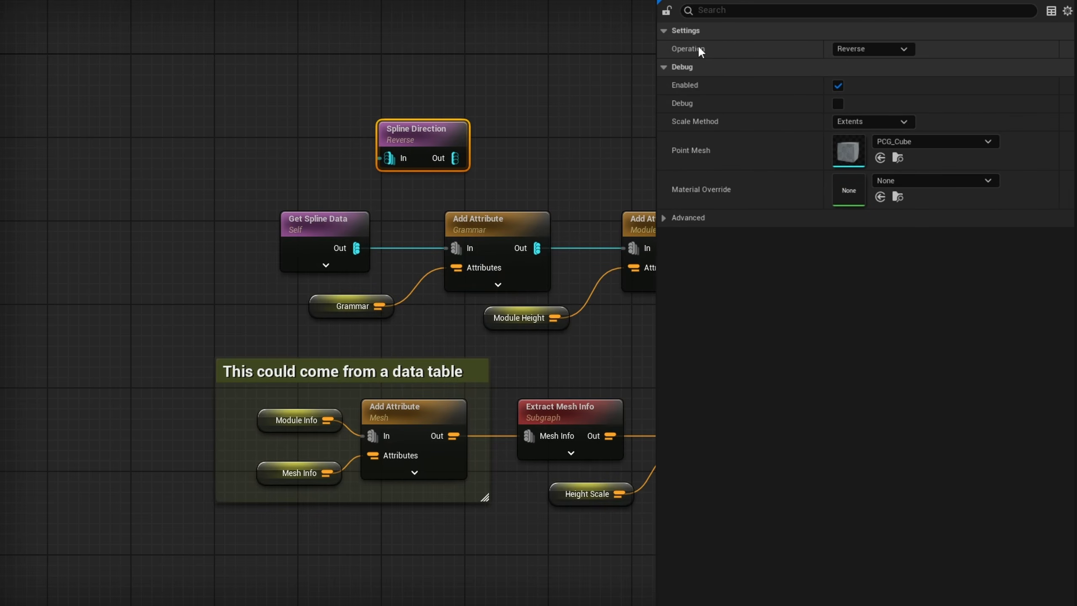
pyautogui.click(861, 49)
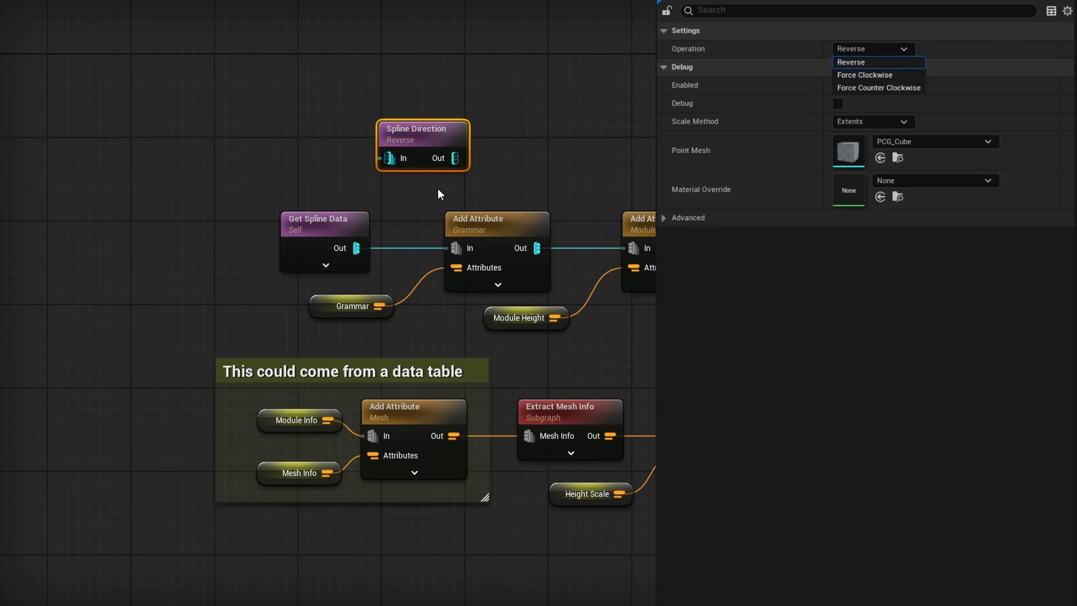
pyautogui.click(550, 123)
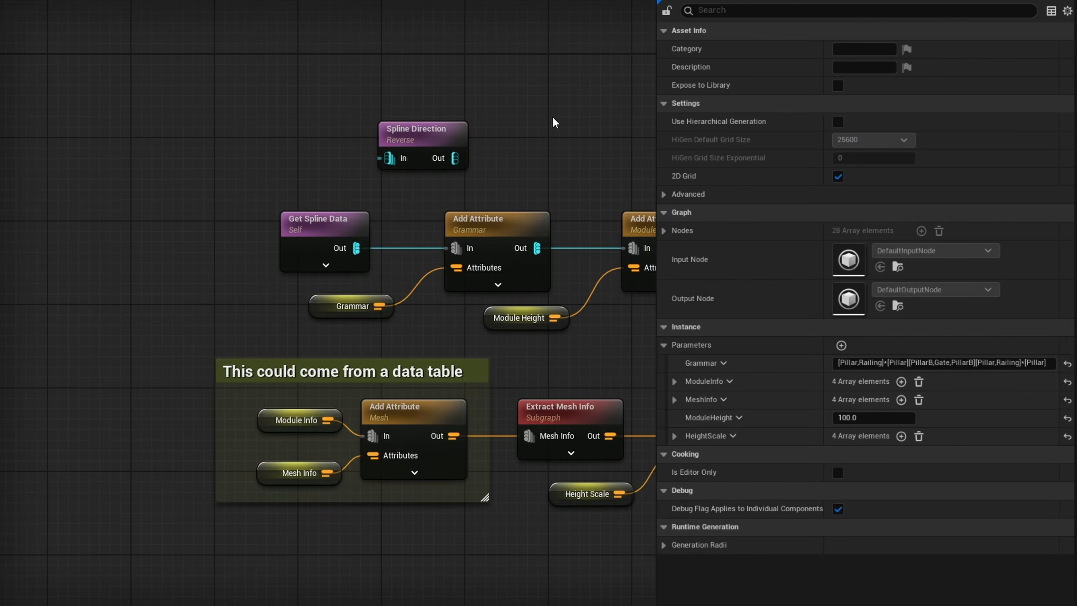
# - Add a Boolean graph parameter named Clockwise
pyautogui.click(842, 346)
pyautogui.click(736, 454)
pyautogui.click(744, 478)
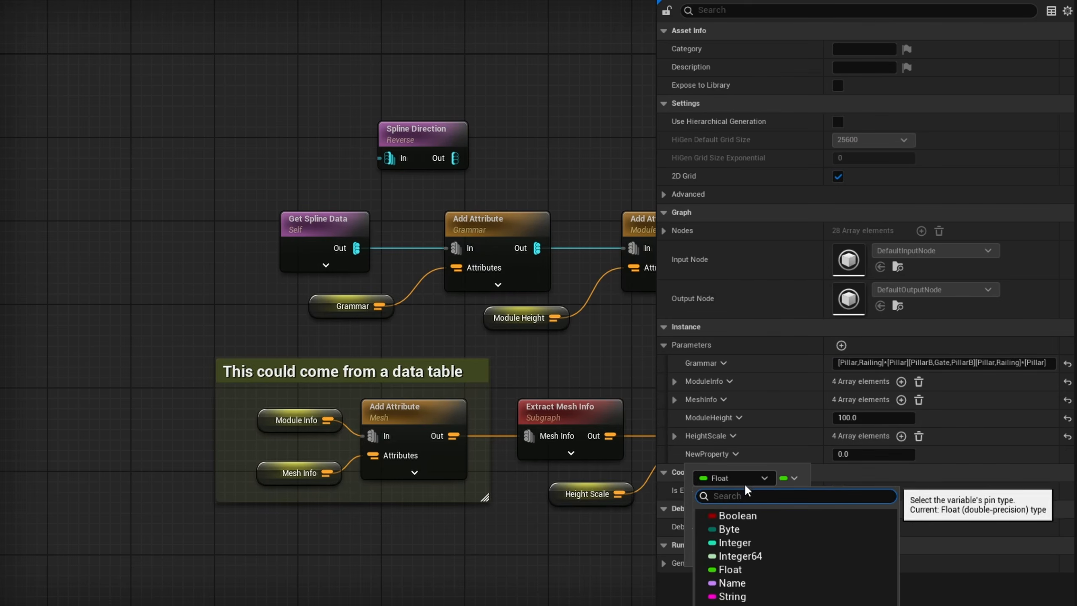
pyautogui.click(738, 516)
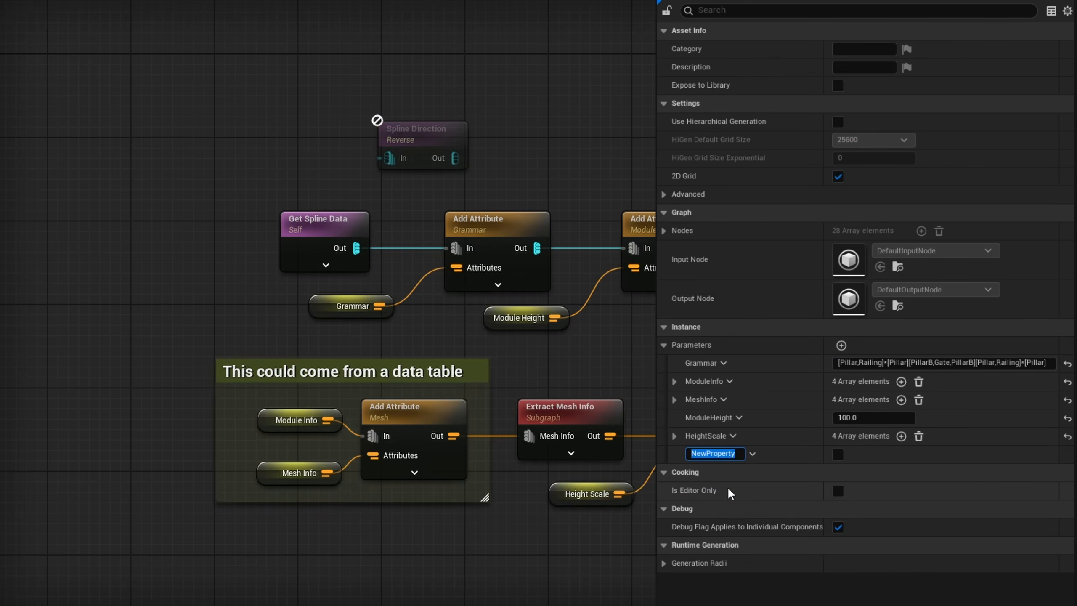
pyautogui.write('Clockwise')
pyautogui.press('Return')
# - Add a Branch node in the free space beside the Get Spline Data node
pyautogui.moveTo(358, 249); pyautogui.dragTo(585, 340, button='right')
pyautogui.rightClick(321, 261)
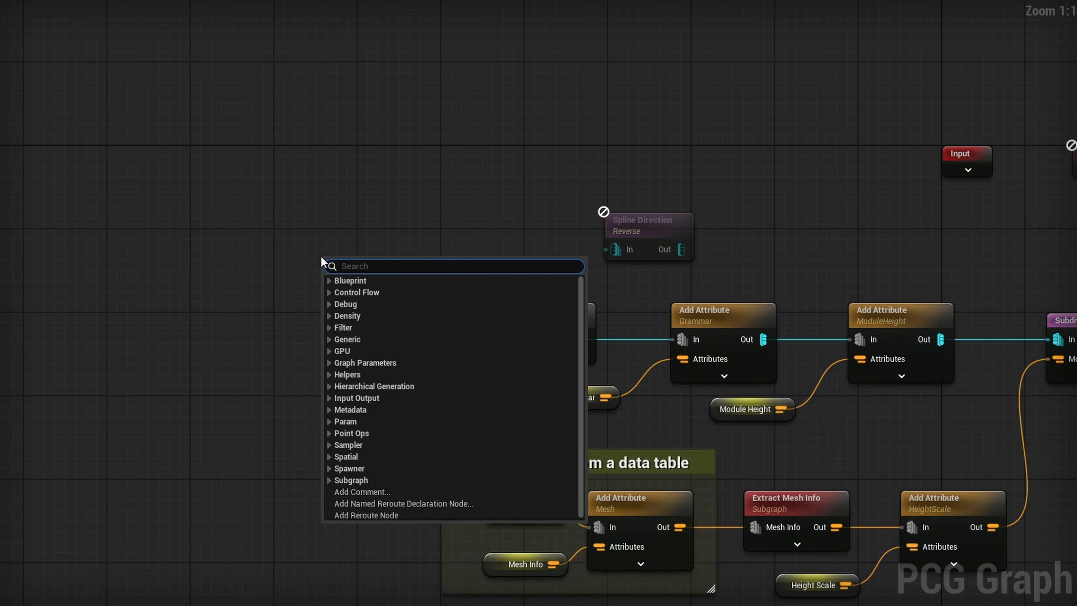
pyautogui.write('brac')
pyautogui.press('Return')
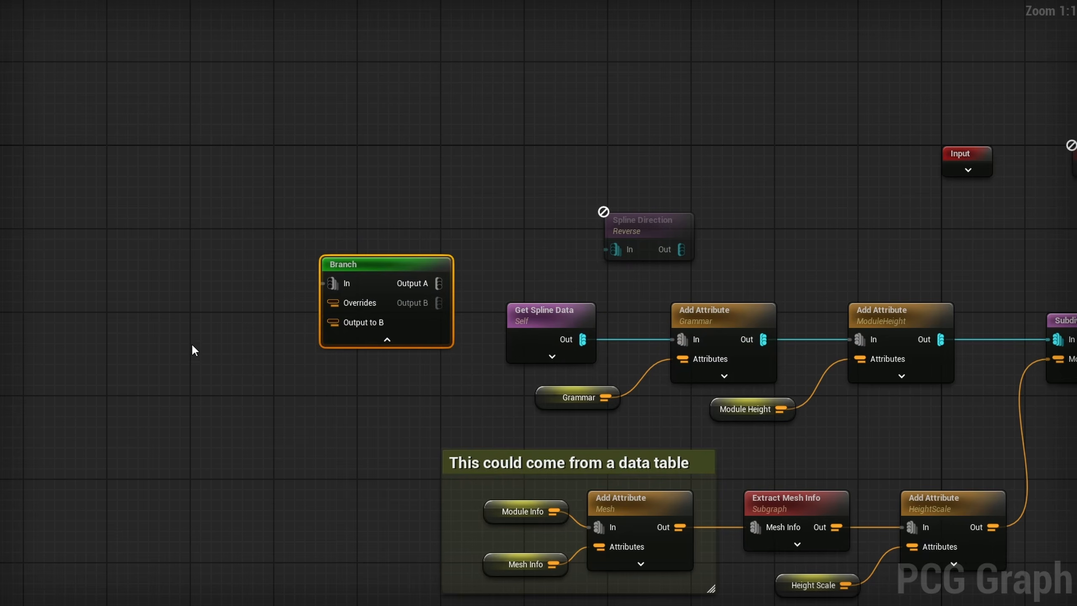
# - Add a Clockwise parameter node and connect it to the Branch node's Output to B input
pyautogui.rightClick(194, 340)
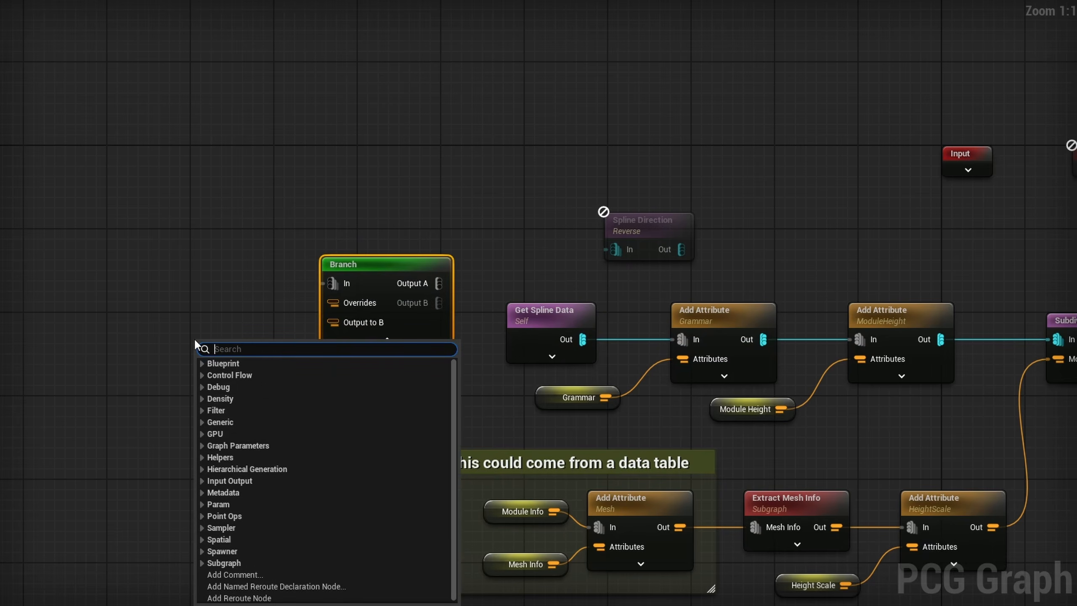
pyautogui.write('clo')
pyautogui.press('Return')
pyautogui.moveTo(270, 351); pyautogui.dragTo(353, 327)
pyautogui.click(389, 341)
# - Disconnect Get Spline Data from the Grammar Add Attribute node and feed it into the Branch node's In instead, arranging the nodes in line
pyautogui.moveTo(483, 340); pyautogui.dragTo(572, 338, button='right')
pyautogui.keyDown('alt'); pyautogui.click(672, 339); pyautogui.keyUp('alt')
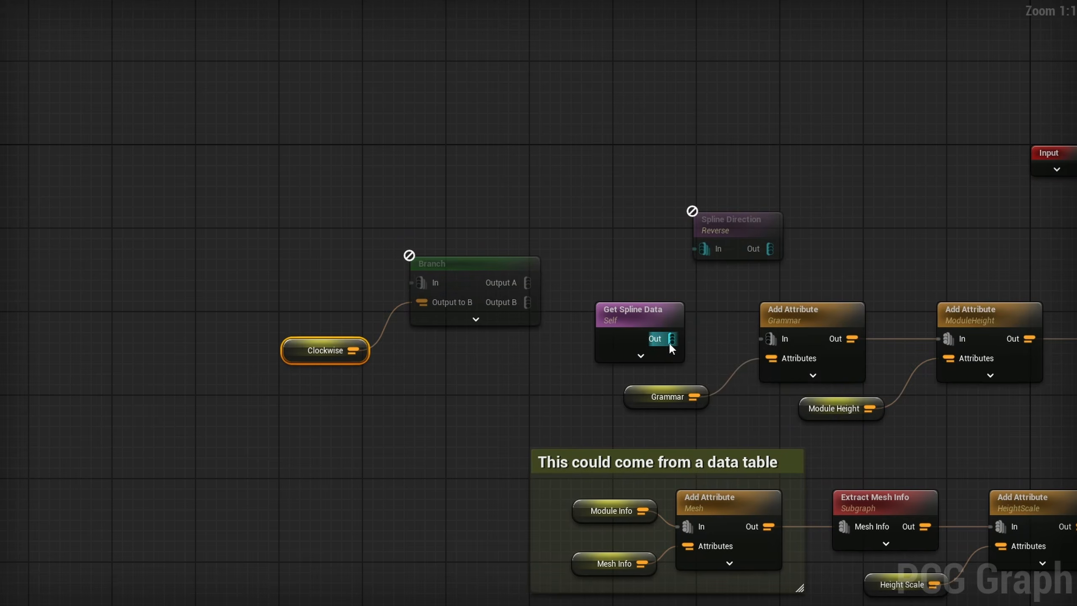
pyautogui.moveTo(629, 316); pyautogui.dragTo(422, 283)
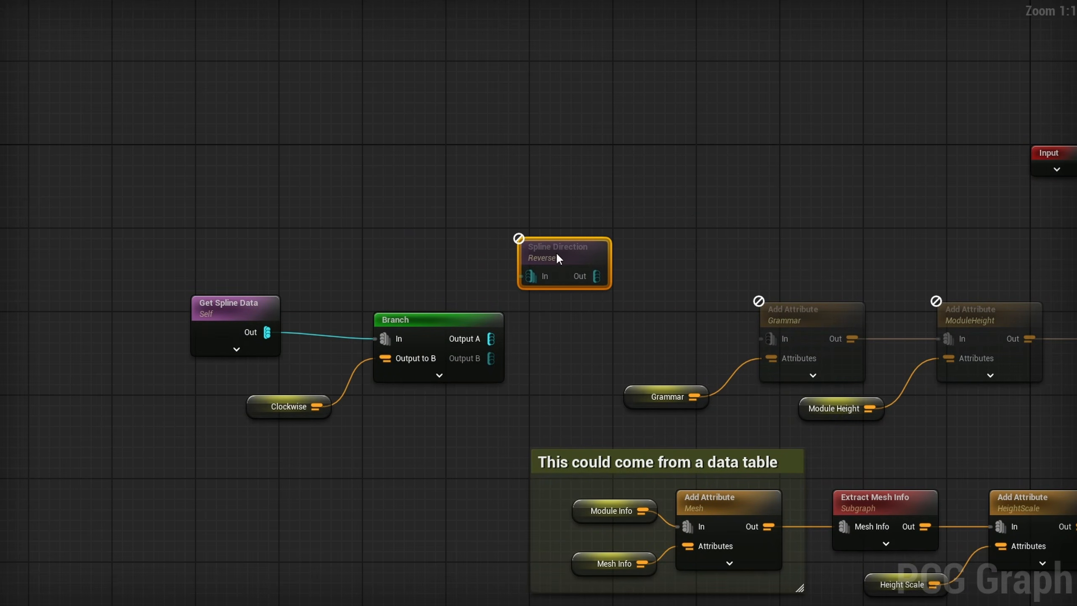
pyautogui.moveTo(557, 258); pyautogui.dragTo(568, 268)
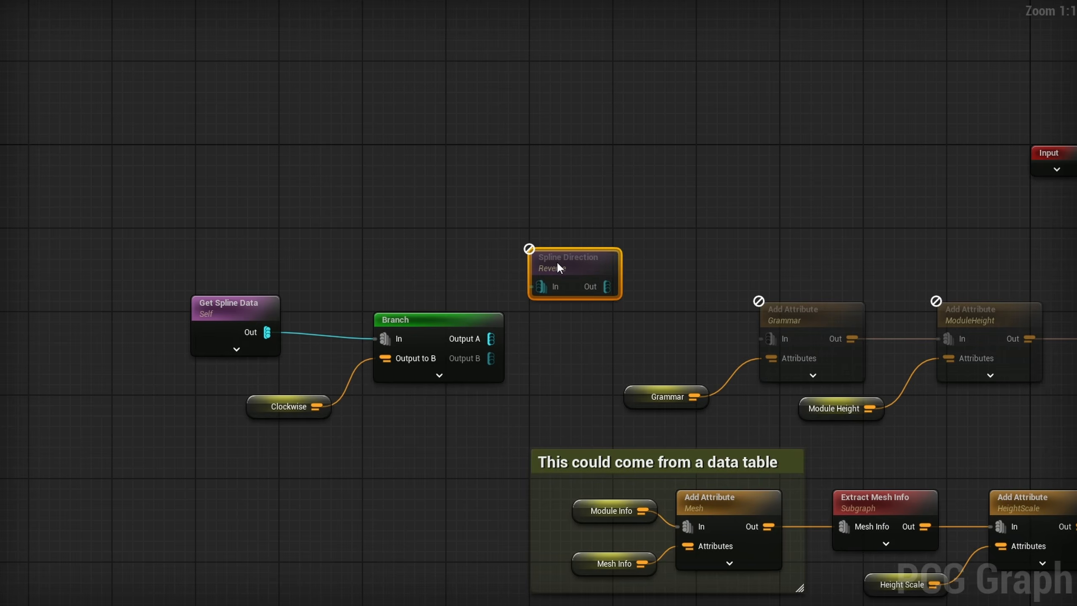
pyautogui.moveTo(240, 324); pyautogui.dragTo(276, 332)
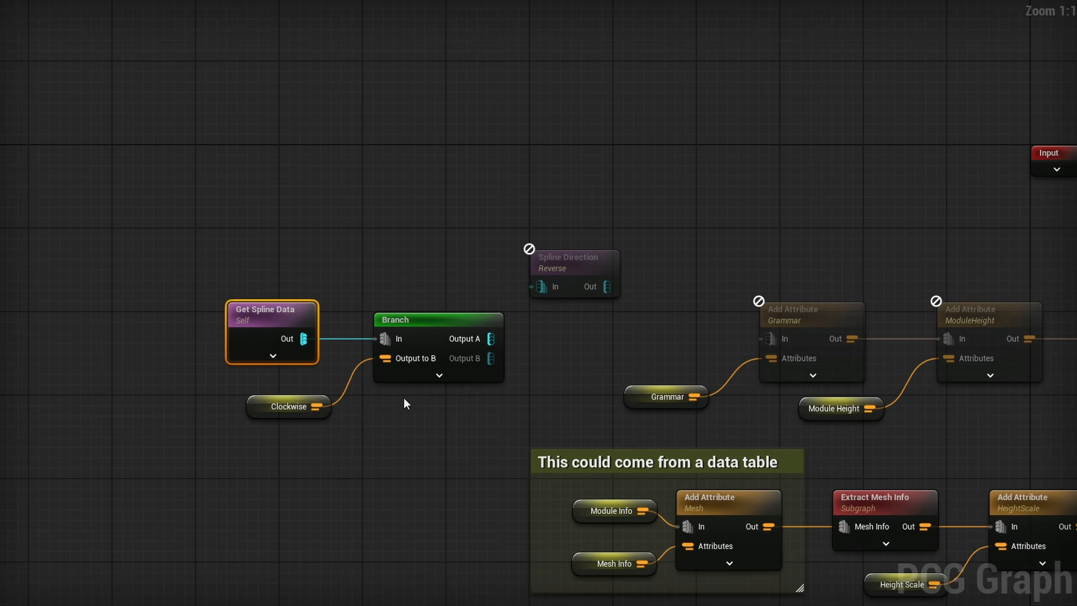
# - Set the Spline Direction operation to Force Counter Clockwise and place a duplicate below it set to Force Clockwise
pyautogui.click(547, 278)
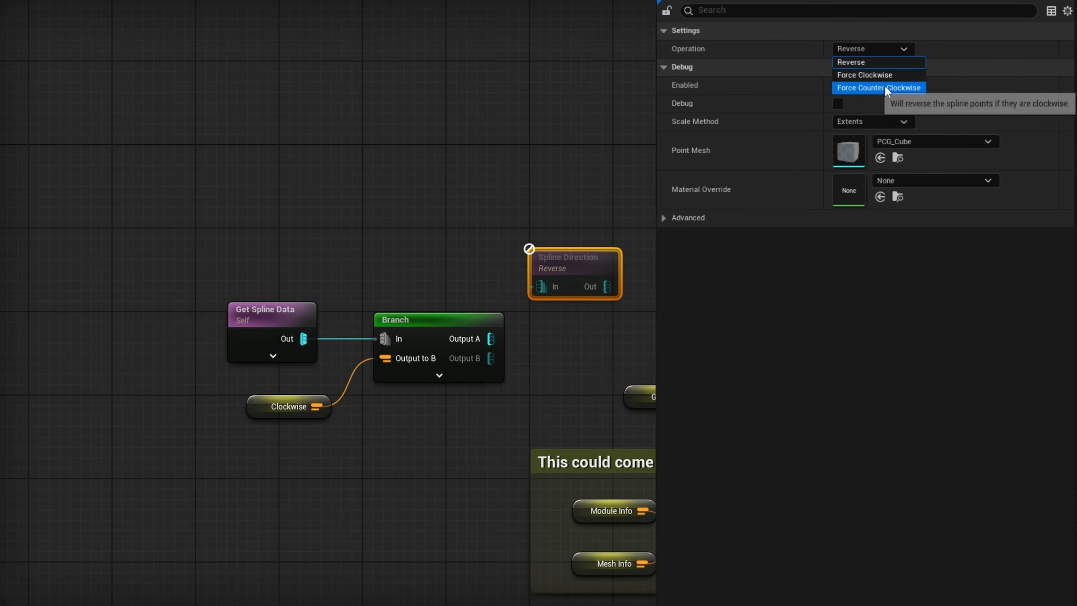
pyautogui.click(885, 85)
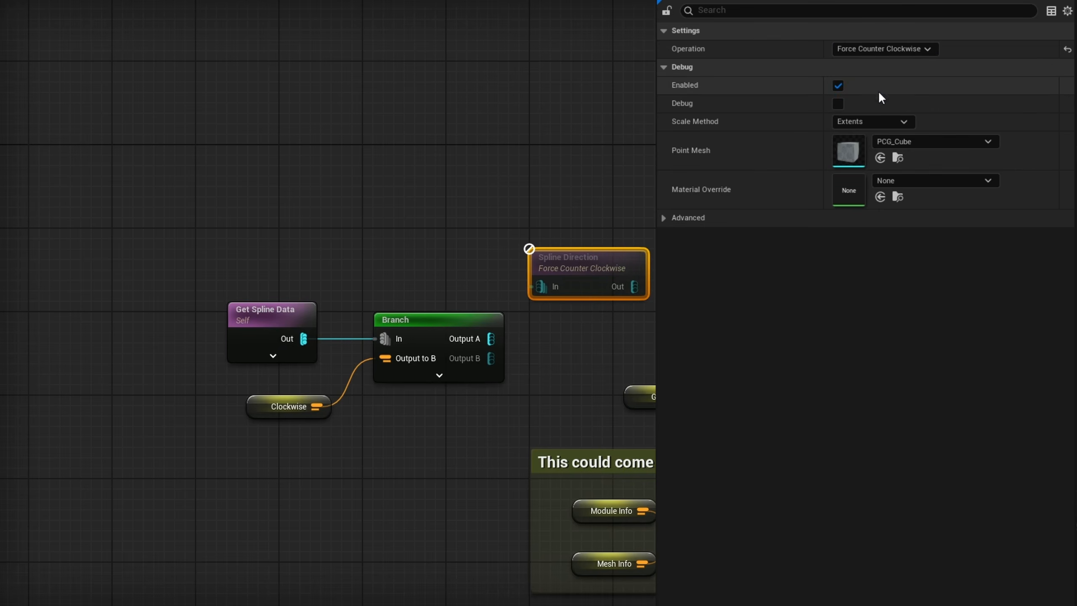
pyautogui.hotkey('ctrl', 'd')
pyautogui.moveTo(584, 339); pyautogui.dragTo(571, 339)
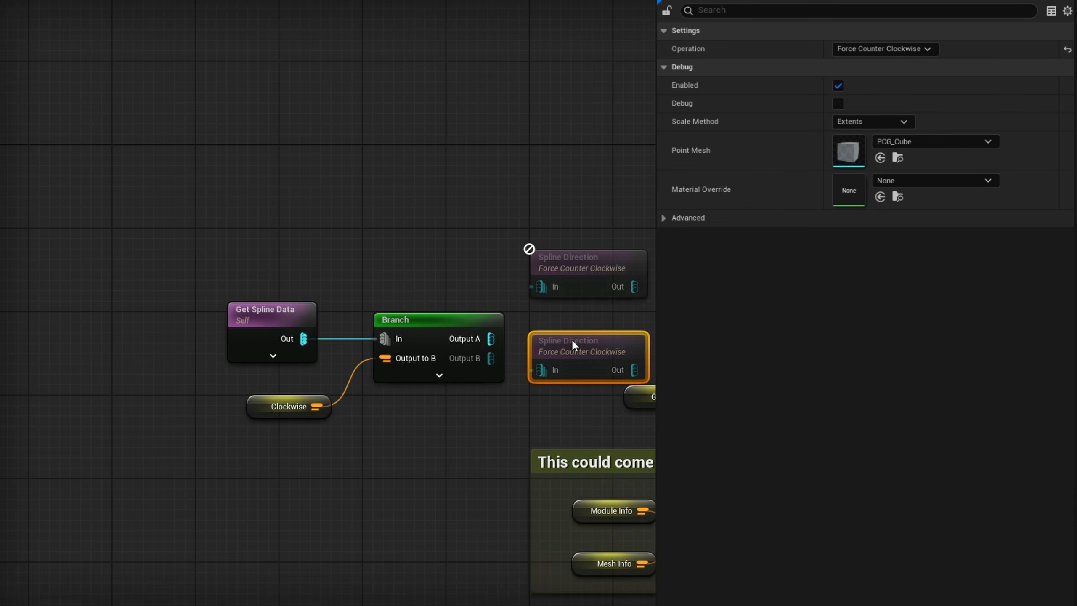
pyautogui.click(884, 49)
pyautogui.click(891, 75)
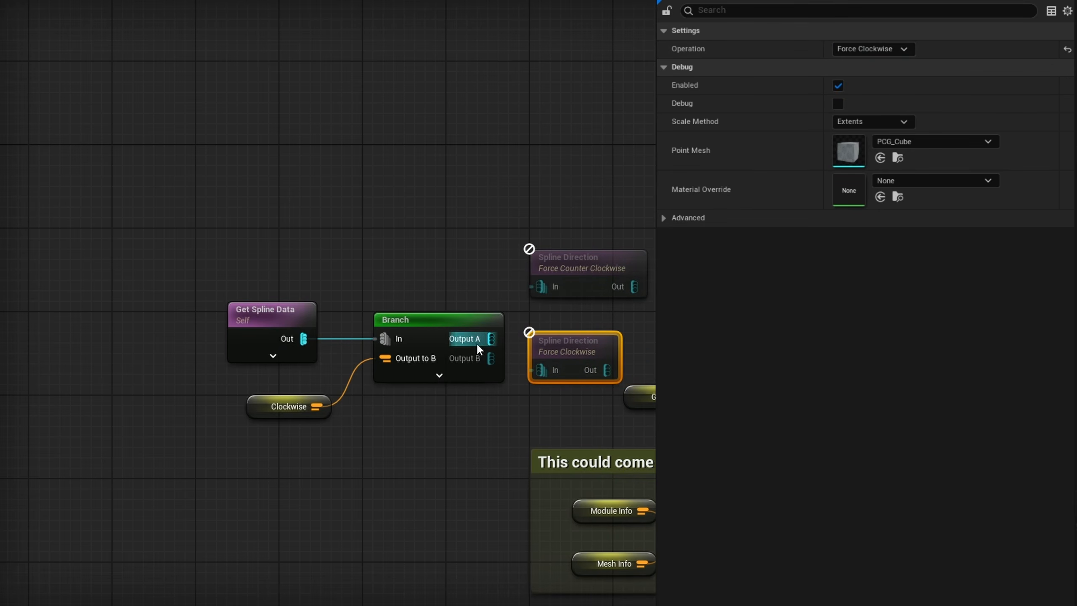
# - Connect Branch Output A to the Force Counter Clockwise node and Output B to the Force Clockwise node, straightening both rows
pyautogui.moveTo(476, 342); pyautogui.dragTo(540, 286)
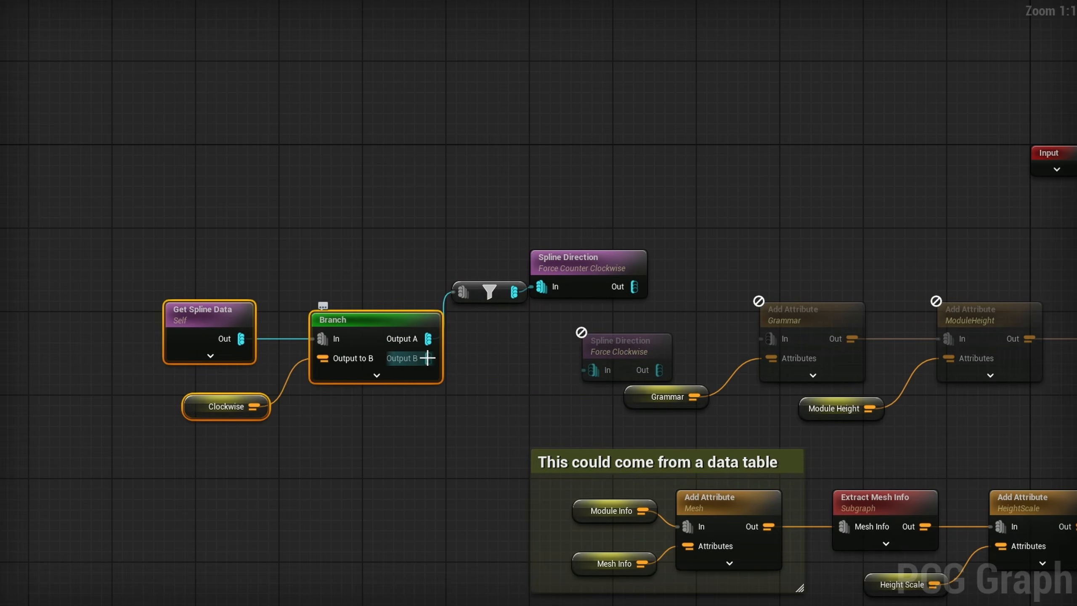
pyautogui.moveTo(429, 358); pyautogui.dragTo(595, 370)
pyautogui.moveTo(499, 344); pyautogui.dragTo(504, 380)
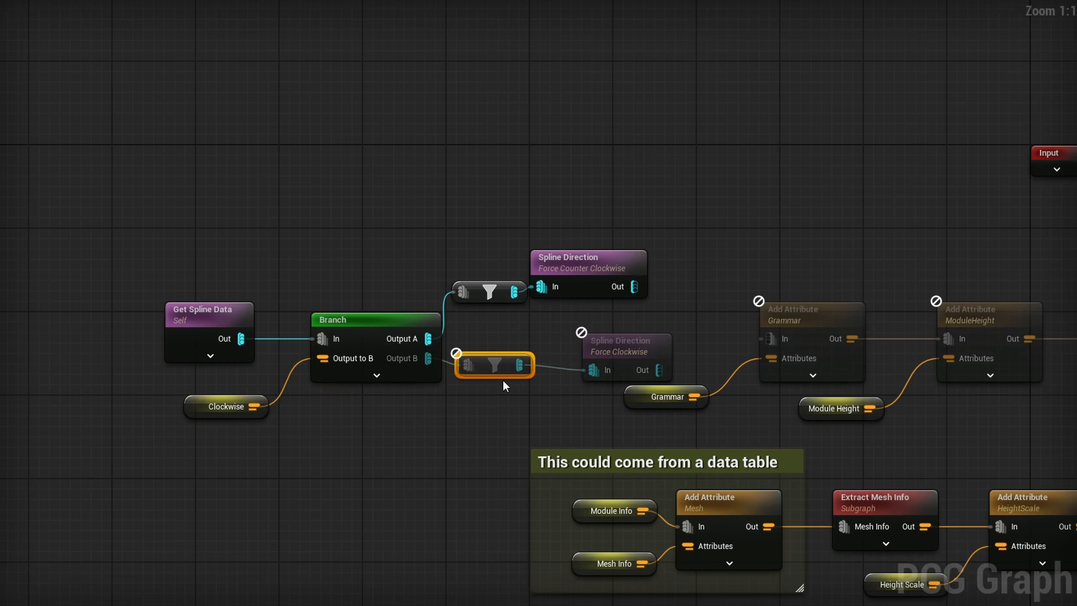
pyautogui.moveTo(598, 269); pyautogui.dragTo(622, 276)
pyautogui.moveTo(656, 239); pyautogui.dragTo(523, 295)
pyautogui.moveTo(616, 271); pyautogui.dragTo(628, 278)
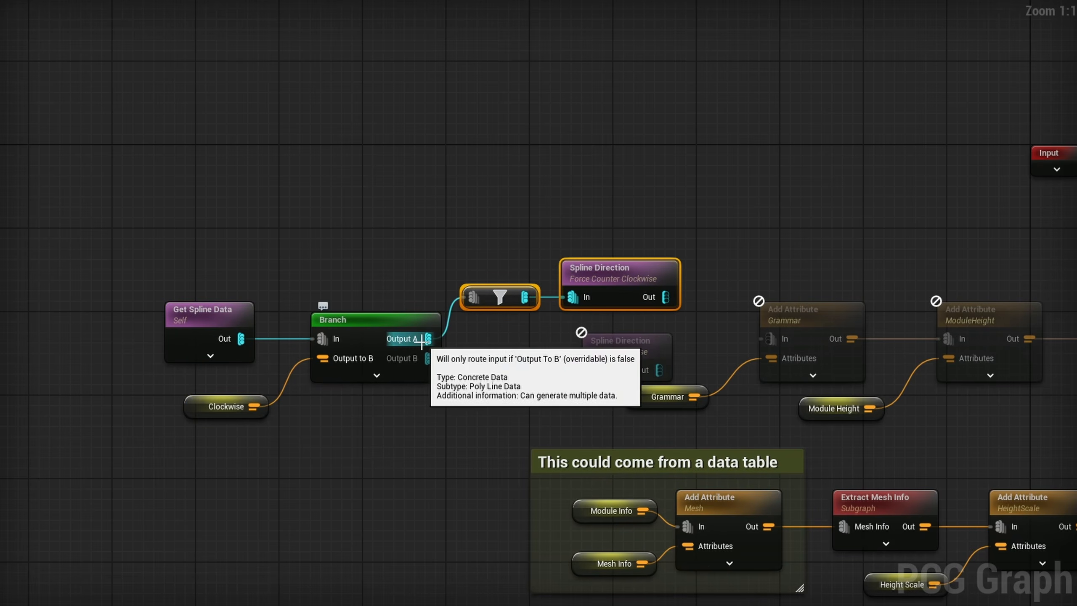
pyautogui.moveTo(694, 345); pyautogui.dragTo(494, 374)
pyautogui.press('q')
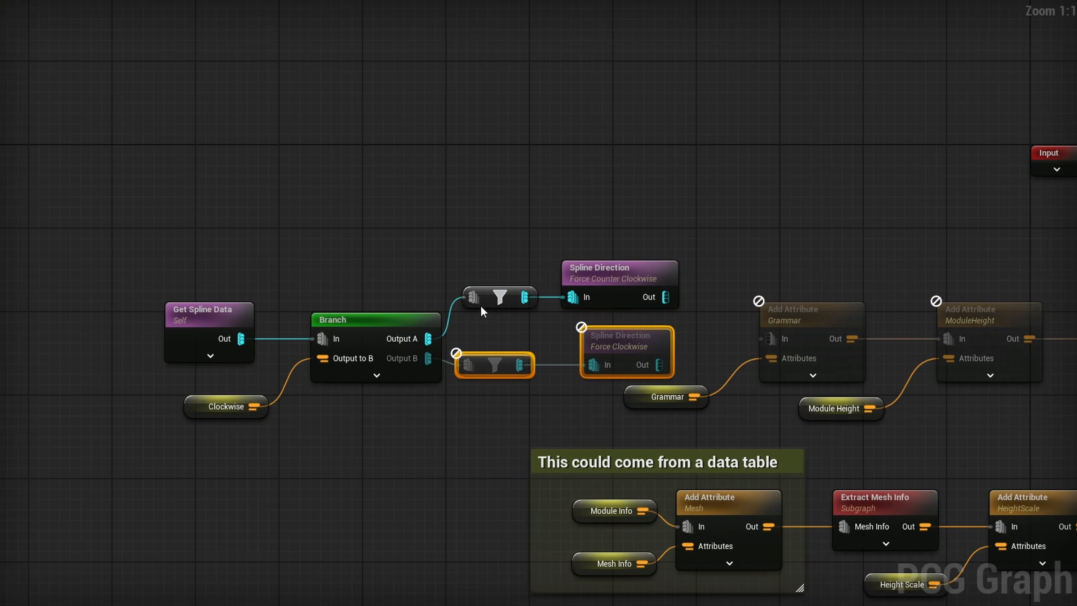
# - Connect the outputs of both Spline Direction nodes to the In of the Grammar Add Attribute node
pyautogui.click(711, 334)
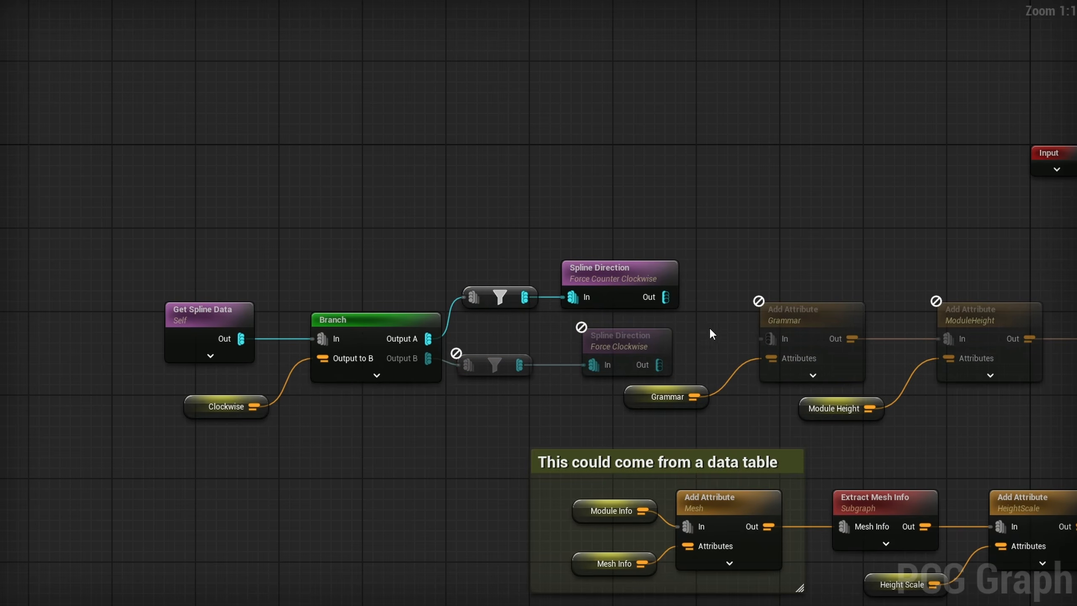
pyautogui.moveTo(670, 303); pyautogui.dragTo(769, 338)
pyautogui.moveTo(660, 365); pyautogui.dragTo(772, 339)
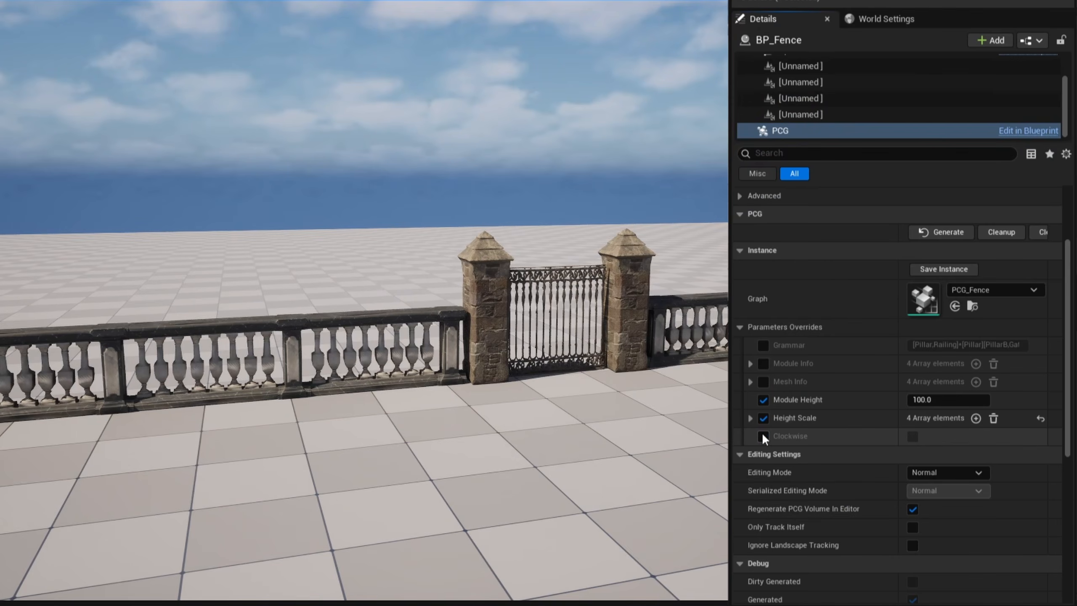
# - Enable the Clockwise override on BP_Fence's PCG component and toggle its value to compare both fence directions
pyautogui.click(763, 435)
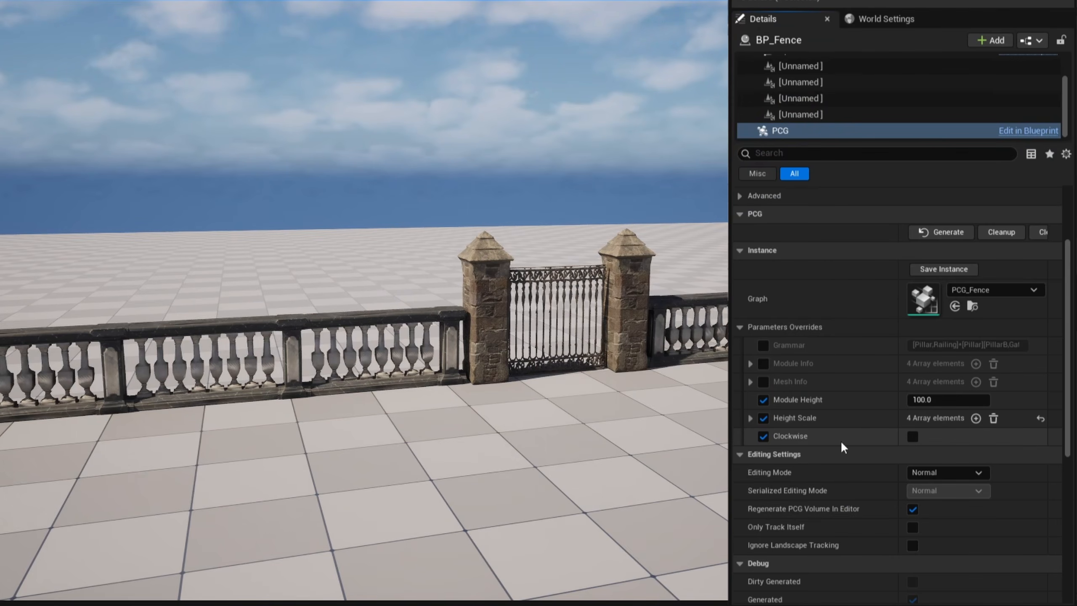
pyautogui.click(912, 436)
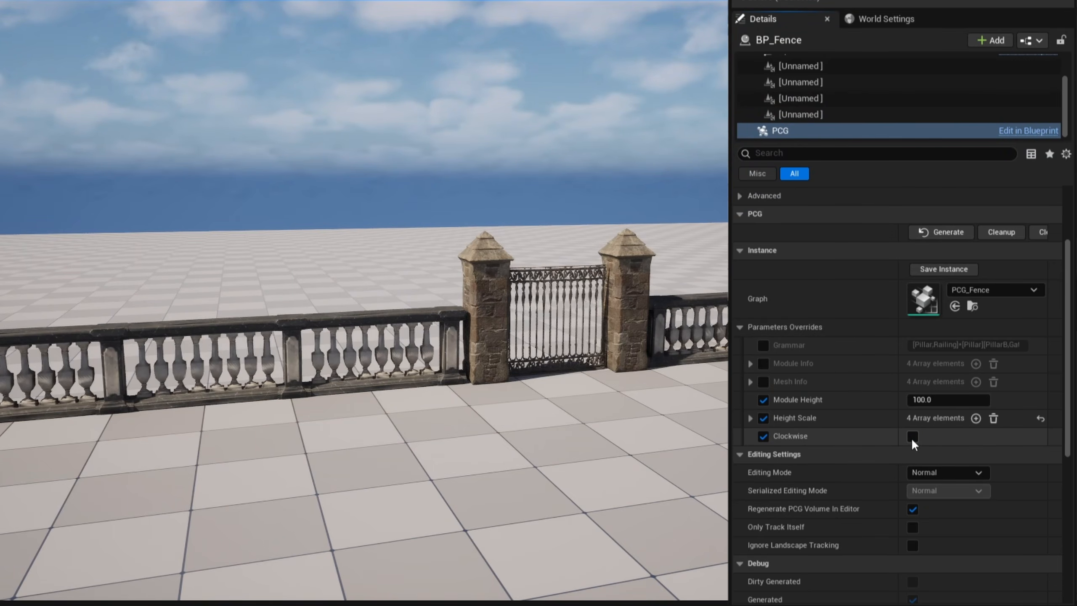
pyautogui.click(912, 436)
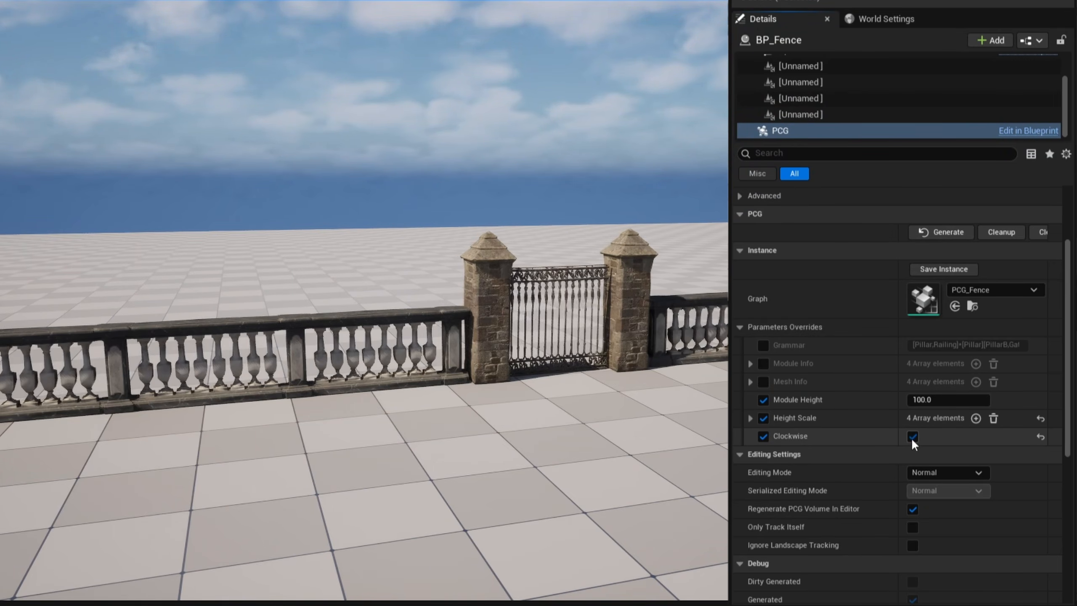
pyautogui.click(912, 437)
pyautogui.click(912, 437)
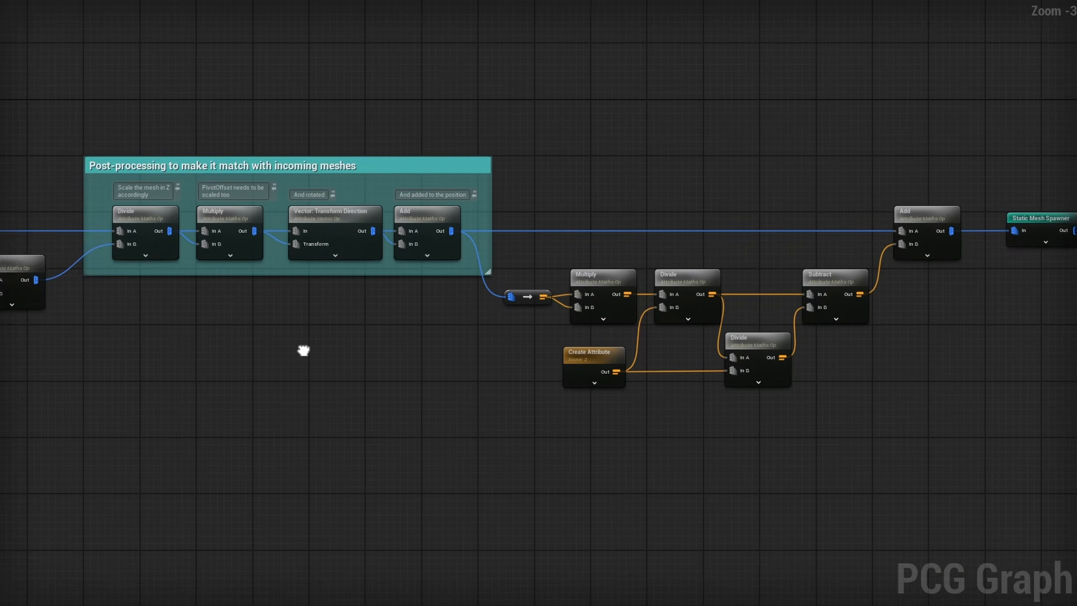
# - Add a Boolean graph parameter named OriginalHeight
pyautogui.scroll(-4, 341, 351)
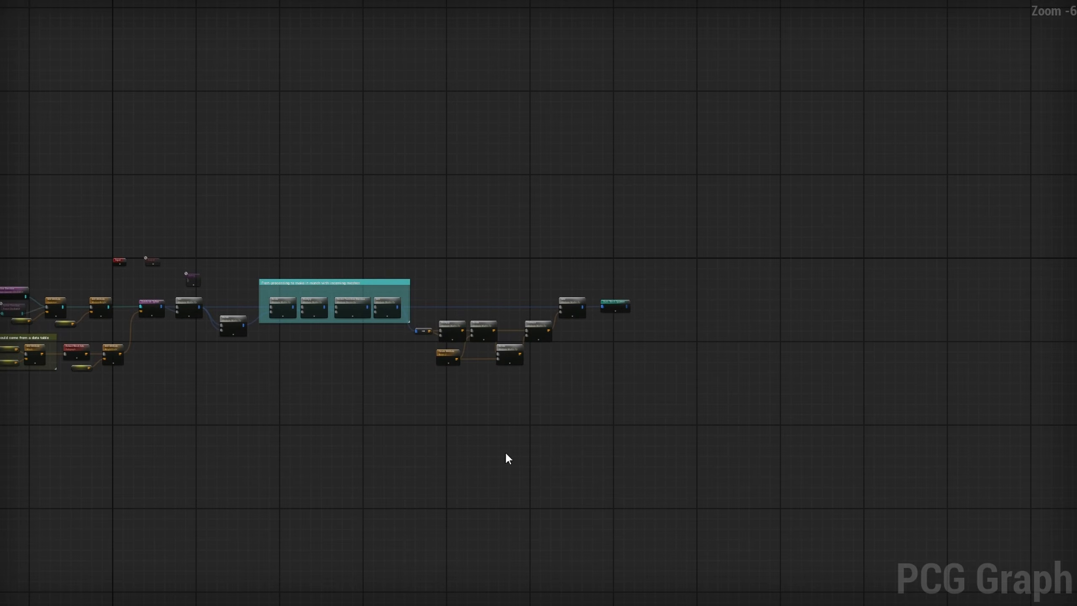
pyautogui.scroll(2, 283, 331)
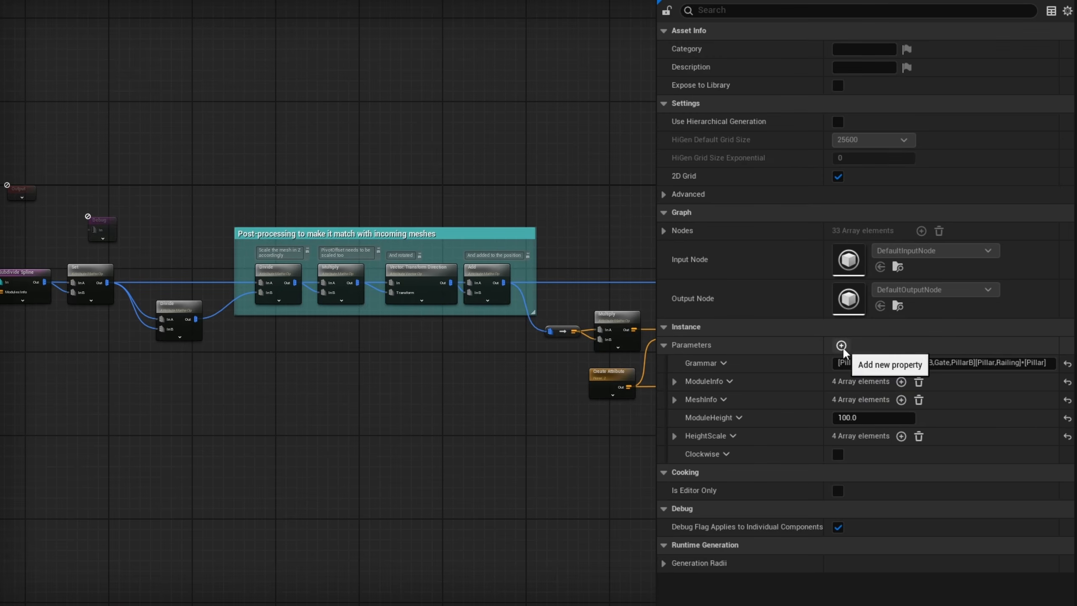
pyautogui.click(842, 346)
pyautogui.click(739, 472)
pyautogui.click(741, 517)
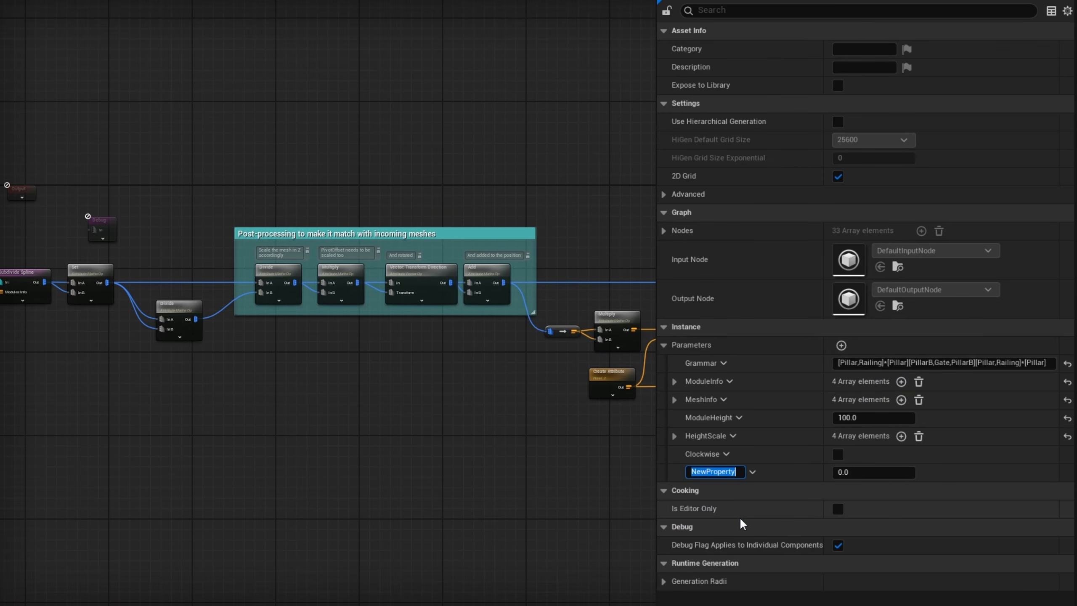
pyautogui.write('OriginalHeight')
pyautogui.press('Return')
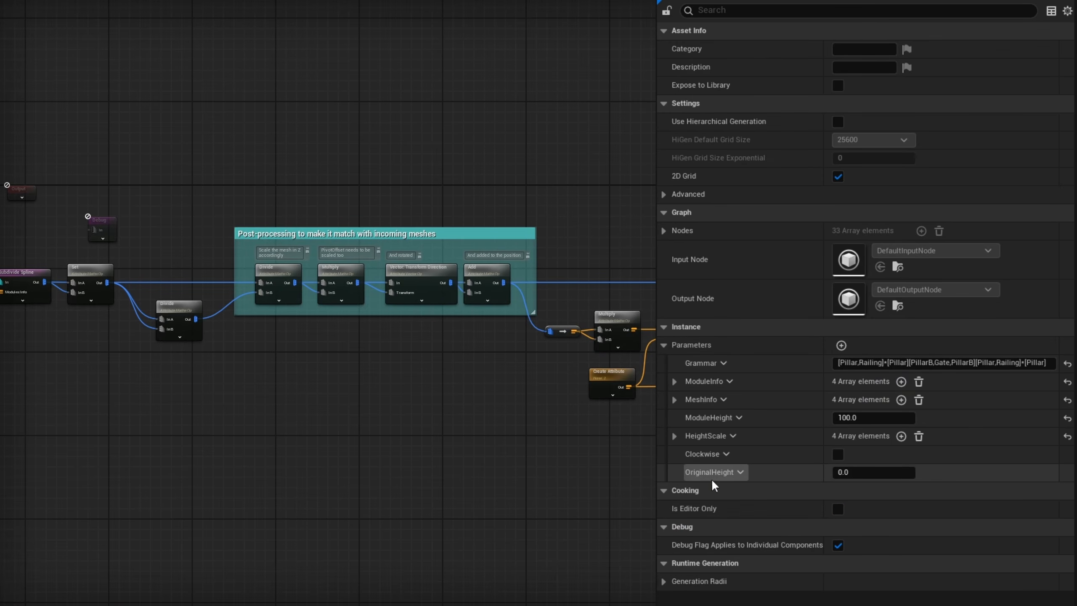
pyautogui.click(731, 473)
pyautogui.click(747, 497)
pyautogui.click(736, 532)
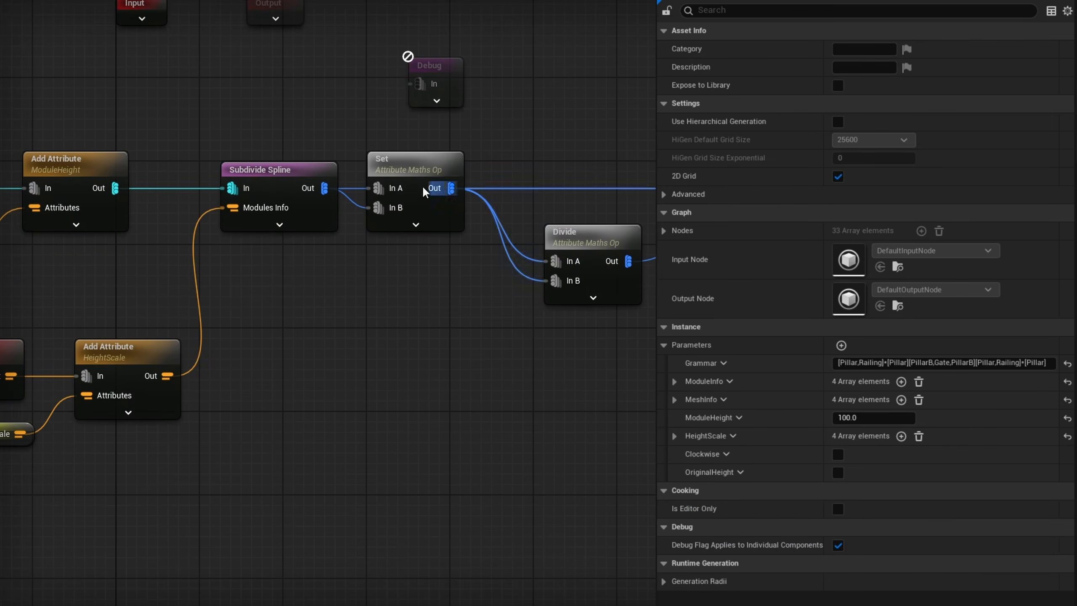
# - Add a Branch node to the graph below the Divide node that follows Set
pyautogui.click(409, 159)
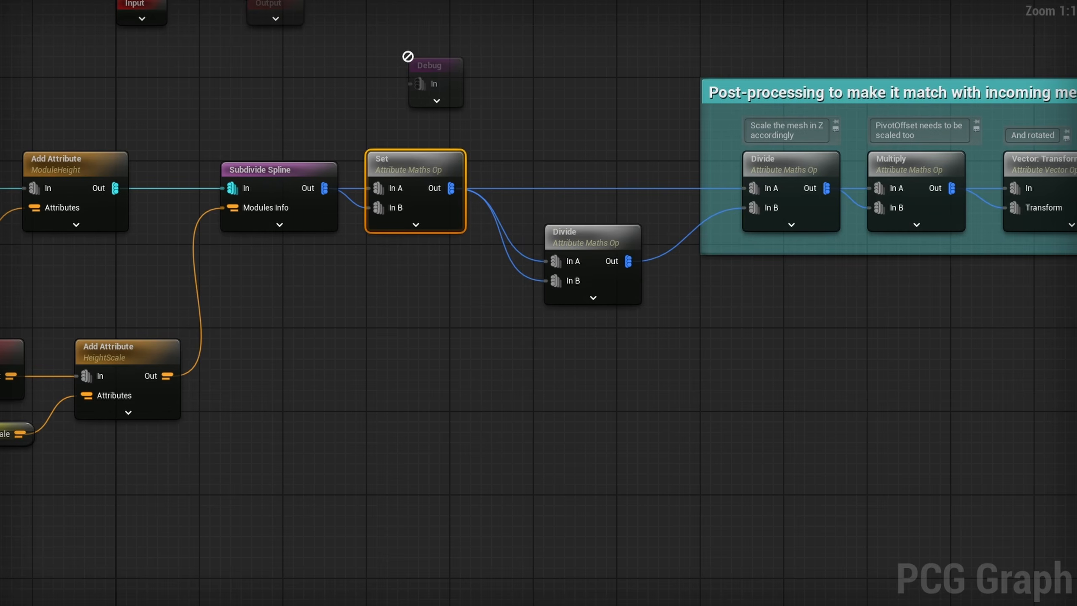
pyautogui.click(516, 386)
pyautogui.moveTo(506, 380); pyautogui.dragTo(476, 438, button='right')
pyautogui.rightClick(391, 454)
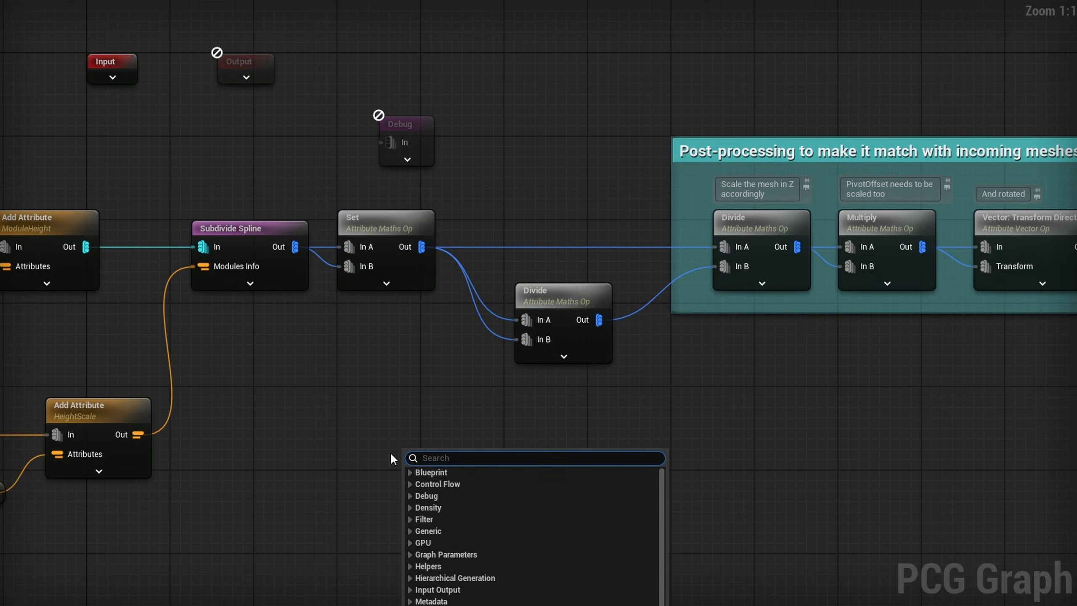
pyautogui.write('branch')
pyautogui.press('Return')
pyautogui.moveTo(460, 447); pyautogui.dragTo(514, 392)
# - Add a Get OriginalHeight node and connect it to the Branch node's Output to B input
pyautogui.rightClick(302, 453)
pyautogui.write('get origin')
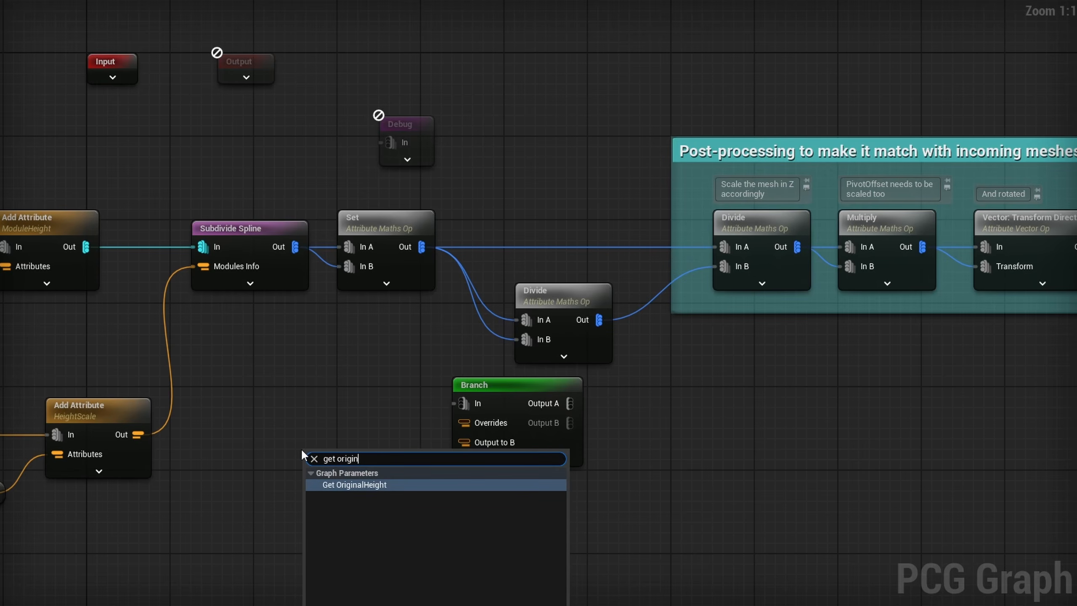
pyautogui.press('Return')
pyautogui.moveTo(375, 459); pyautogui.dragTo(464, 443)
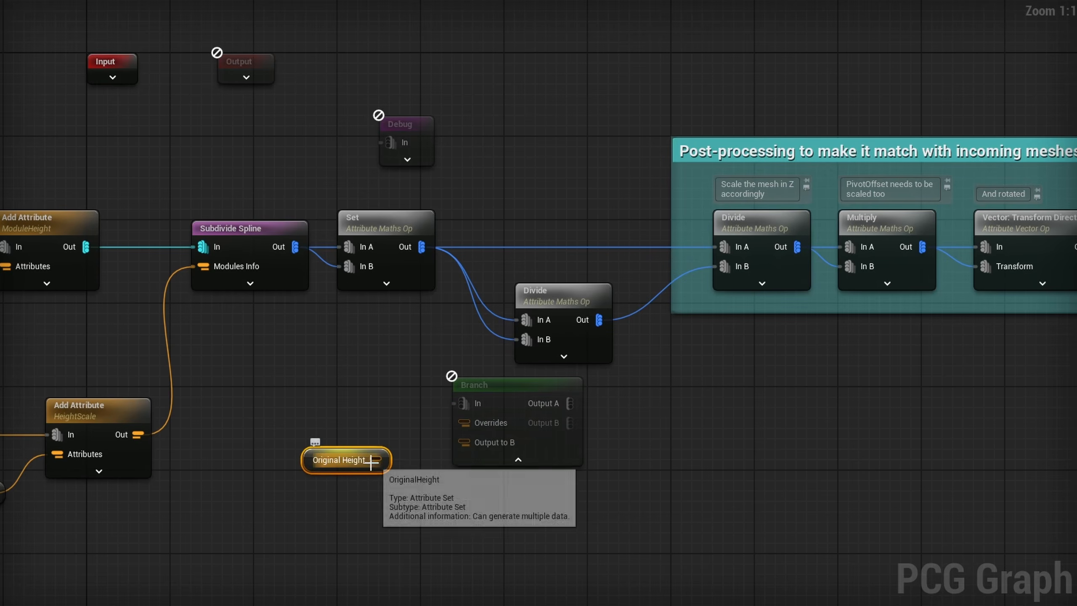
pyautogui.click(519, 460)
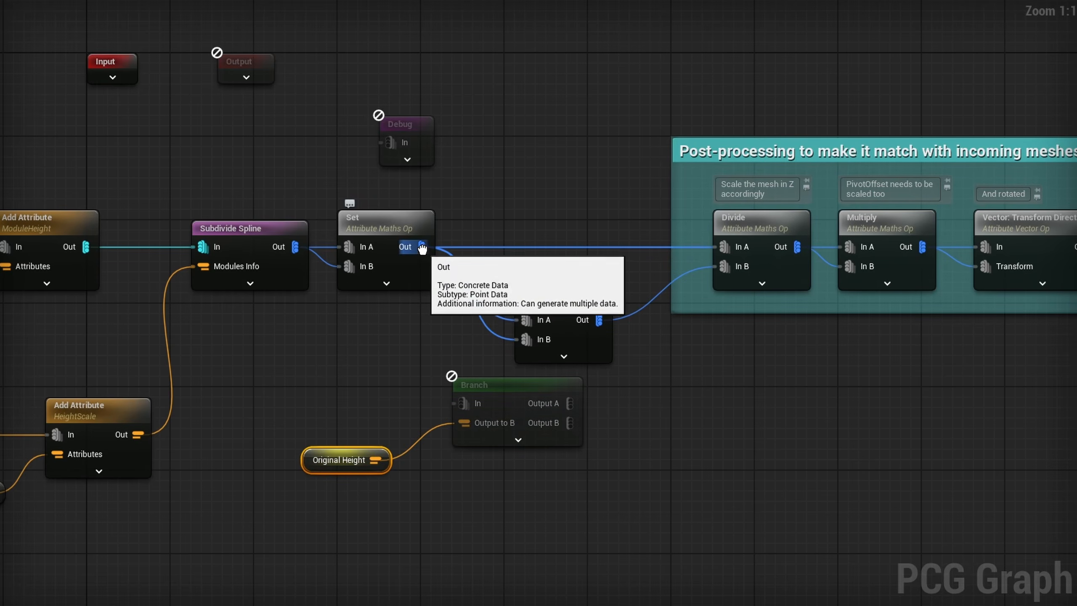
# - Insert the Branch after the Set node, moving Set's outgoing links to Output A and connecting Set's Out to the Branch In
pyautogui.keyDown('ctrl'); pyautogui.moveTo(423, 250); pyautogui.dragTo(568, 411); pyautogui.keyUp('ctrl')
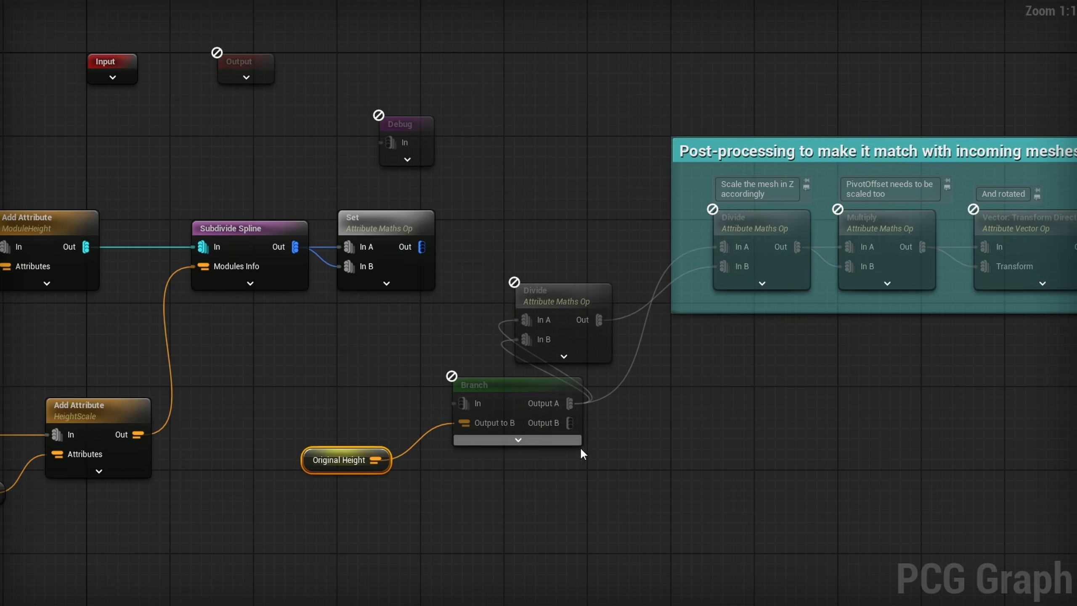
pyautogui.moveTo(551, 508); pyautogui.dragTo(333, 428)
pyautogui.moveTo(521, 399); pyautogui.dragTo(522, 254)
pyautogui.click(399, 326)
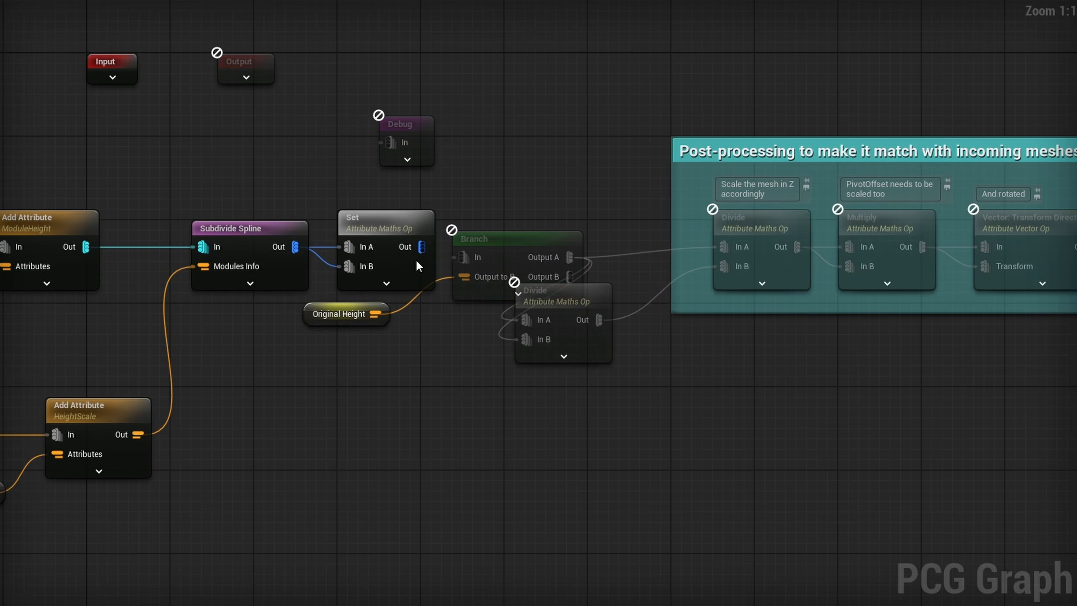
pyautogui.moveTo(422, 247); pyautogui.dragTo(523, 240)
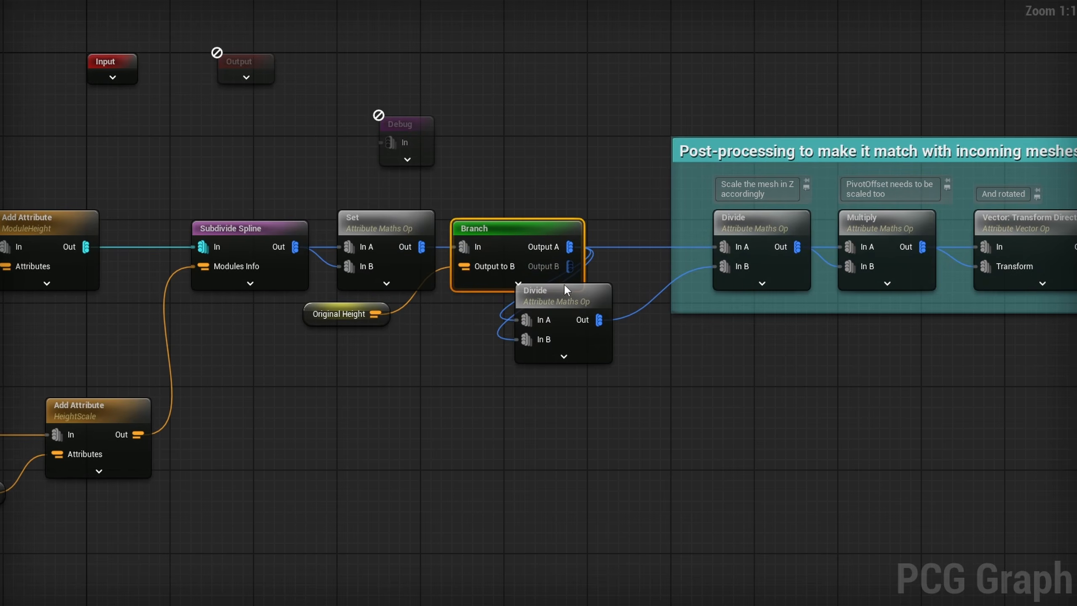
pyautogui.moveTo(574, 292); pyautogui.dragTo(656, 271)
# - Duplicate the Multiply, Vector: Transform Direction and Add nodes from the post-processing group into the empty area below it
pyautogui.scroll(-2, 656, 274)
pyautogui.moveTo(986, 357); pyautogui.dragTo(652, 358, button='right')
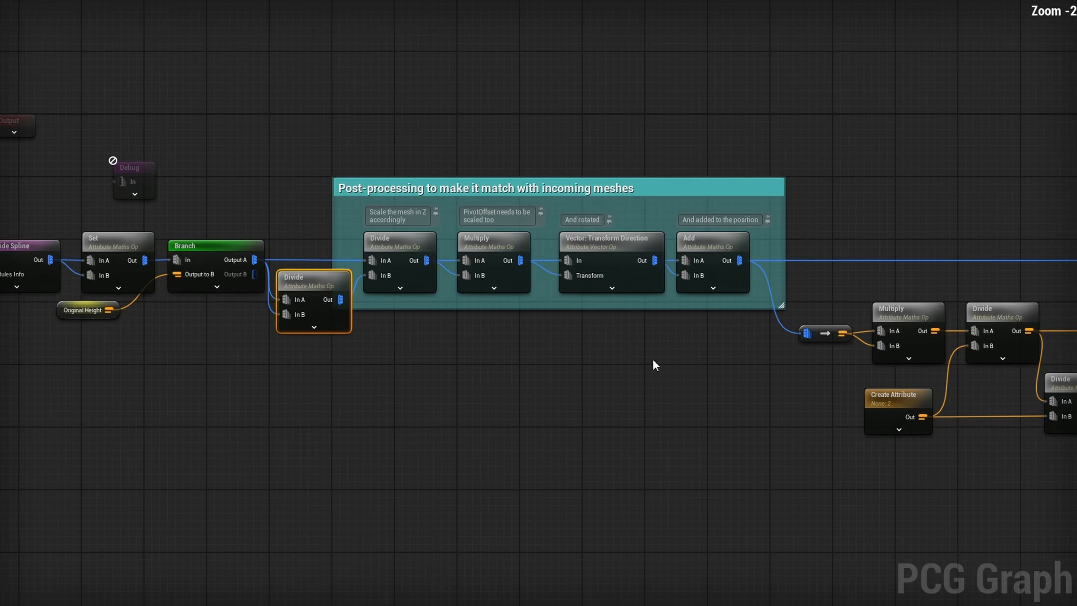
pyautogui.moveTo(749, 364); pyautogui.dragTo(874, 365, button='right')
pyautogui.scroll(2, 382, 318)
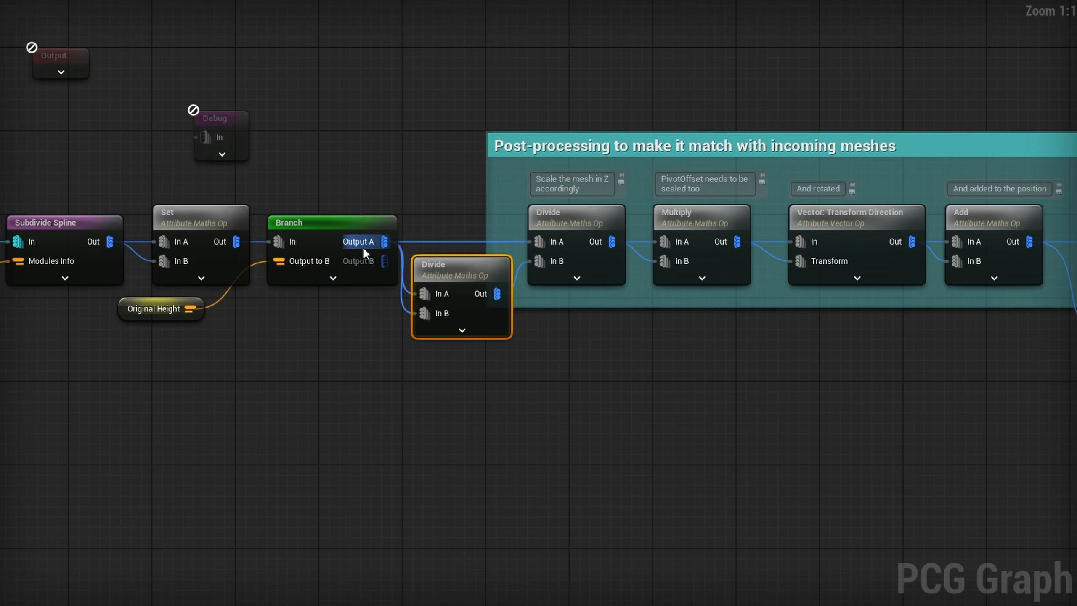
pyautogui.moveTo(142, 317); pyautogui.dragTo(175, 330)
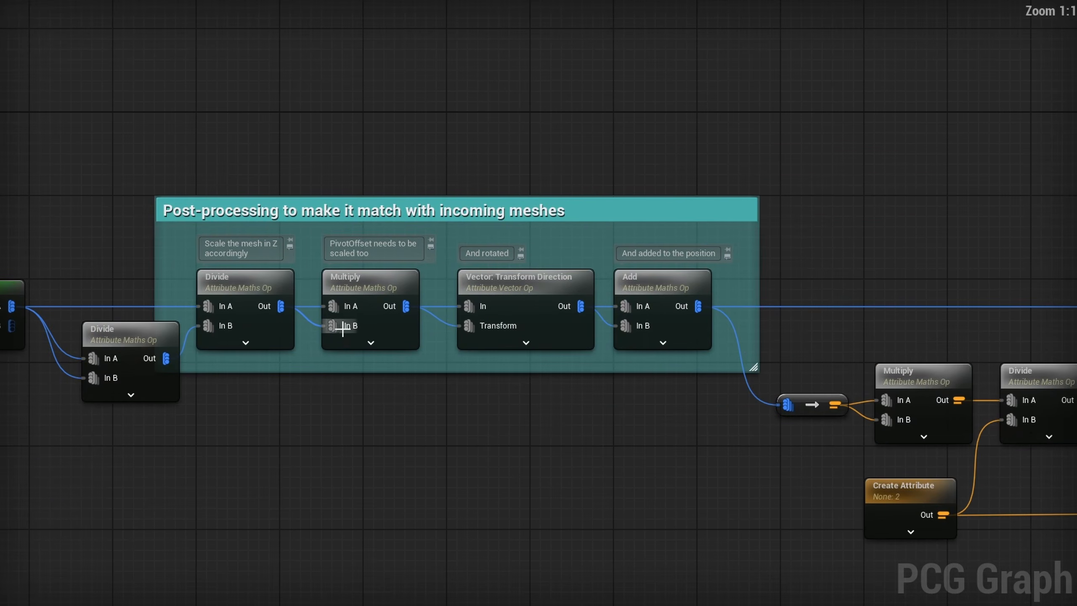
pyautogui.moveTo(337, 319); pyautogui.dragTo(518, 306, button='right')
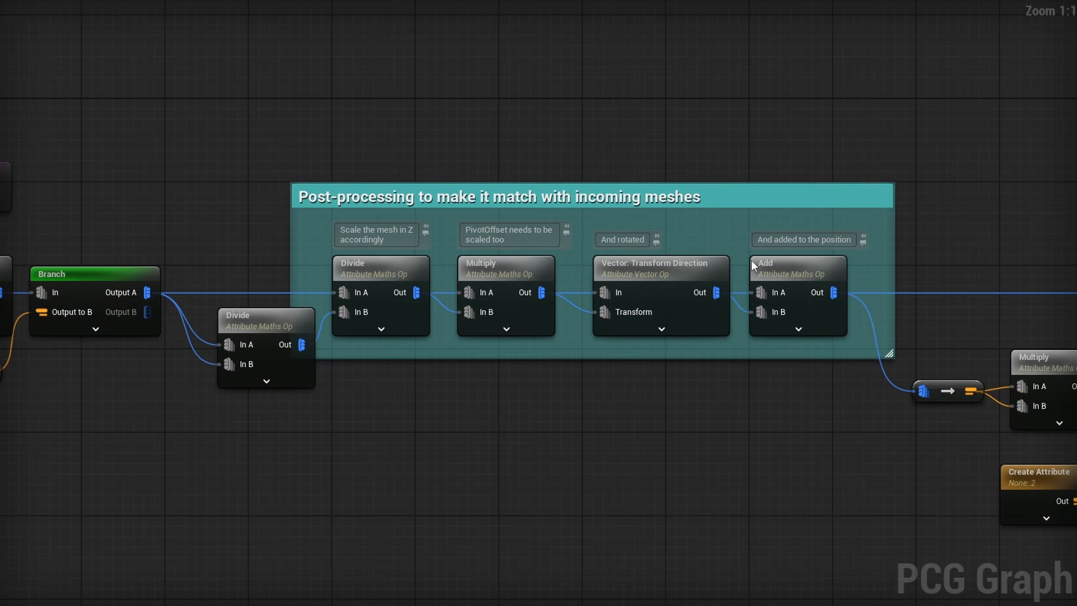
pyautogui.moveTo(808, 233); pyautogui.dragTo(482, 320)
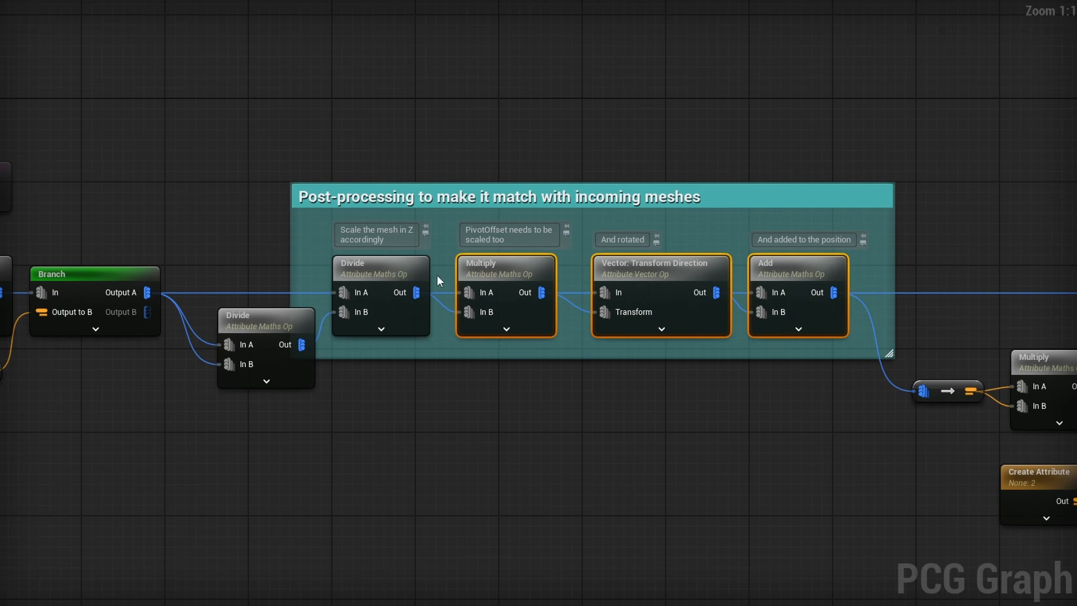
pyautogui.moveTo(374, 391); pyautogui.dragTo(495, 334, button='right')
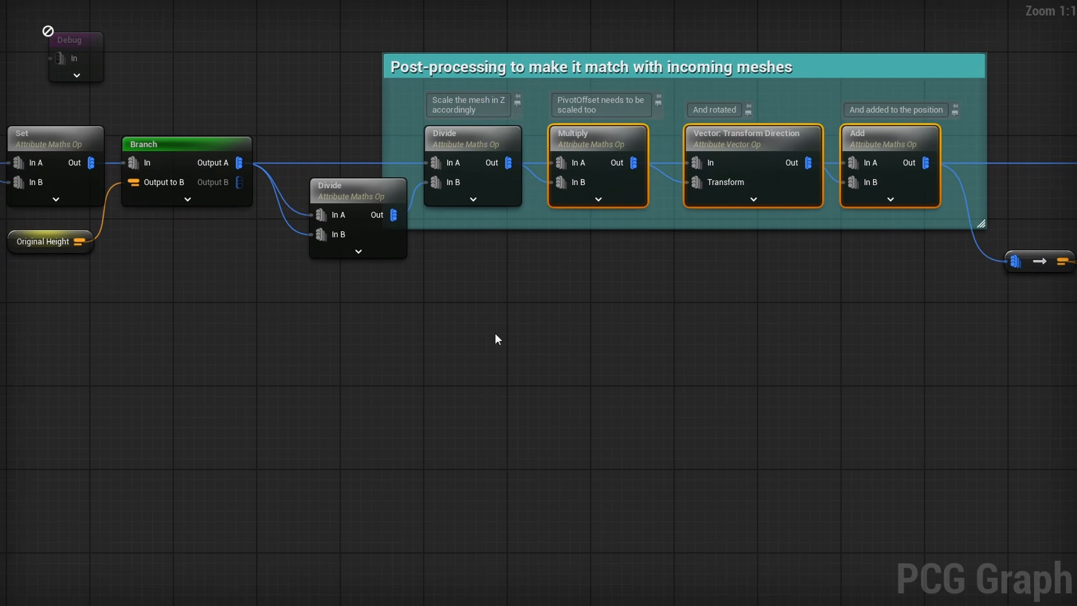
pyautogui.hotkey('ctrl', 'v')
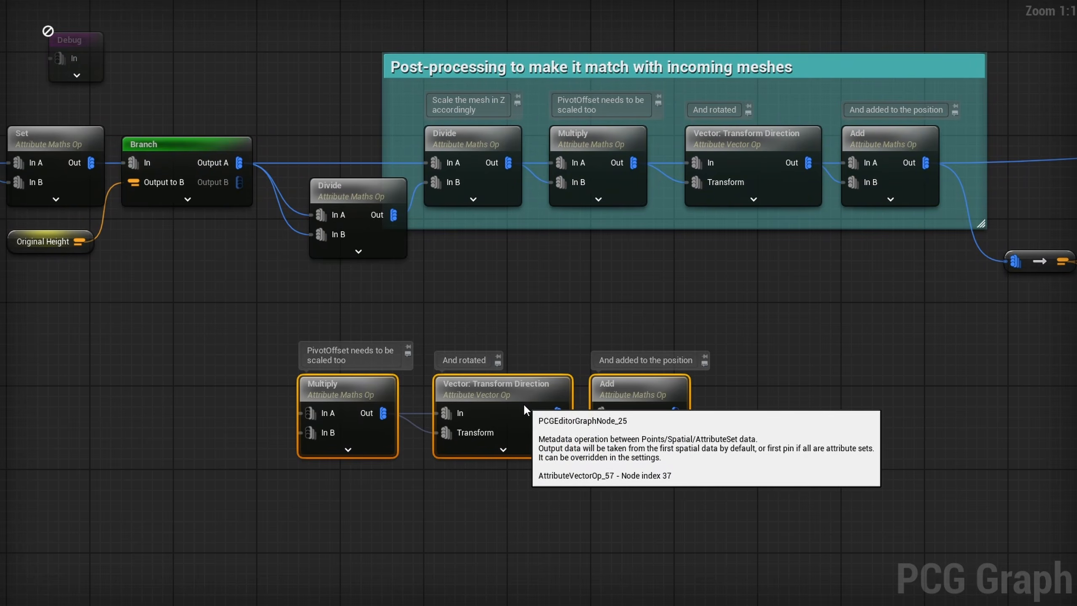
# - Connect Branch Output B to both In A and In B of the copied Multiply node
pyautogui.moveTo(238, 182); pyautogui.dragTo(307, 410)
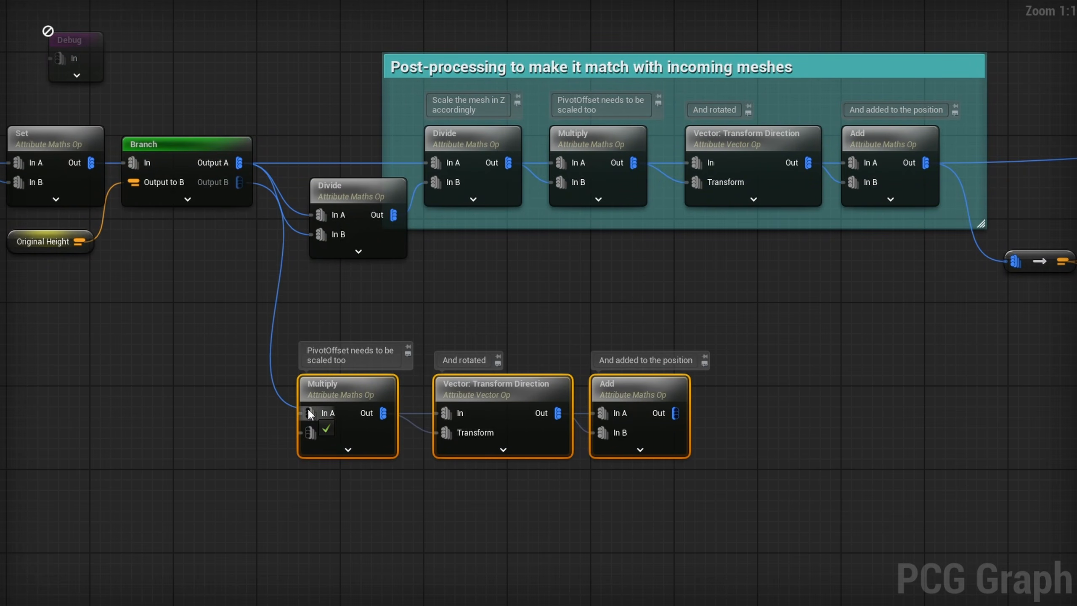
pyautogui.moveTo(239, 183); pyautogui.dragTo(316, 433)
pyautogui.press('e')
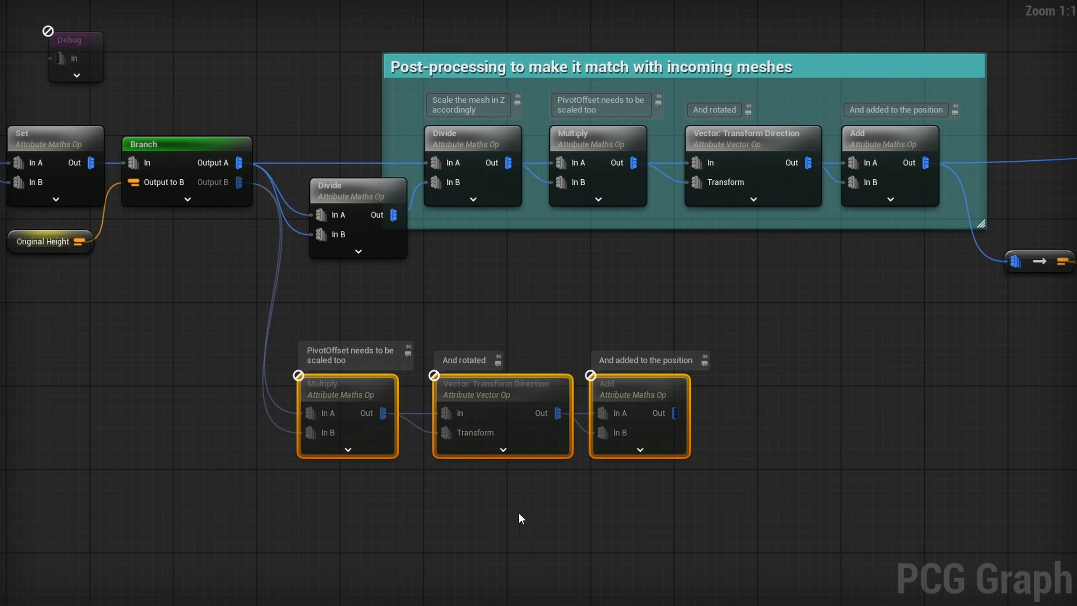
# - Move the copied Add node further along the row and break both its links from Vector: Transform Direction
pyautogui.click(696, 496)
pyautogui.moveTo(705, 494); pyautogui.dragTo(581, 439, button='right')
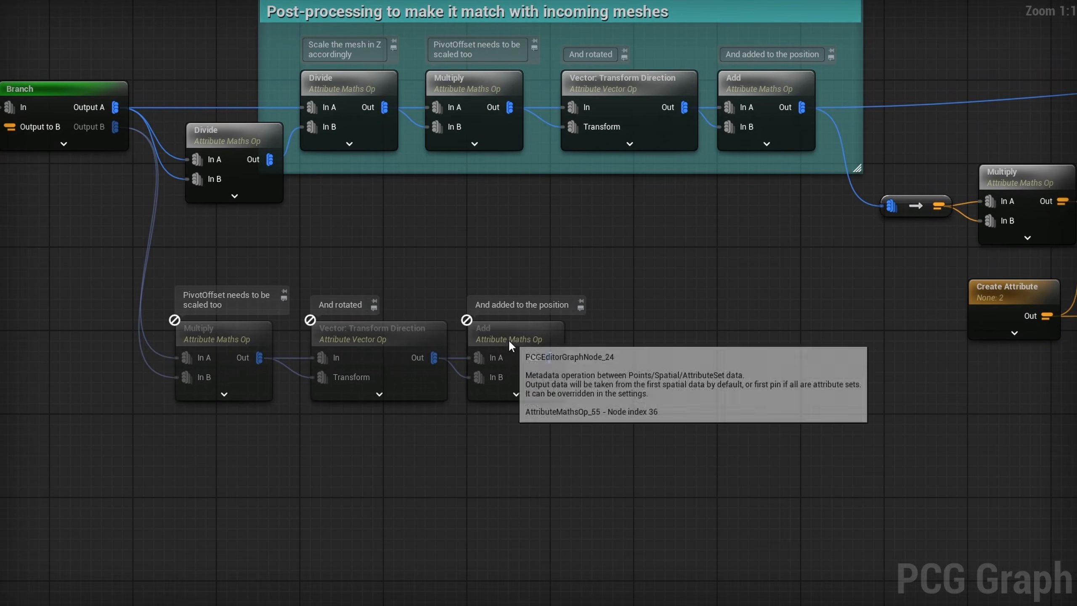
pyautogui.moveTo(494, 337); pyautogui.dragTo(855, 342)
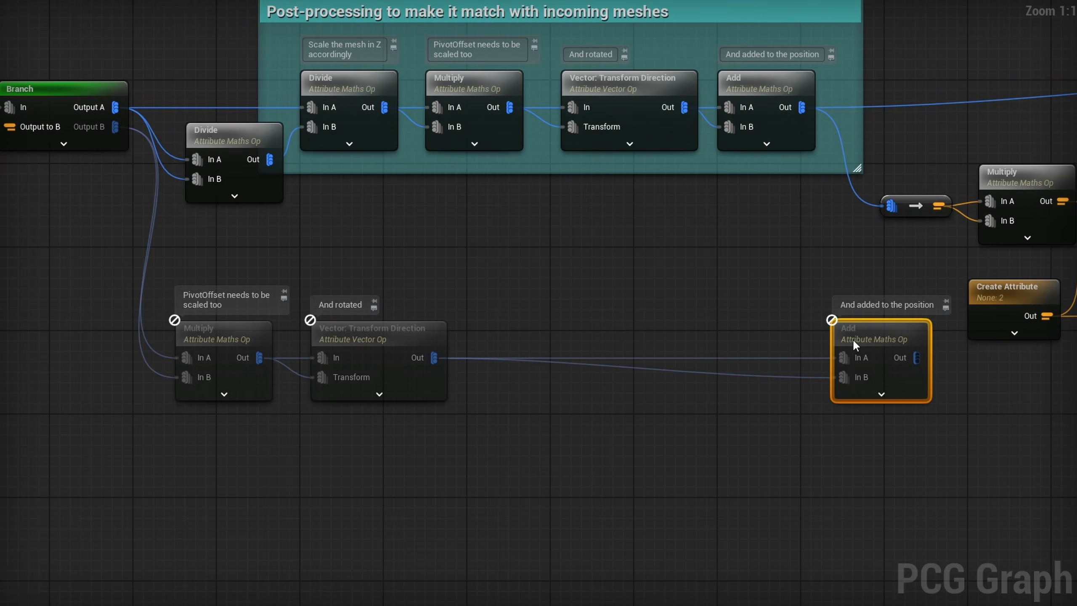
pyautogui.keyDown('alt'); pyautogui.click(682, 373); pyautogui.keyUp('alt')
pyautogui.keyDown('alt'); pyautogui.click(676, 359); pyautogui.keyUp('alt')
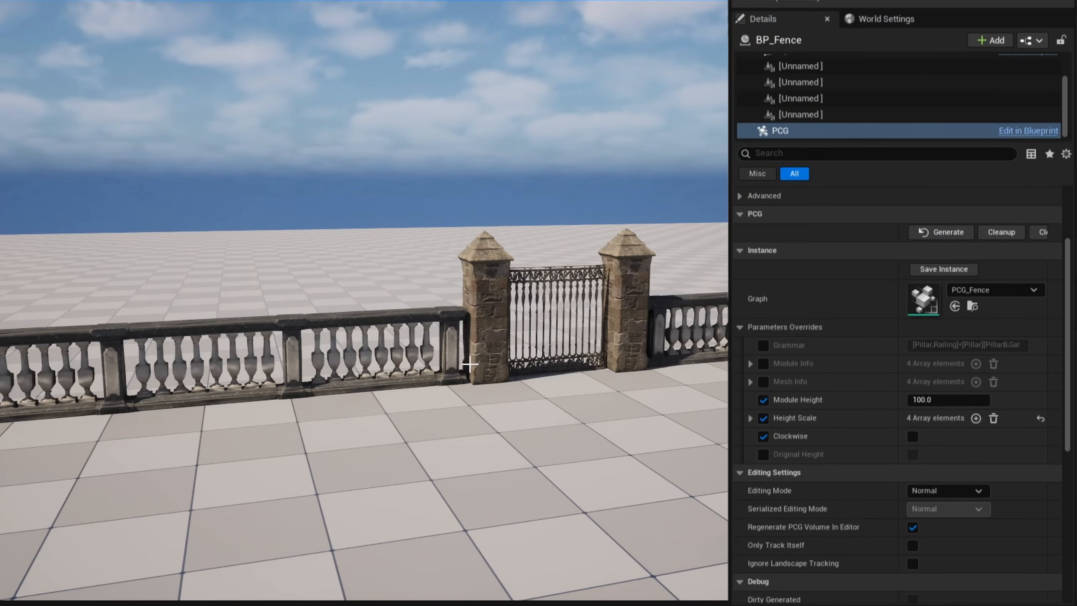
# - Enable the Original Height override on BP_Fence's PCG component and turn its value on
pyautogui.click(763, 455)
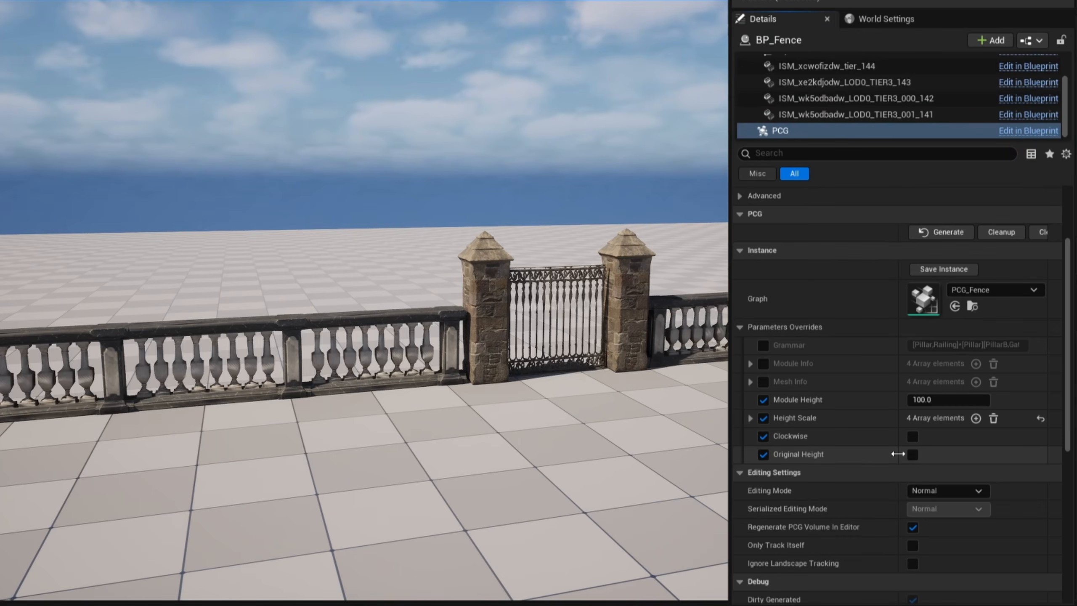
pyautogui.click(913, 454)
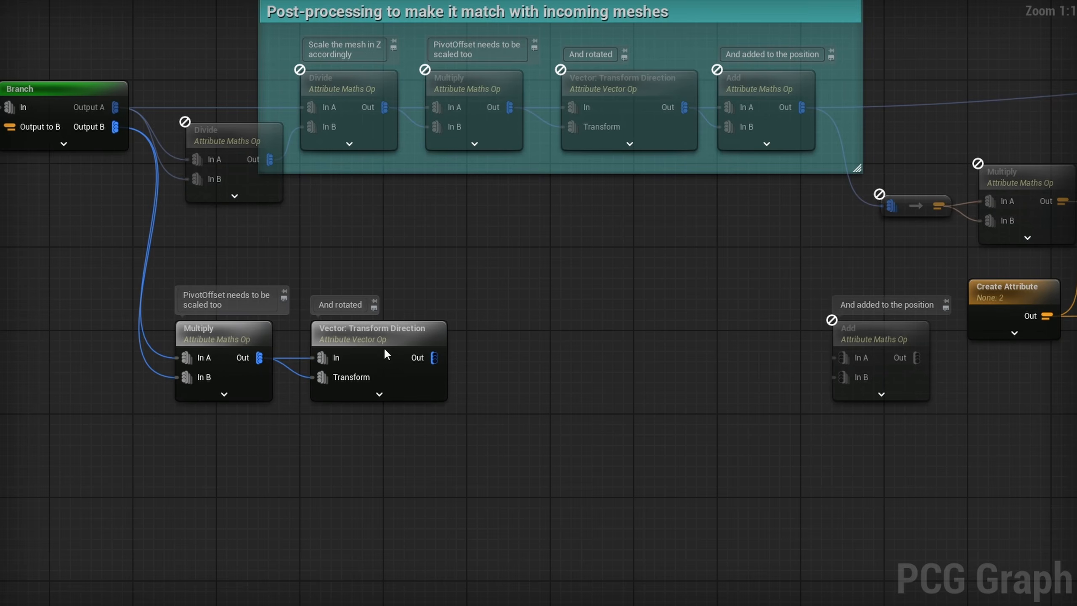
# - Add an Attribute Maths Op Set node fed by the copied Vector: Transform Direction and connect its Out to the copied Add node
pyautogui.moveTo(432, 358)
pyautogui.moveTo(435, 358); pyautogui.dragTo(670, 345)
pyautogui.write('s')
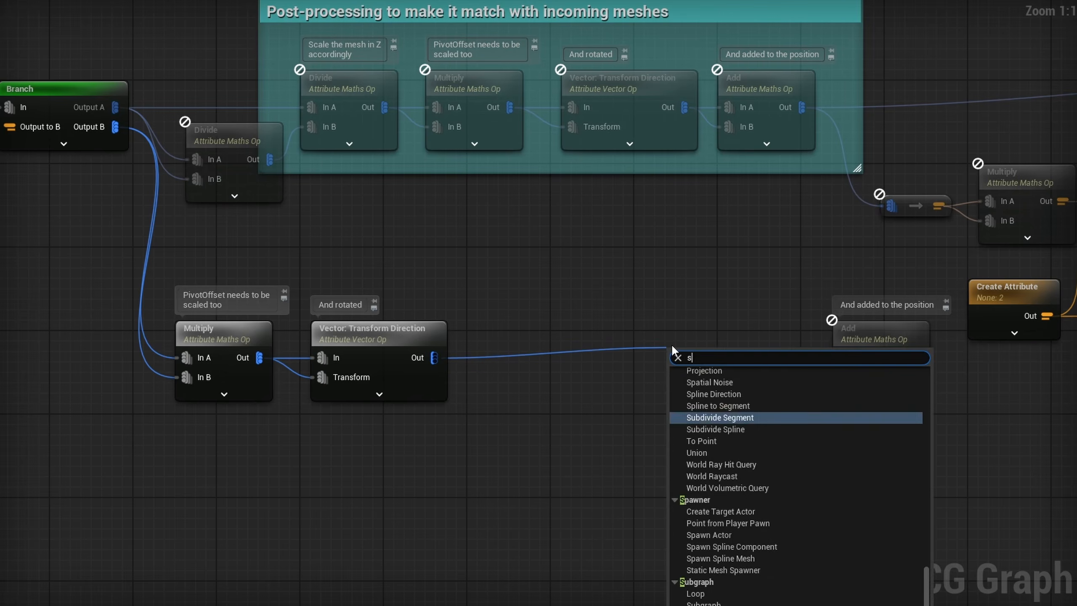
pyautogui.write('et attrib')
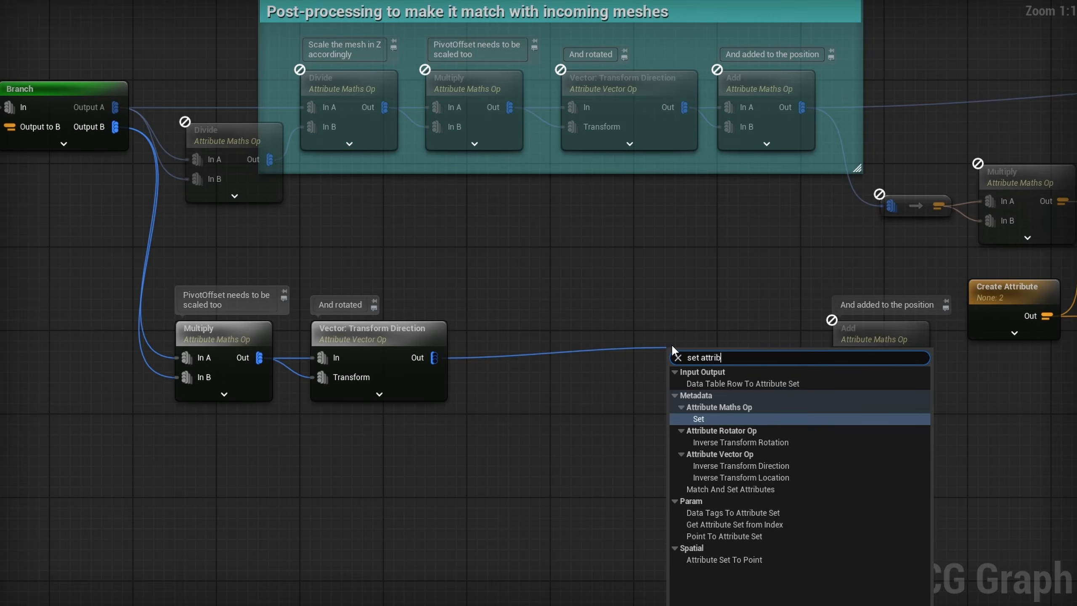
pyautogui.press('Return')
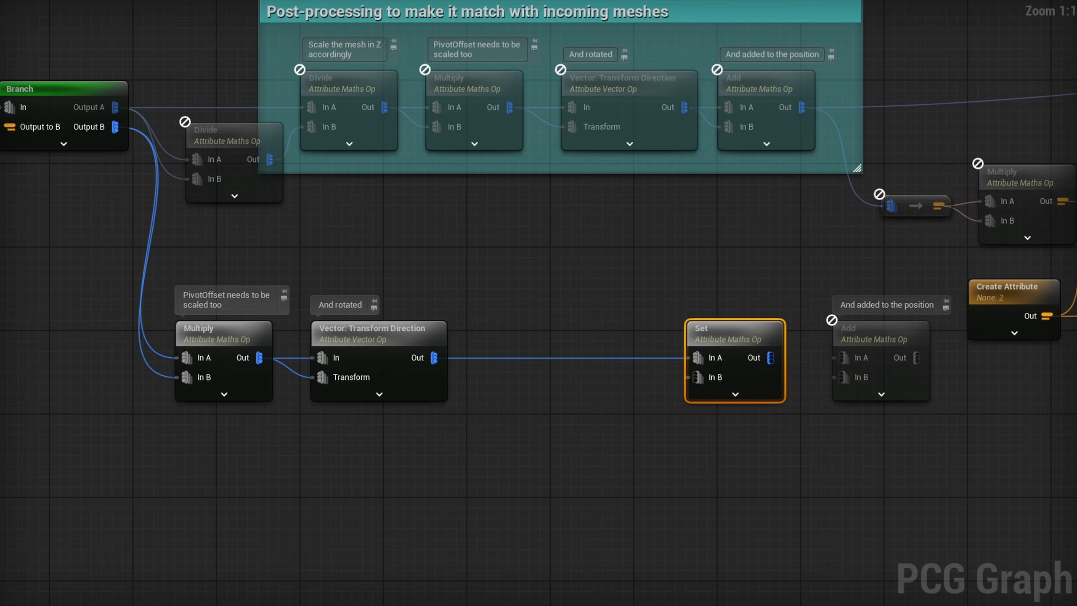
pyautogui.moveTo(770, 358); pyautogui.dragTo(854, 387)
# - Set the new Set node's Input Source 1 to PositionOffset
pyautogui.click(1076, 51)
pyautogui.click(871, 82)
pyautogui.moveTo(871, 83); pyautogui.dragTo(807, 86)
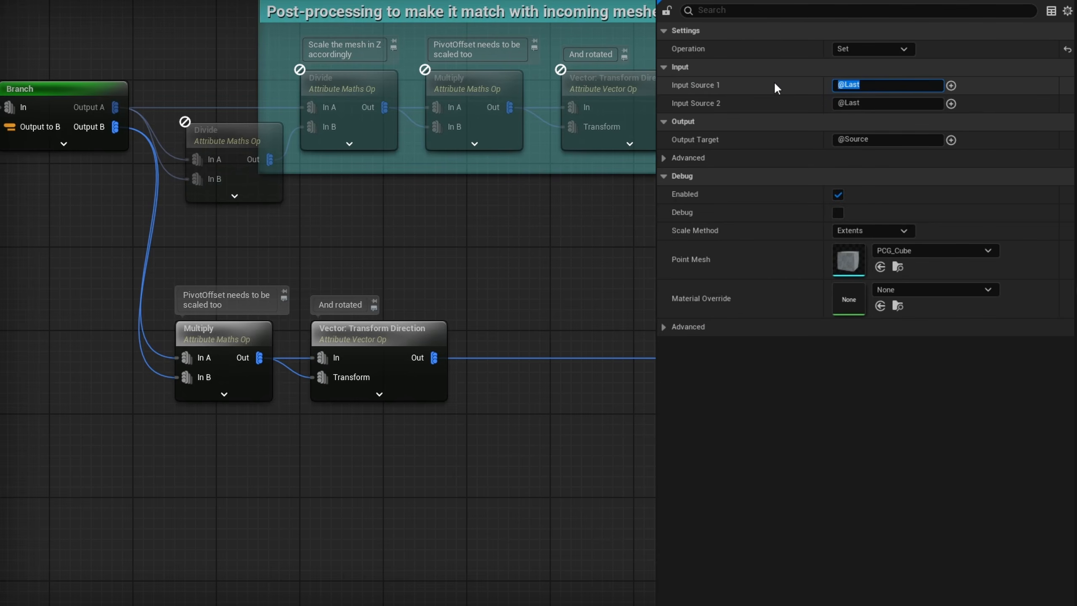
pyautogui.write('PositionOffset')
pyautogui.press('Return')
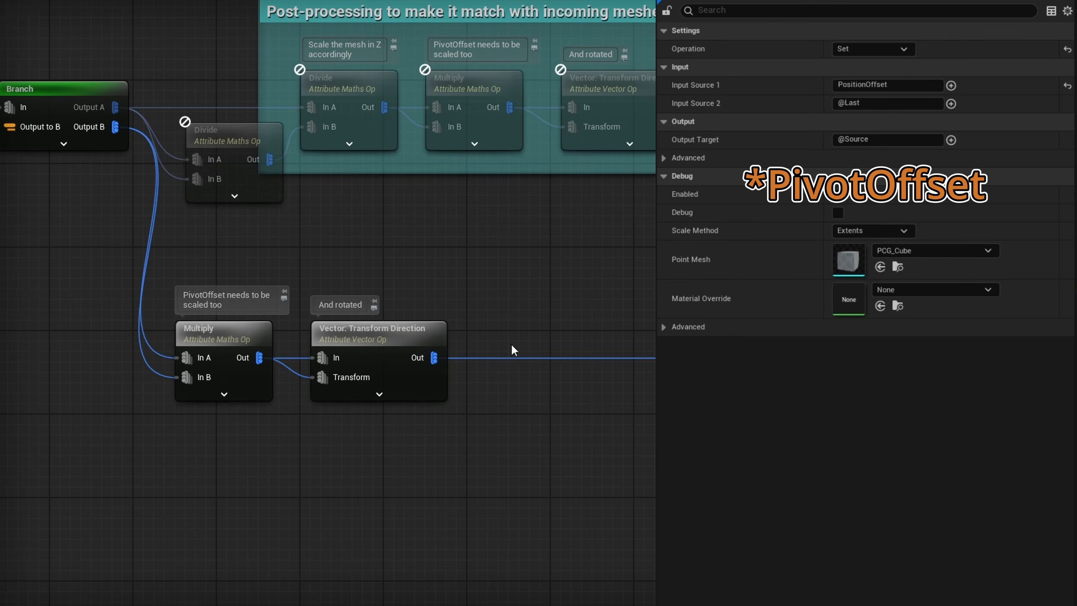
# - Add a Delete Attributes node fed by the copied Vector: Transform Direction's Out and place it directly below that node
pyautogui.moveTo(434, 358); pyautogui.dragTo(431, 452)
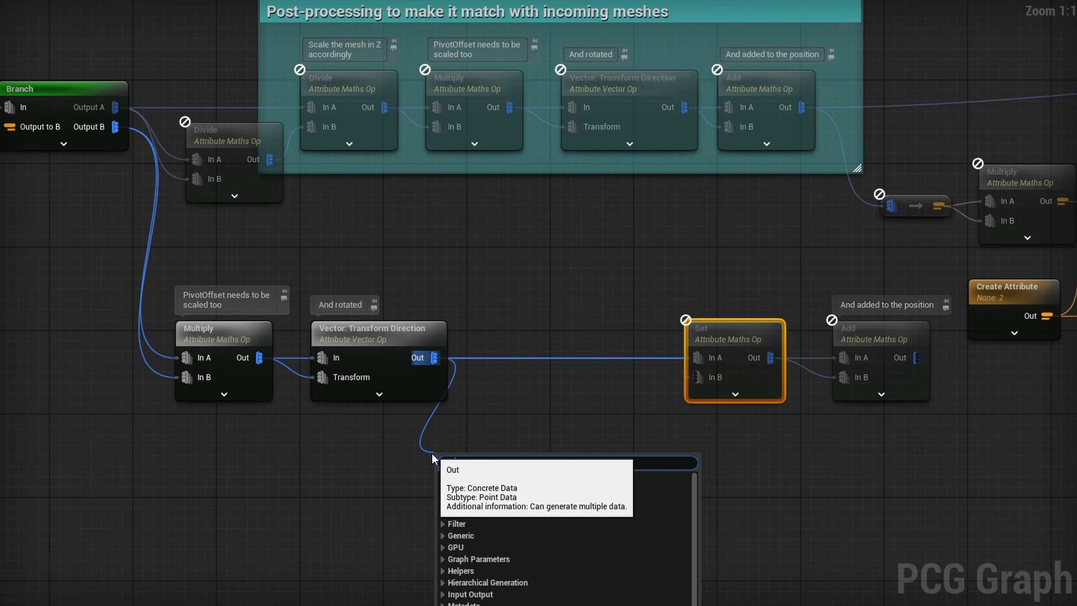
pyautogui.write('delete')
pyautogui.press('Return')
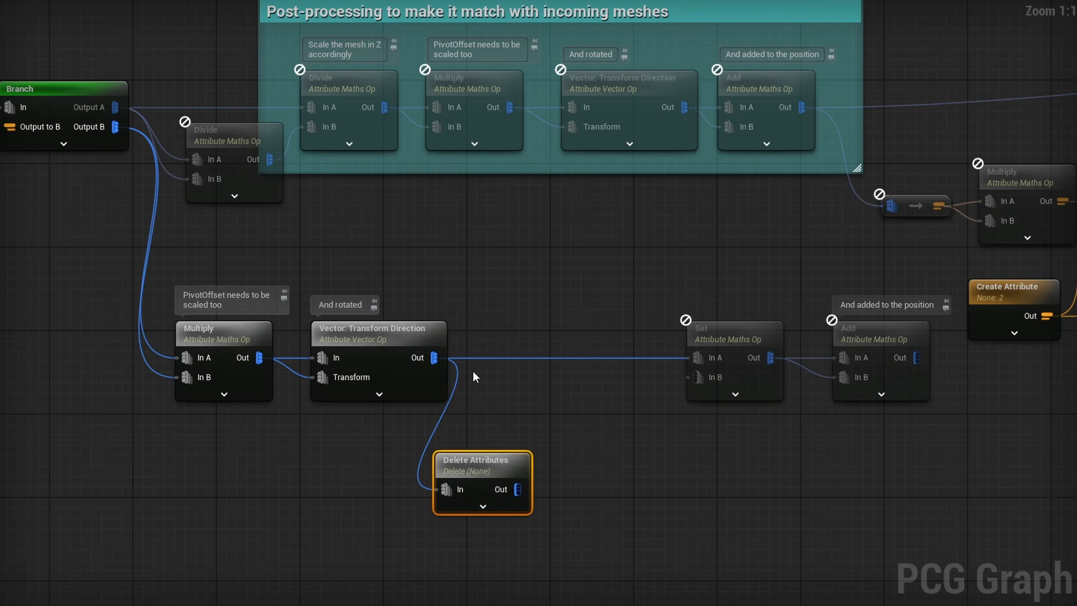
pyautogui.moveTo(472, 466); pyautogui.dragTo(385, 430)
# - Configure the Delete Attributes node to Keep Only Selected Attributes, with PivotOffset as the selected attribute
pyautogui.click(861, 48)
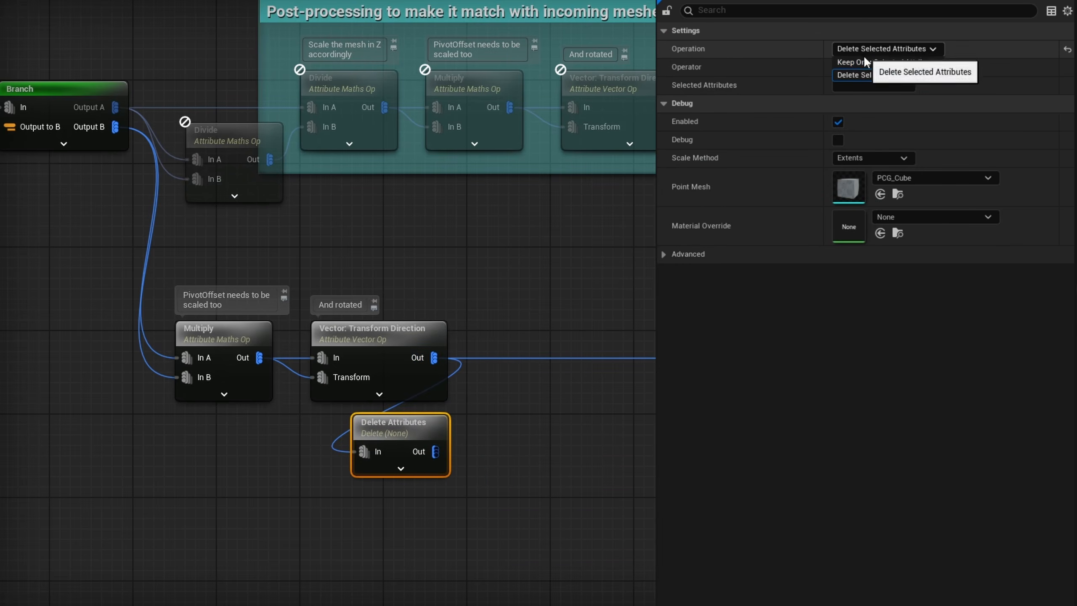
pyautogui.click(888, 63)
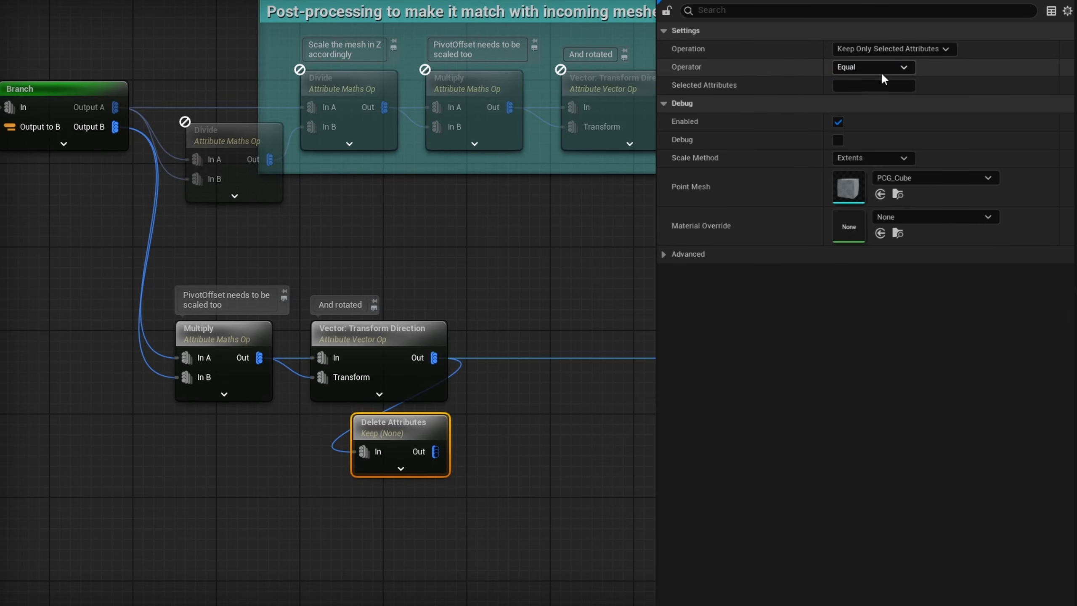
pyautogui.click(864, 85)
pyautogui.write('PivotOffset')
pyautogui.press('Return')
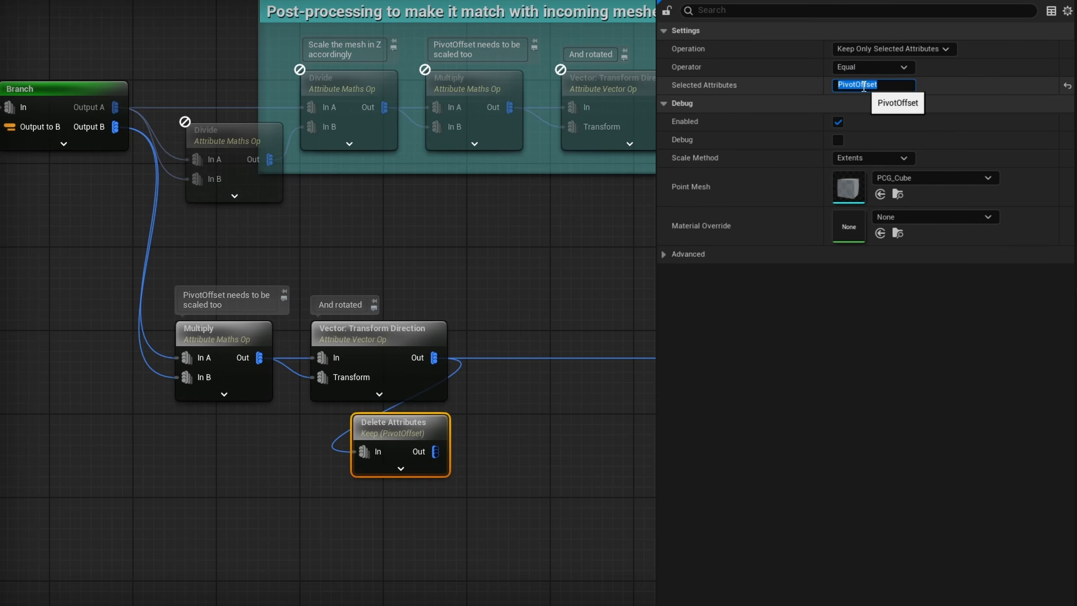
# - Inspect the output attributes of the Delete Attributes node and compare them with those of Vector: Transform Direction
pyautogui.click(759, 84)
pyautogui.press('a')
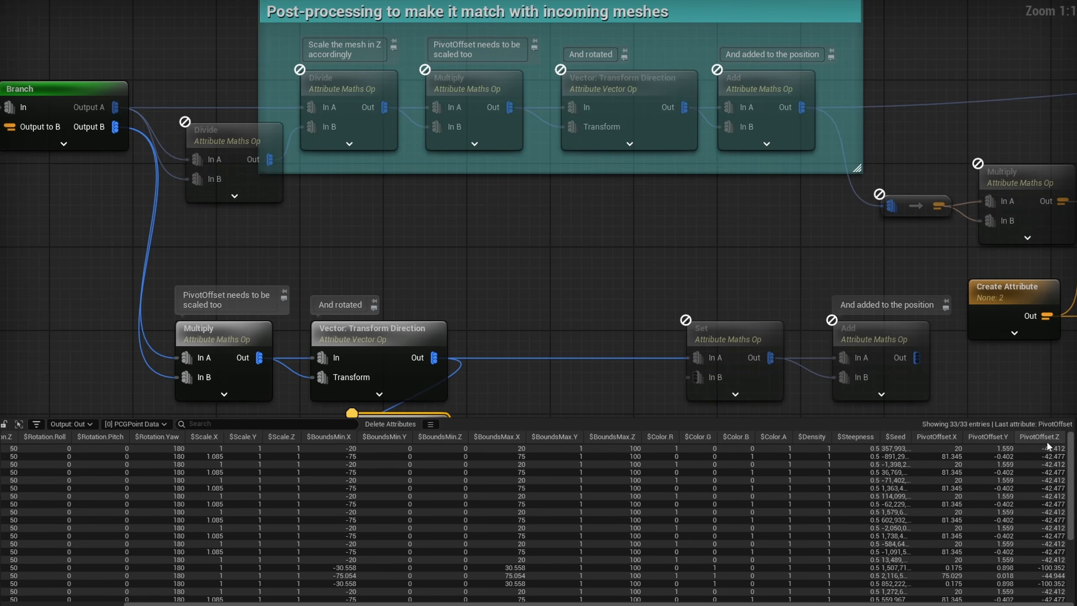
pyautogui.click(371, 342)
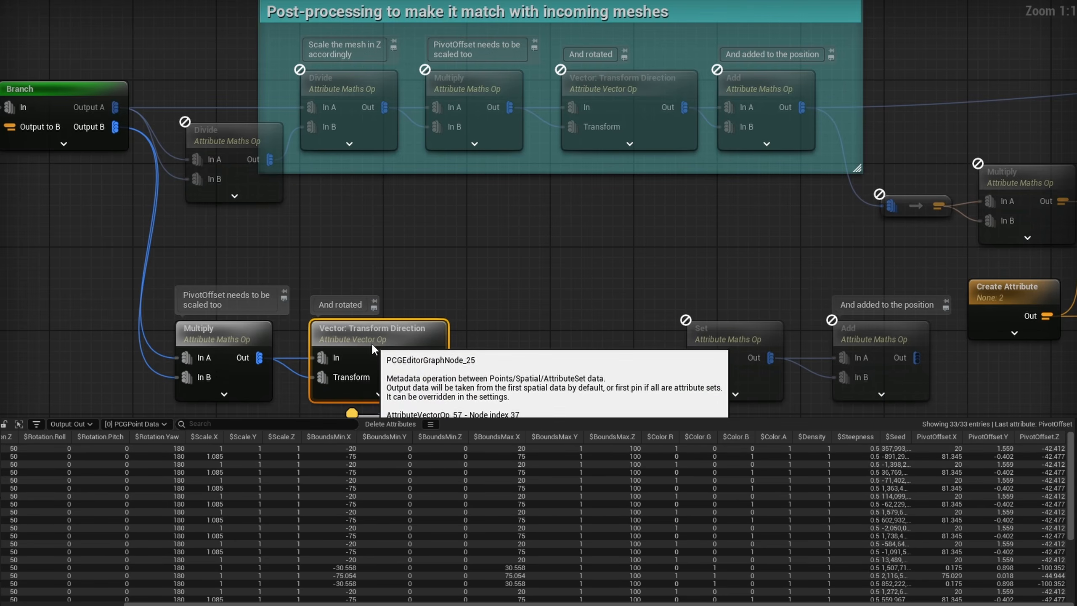
pyautogui.hscroll(10, 922, 592)
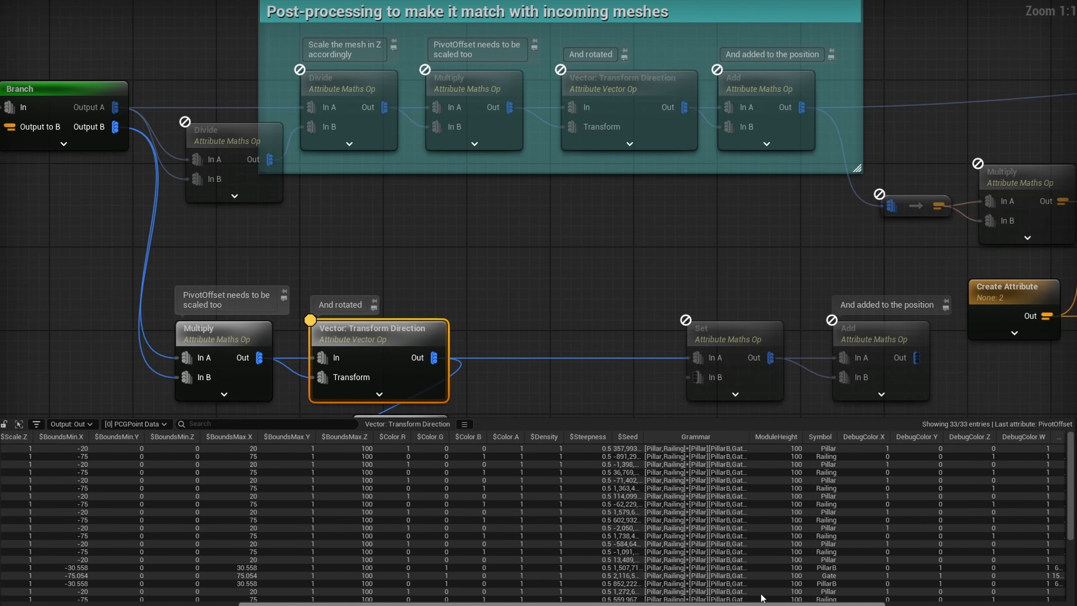
# - Stop inspecting the Delete Attributes node and add a Break Vector Attribute node fed by its Out, placed below it
pyautogui.click(365, 412)
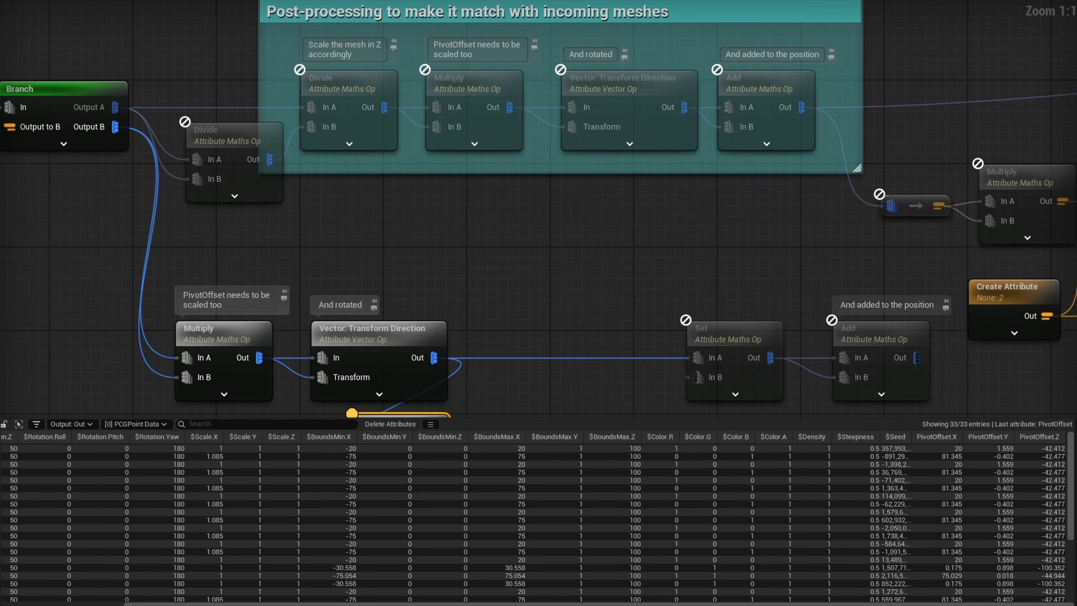
pyautogui.press('a')
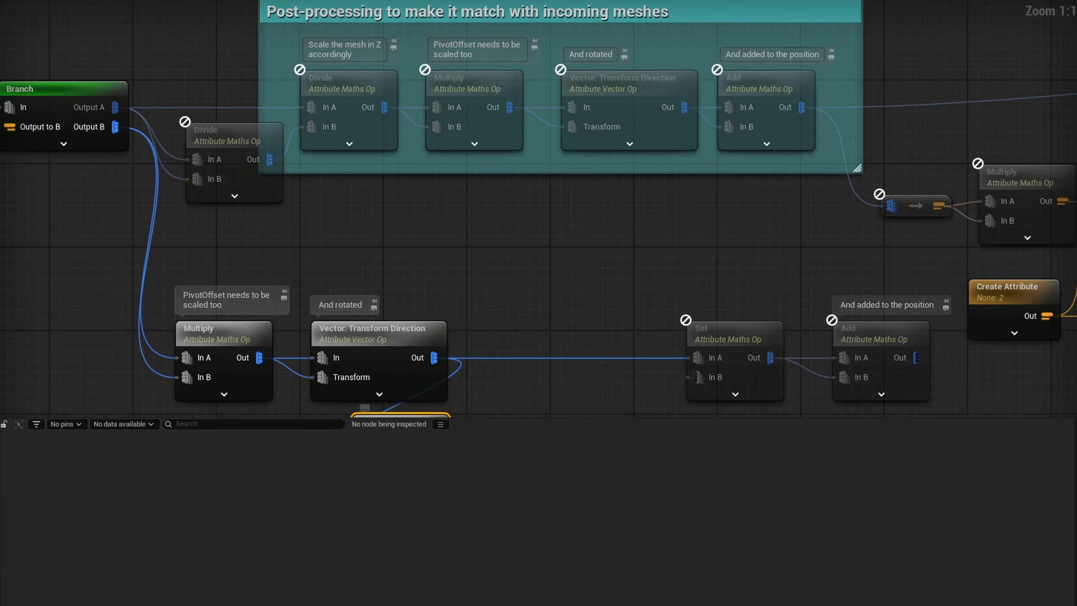
pyautogui.moveTo(436, 452); pyautogui.dragTo(375, 504)
pyautogui.write('break')
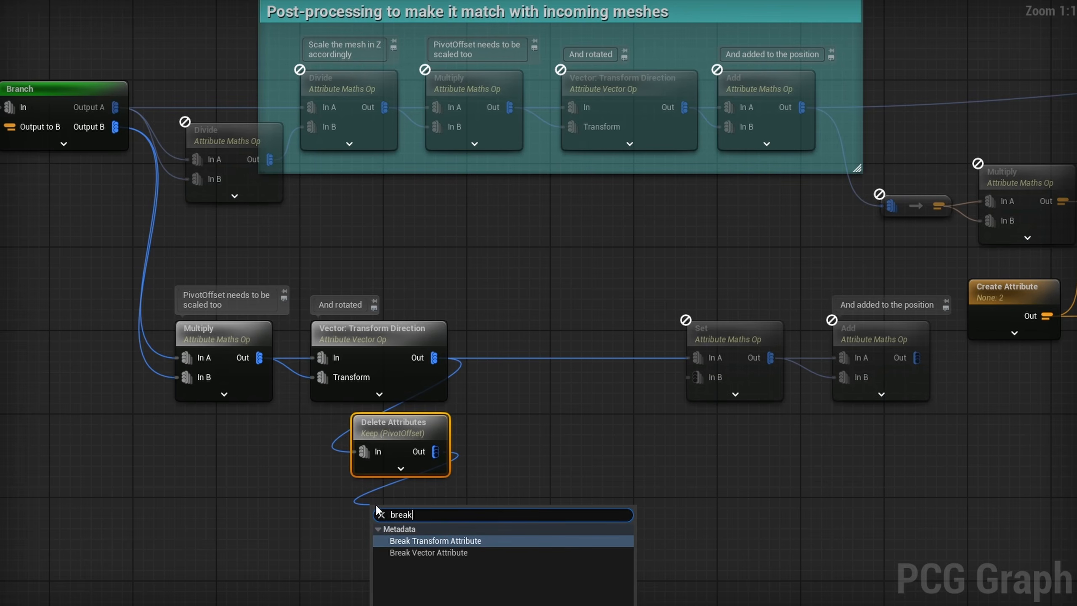
pyautogui.press('Down')
pyautogui.press('Return')
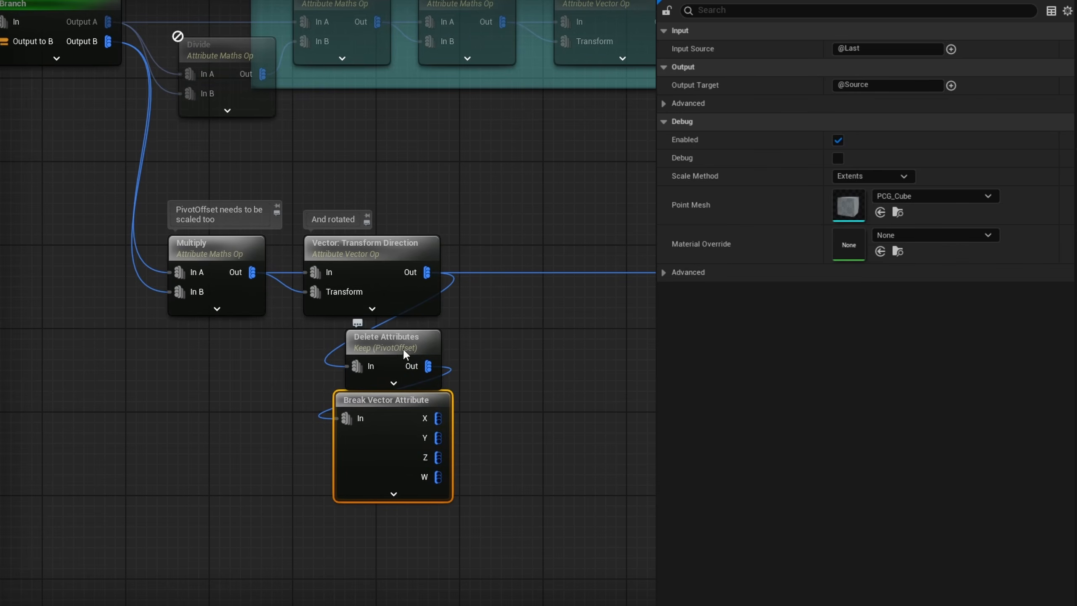
# - Feed Break Vector Attribute from Vector: Transform Direction's Out instead and set its Input Source to PivotOffset
pyautogui.keyDown('ctrl'); pyautogui.moveTo(429, 366); pyautogui.dragTo(426, 272); pyautogui.keyUp('ctrl')
pyautogui.moveTo(382, 461); pyautogui.dragTo(392, 461)
pyautogui.moveTo(878, 49); pyautogui.dragTo(704, 40)
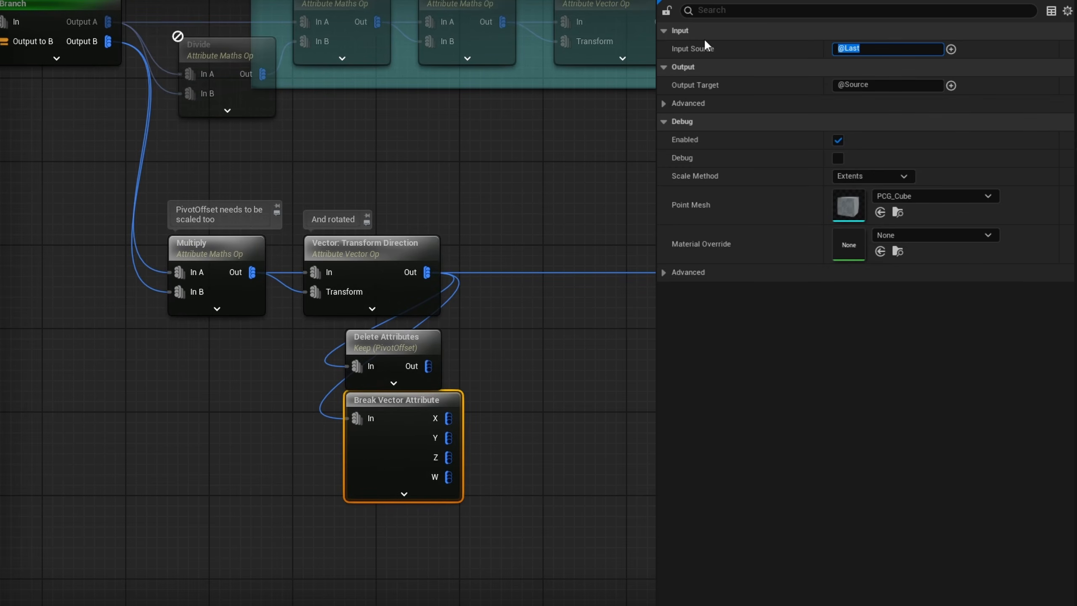
pyautogui.write('PivotOffset')
pyautogui.press('Return')
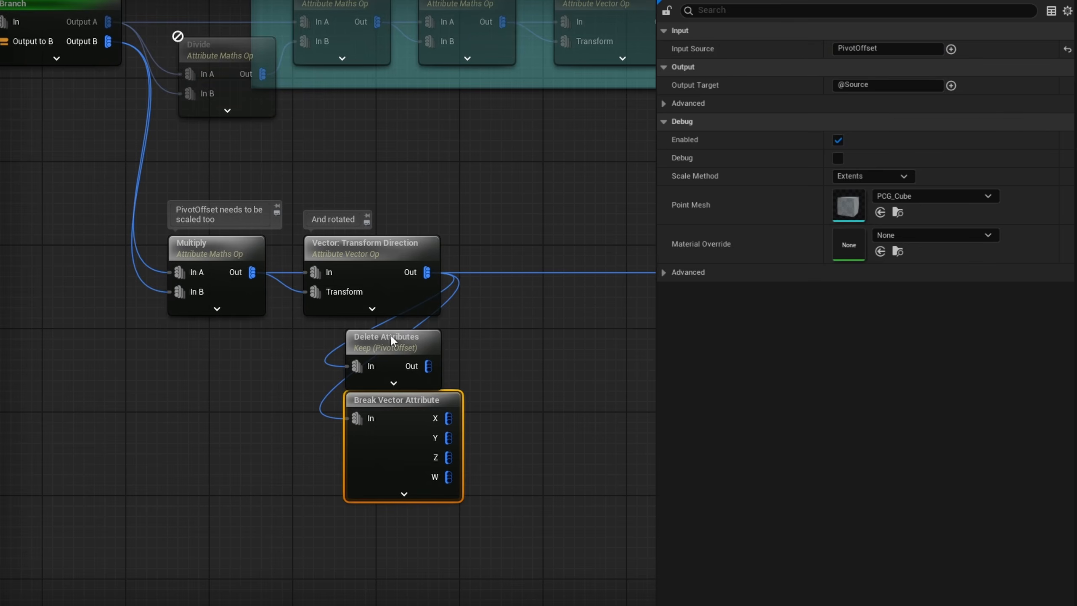
# - Delete the Delete Attributes node and move Break Vector Attribute up directly below Vector: Transform Direction
pyautogui.moveTo(391, 337); pyautogui.dragTo(475, 335)
pyautogui.press('Delete')
pyautogui.click(422, 397)
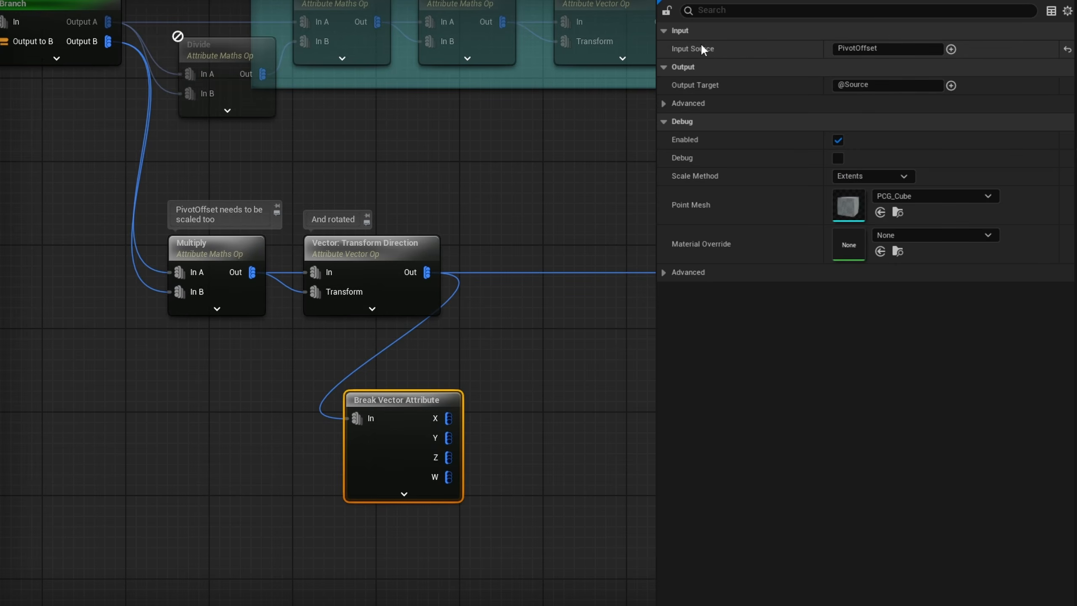
pyautogui.moveTo(389, 457); pyautogui.dragTo(381, 390)
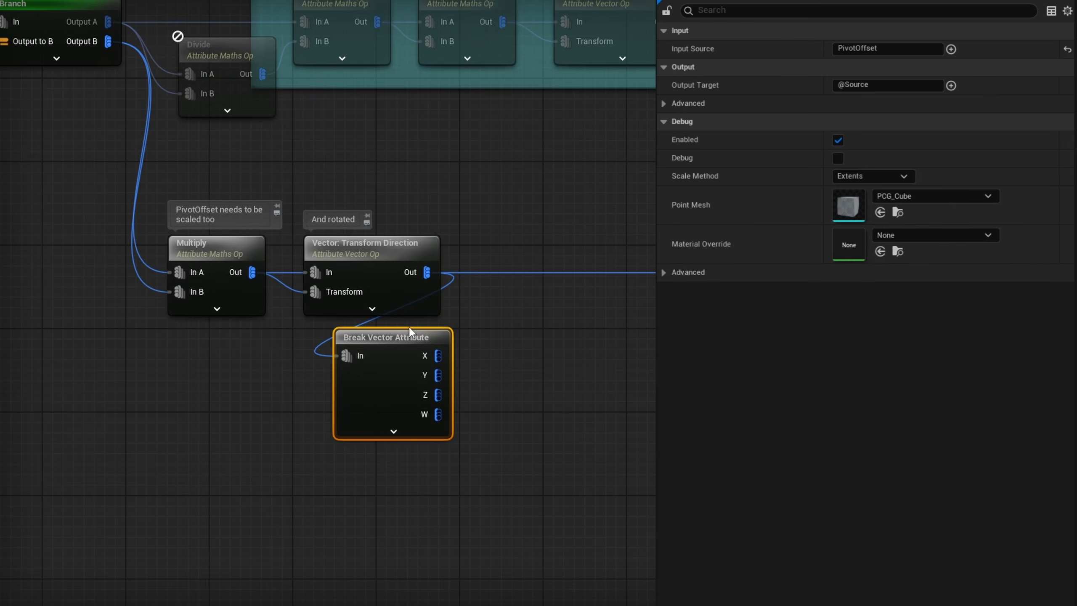